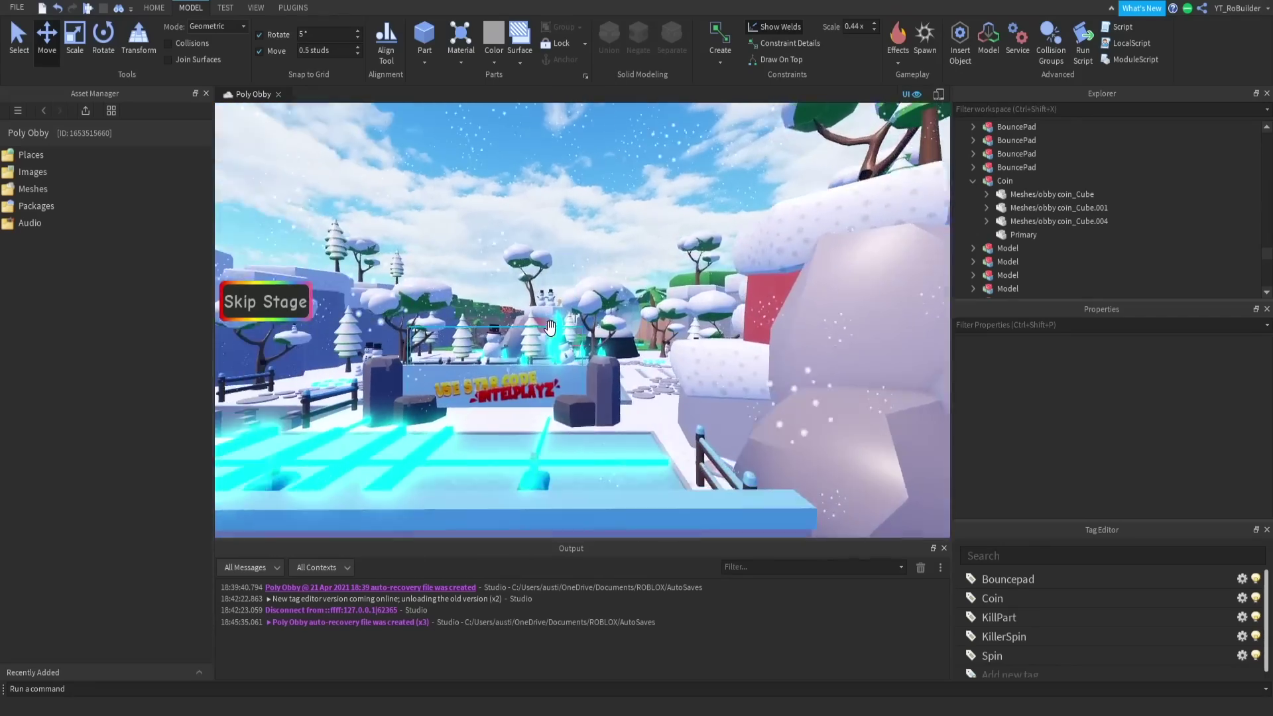
- Examine the snow-themed section of the obby, including its ice obstacles, stone paths and pillar pit
{"action": "key", "text": "w"}
{"action": "right_click_drag", "start_coordinate": [550, 327], "coordinate": [550, 328]}
{"action": "key", "text": "w"}
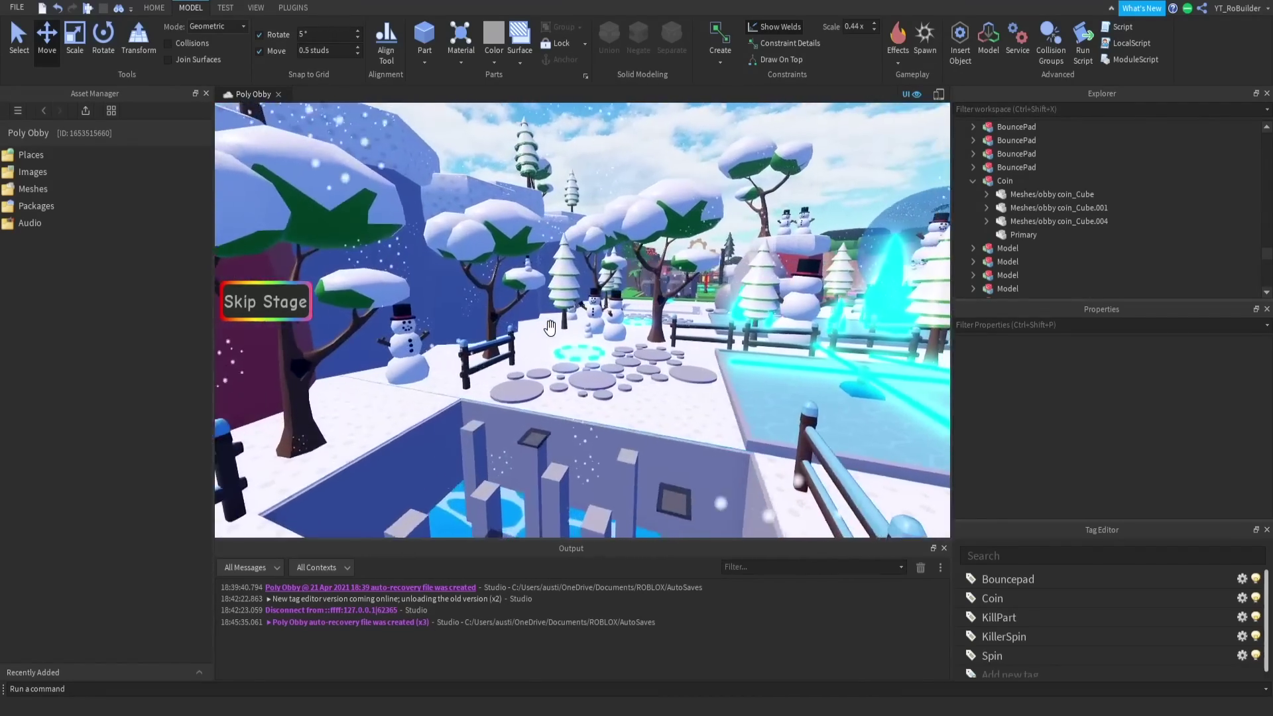
{"action": "key", "text": "w"}
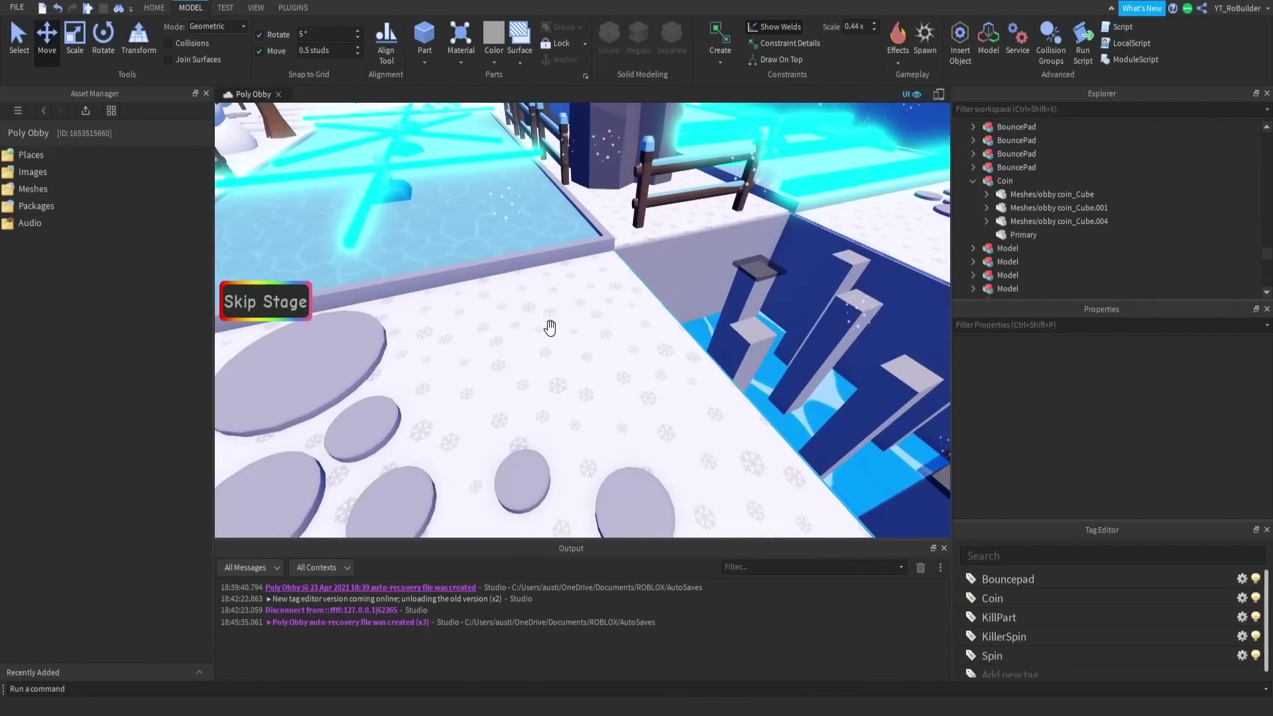
{"action": "key", "text": "w"}
{"action": "right_click_drag", "start_coordinate": [550, 328], "coordinate": [551, 328]}
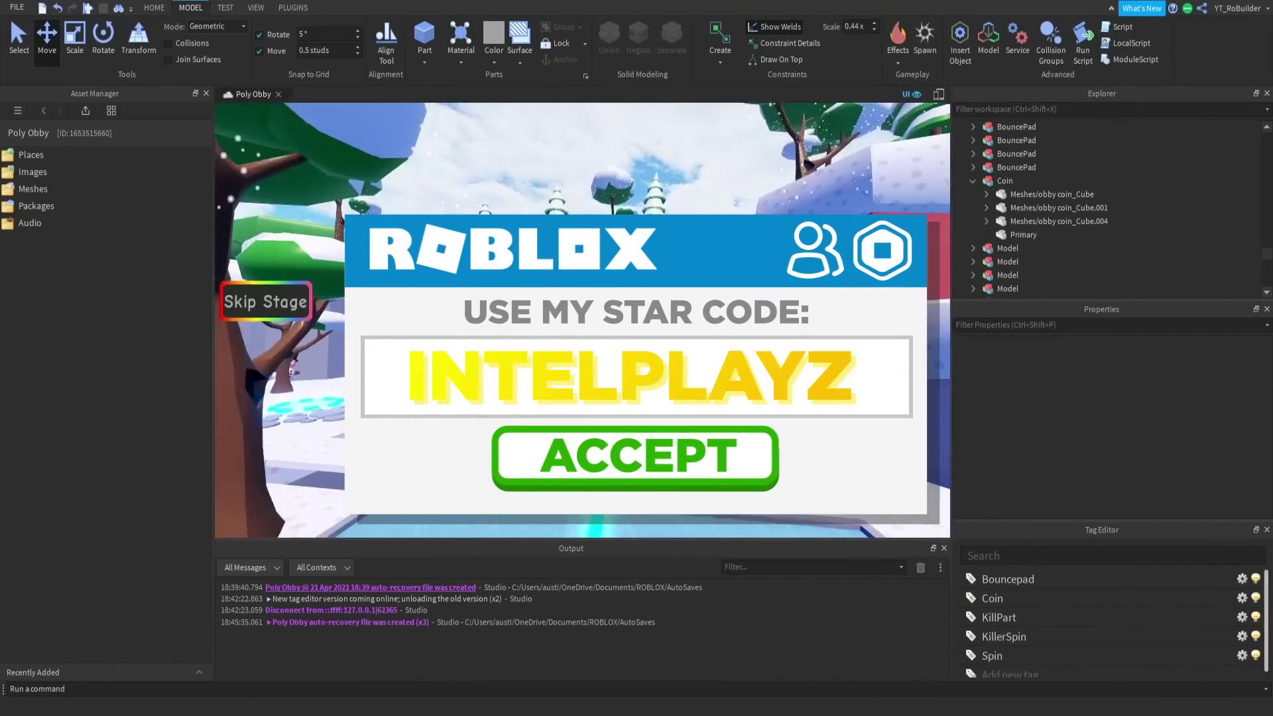
{"action": "key", "text": "w"}
{"action": "right_click_drag", "start_coordinate": [550, 328], "coordinate": [551, 328]}
{"action": "key", "text": "s"}
{"action": "key", "text": "w"}
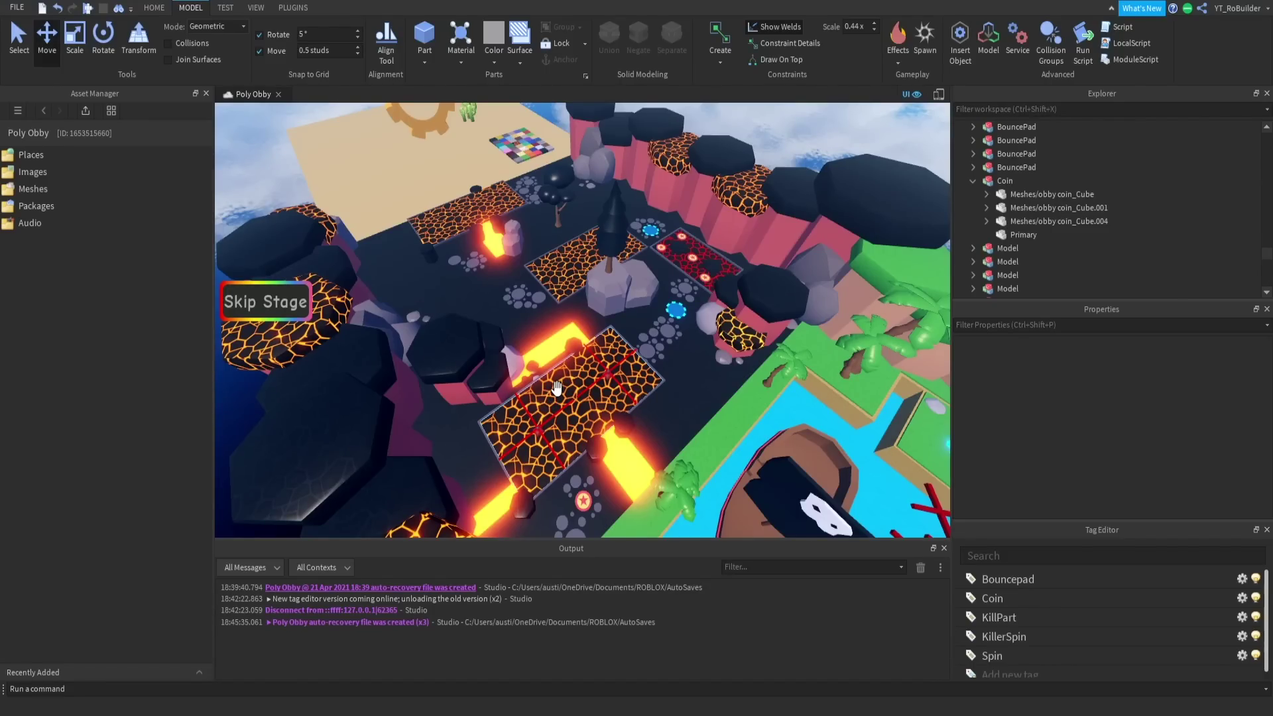
- Examine the lava section's layout, focusing on the lava pools with the red spinner bars
{"action": "right_click_drag", "start_coordinate": [577, 343], "coordinate": [578, 340]}
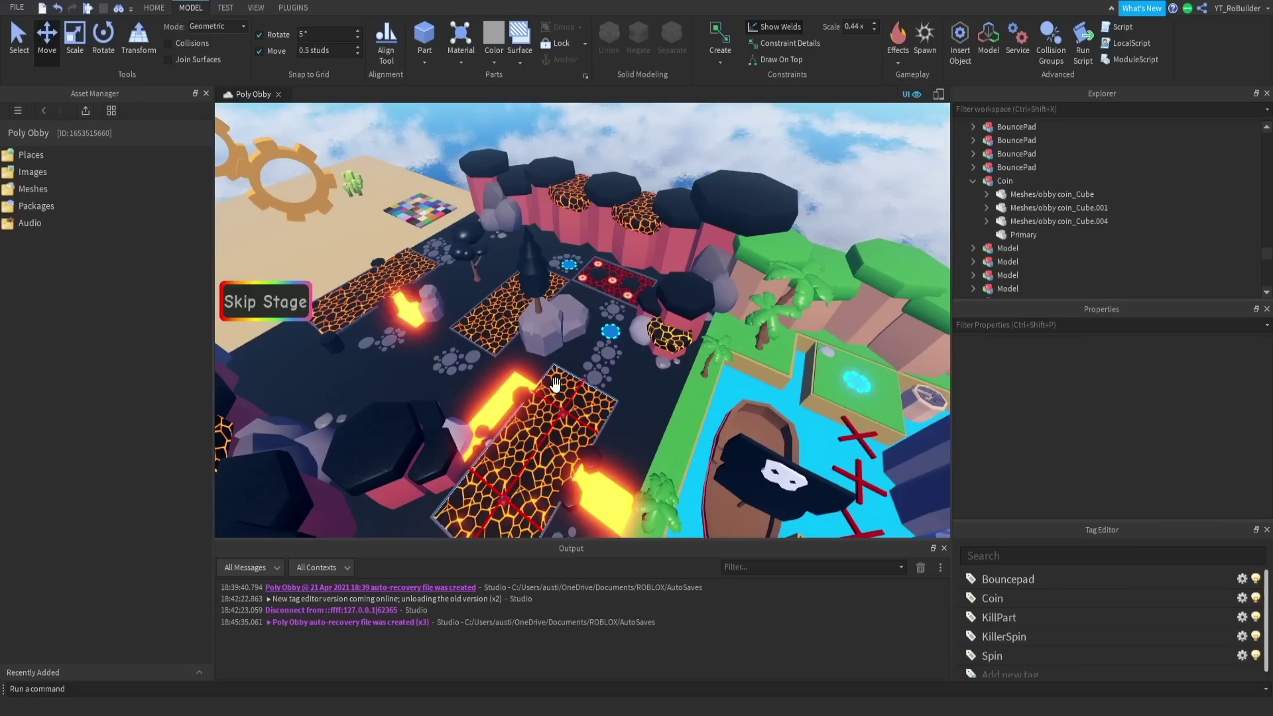
{"action": "right_click_drag", "start_coordinate": [599, 304], "coordinate": [599, 304]}
{"action": "scroll", "coordinate": [599, 303], "scroll_direction": "up", "scroll_amount": 8}
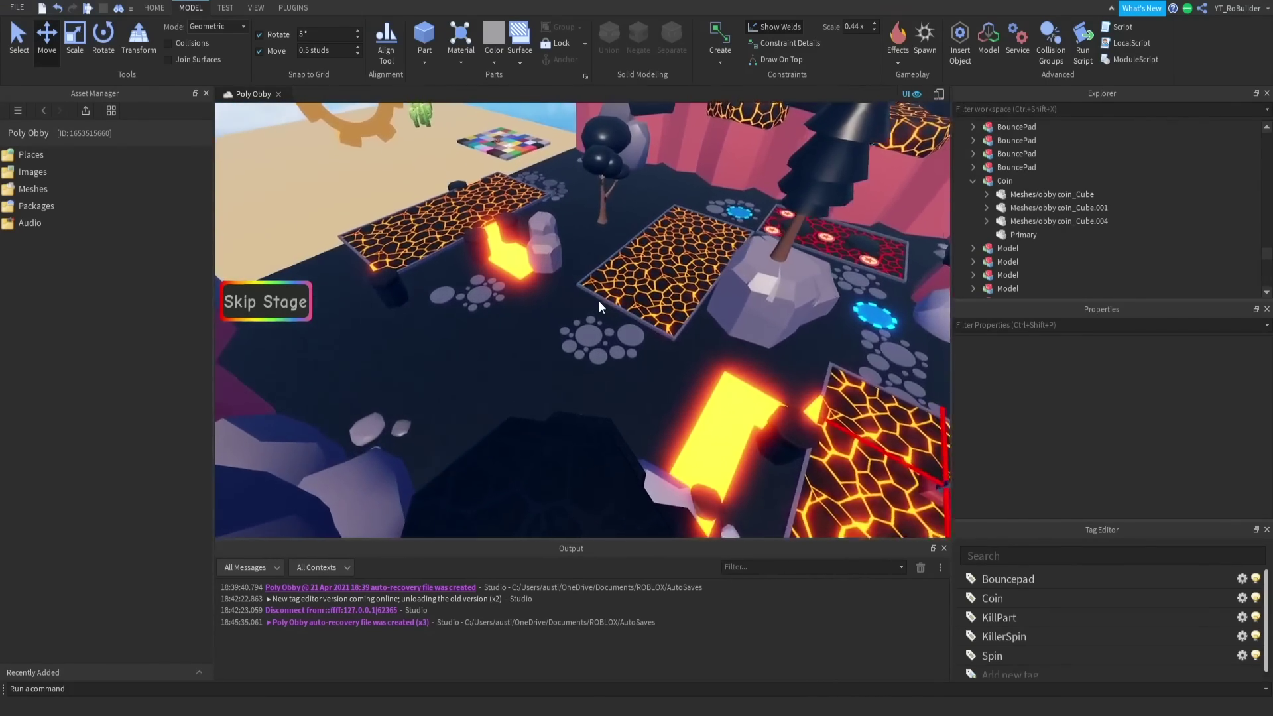
{"action": "scroll", "coordinate": [599, 307], "scroll_direction": "down", "scroll_amount": 10}
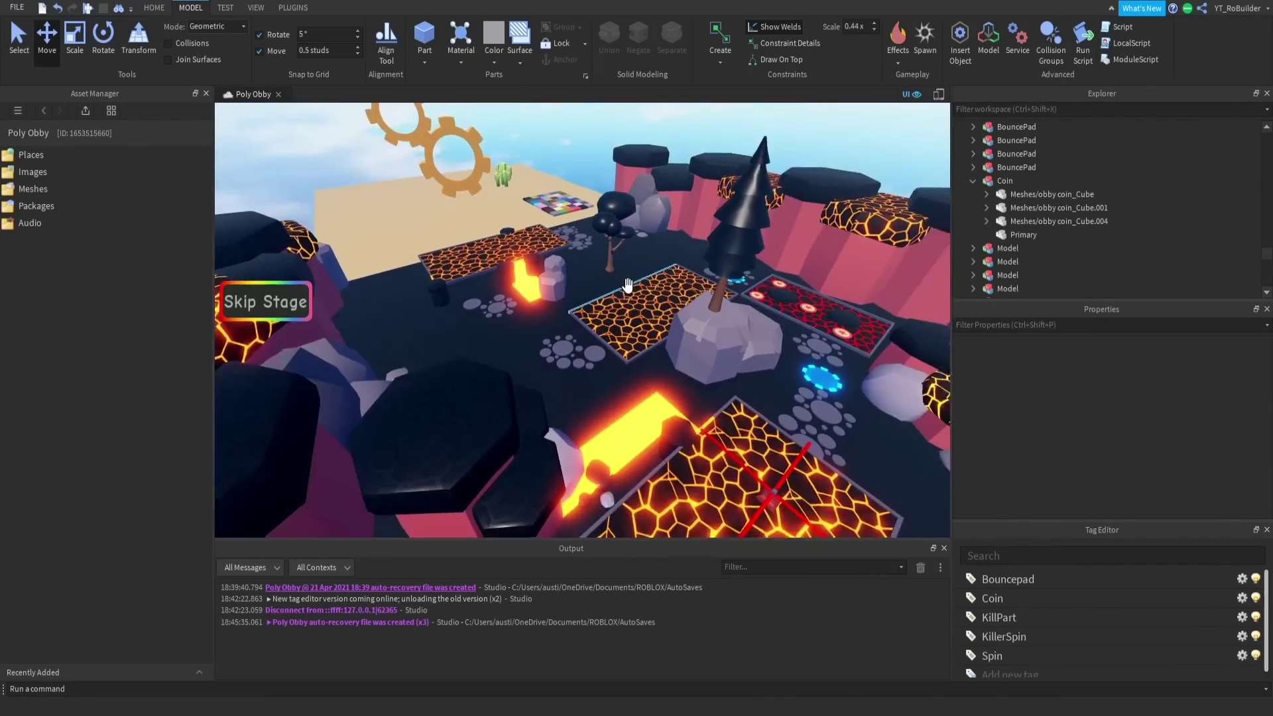
{"action": "scroll", "coordinate": [628, 283], "scroll_direction": "up", "scroll_amount": 10}
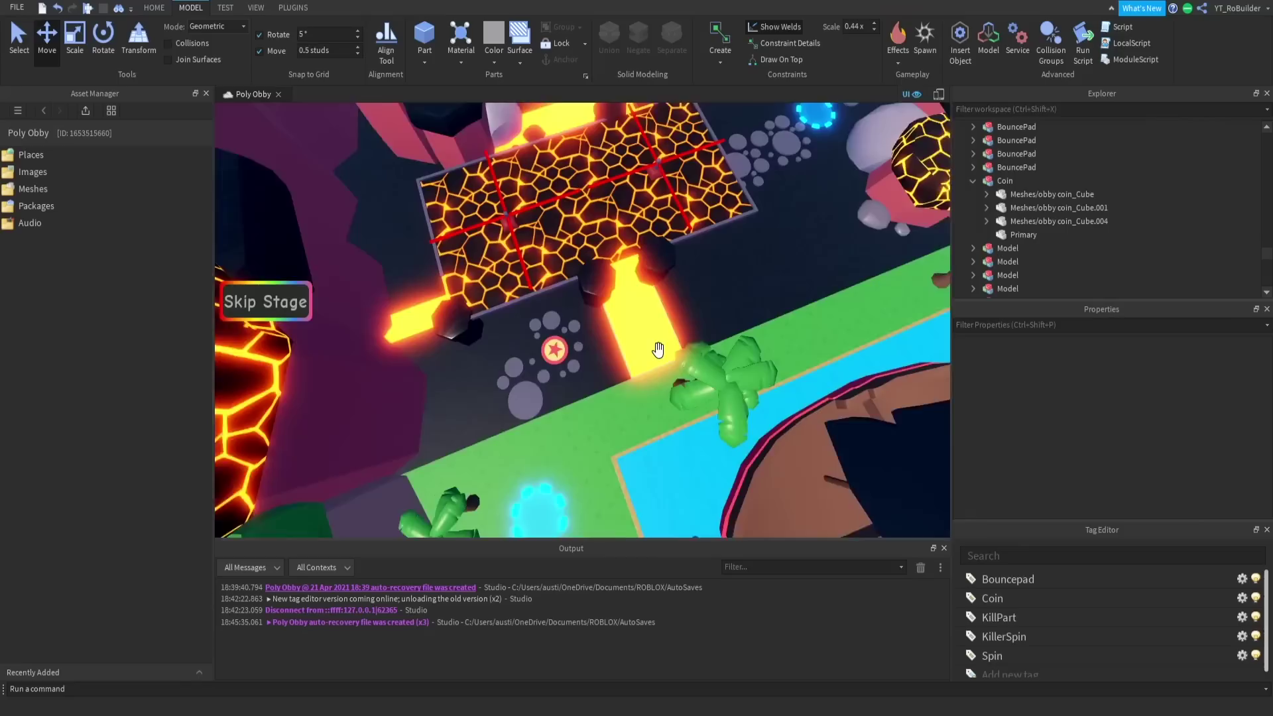
{"action": "right_click_drag", "start_coordinate": [659, 350], "coordinate": [658, 350]}
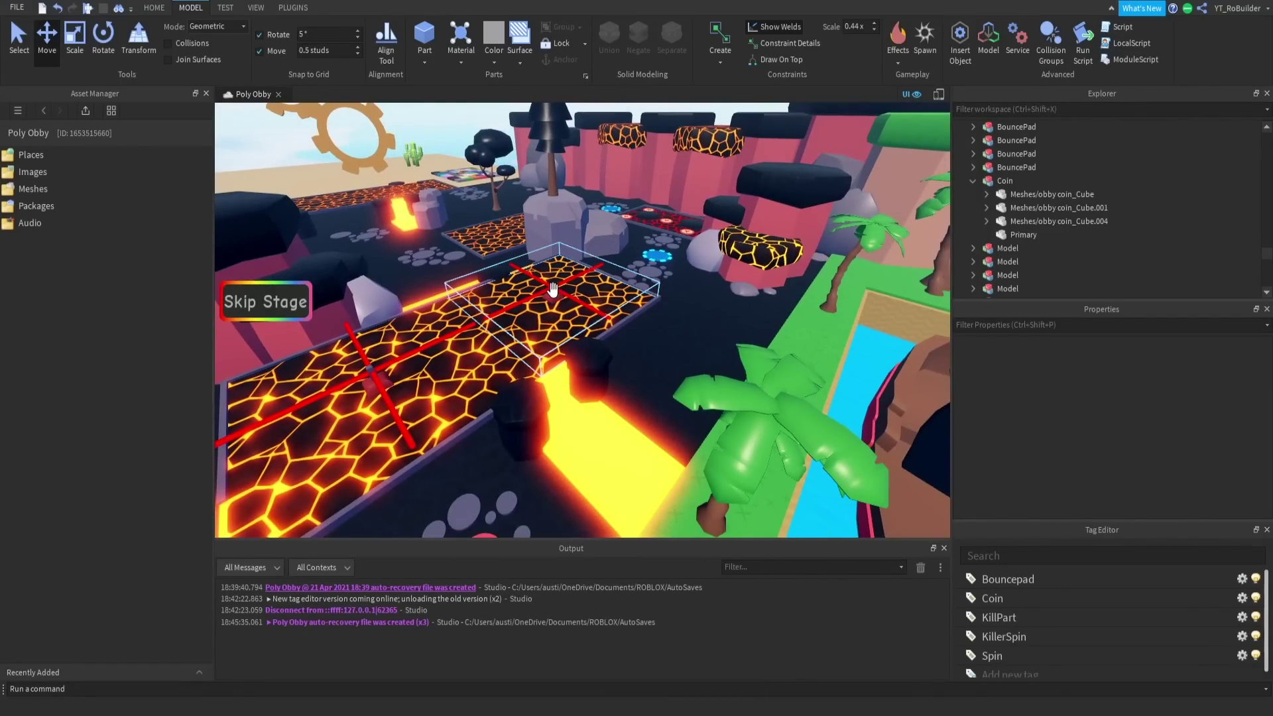
{"action": "scroll", "coordinate": [528, 297], "scroll_direction": "up", "scroll_amount": 8}
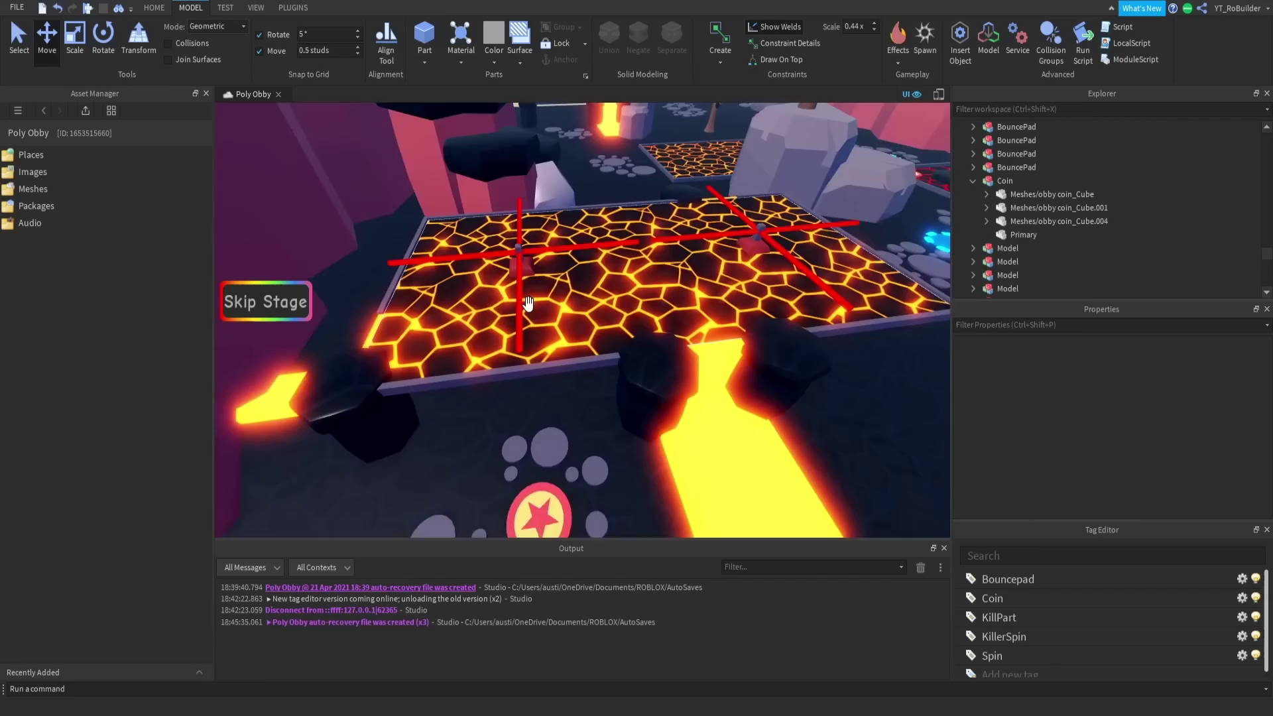
{"action": "scroll", "coordinate": [527, 302], "scroll_direction": "down", "scroll_amount": 2}
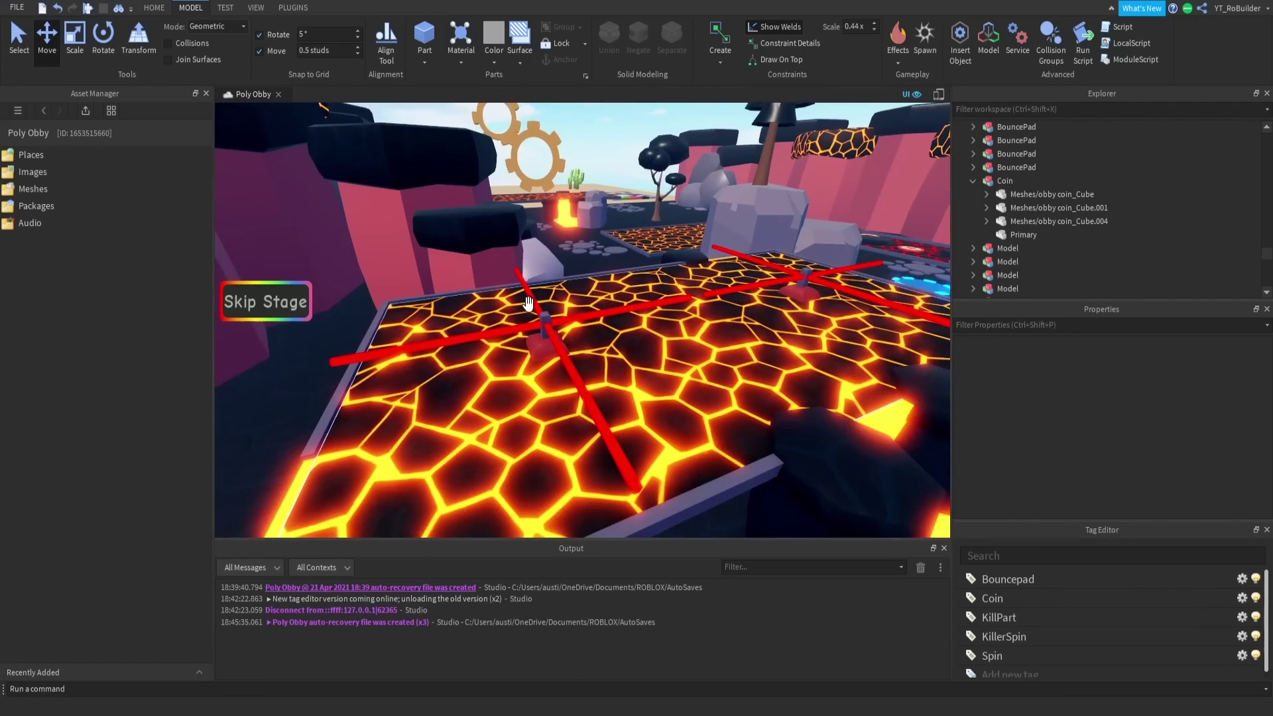
- Survey the tropical water, forest and snow sections of the obby, including the boats with red spinner bars
{"action": "scroll", "coordinate": [527, 303], "scroll_direction": "down", "scroll_amount": 10}
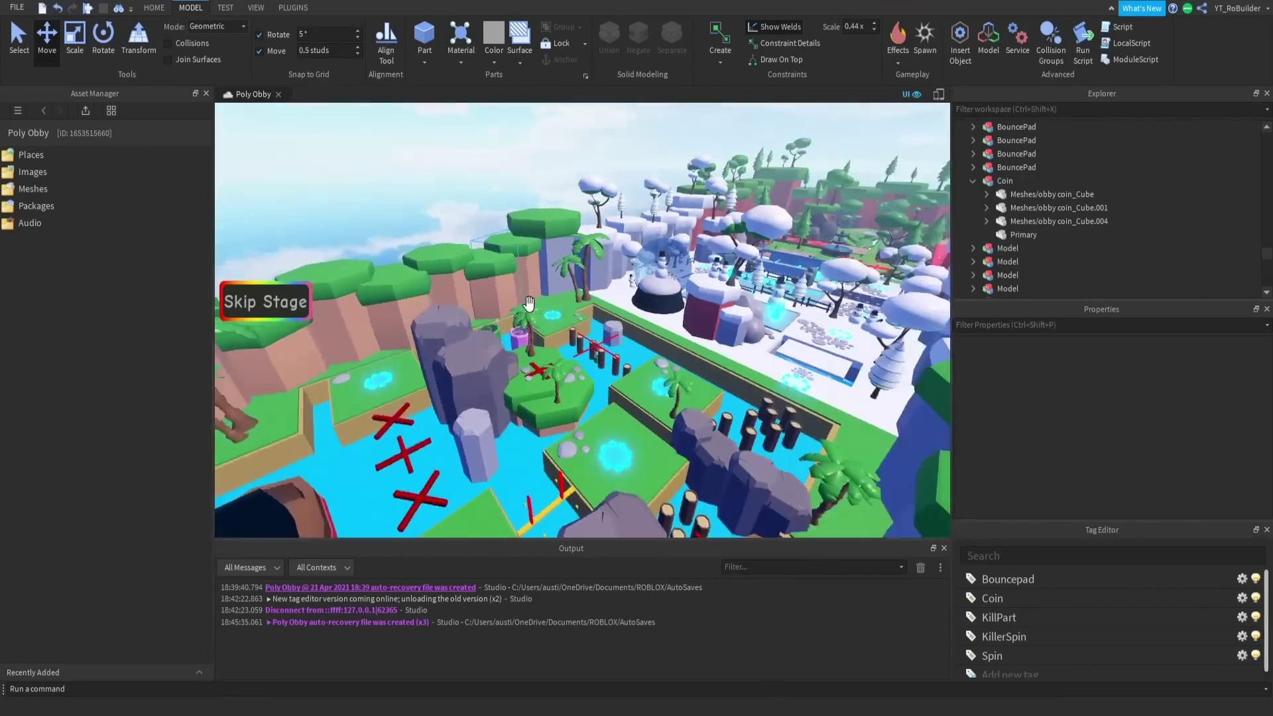
{"action": "scroll", "coordinate": [528, 305], "scroll_direction": "up", "scroll_amount": 10}
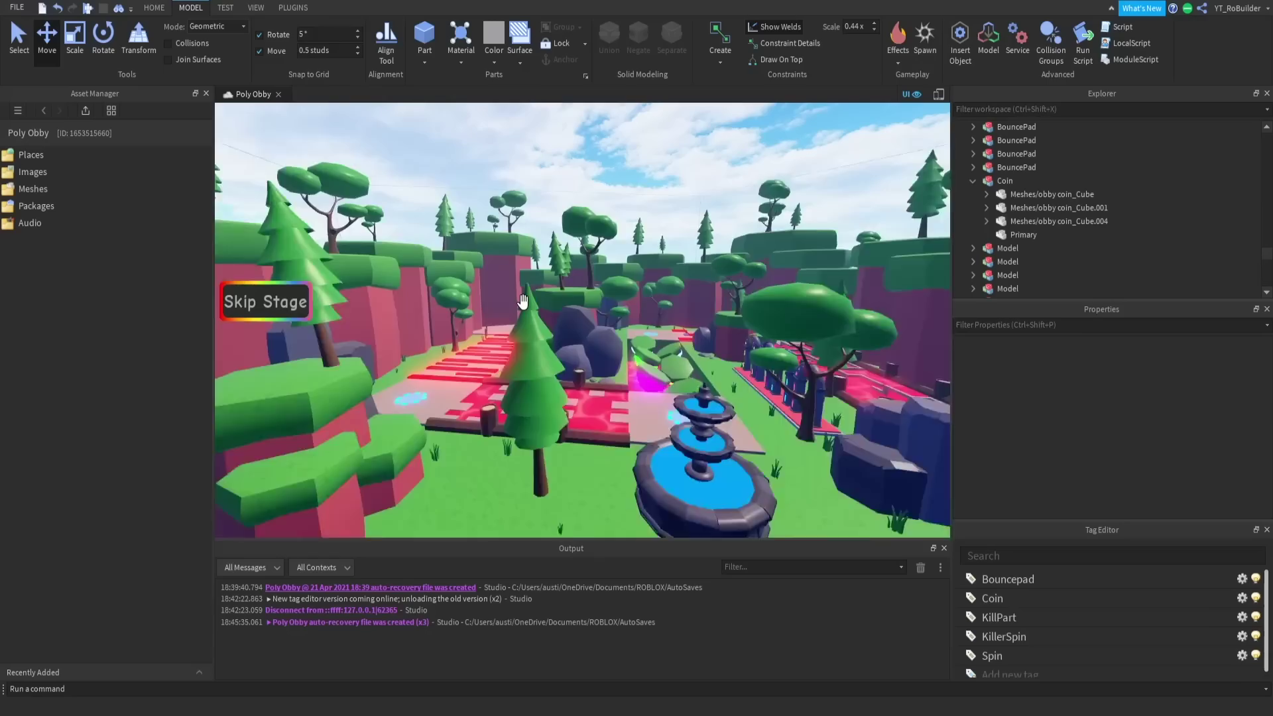
{"action": "scroll", "coordinate": [526, 303], "scroll_direction": "up", "scroll_amount": 3}
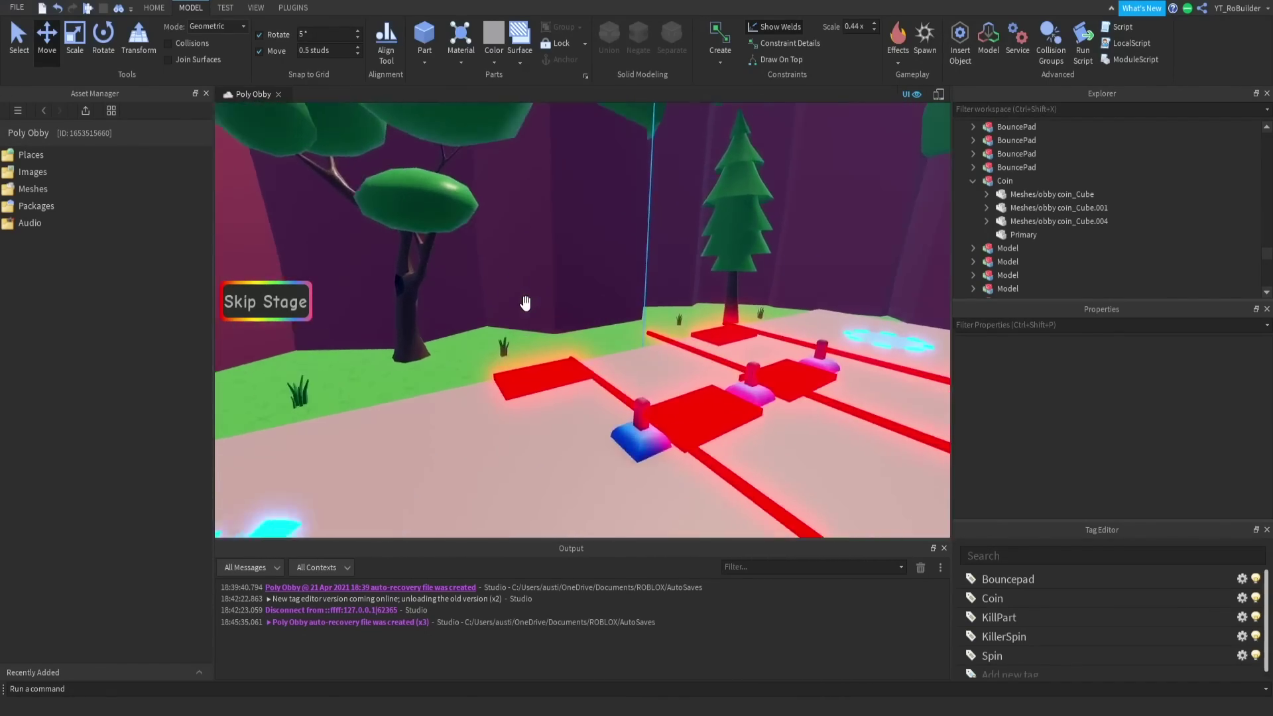
{"action": "scroll", "coordinate": [526, 303], "scroll_direction": "down", "scroll_amount": 10}
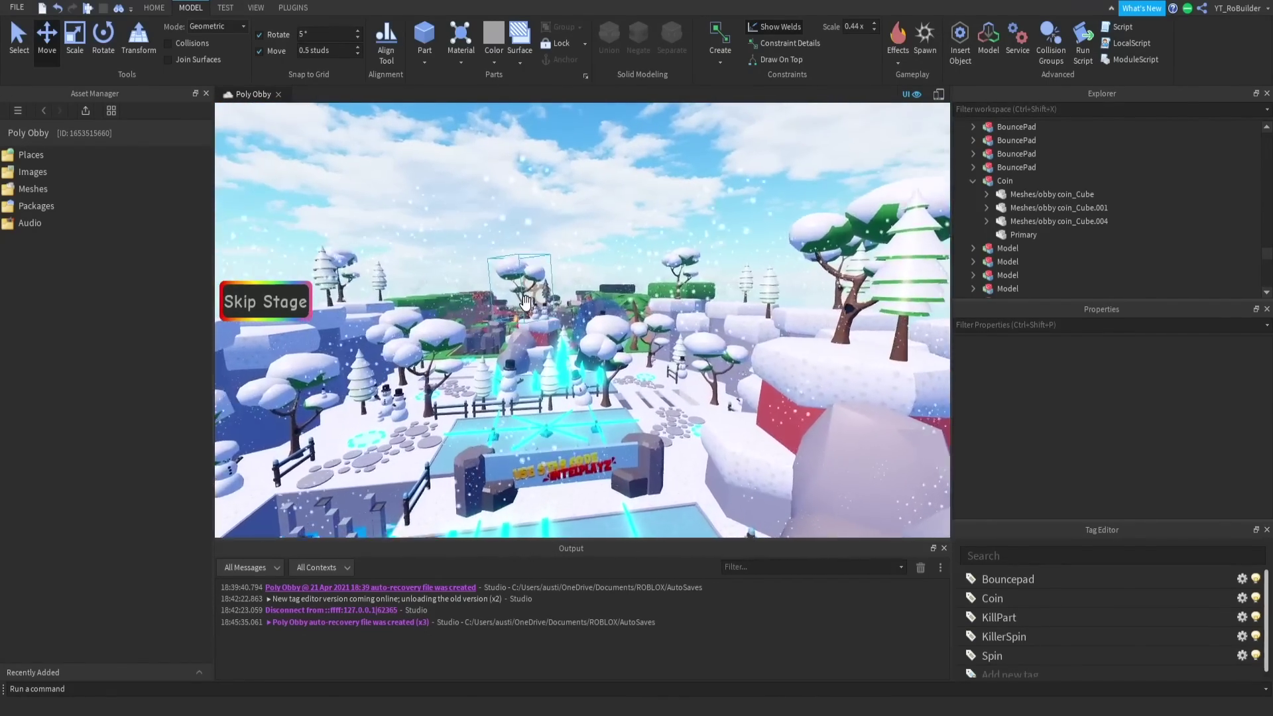
{"action": "right_click_drag", "start_coordinate": [526, 303], "coordinate": [675, 286]}
{"action": "key", "text": "d"}
{"action": "scroll", "coordinate": [675, 286], "scroll_direction": "up", "scroll_amount": 10}
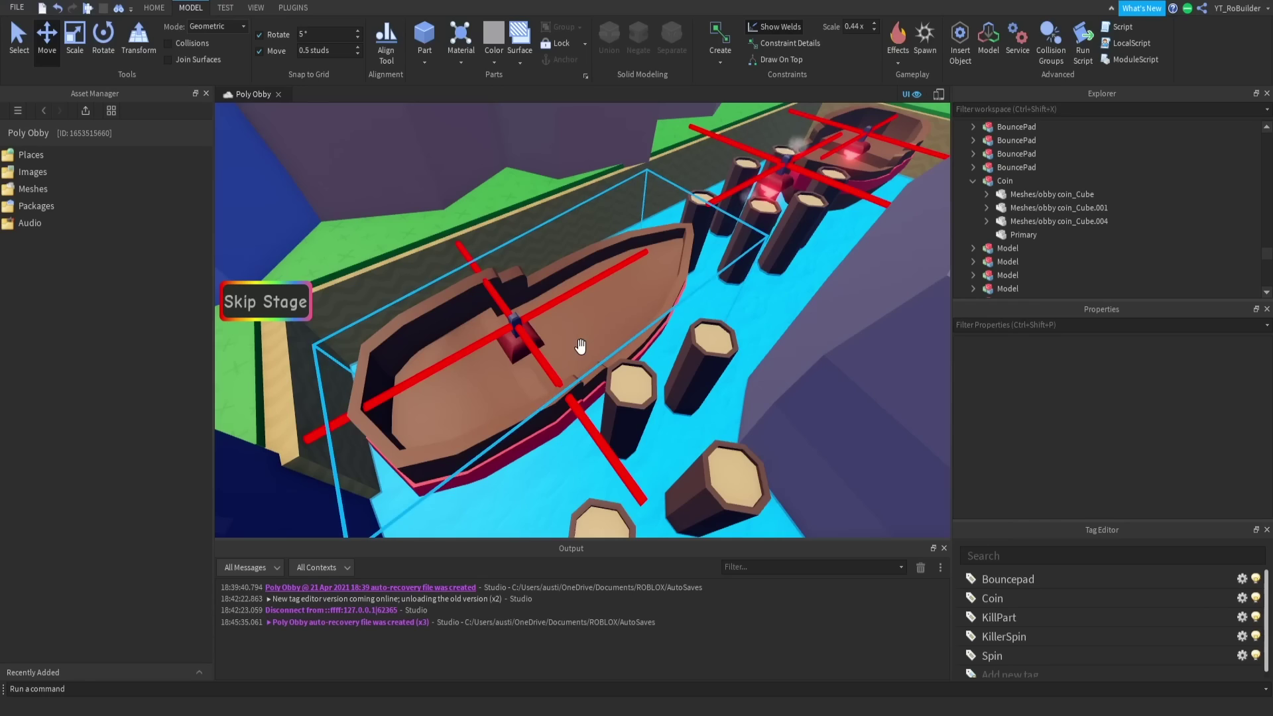
{"action": "key", "text": "s"}
{"action": "right_click_drag", "start_coordinate": [598, 343], "coordinate": [598, 343]}
{"action": "key", "text": "w"}
{"action": "scroll", "coordinate": [598, 343], "scroll_direction": "up", "scroll_amount": 5}
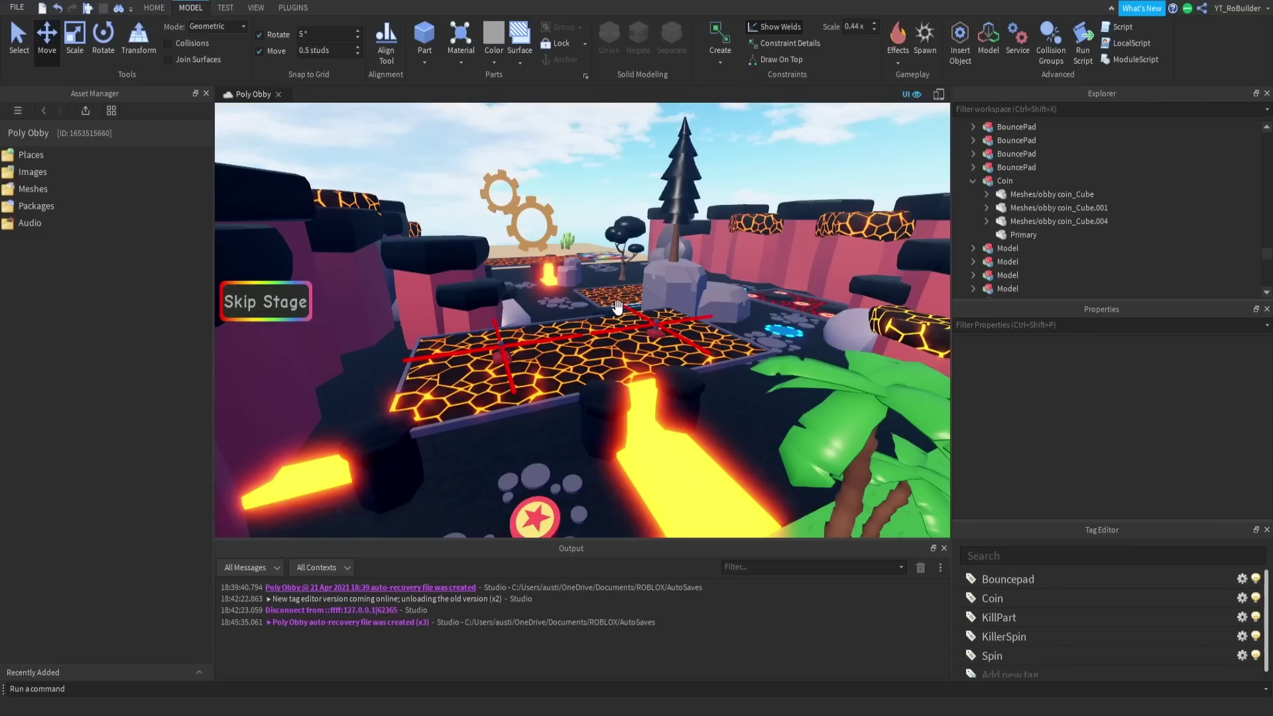
- Try raising the star-topped part of the bounce pad at the lava section's entrance above its base
{"action": "right_click_drag", "start_coordinate": [610, 323], "coordinate": [609, 325]}
{"action": "key", "text": "w"}
{"action": "key", "text": "w"}
{"action": "key", "text": "s"}
{"action": "scroll", "coordinate": [610, 327], "scroll_direction": "down", "scroll_amount": 5}
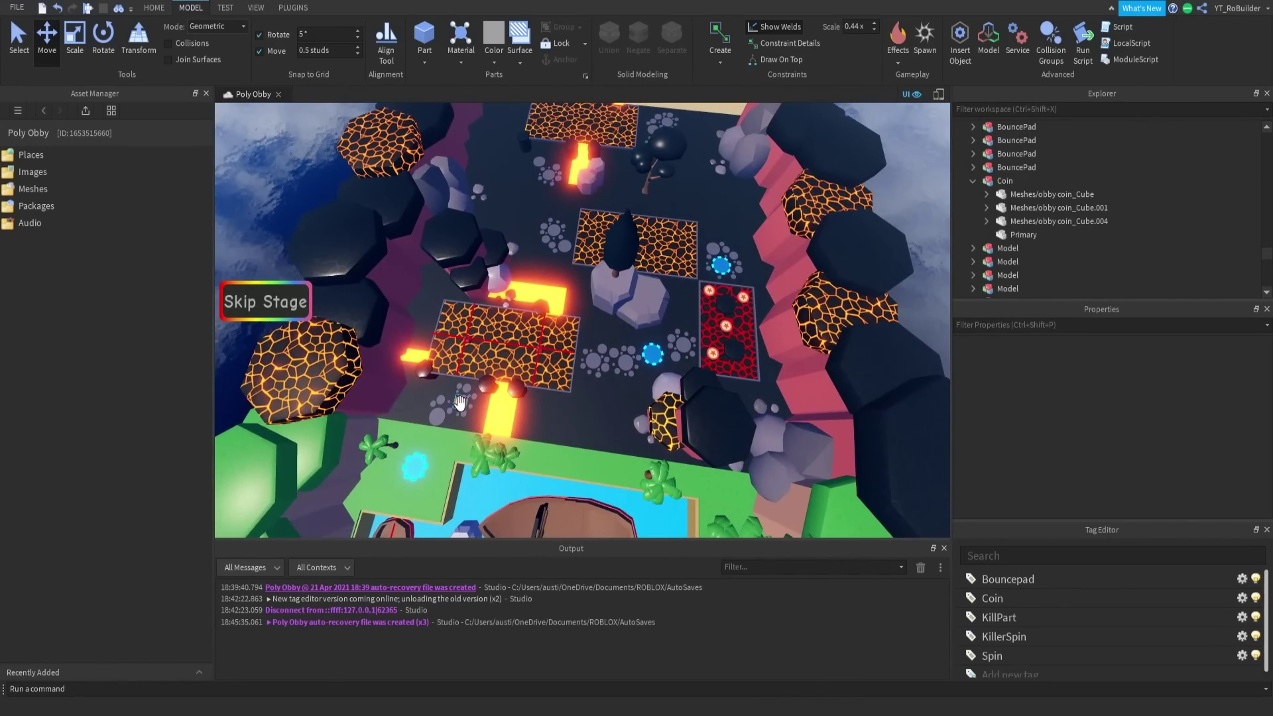
{"action": "right_click_drag", "start_coordinate": [460, 403], "coordinate": [458, 399]}
{"action": "scroll", "coordinate": [603, 272], "scroll_direction": "up", "scroll_amount": 8}
{"action": "right_click_drag", "start_coordinate": [657, 295], "coordinate": [658, 303]}
{"action": "left_click", "coordinate": [631, 203]}
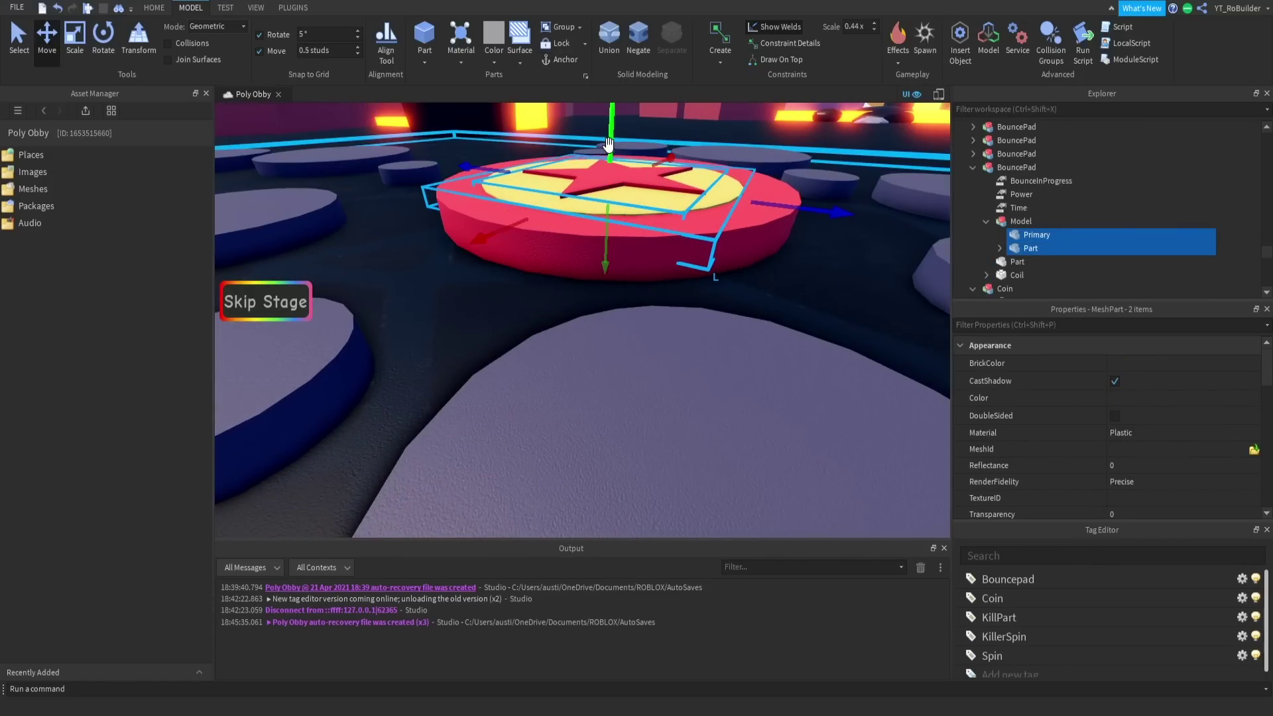
{"action": "scroll", "coordinate": [610, 136], "scroll_direction": "down", "scroll_amount": 5}
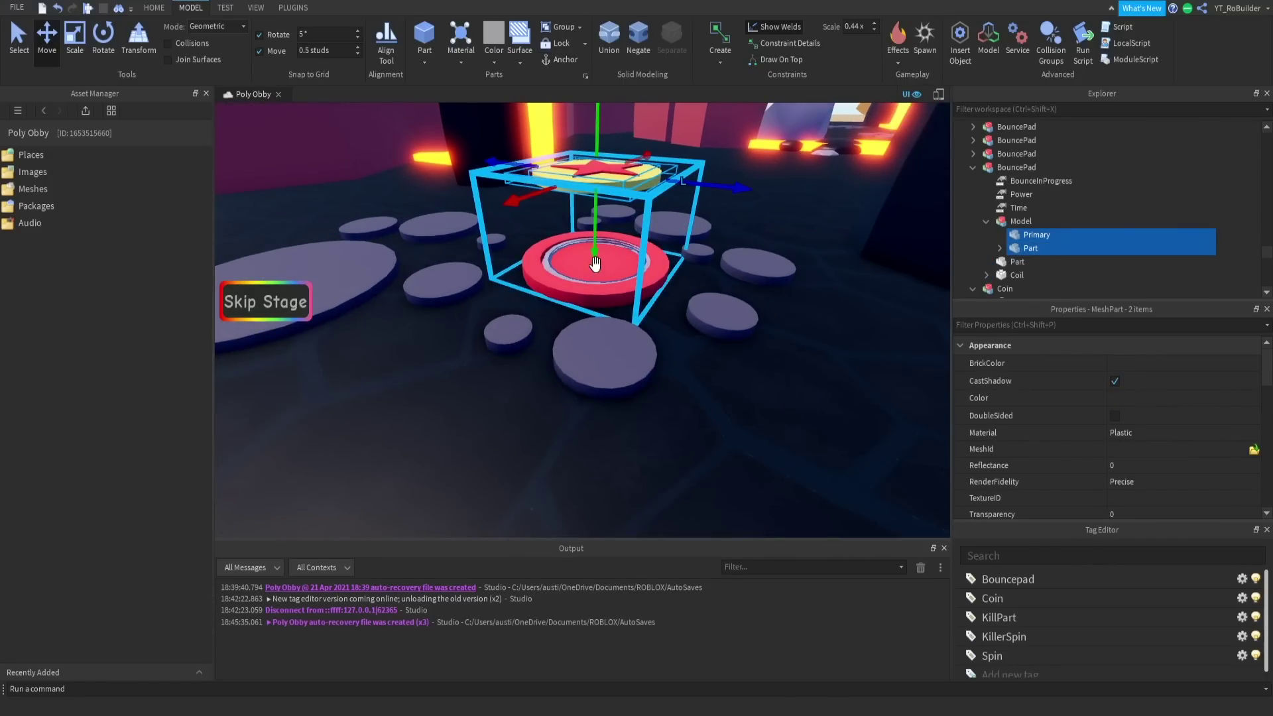
{"action": "left_click", "coordinate": [718, 389]}
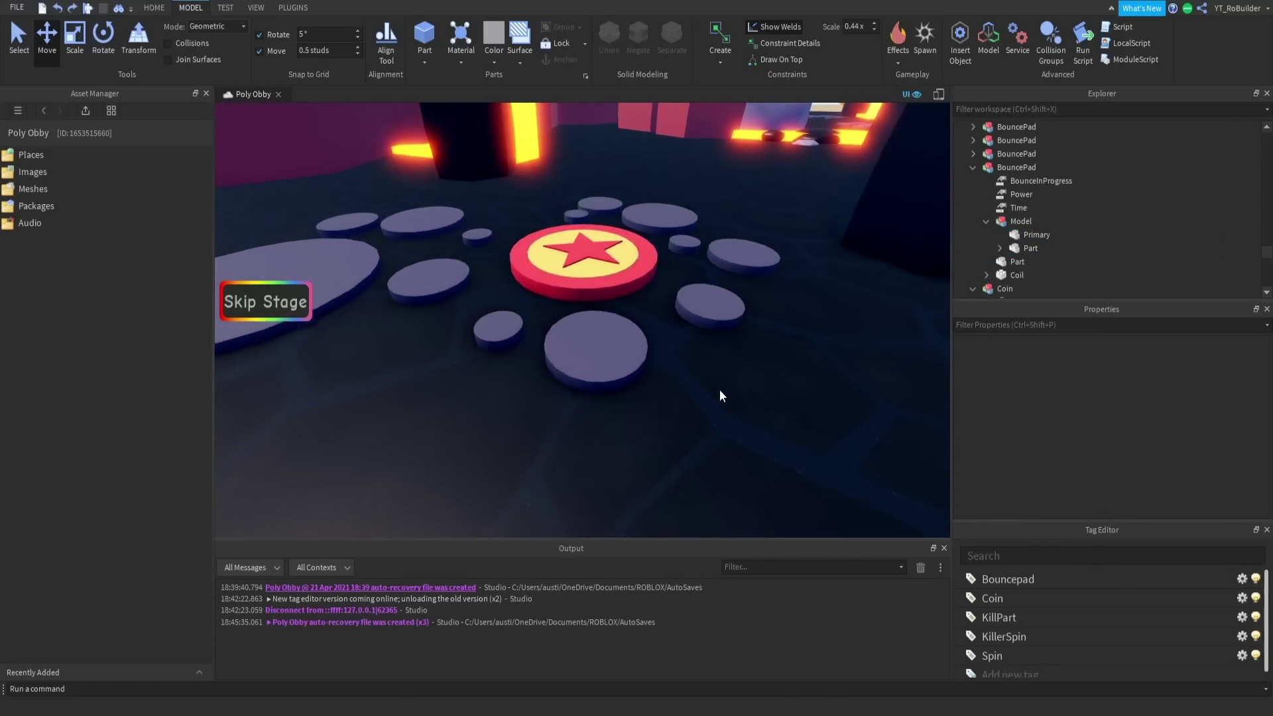
{"action": "scroll", "coordinate": [718, 388], "scroll_direction": "down", "scroll_amount": 10}
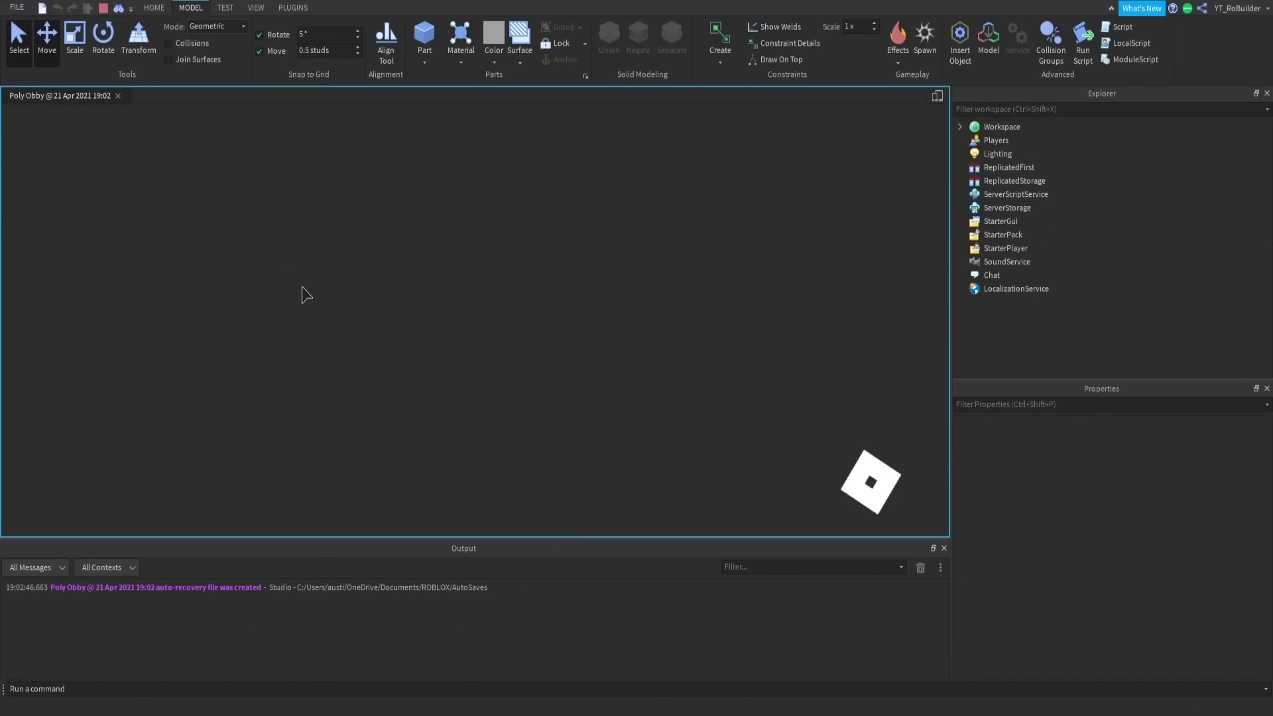
- Walk the avatar from the spawn to the first coin in the playtest and view the character up close
{"action": "key", "text": "w"}
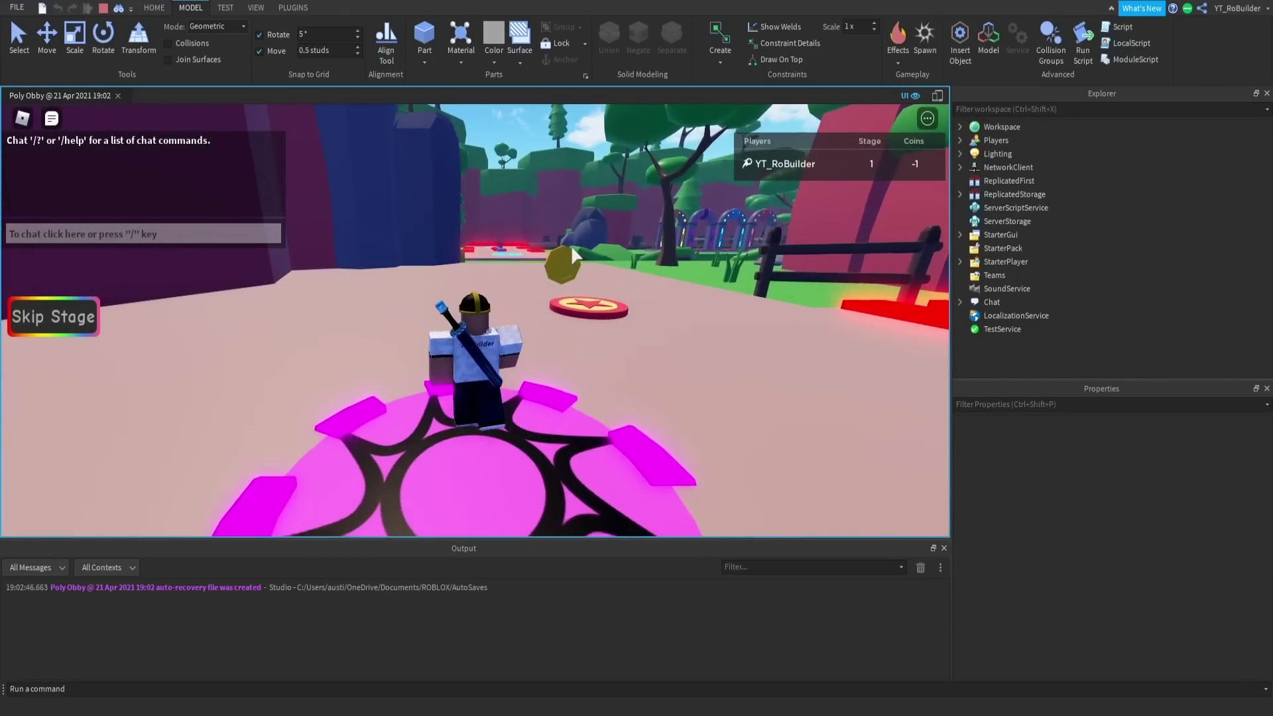
{"action": "key", "text": "w"}
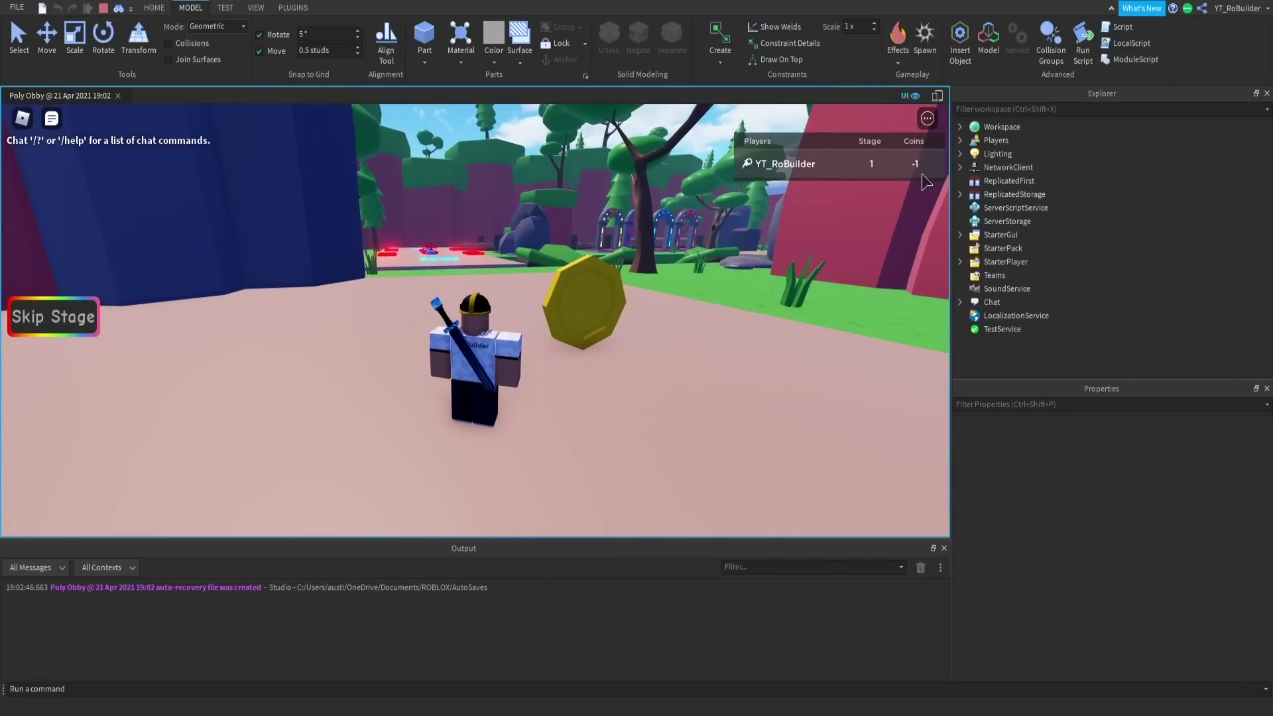
{"action": "key", "text": "w"}
{"action": "key", "text": "d"}
{"action": "key", "text": "s"}
{"action": "right_click_drag", "start_coordinate": [621, 278], "coordinate": [621, 281]}
{"action": "scroll", "coordinate": [621, 279], "scroll_direction": "up", "scroll_amount": 3}
{"action": "scroll", "coordinate": [621, 277], "scroll_direction": "up", "scroll_amount": 3}
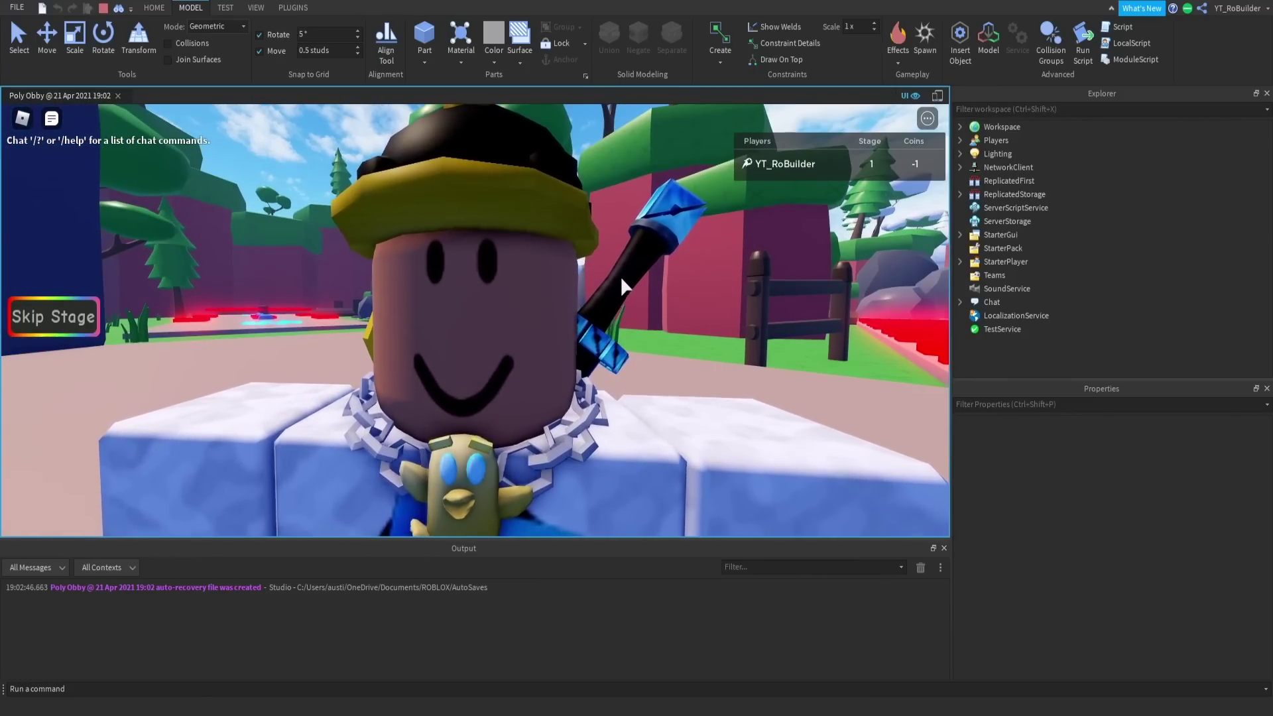
- Walk the avatar around the first bounce pad and coin beside the red kill bars
{"action": "scroll", "coordinate": [621, 278], "scroll_direction": "down", "scroll_amount": 4}
{"action": "key", "text": "w"}
{"action": "scroll", "coordinate": [621, 281], "scroll_direction": "down", "scroll_amount": 3}
{"action": "key", "text": "d"}
{"action": "key", "text": "w"}
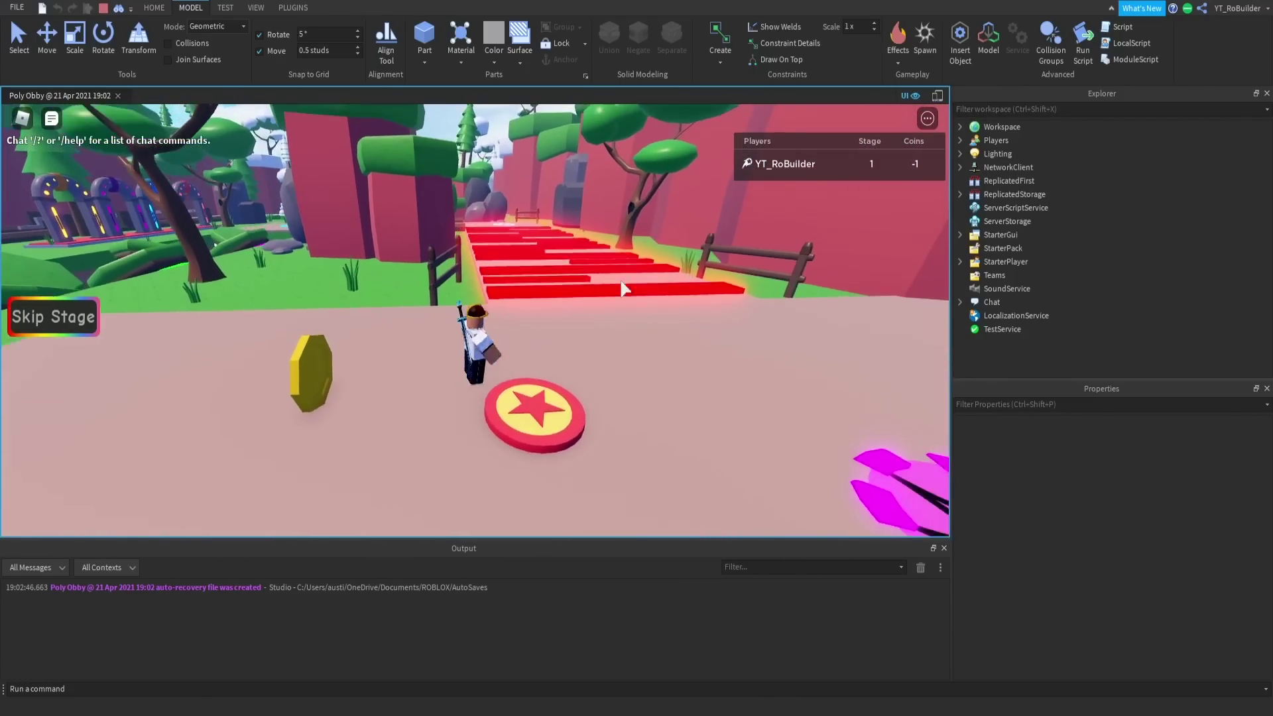
{"action": "key", "text": "s"}
{"action": "key", "text": "d"}
{"action": "key", "text": "d"}
{"action": "key", "text": "w"}
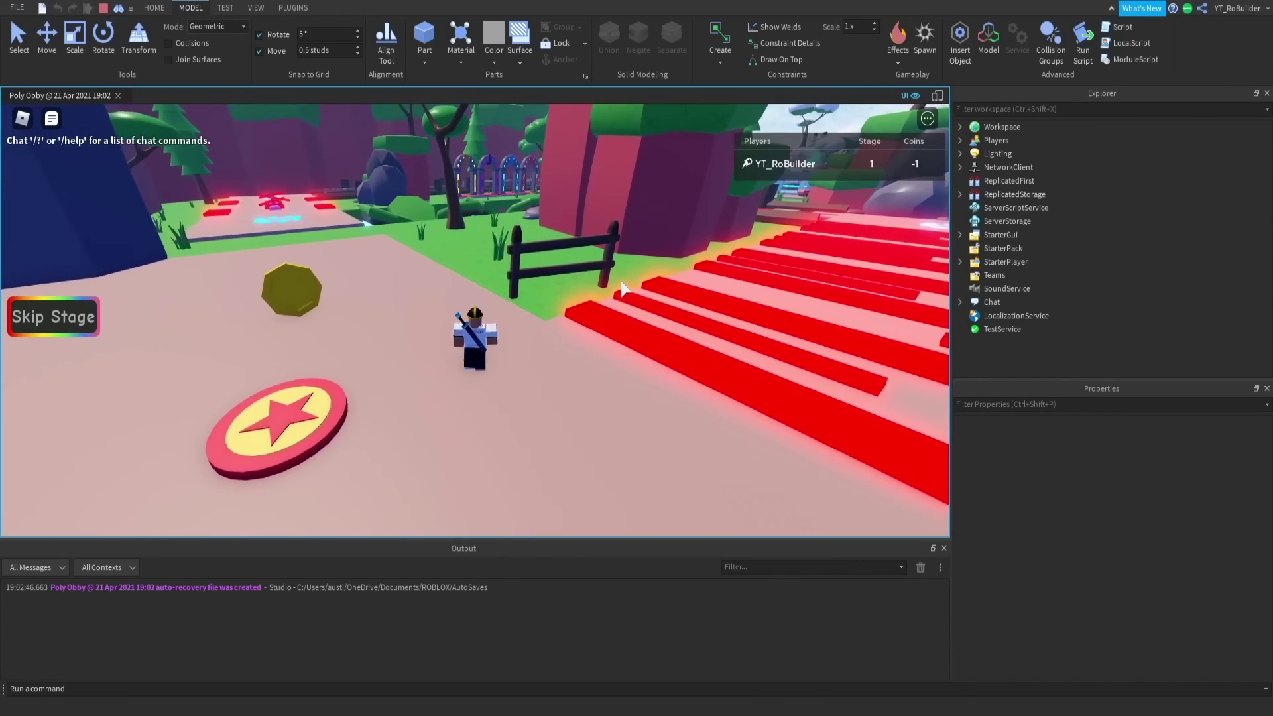
- Walk the avatar past the coin and across the grass to the glowing checkpoint before the red spinner
{"action": "key", "text": "Left"}
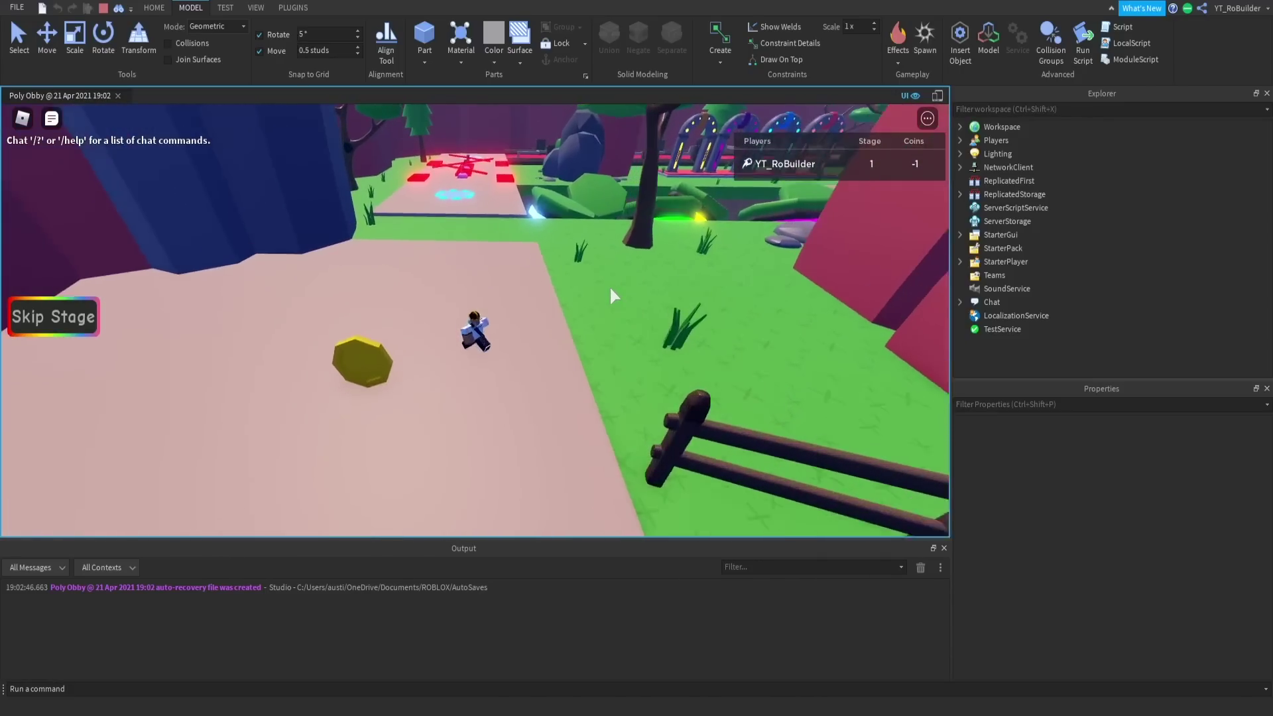
{"action": "key", "text": "w"}
{"action": "scroll", "coordinate": [610, 285], "scroll_direction": "up", "scroll_amount": 2}
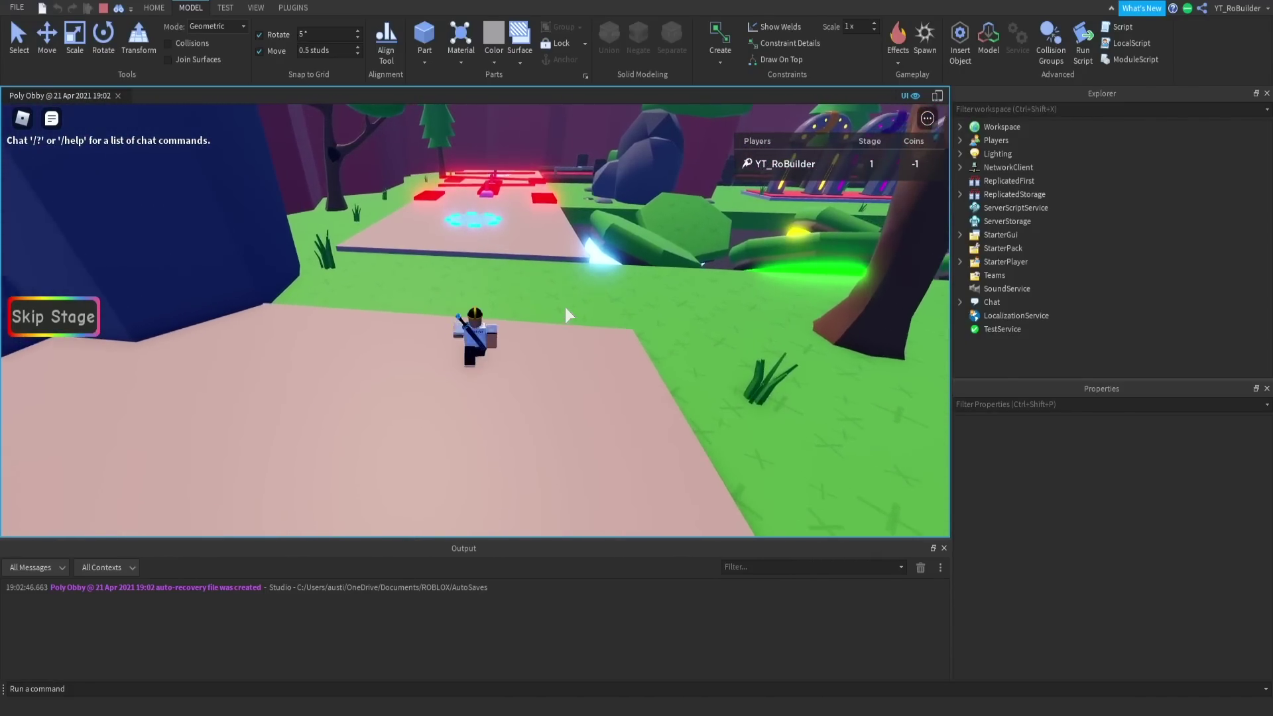
{"action": "key", "text": "w"}
{"action": "key", "text": "d"}
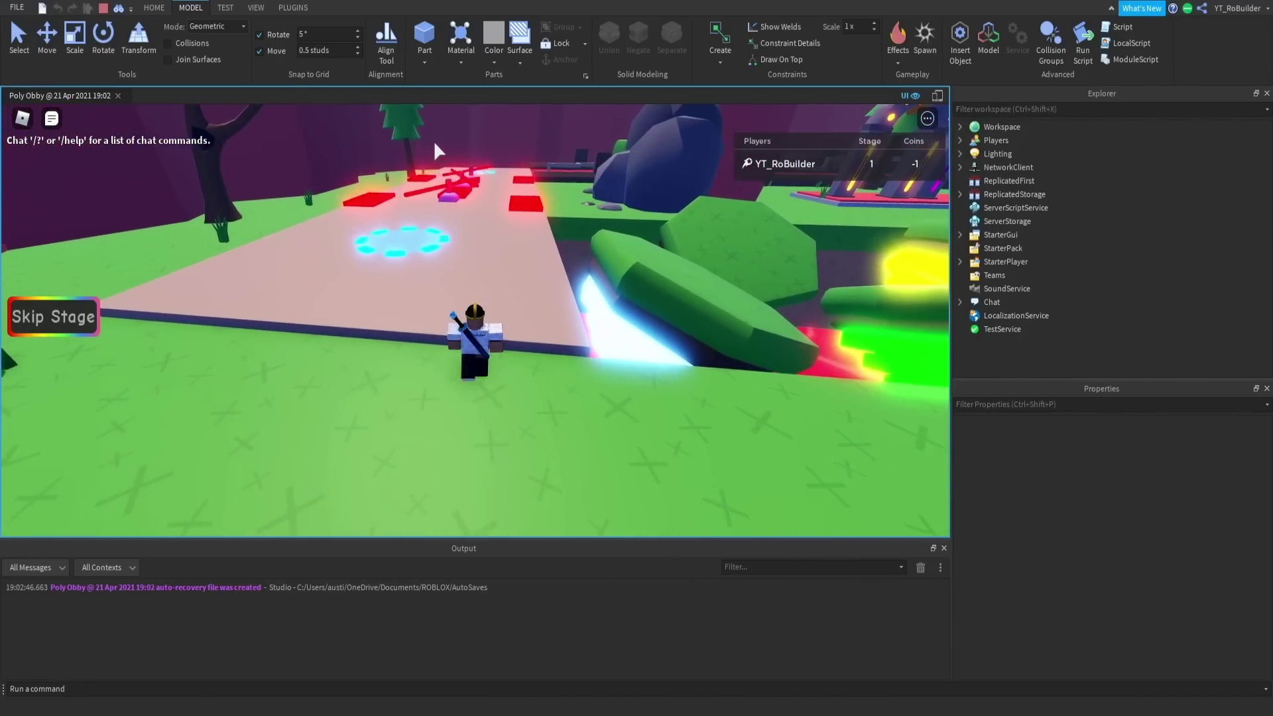
{"action": "key", "text": "w"}
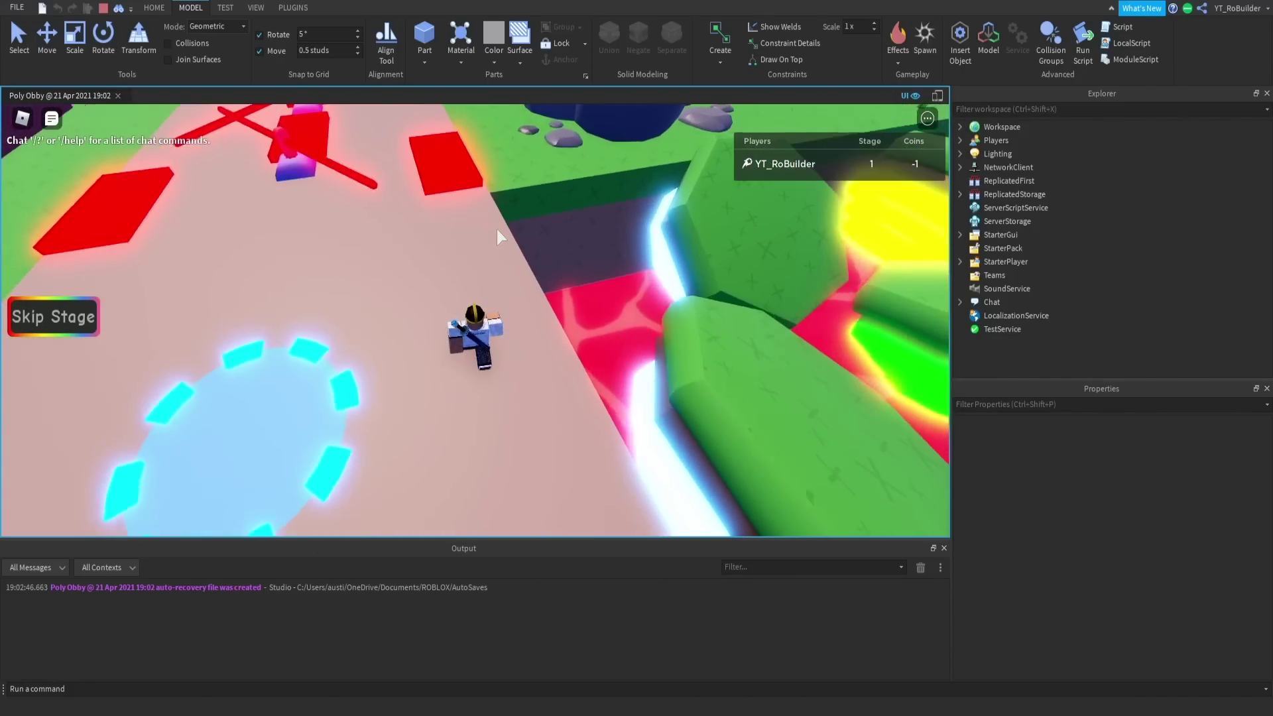
- Walk the avatar along the grass beside the lava pit and glowing arches to the checkpoint near the fountain
{"action": "key", "text": "Right"}
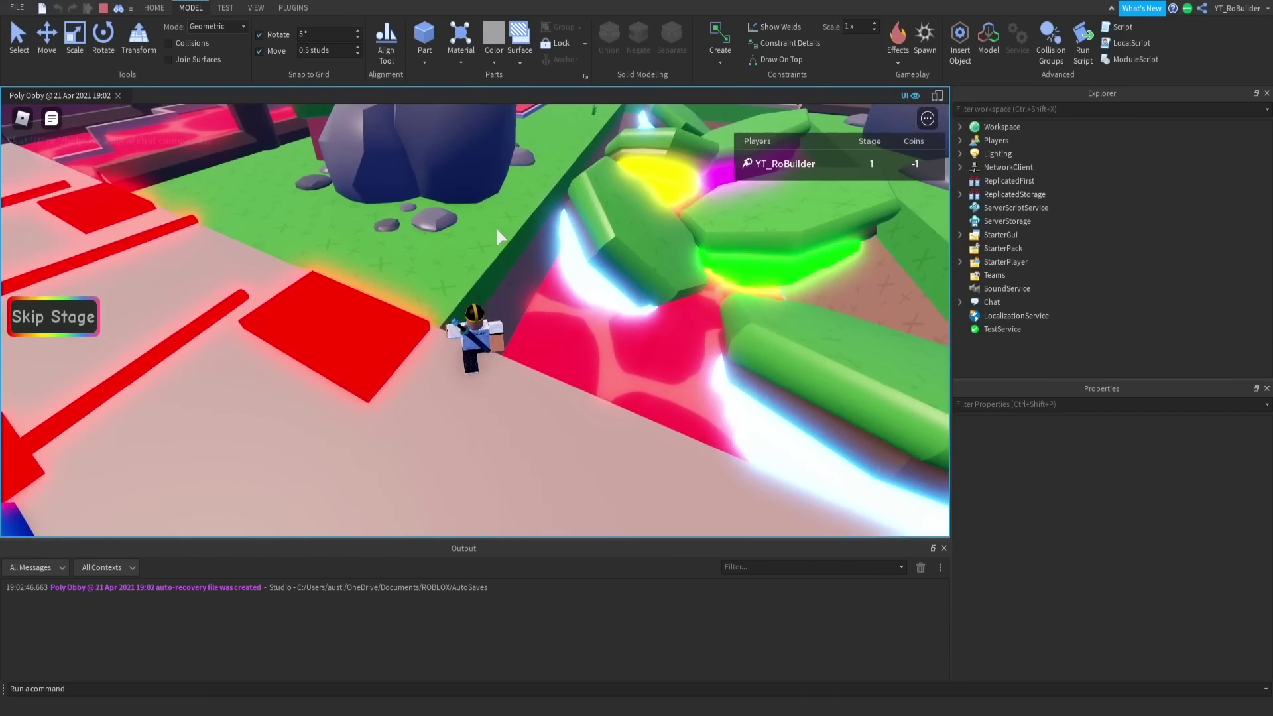
{"action": "key", "text": "w"}
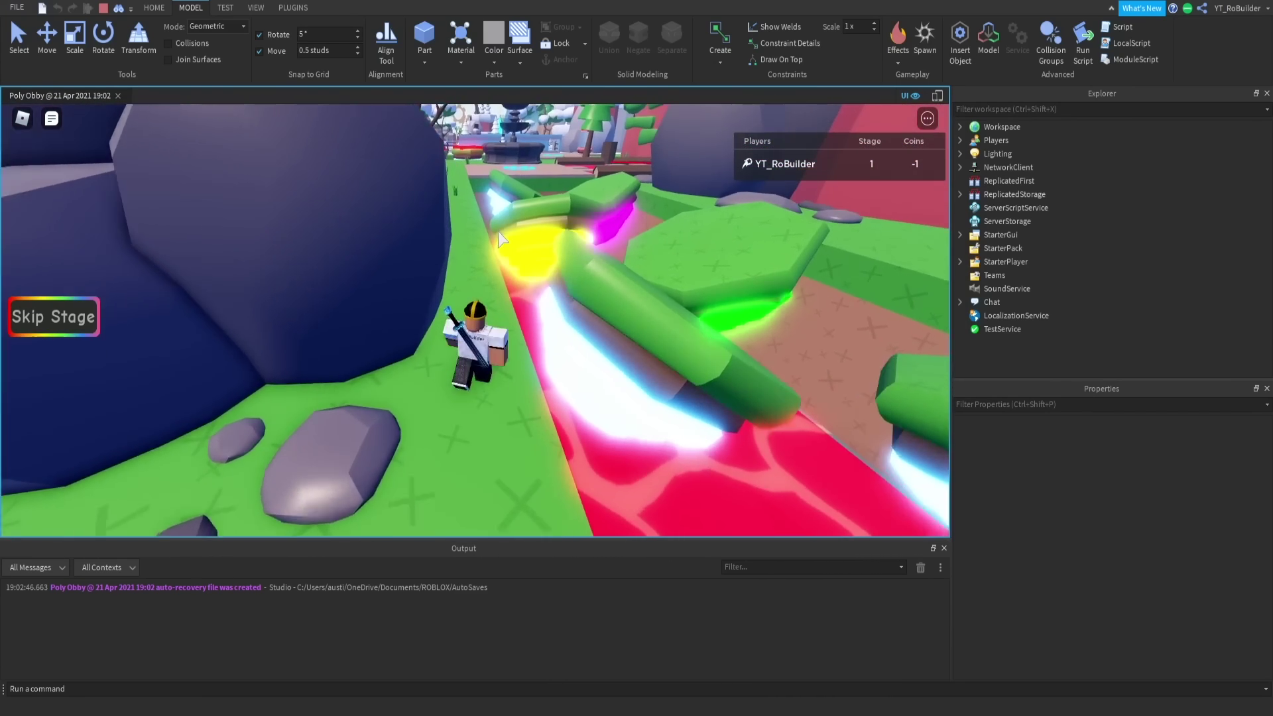
{"action": "key", "text": "w"}
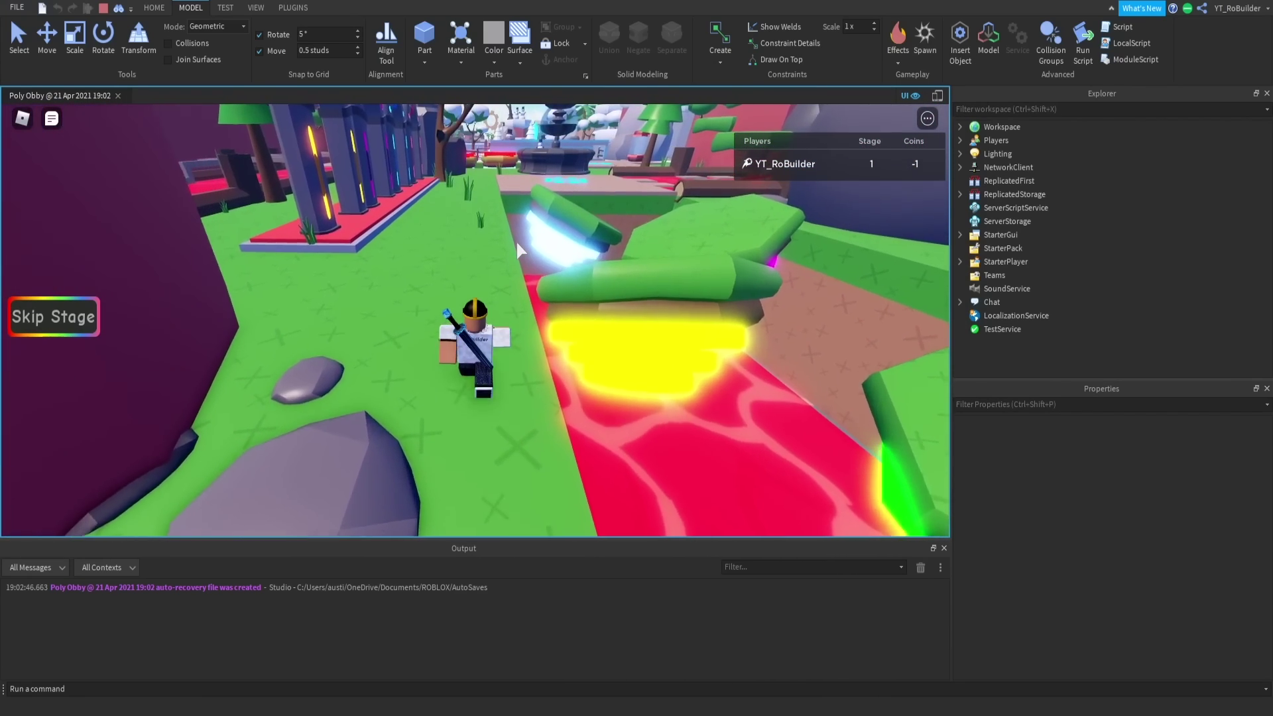
{"action": "key", "text": "w"}
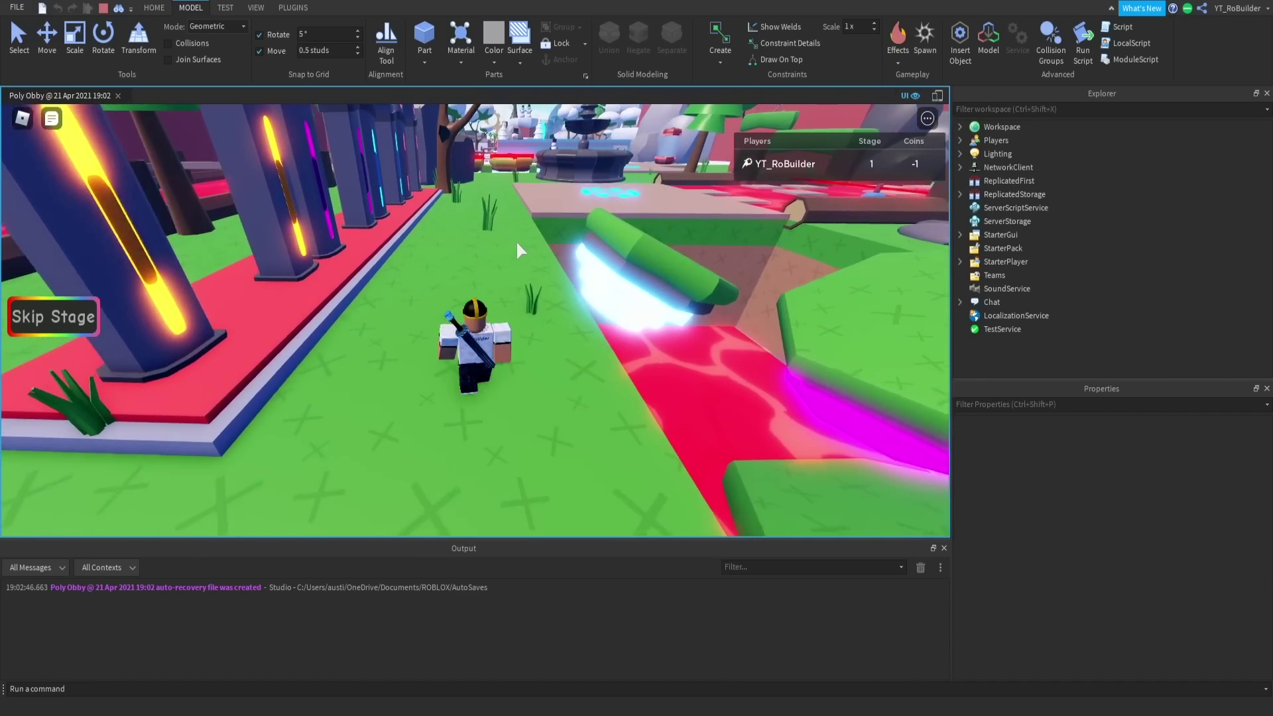
{"action": "key", "text": "w"}
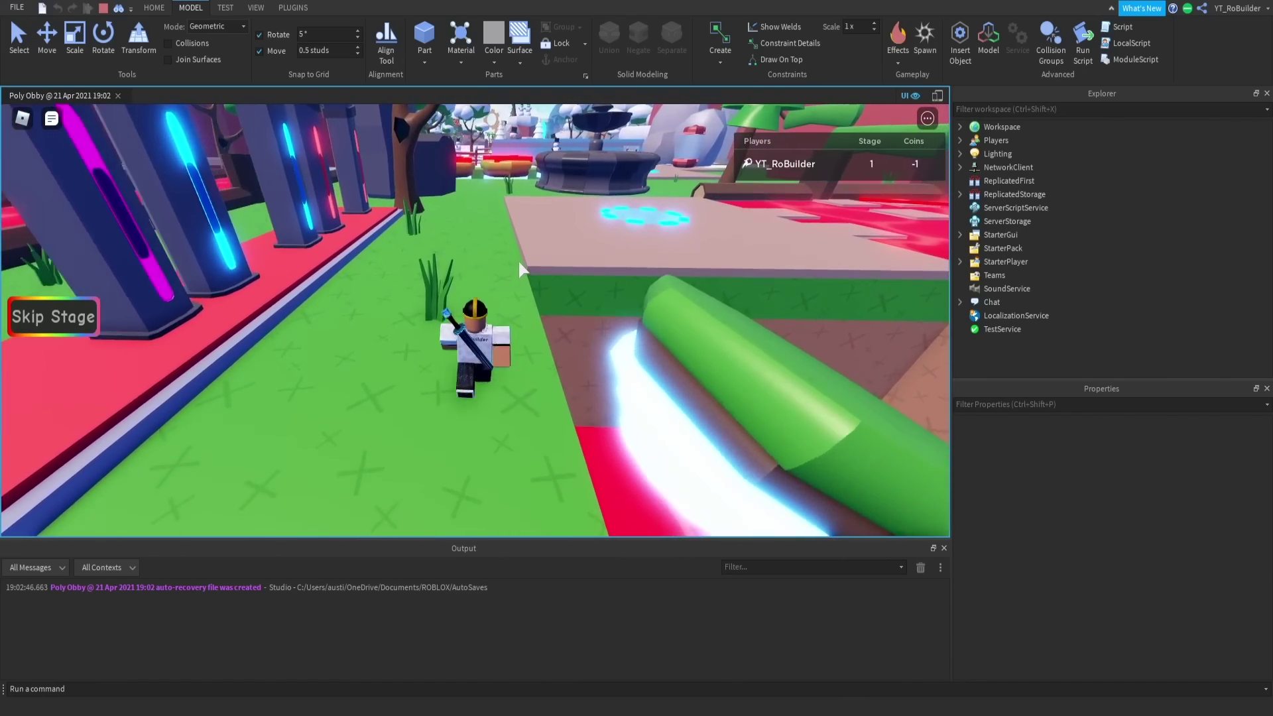
{"action": "key", "text": "w"}
{"action": "scroll", "coordinate": [519, 260], "scroll_direction": "down", "scroll_amount": 5}
{"action": "right_click_drag", "start_coordinate": [519, 260], "coordinate": [519, 260]}
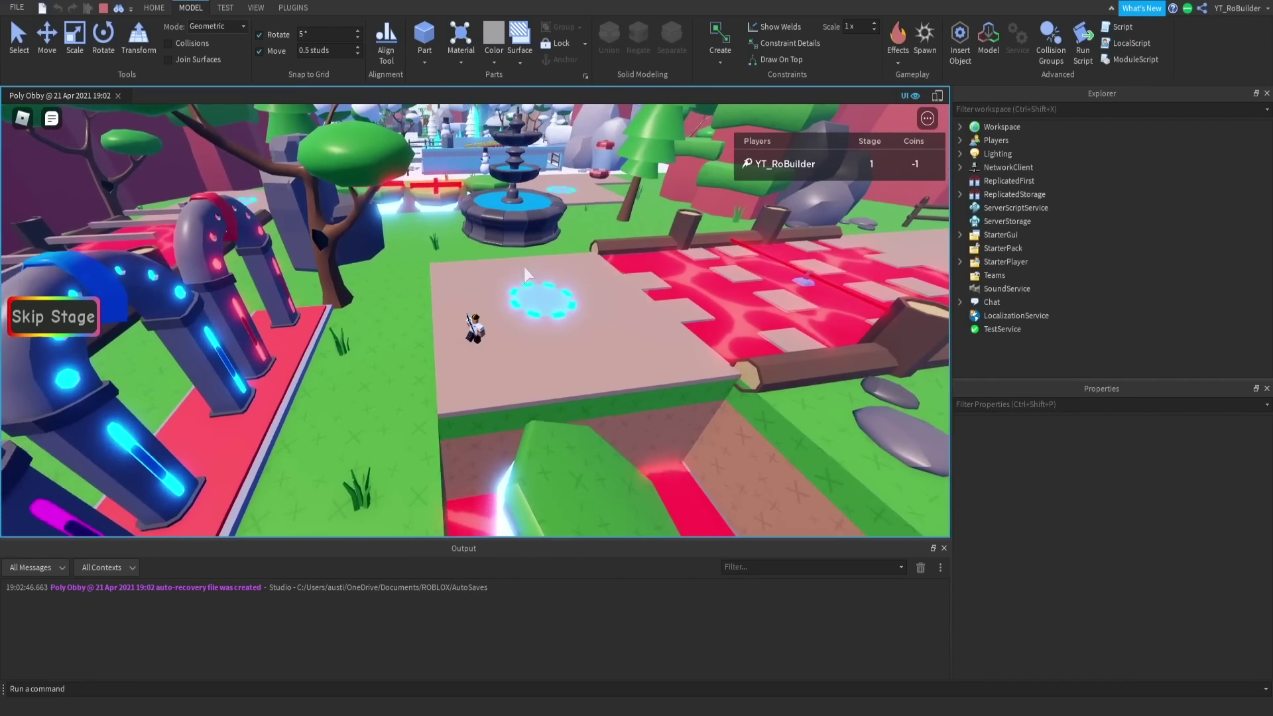
- Walk the avatar past the fountain and log-edged lava stage to the checkpoint before the snow section
{"action": "key", "text": "w"}
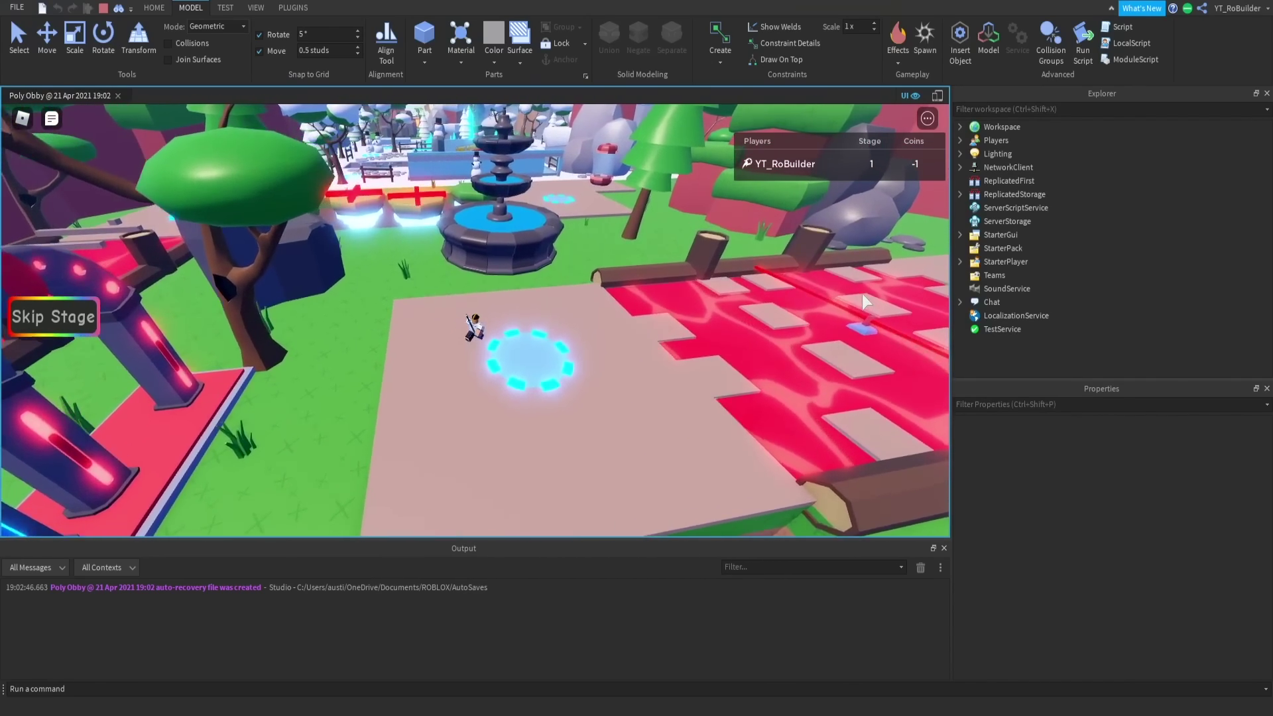
{"action": "key", "text": "d"}
{"action": "key", "text": "w"}
{"action": "key", "text": "d"}
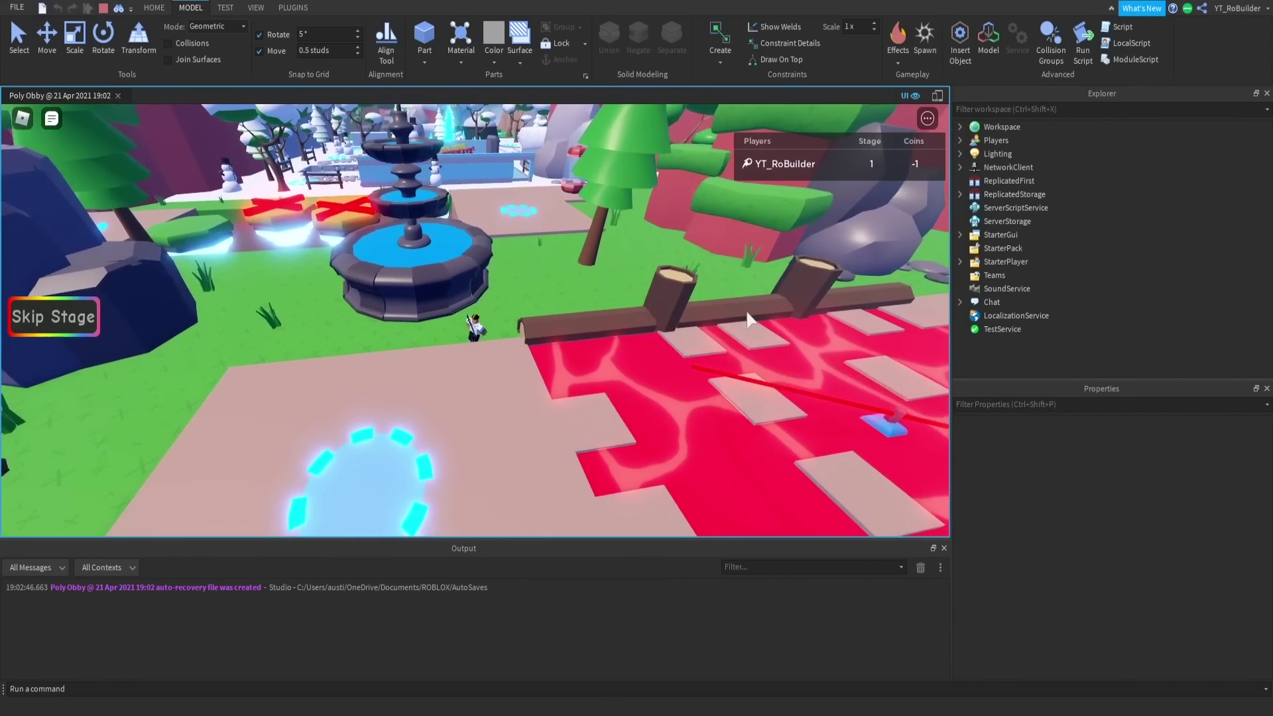
{"action": "key", "text": "w"}
{"action": "key", "text": "d"}
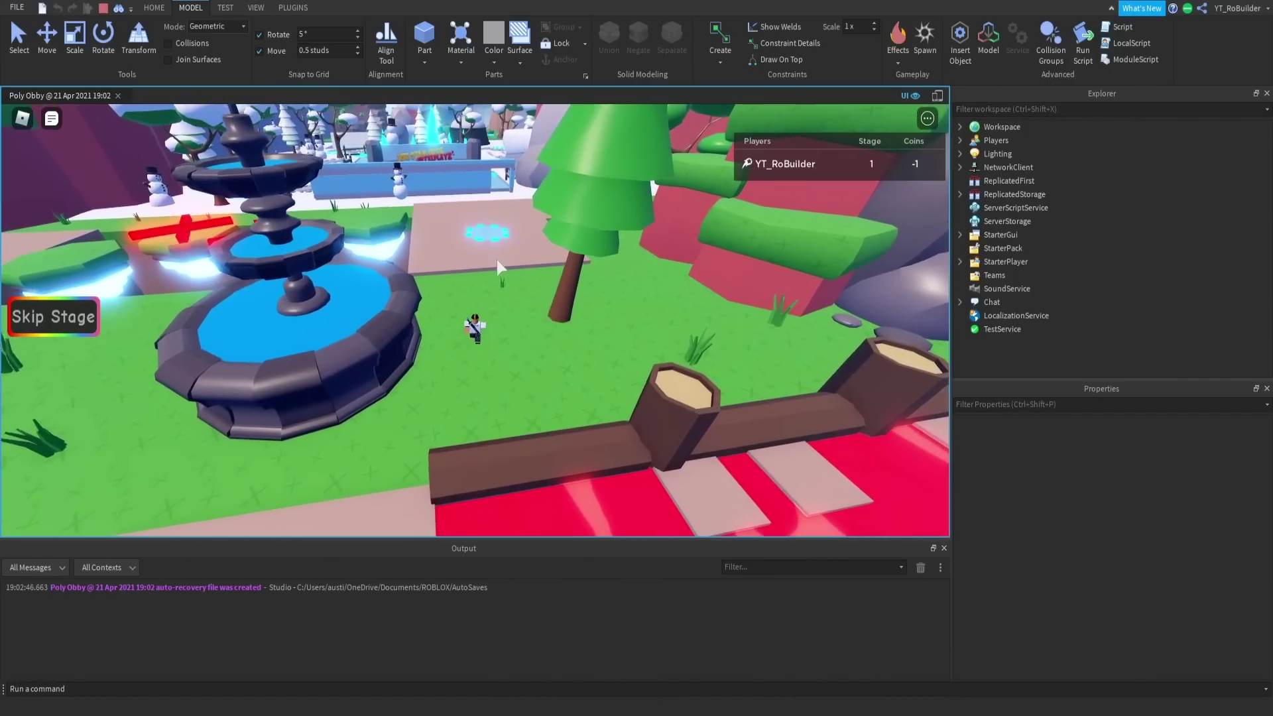
{"action": "key", "text": "w"}
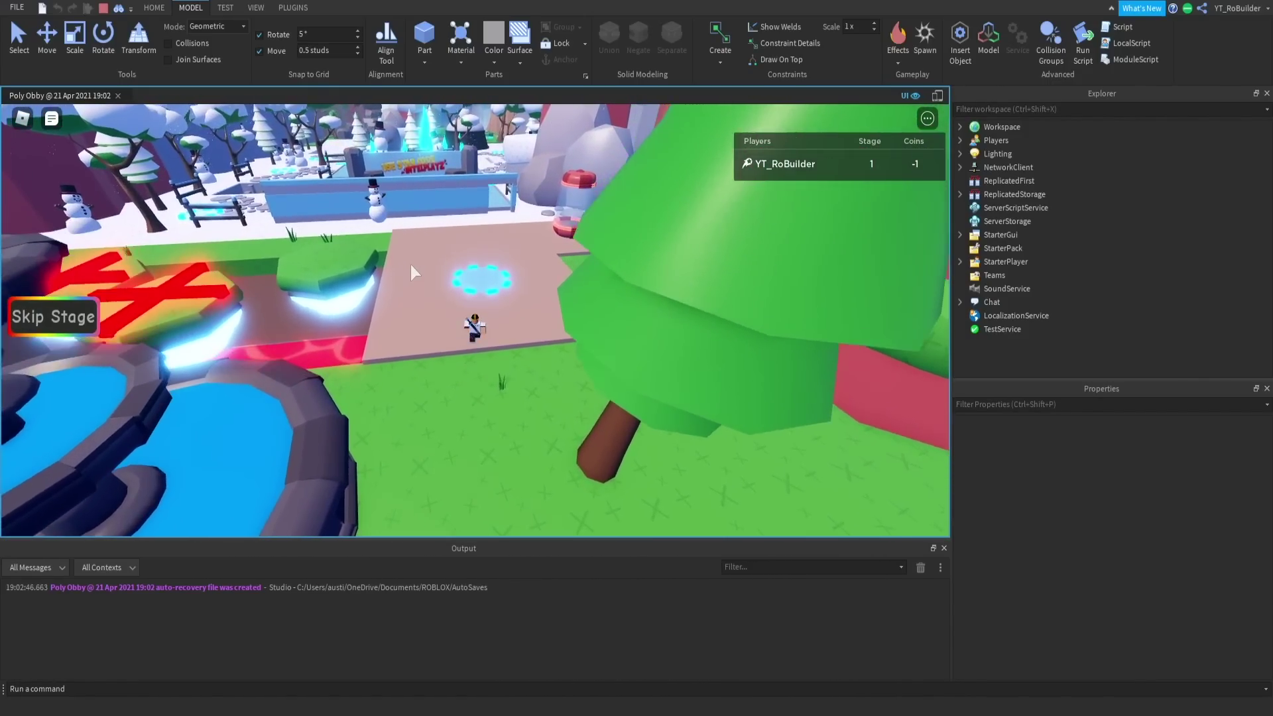
{"action": "key", "text": "w"}
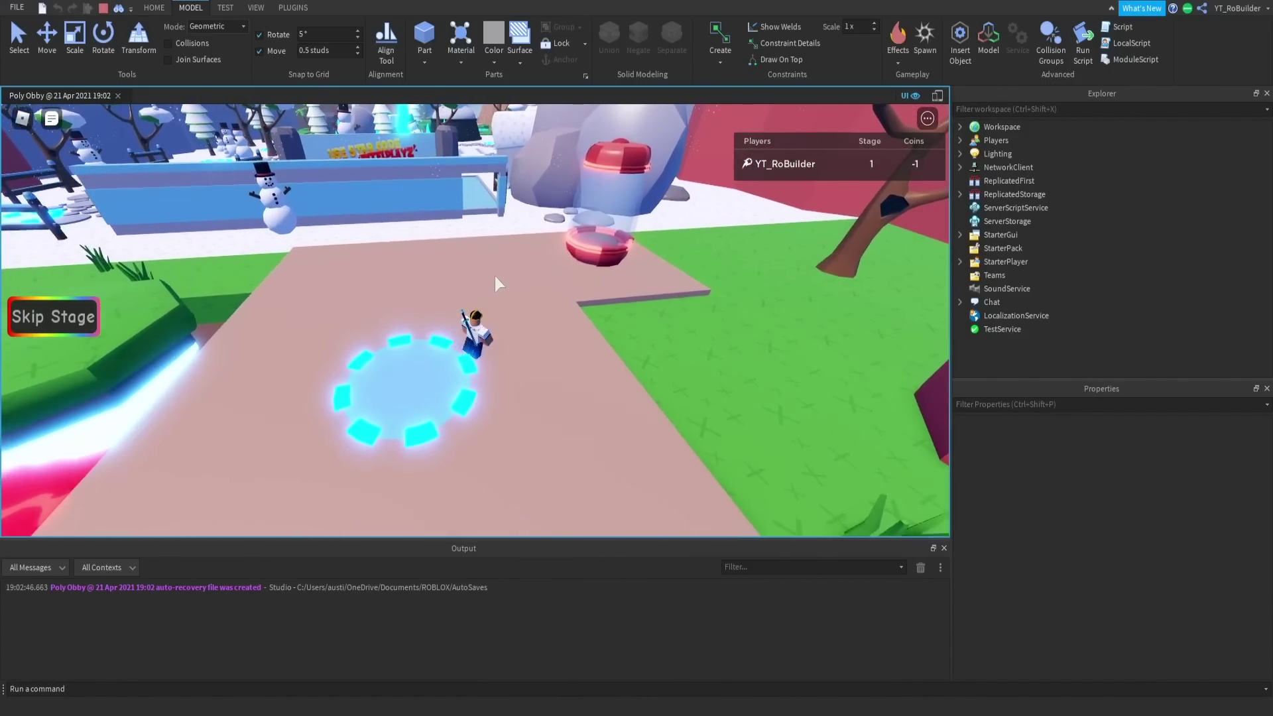
- Walk the avatar past the snow section's edge and boulders to the palm tree in the tropical water section
{"action": "key", "text": "w"}
{"action": "scroll", "coordinate": [495, 272], "scroll_direction": "up", "scroll_amount": 3}
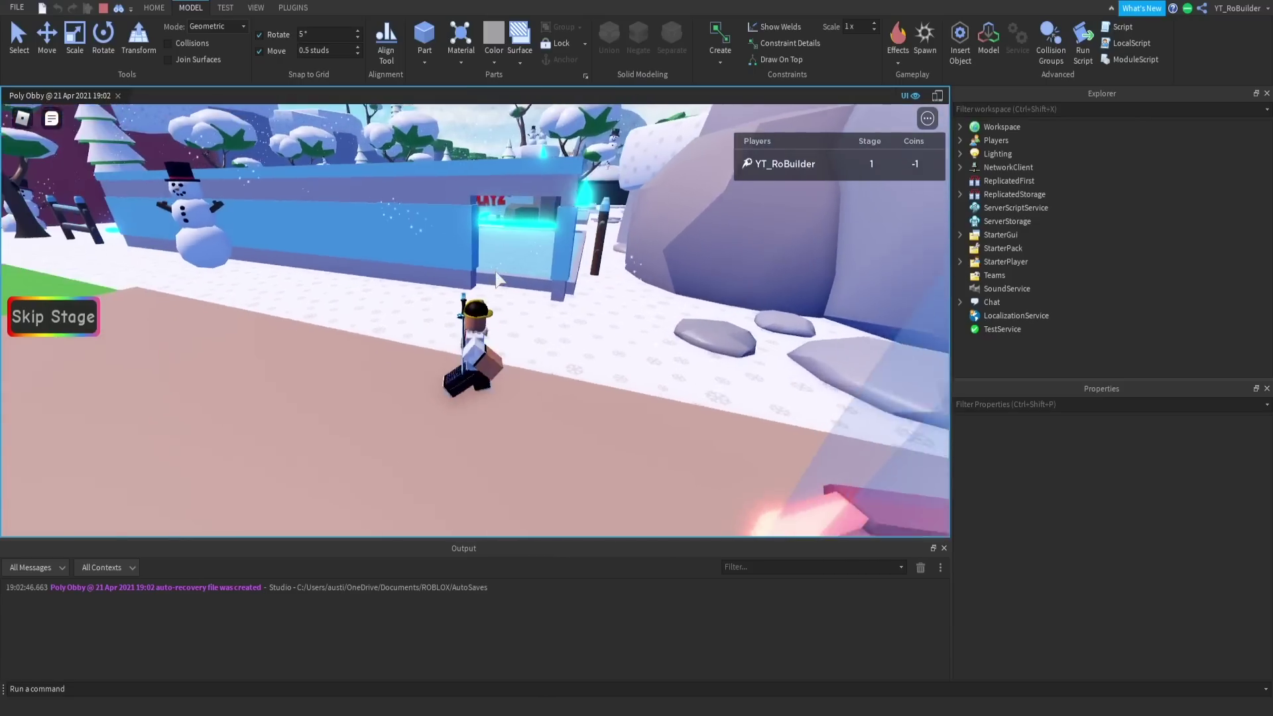
{"action": "key", "text": "d"}
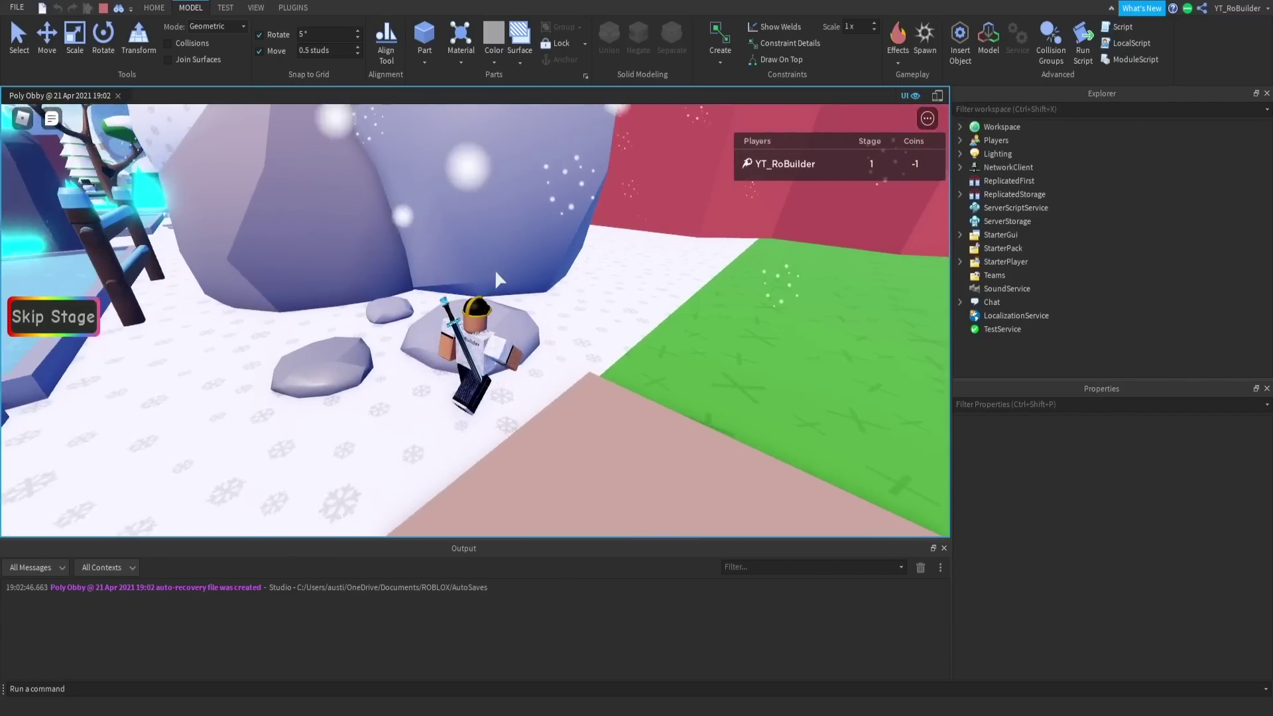
{"action": "key", "text": "w"}
{"action": "key", "text": "d"}
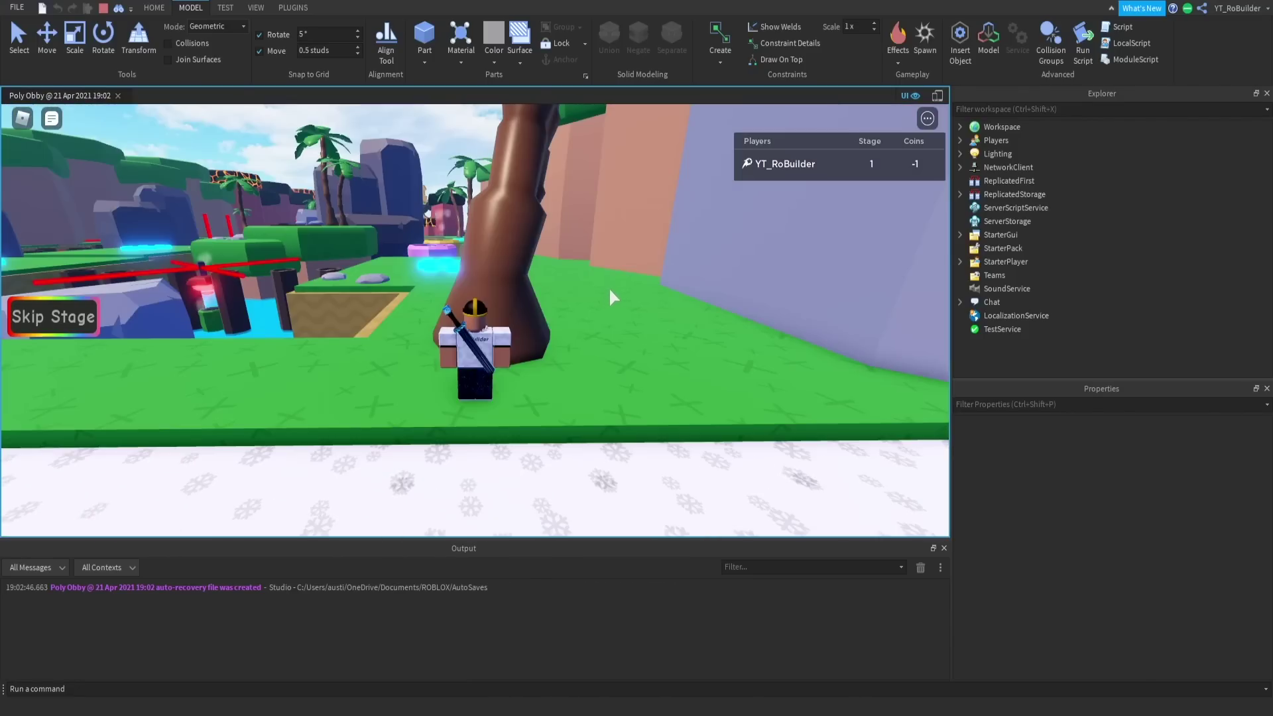
- Walk the avatar past the palm tree and tropical checkpoint to the purple barrel, and view the surrounding water stages
{"action": "key", "text": "s"}
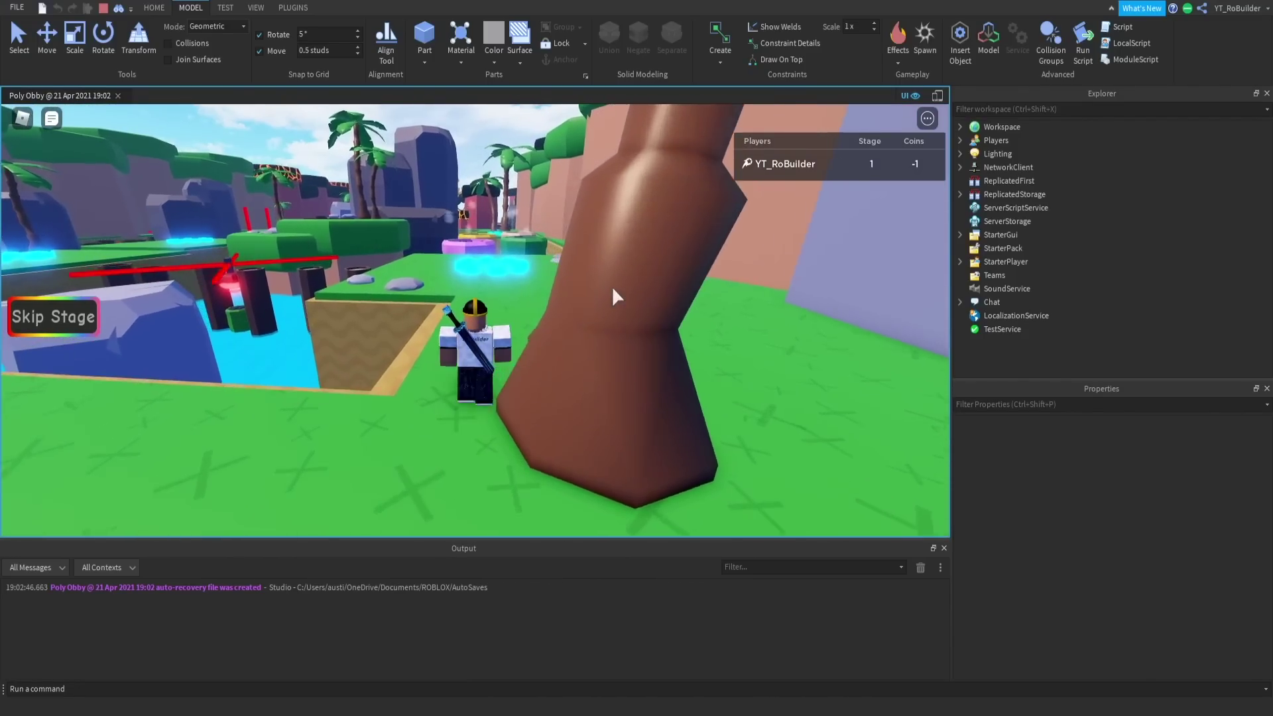
{"action": "key", "text": "w"}
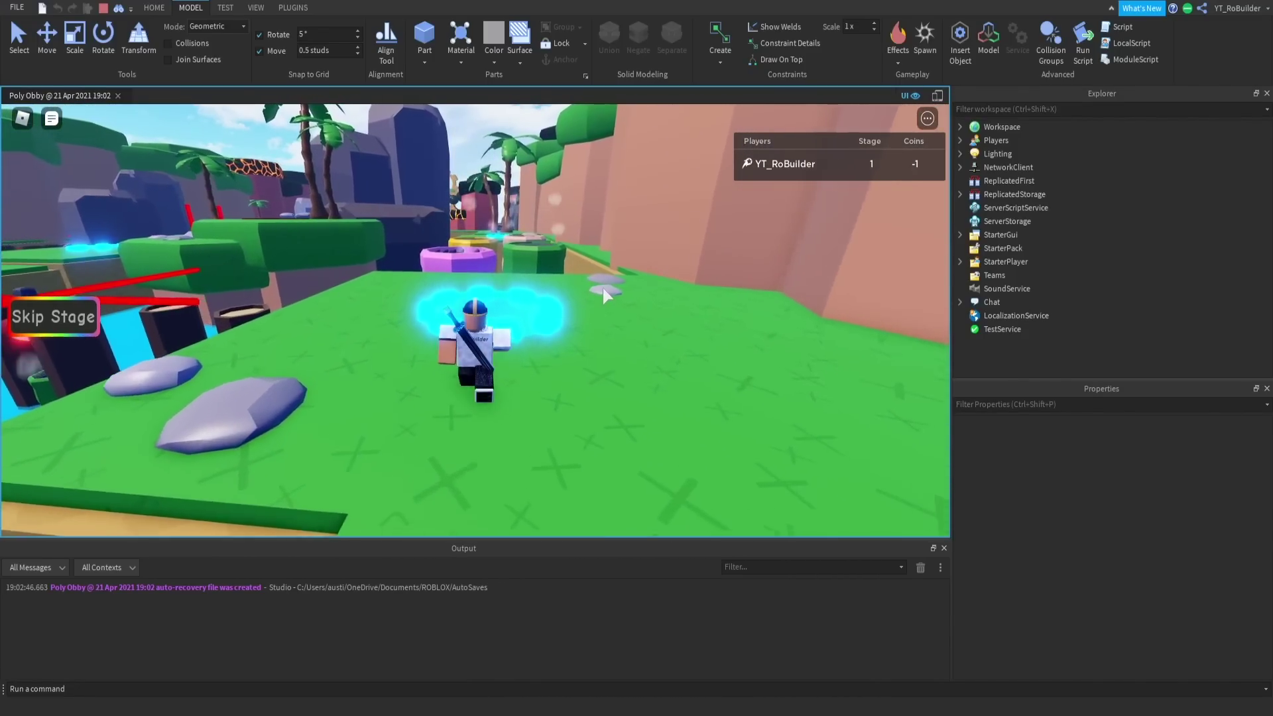
{"action": "key", "text": "w"}
{"action": "key", "text": "a"}
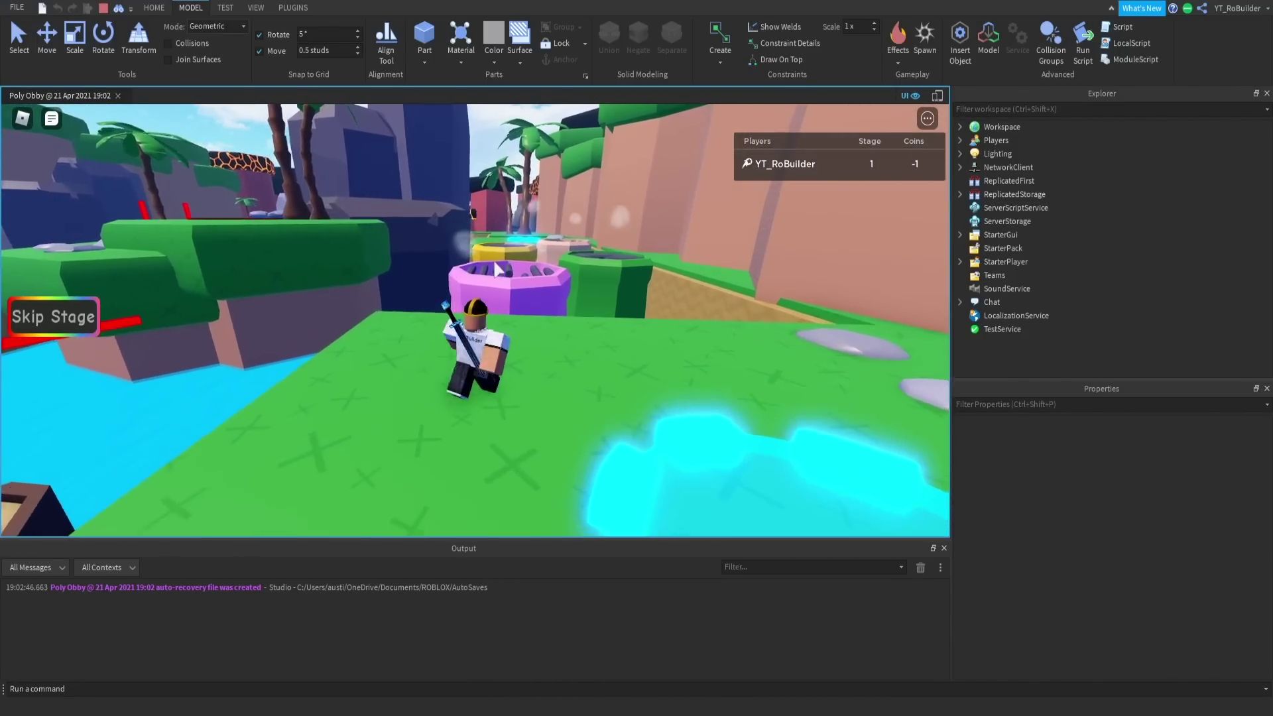
{"action": "key", "text": "w"}
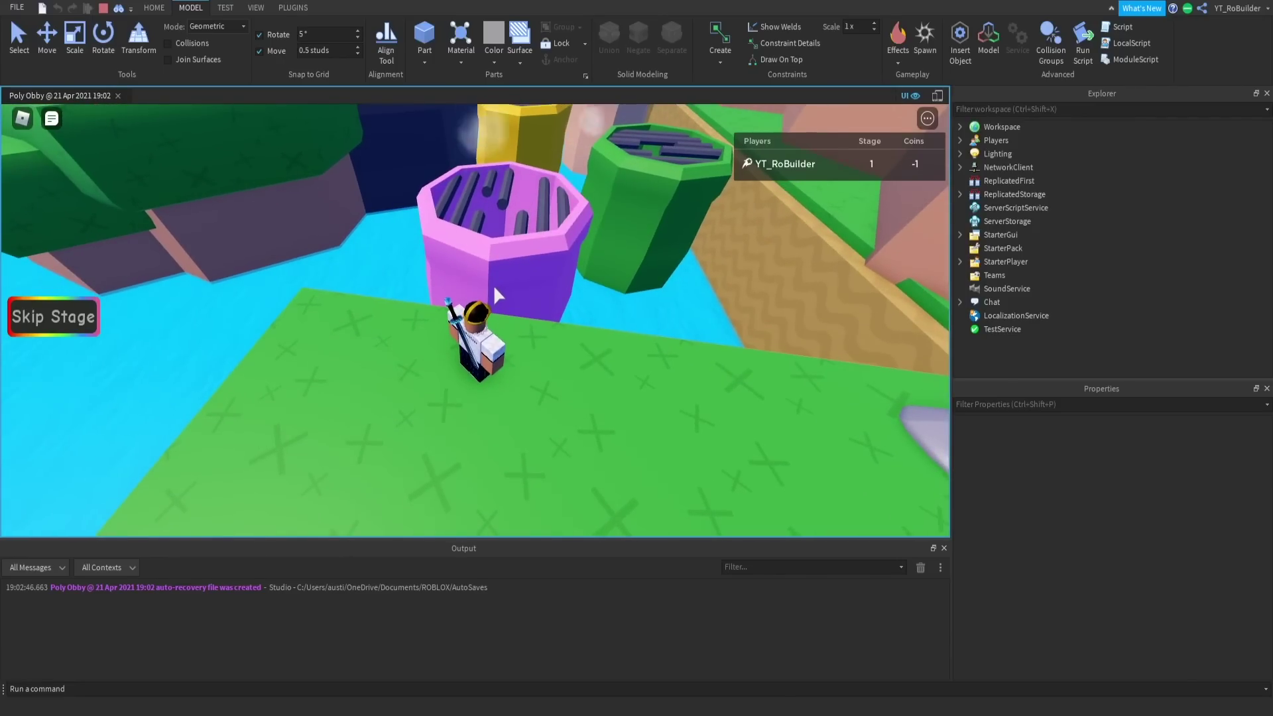
{"action": "right_click_drag", "start_coordinate": [532, 263], "coordinate": [532, 263]}
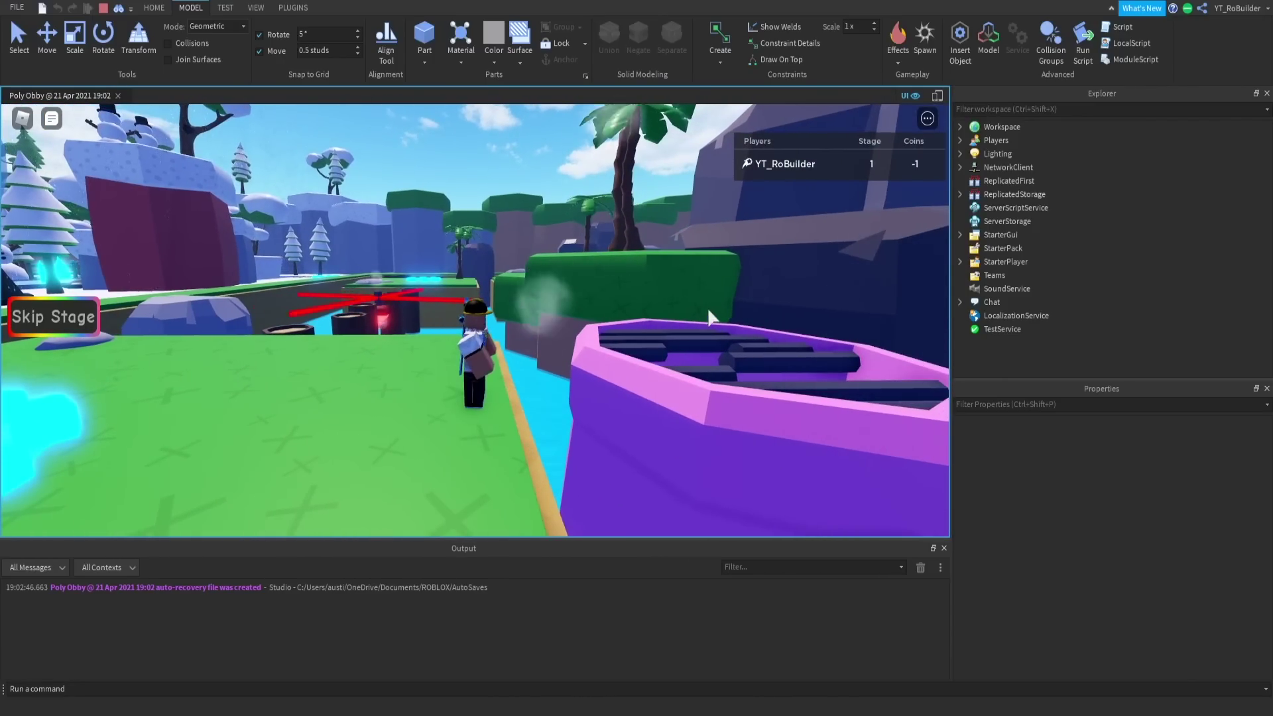
- Playtest the jumps between the grass bank and the purple and green barrels in the water
{"action": "right_click_drag", "start_coordinate": [593, 330], "coordinate": [611, 354]}
{"action": "key", "text": "w"}
{"action": "key", "text": "space"}
{"action": "key", "text": "w"}
{"action": "key", "text": "d"}
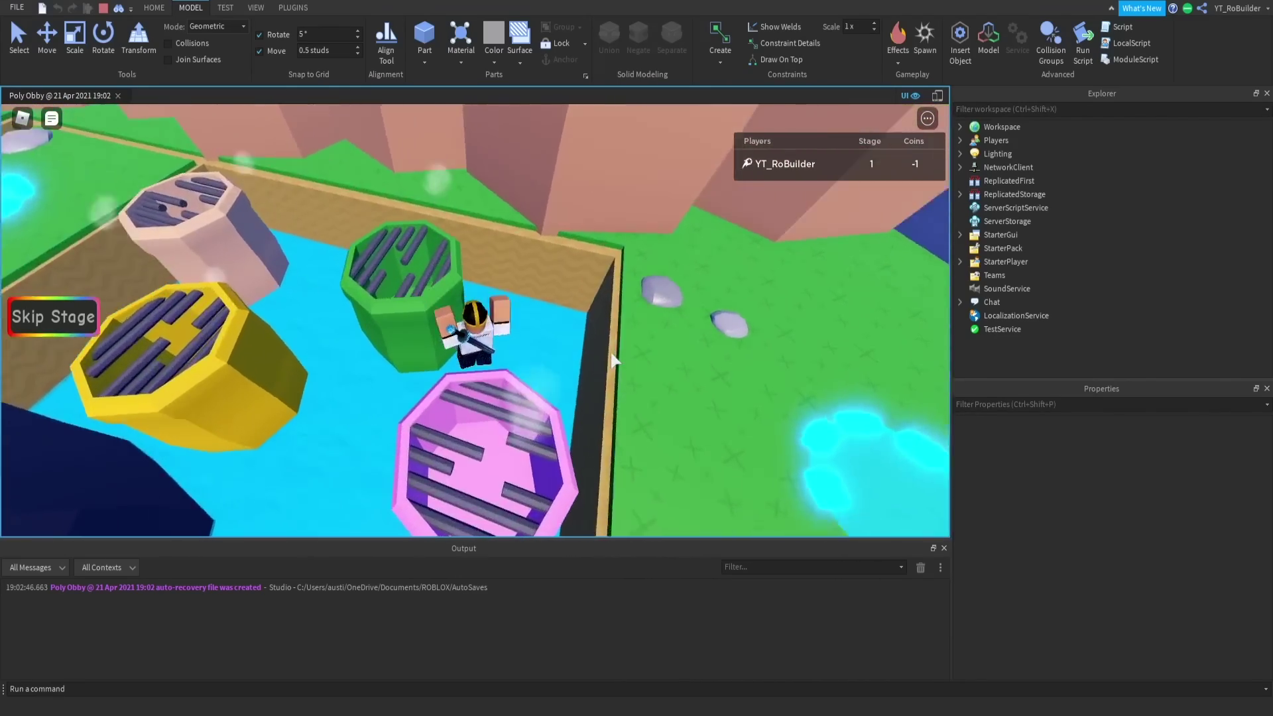
{"action": "right_click_drag", "start_coordinate": [474, 456], "coordinate": [475, 457]}
{"action": "key", "text": "d"}
{"action": "key", "text": "w"}
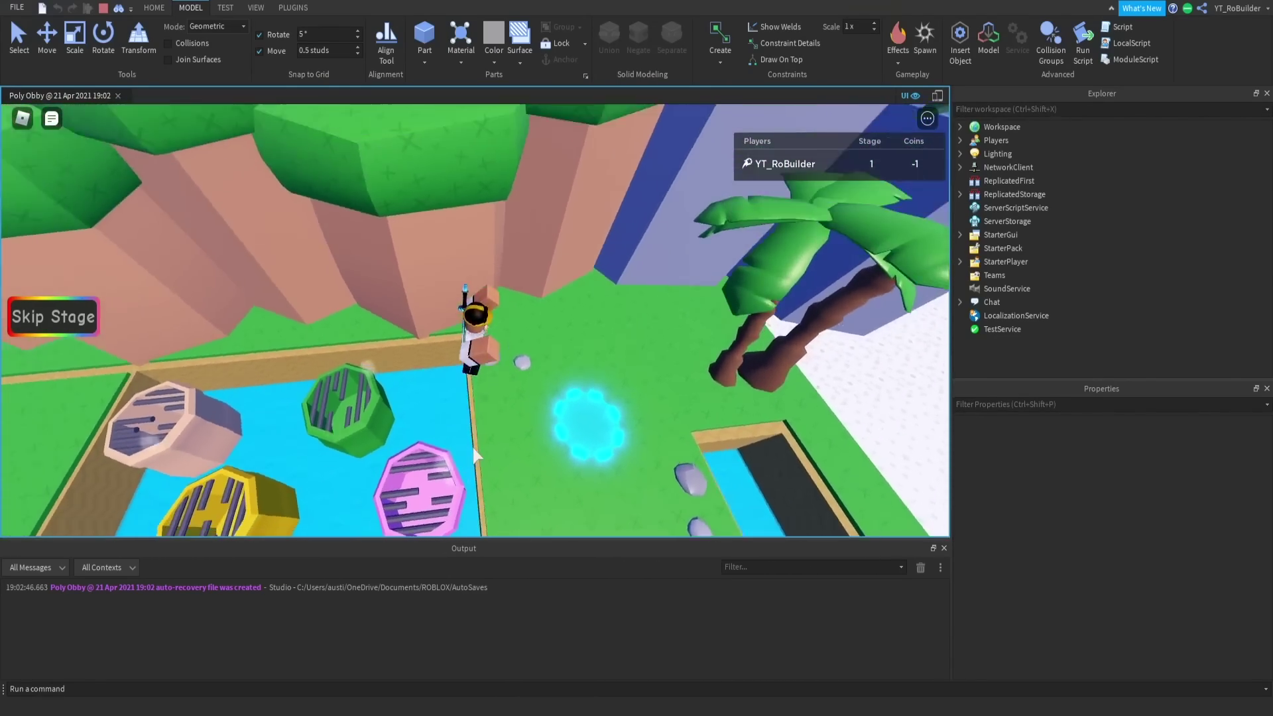
{"action": "key", "text": "w"}
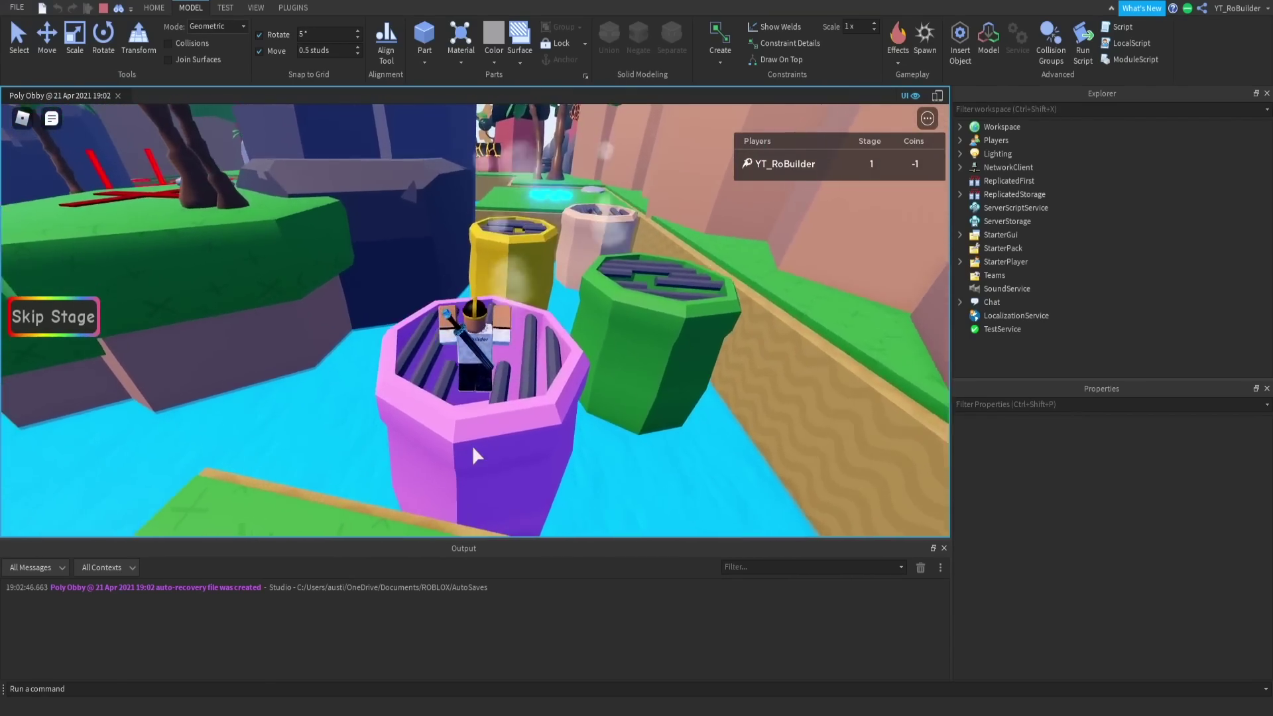
{"action": "right_click_drag", "start_coordinate": [474, 456], "coordinate": [474, 457]}
{"action": "key", "text": "w"}
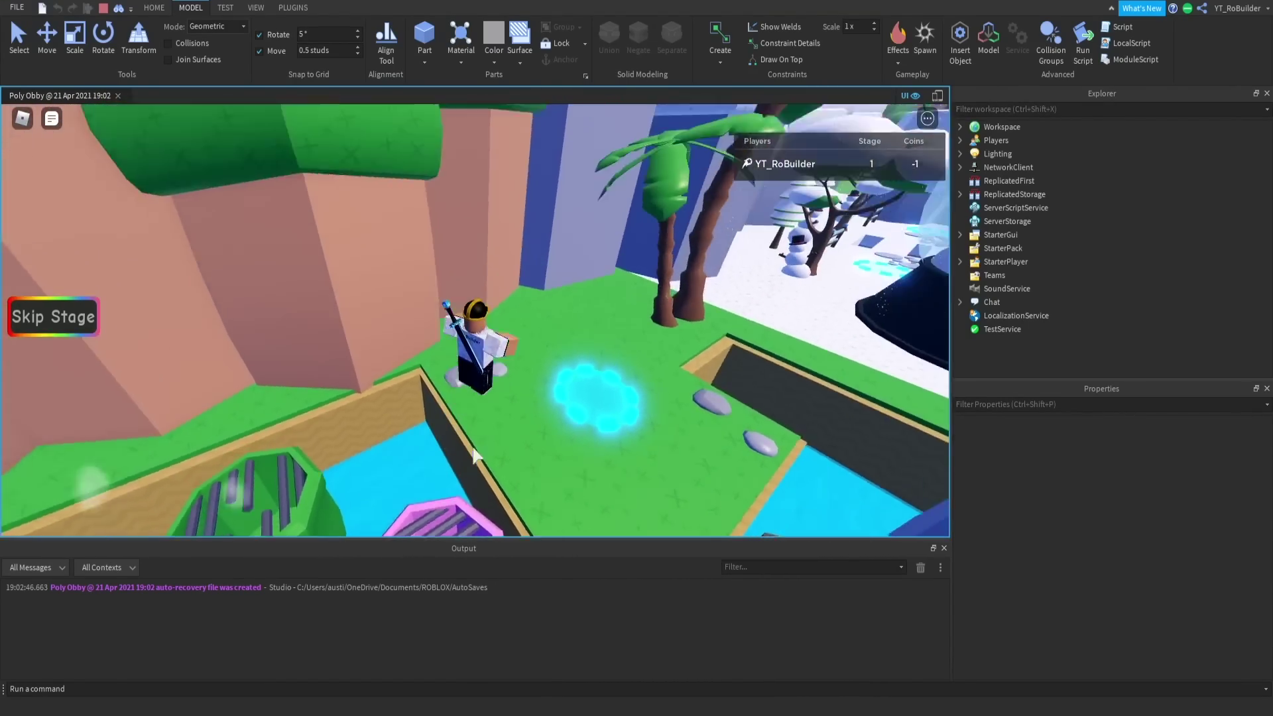
- Walk the avatar along the narrow bank beside the barrels to the next tropical checkpoint
{"action": "key", "text": "w"}
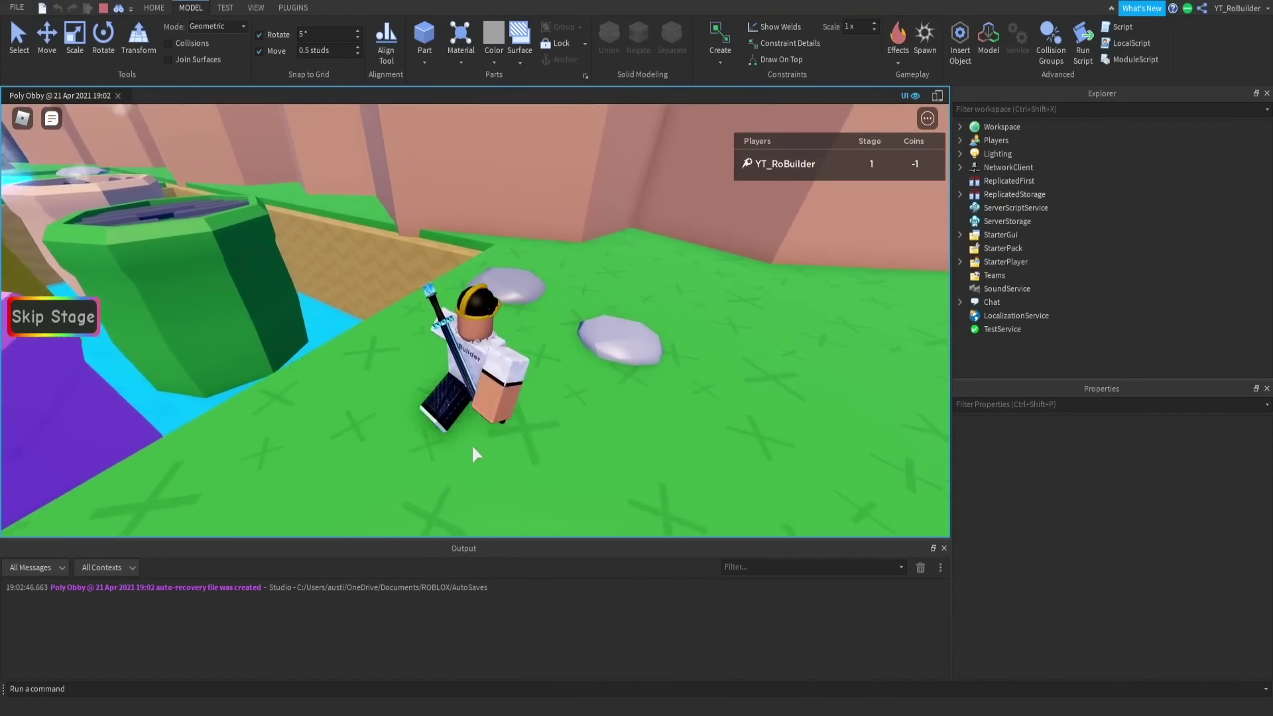
{"action": "right_click_drag", "start_coordinate": [474, 448], "coordinate": [474, 436]}
{"action": "key", "text": "w"}
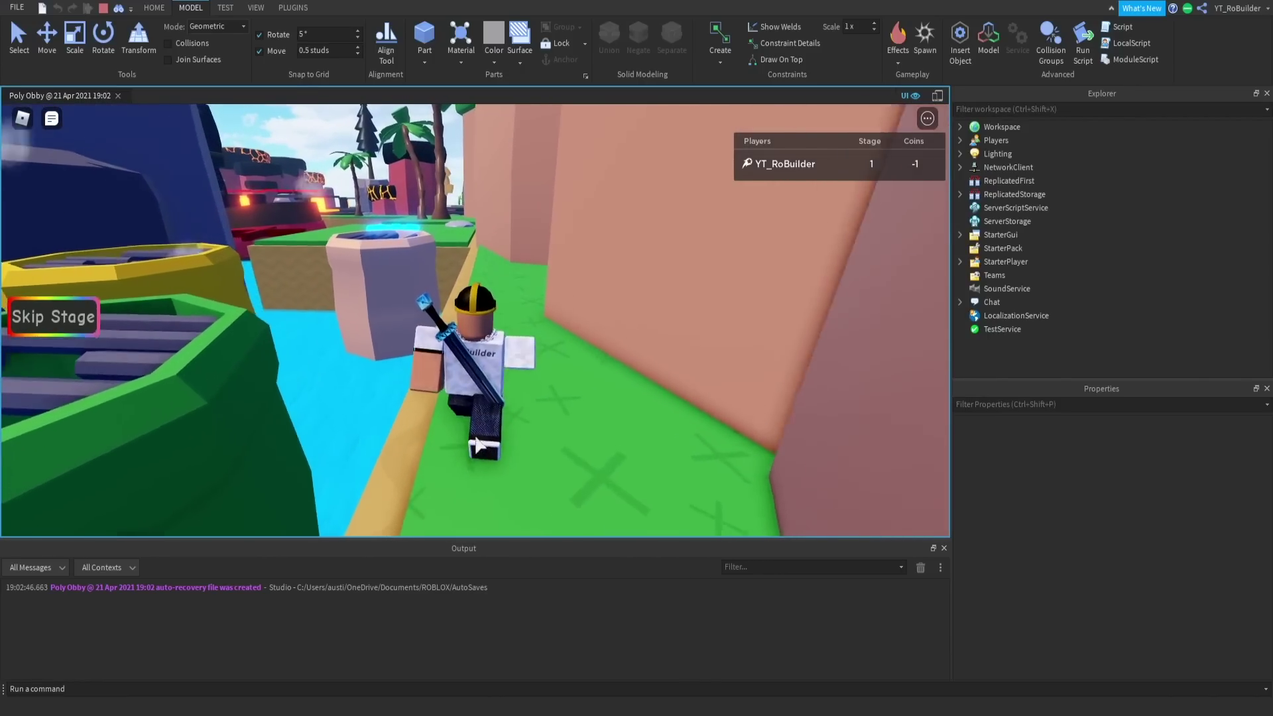
{"action": "key", "text": "w"}
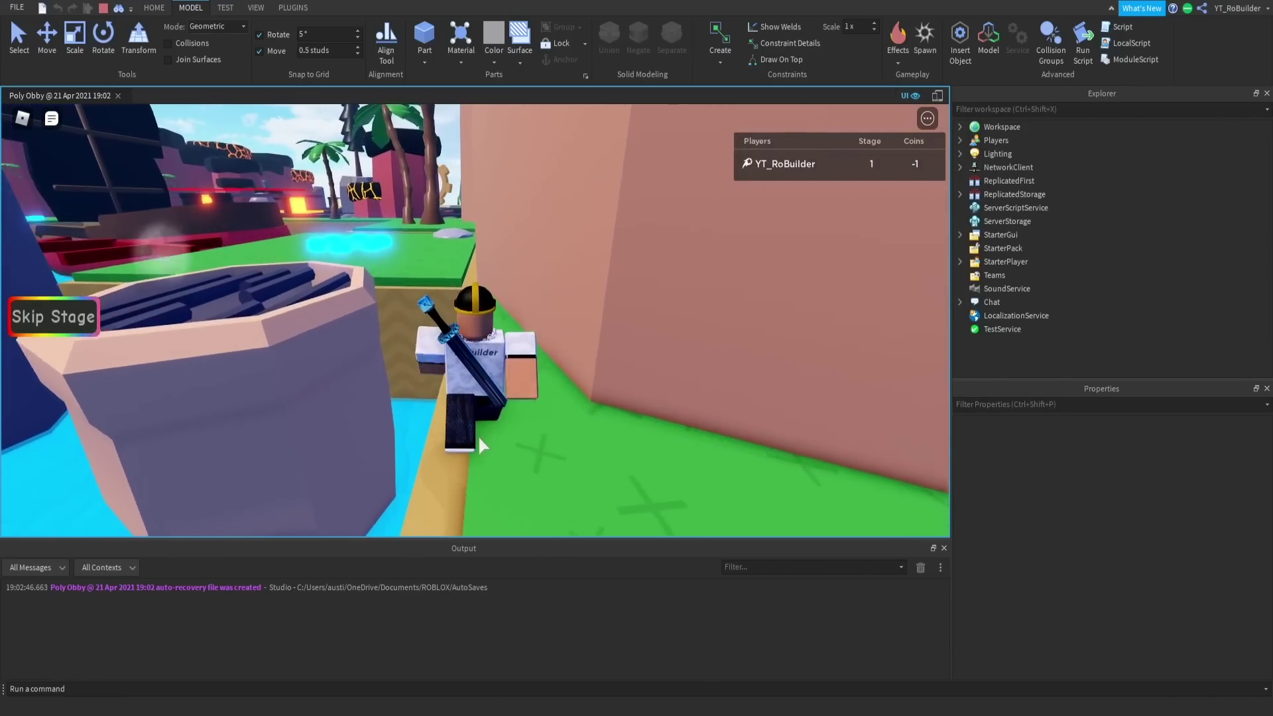
{"action": "key", "text": "w"}
{"action": "right_click_drag", "start_coordinate": [498, 437], "coordinate": [498, 437]}
{"action": "scroll", "coordinate": [497, 438], "scroll_direction": "down", "scroll_amount": 3}
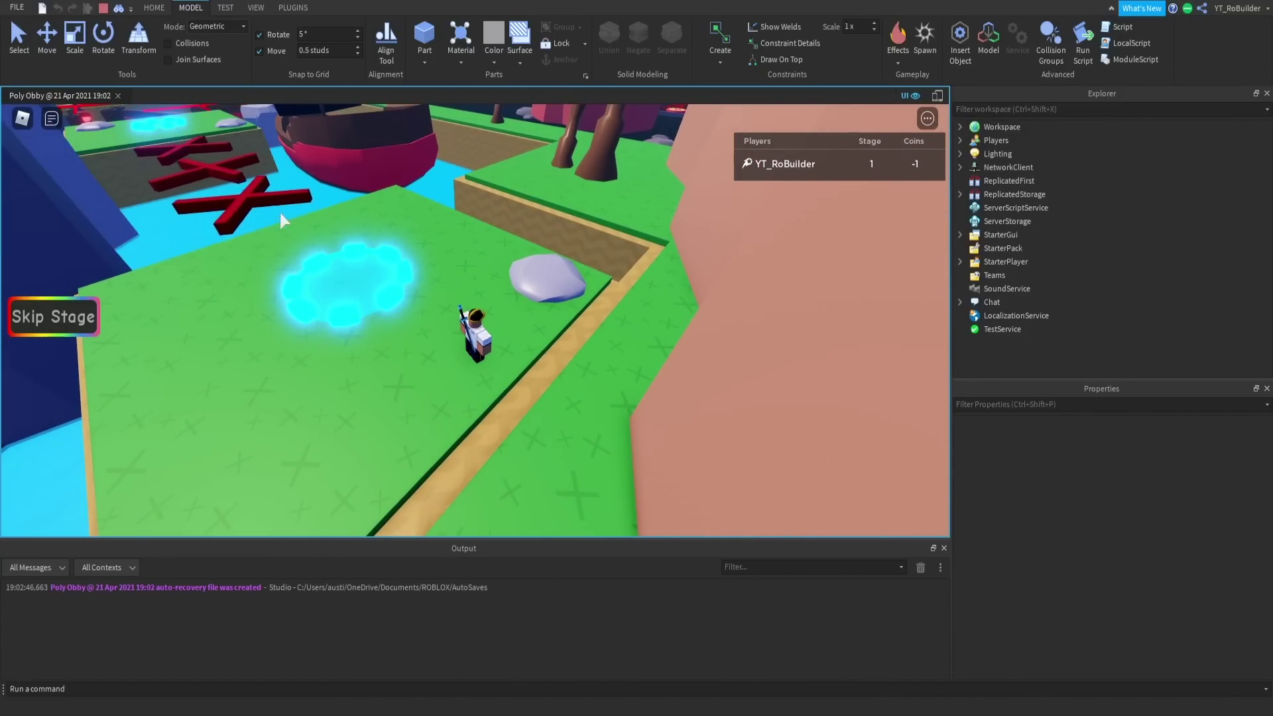
- Walk the avatar along the bank past the palm trees and ship toward the volcanic section
{"action": "key", "text": "w"}
{"action": "right_click_drag", "start_coordinate": [280, 214], "coordinate": [380, 234]}
{"action": "scroll", "coordinate": [380, 234], "scroll_direction": "up", "scroll_amount": 2}
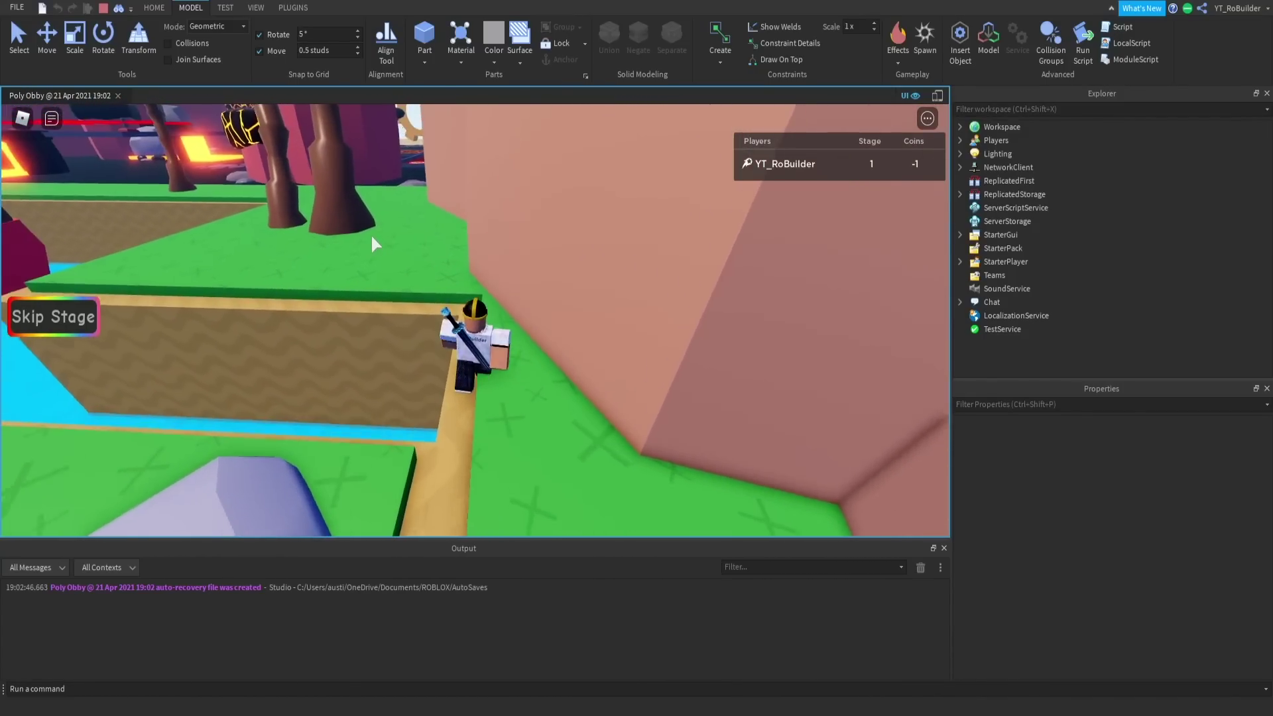
{"action": "key", "text": "w"}
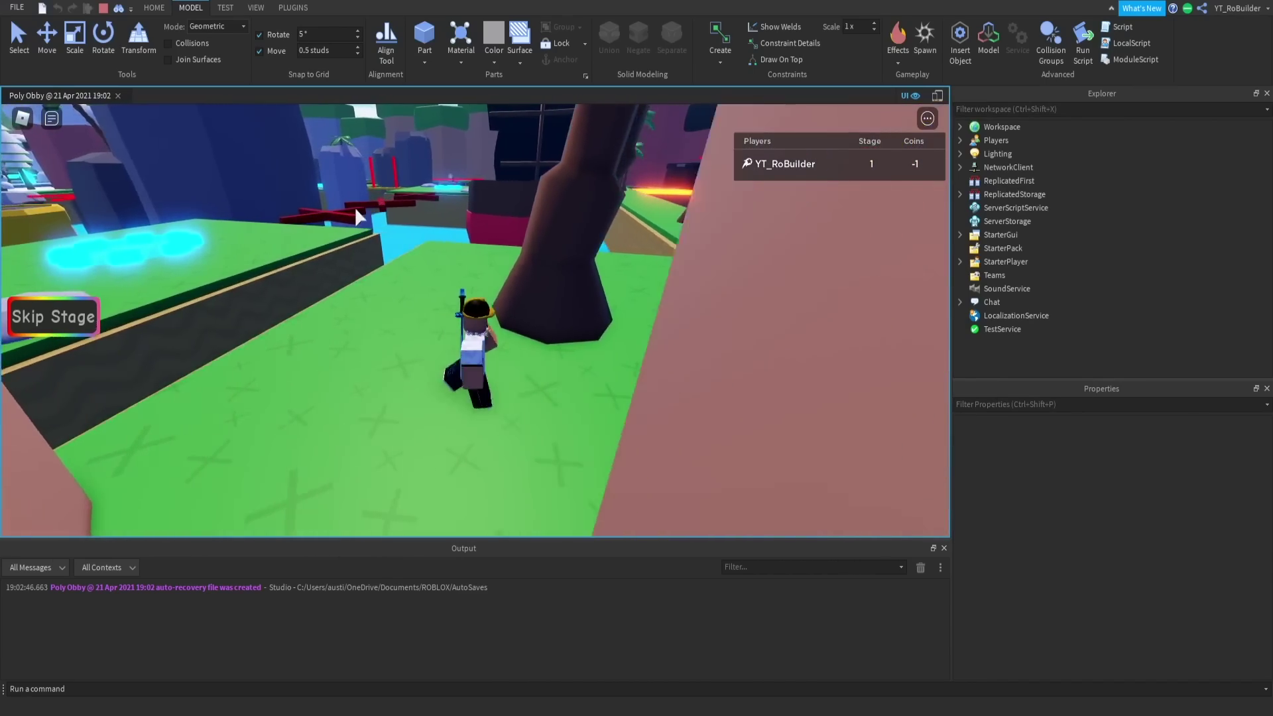
{"action": "key", "text": "w"}
{"action": "right_click_drag", "start_coordinate": [503, 240], "coordinate": [516, 248]}
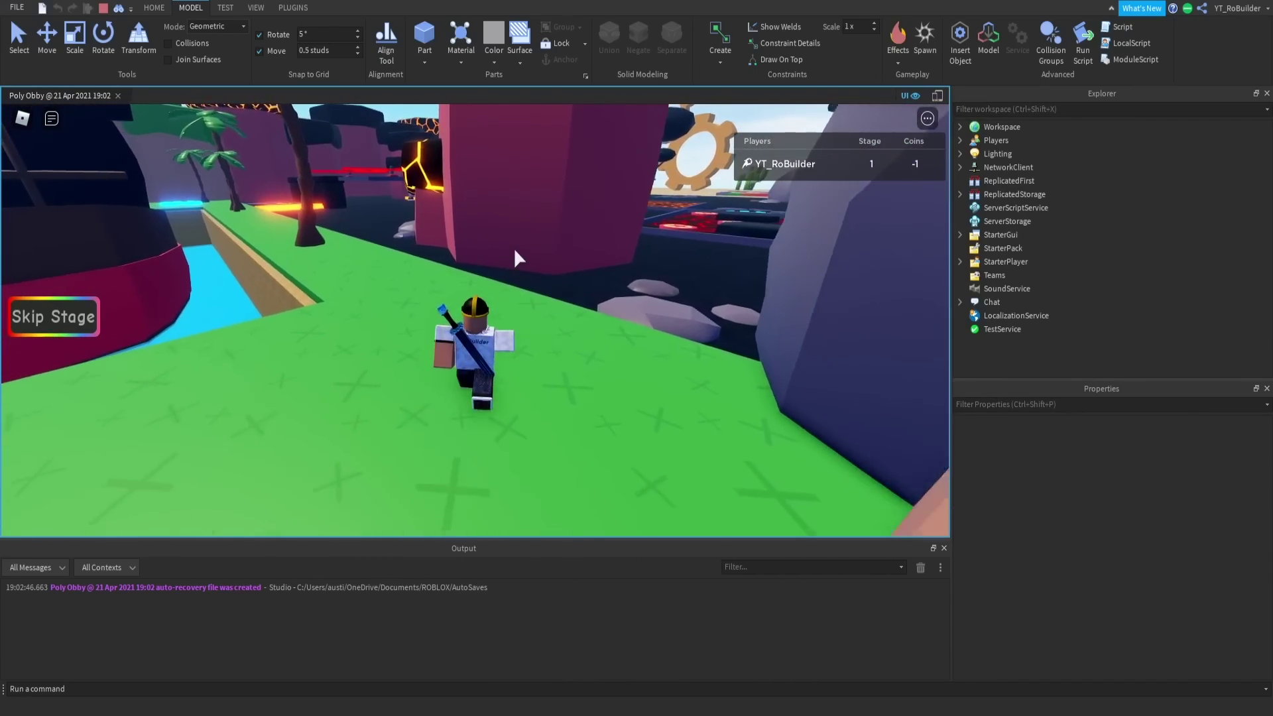
{"action": "key", "text": "w"}
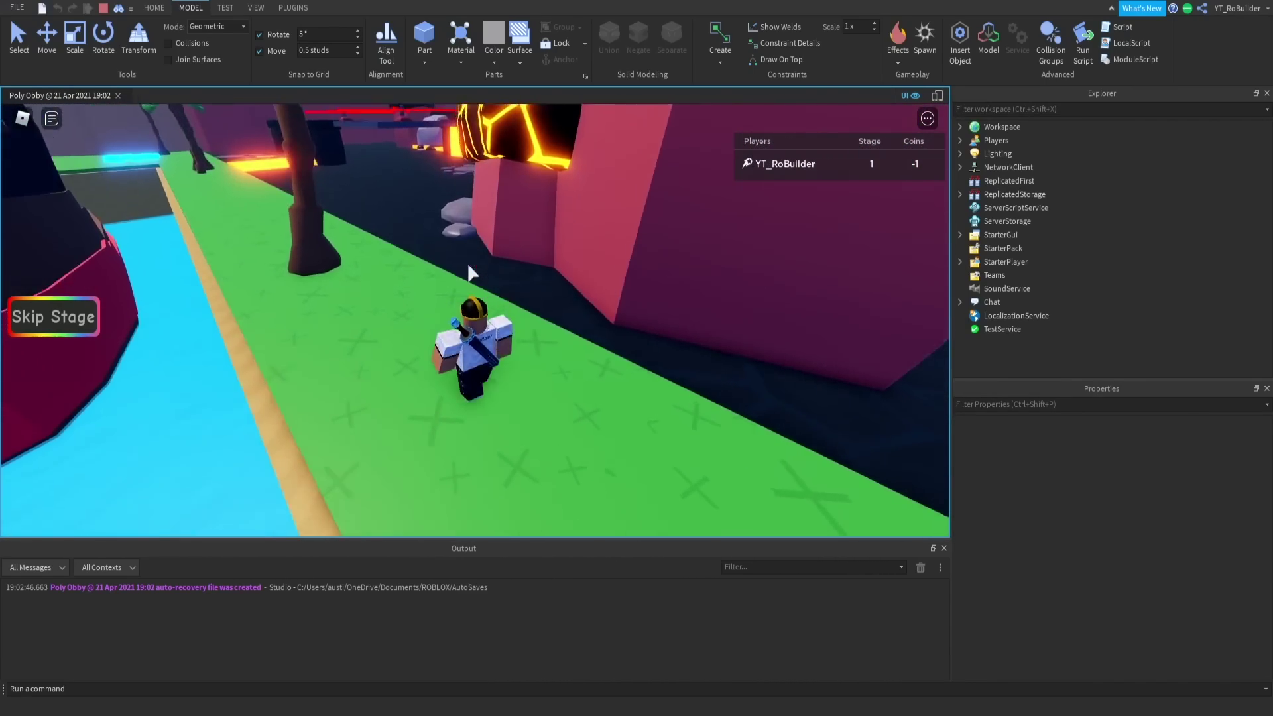
- Walk the avatar along the grass bank past the ship and palm trees to the bounce pad at the volcanic section's entrance
{"action": "scroll", "coordinate": [469, 265], "scroll_direction": "down", "scroll_amount": 8}
{"action": "right_click_drag", "start_coordinate": [469, 265], "coordinate": [469, 265]}
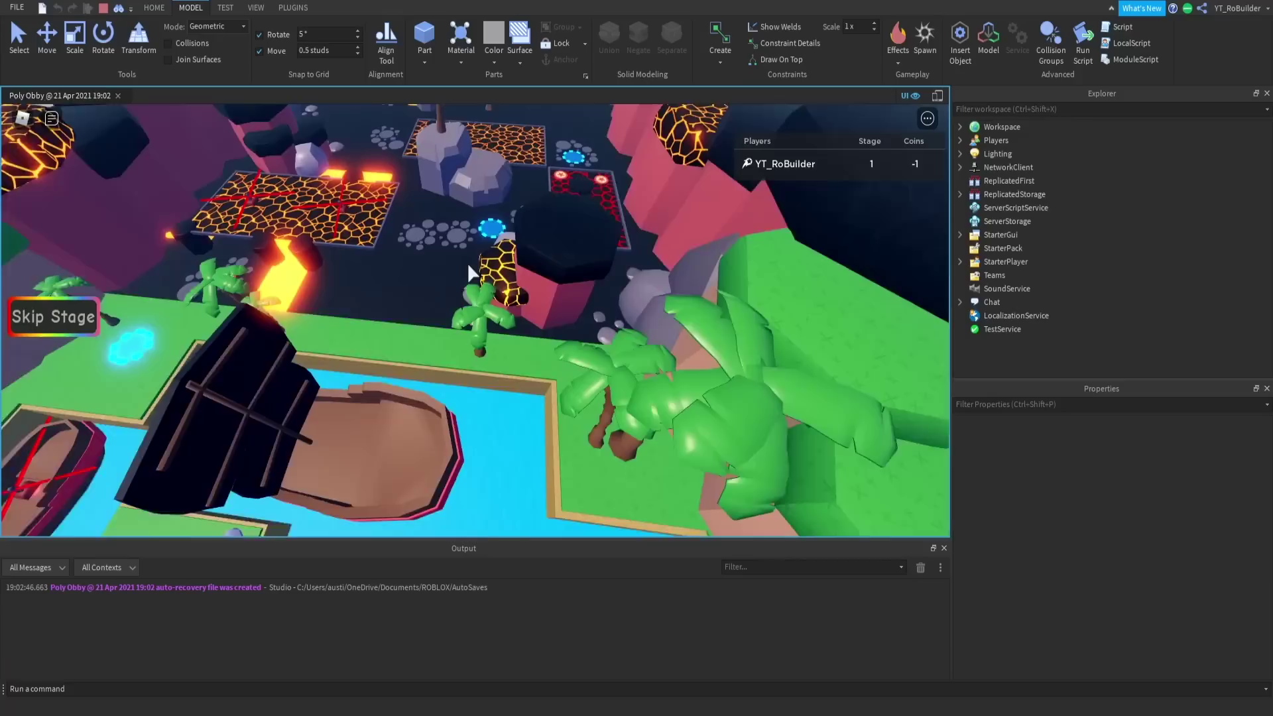
{"action": "key", "text": "a"}
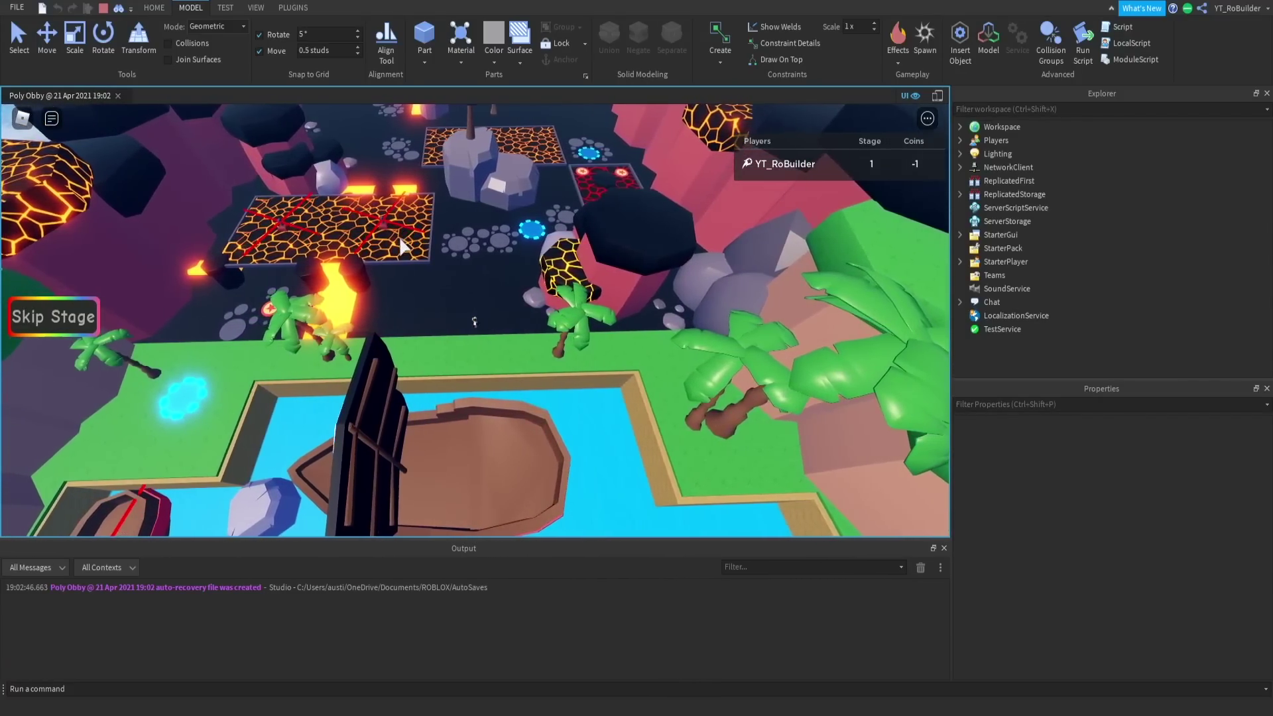
{"action": "key", "text": "a"}
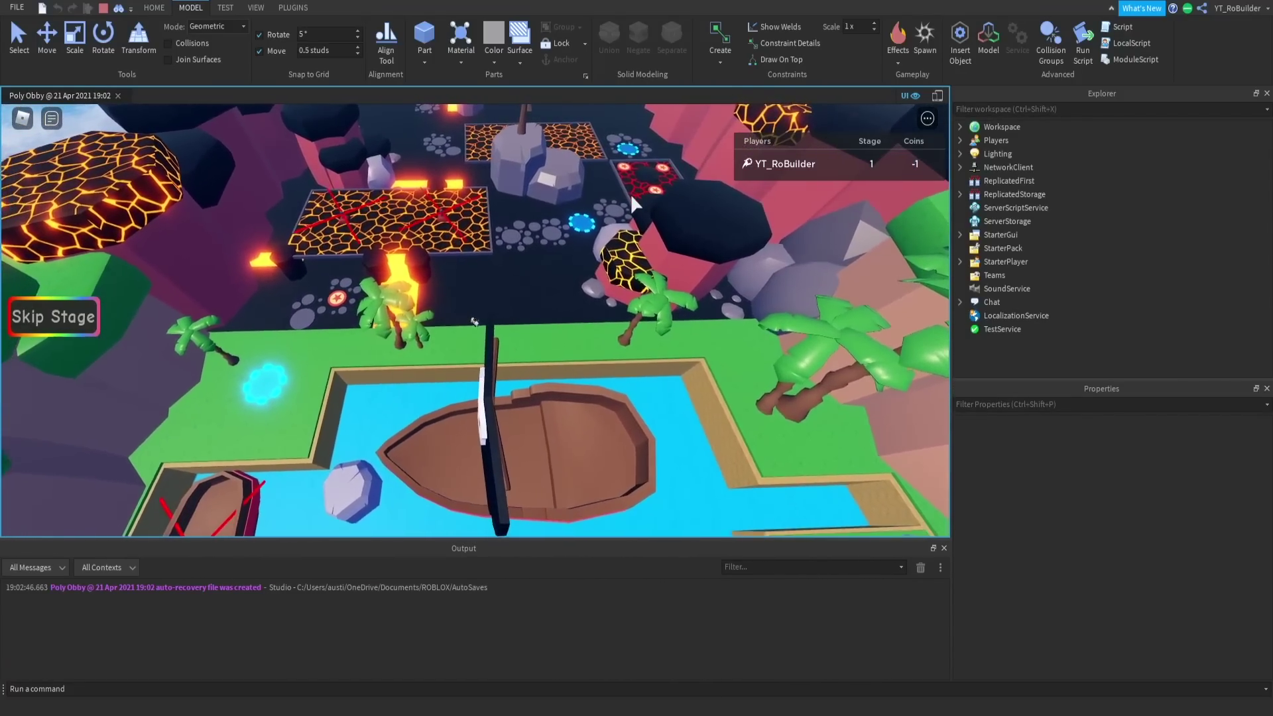
{"action": "key", "text": "a"}
{"action": "scroll", "coordinate": [512, 254], "scroll_direction": "up", "scroll_amount": 4}
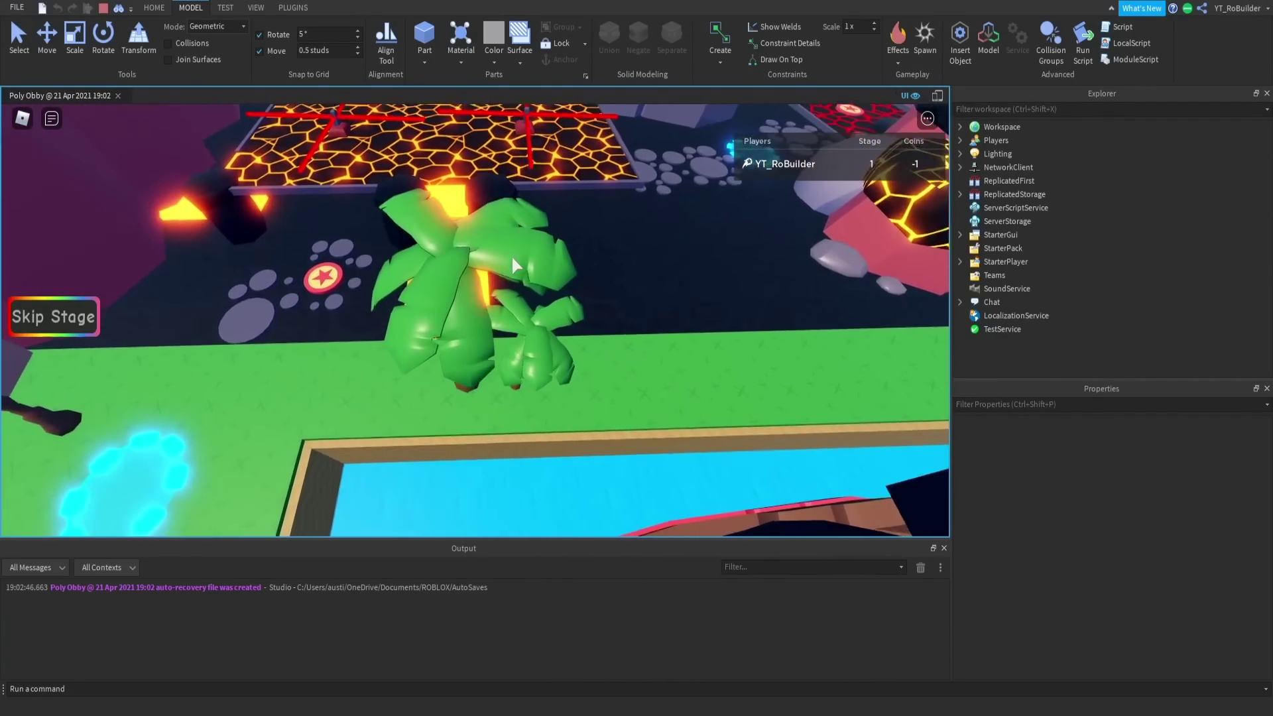
{"action": "key", "text": "a"}
{"action": "right_click_drag", "start_coordinate": [451, 254], "coordinate": [451, 254]}
{"action": "scroll", "coordinate": [451, 255], "scroll_direction": "up", "scroll_amount": 2}
{"action": "key", "text": "a"}
{"action": "scroll", "coordinate": [451, 255], "scroll_direction": "up", "scroll_amount": 2}
- Playtest the lava pool with the spinning red bars, jumping in and crossing to the stepping stones on its far side
{"action": "key", "text": "s"}
{"action": "key", "text": "w"}
{"action": "key", "text": "space"}
{"action": "key", "text": "w"}
{"action": "key", "text": "space"}
{"action": "key", "text": "w"}
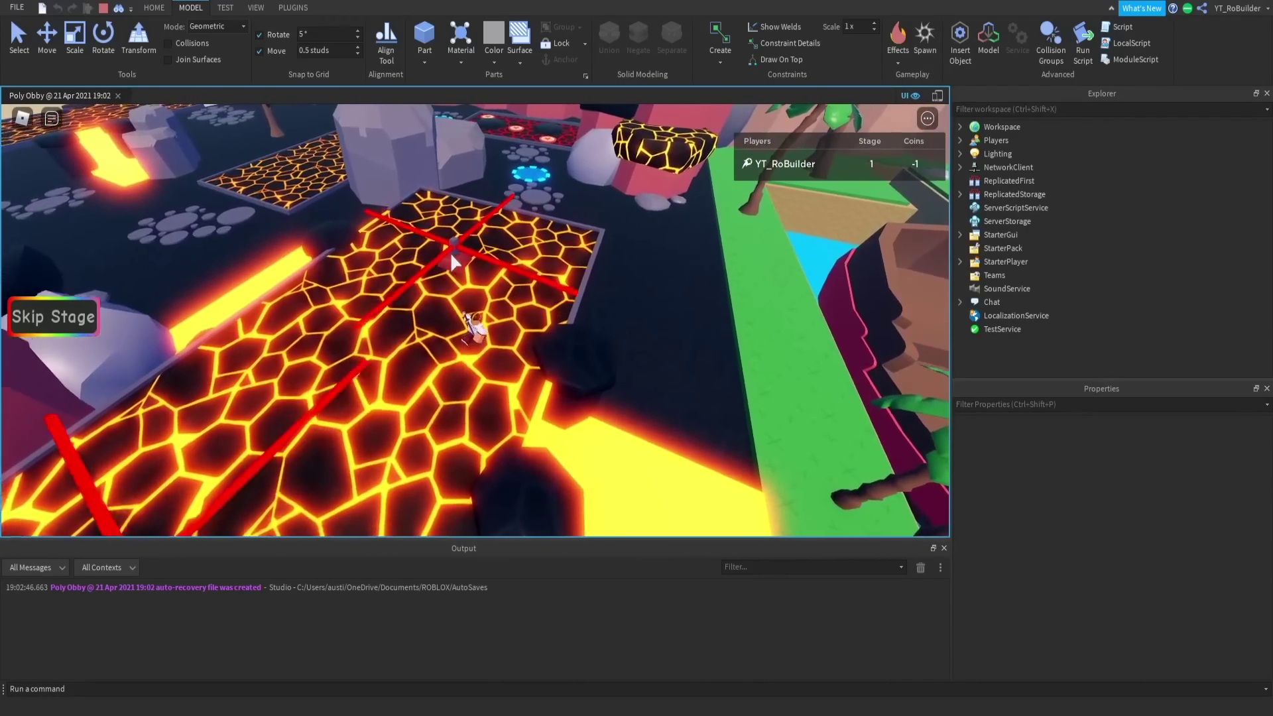
{"action": "key", "text": "w"}
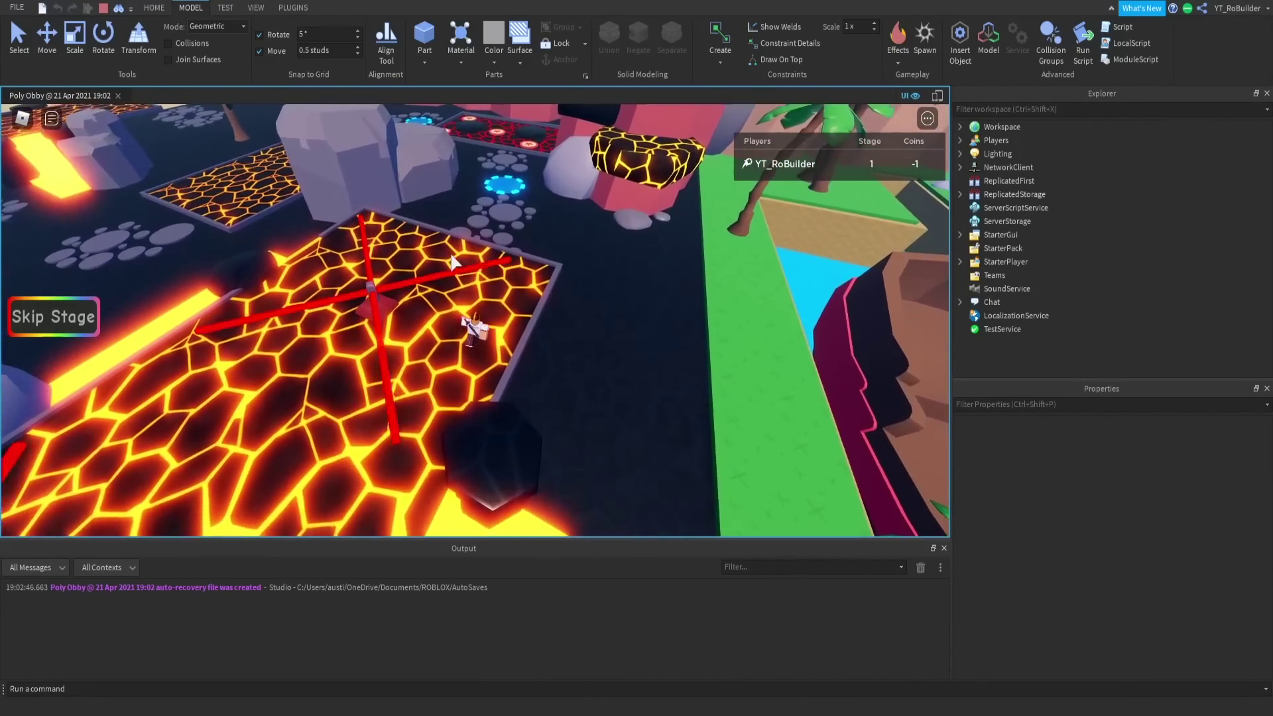
{"action": "key", "text": "w"}
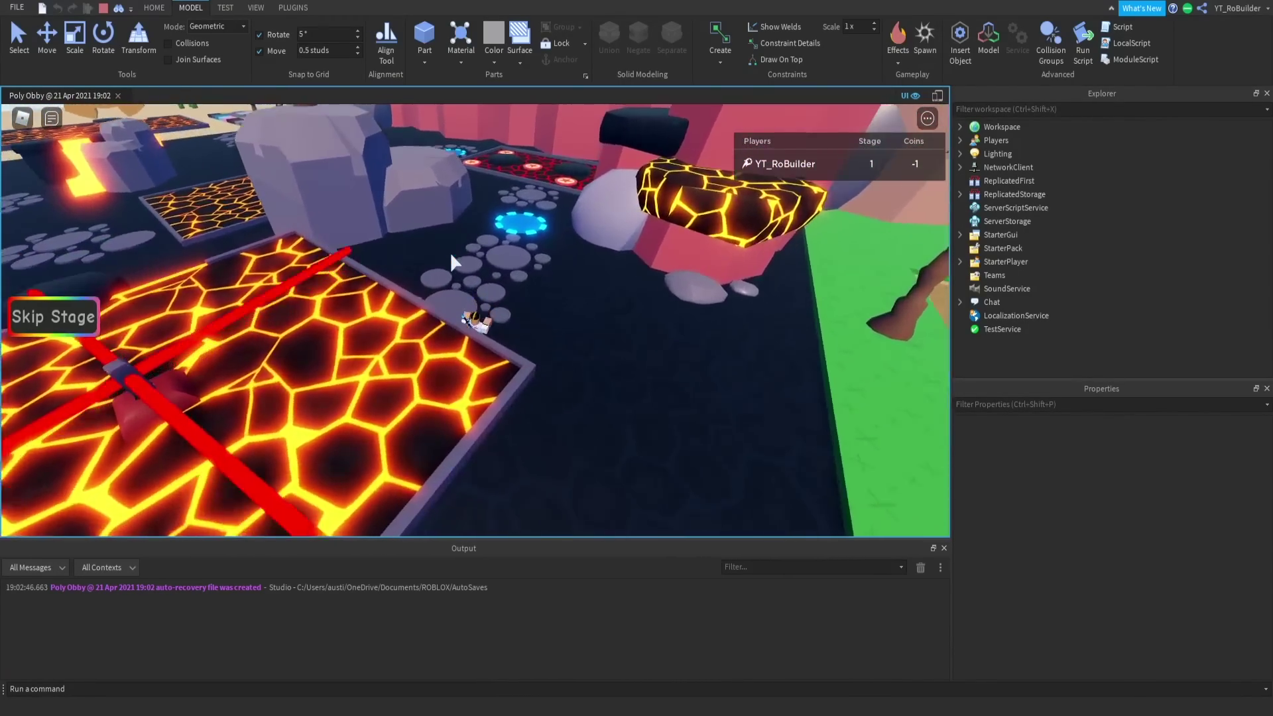
{"action": "key", "text": "w"}
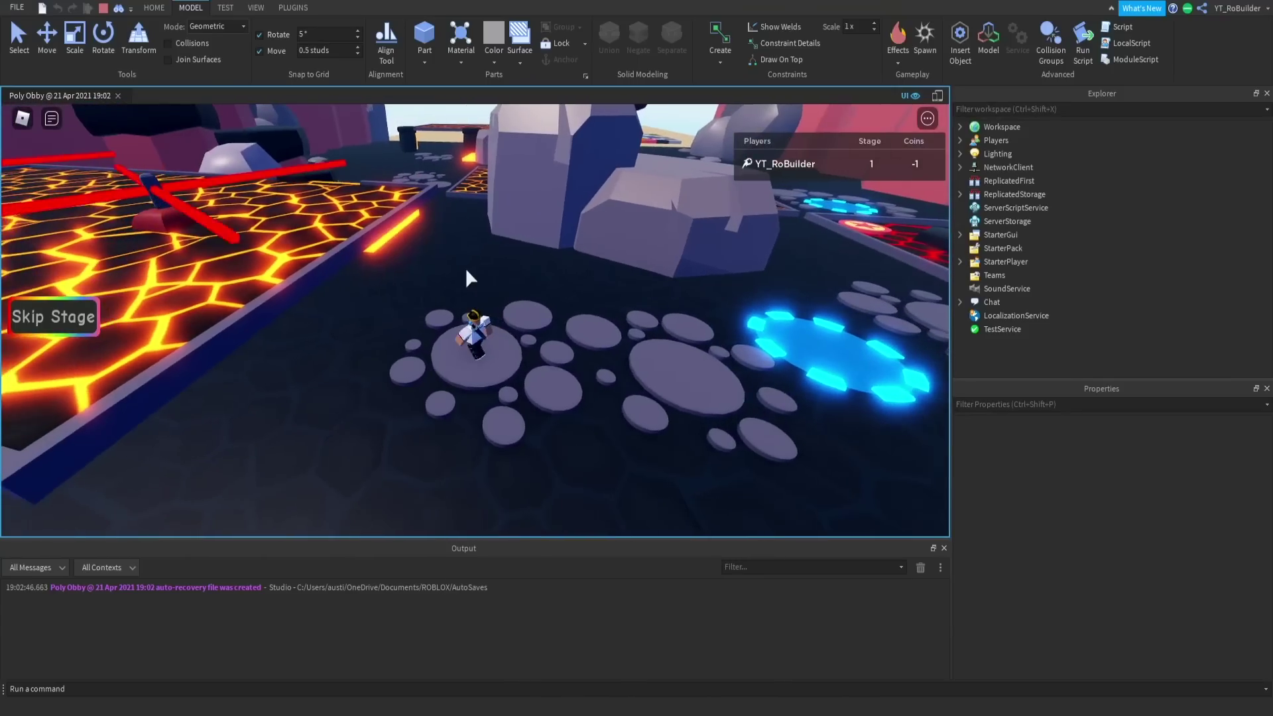
- Walk the avatar over the stepping stones and through the blue checkpoint to the edge of the red lava pool
{"action": "key", "text": "a"}
{"action": "right_click_drag", "start_coordinate": [465, 268], "coordinate": [467, 286]}
{"action": "key", "text": "w"}
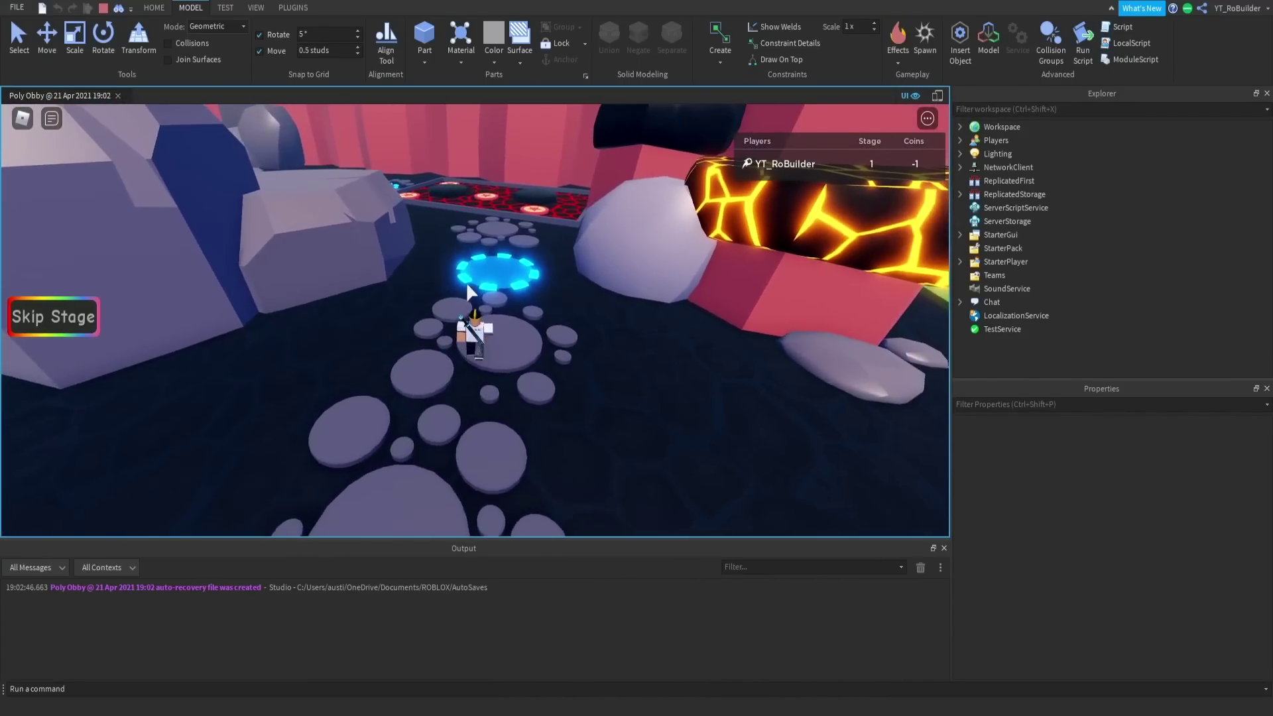
{"action": "key", "text": "w"}
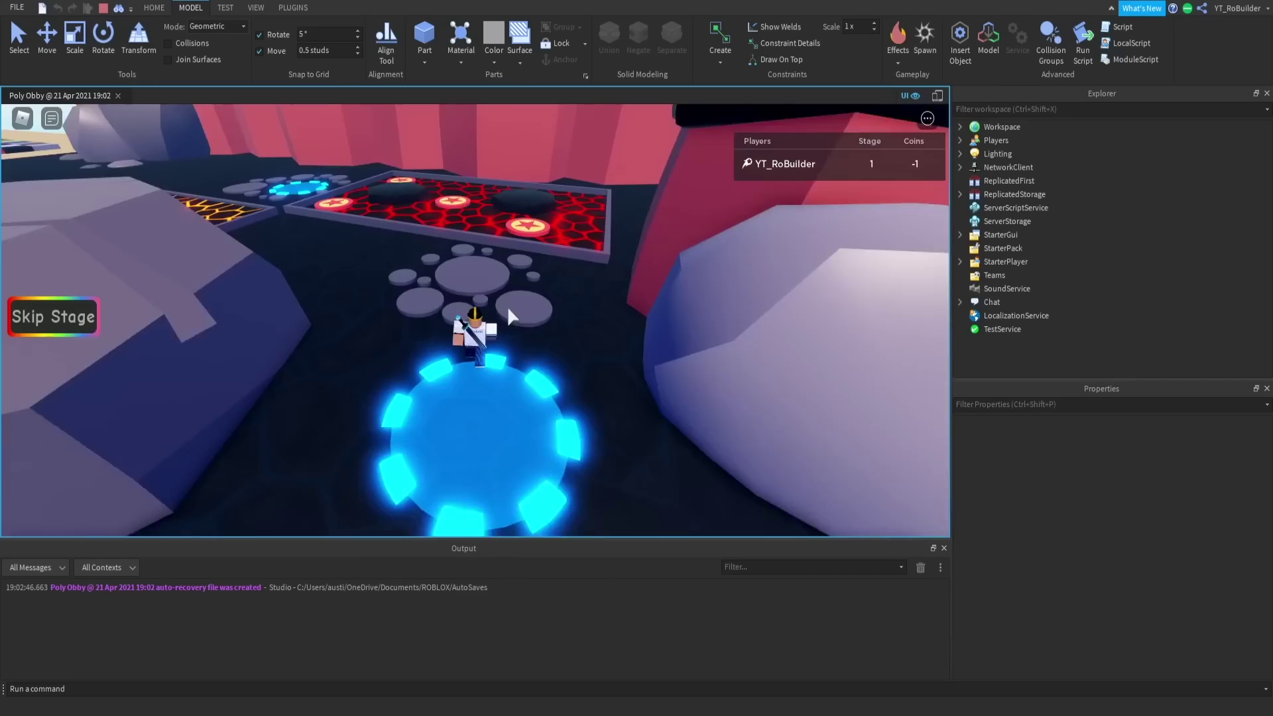
{"action": "key", "text": "w"}
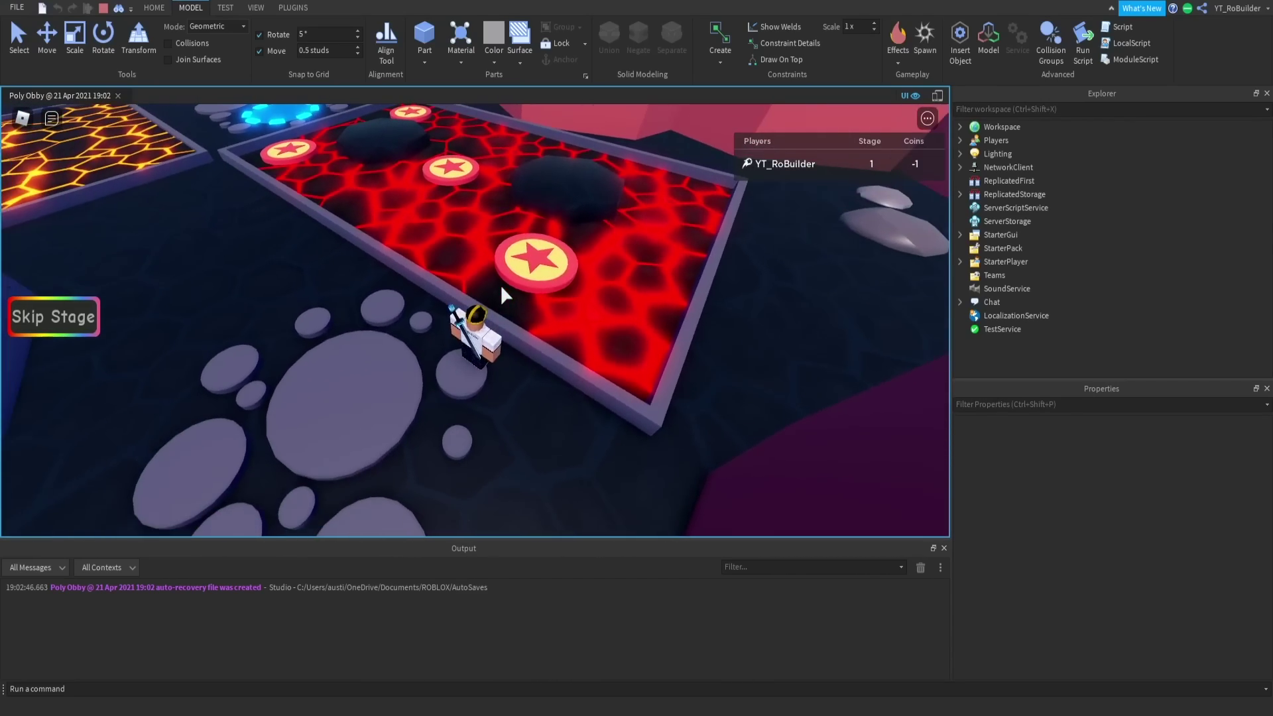
- Playtest the red lava pool's first two bounce pads, landing on the dark rocks between them
{"action": "key", "text": "w"}
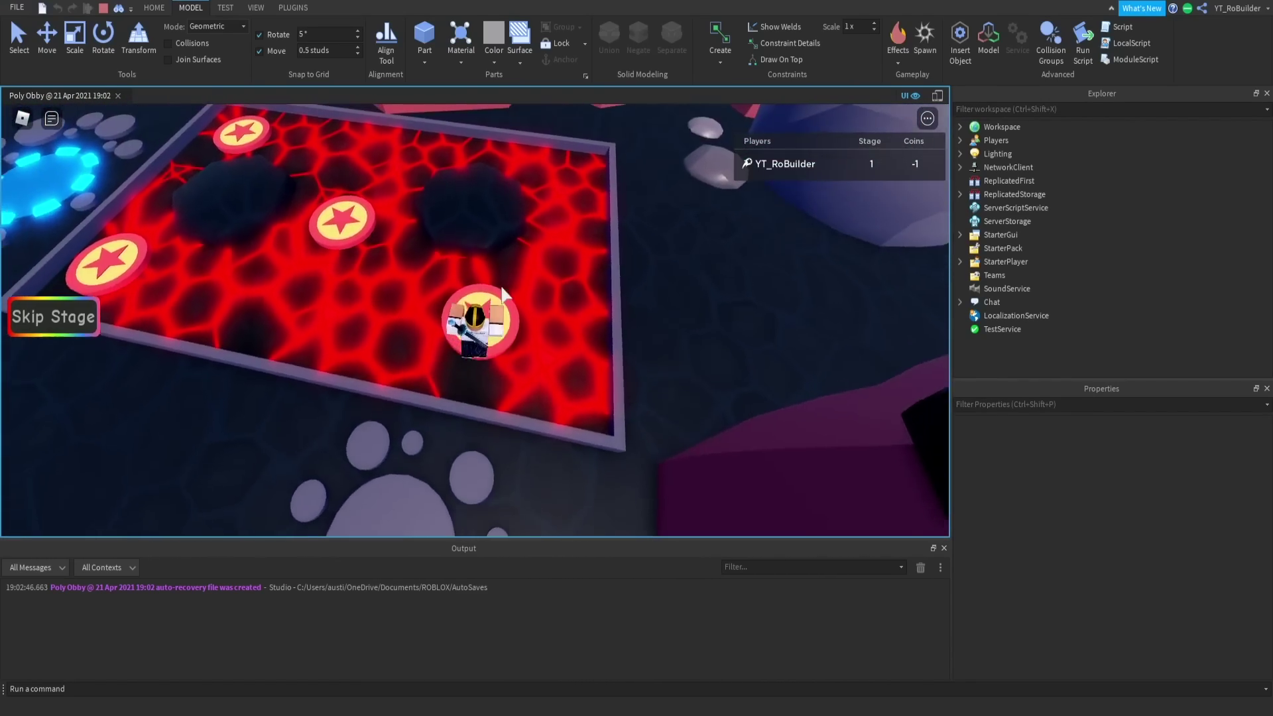
{"action": "key", "text": "w"}
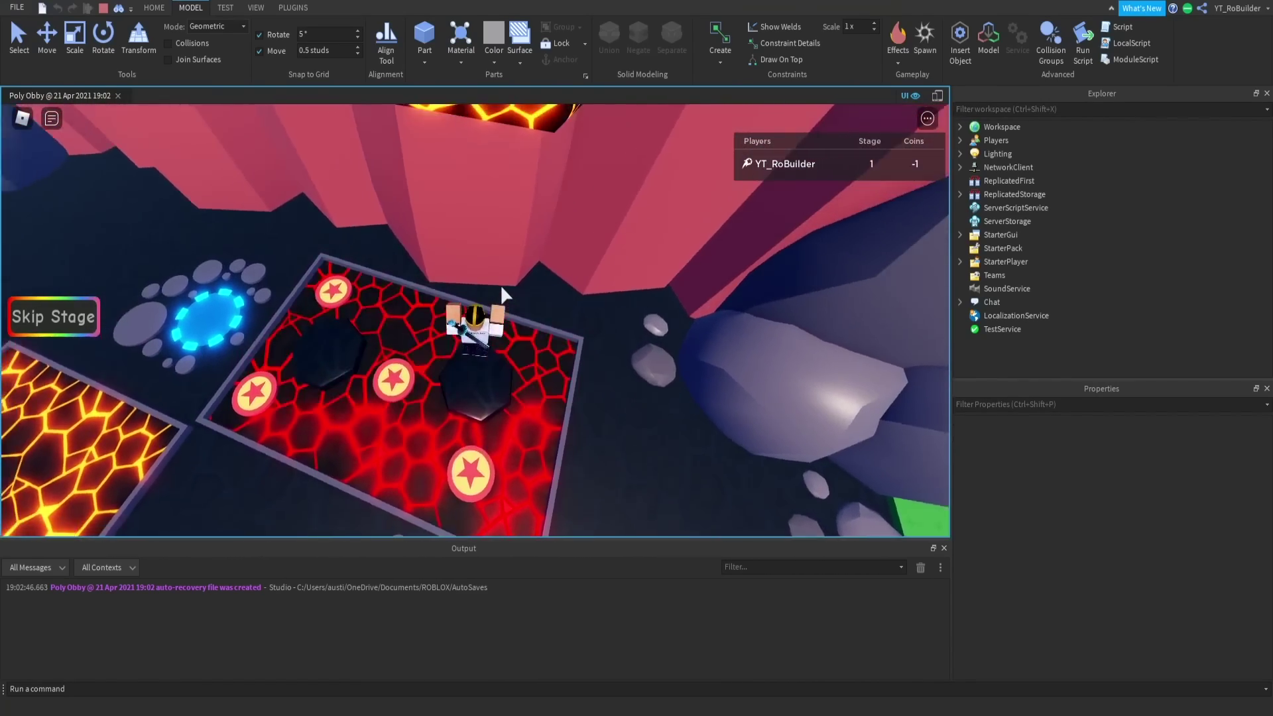
{"action": "key", "text": "w"}
{"action": "key", "text": "space"}
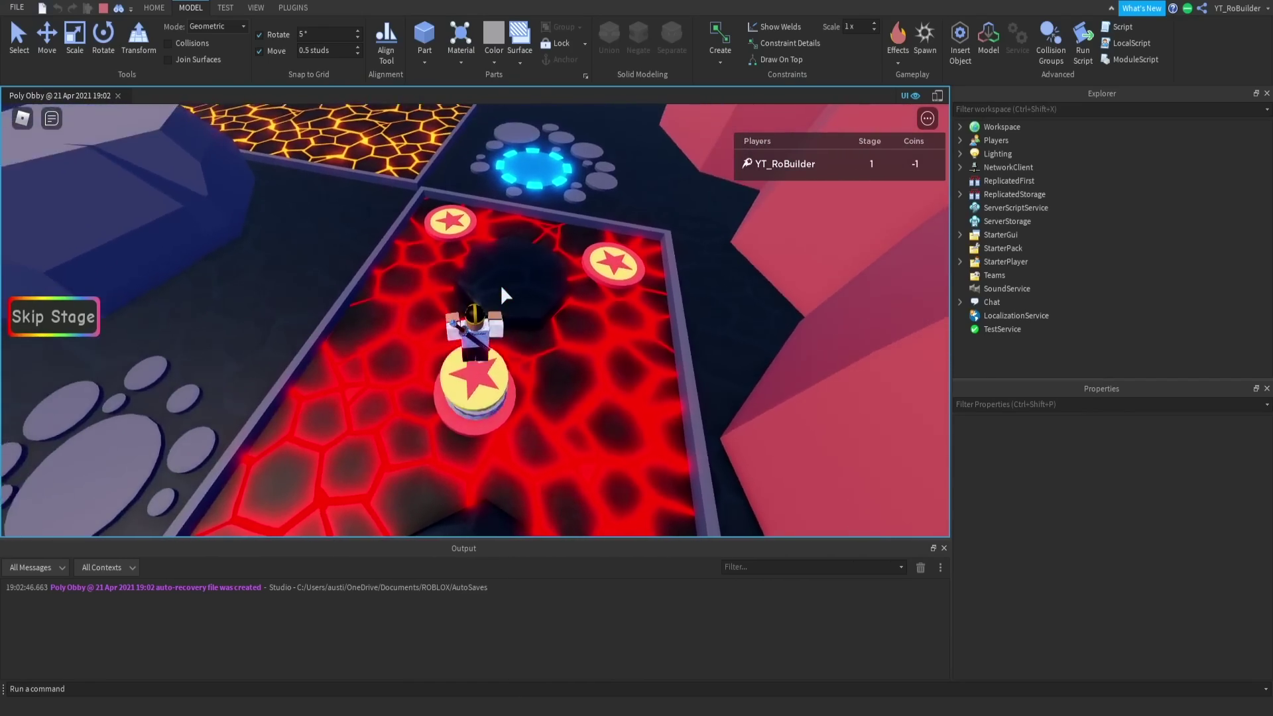
{"action": "key", "text": "w"}
{"action": "key", "text": "space"}
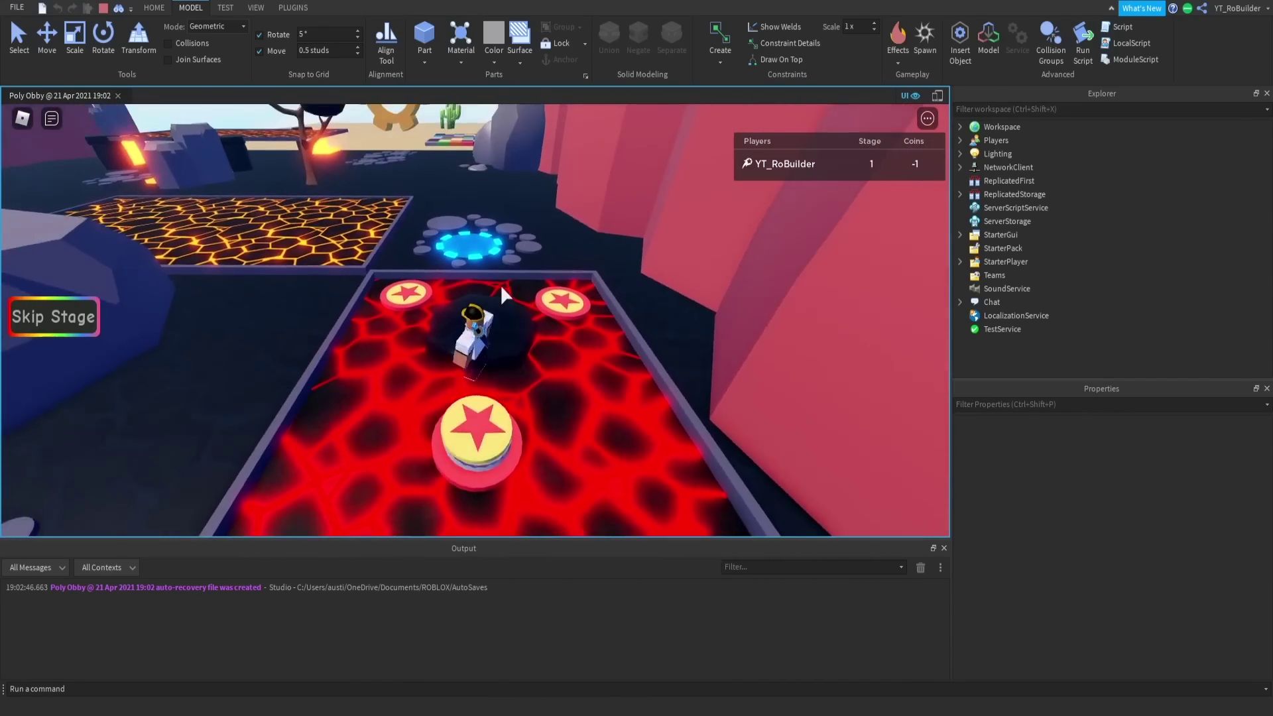
{"action": "key", "text": "w"}
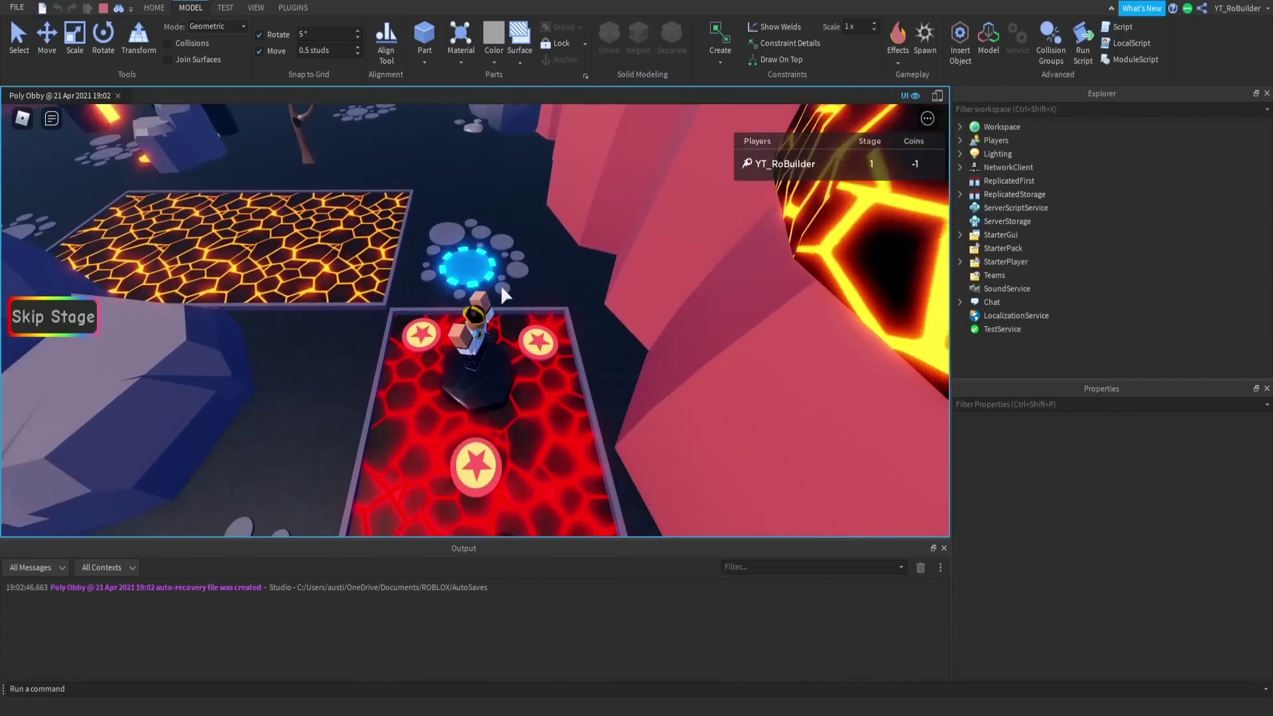
- Jump the avatar from the second dark rock across a corner bounce pad to the next blue checkpoint
{"action": "key", "text": "w"}
{"action": "key", "text": "space"}
{"action": "key", "text": "space"}
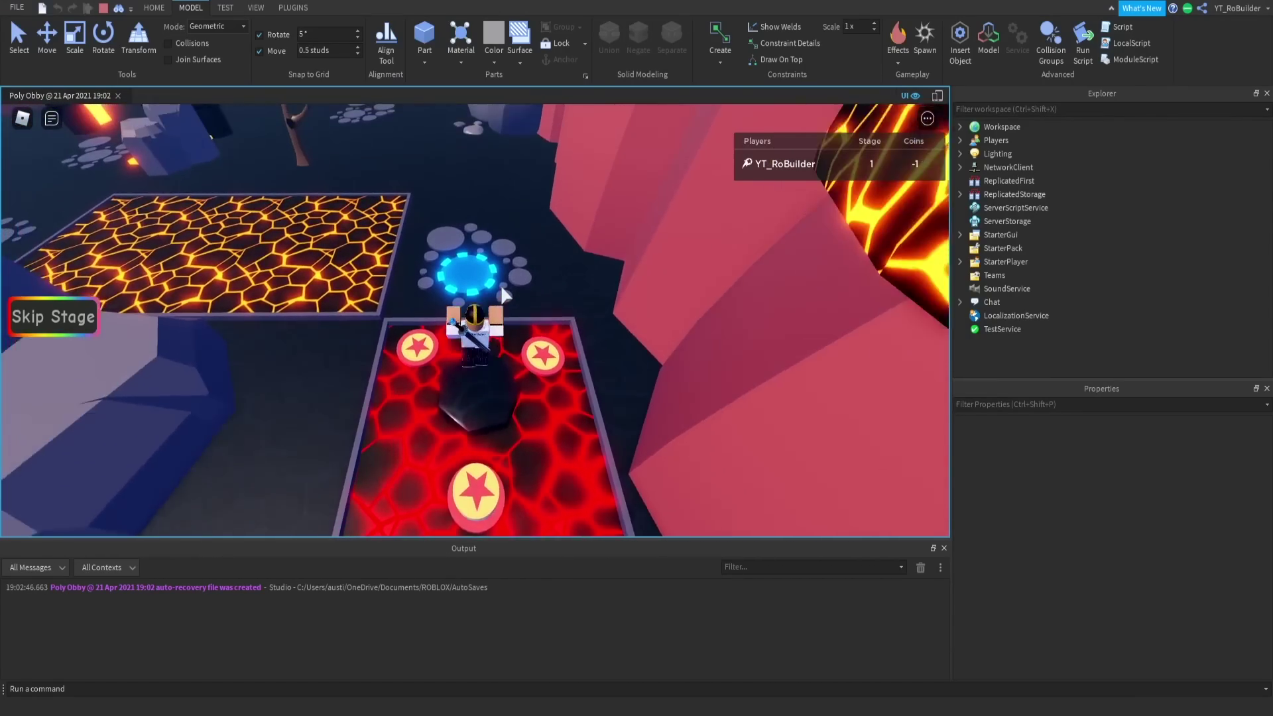
{"action": "key", "text": "w"}
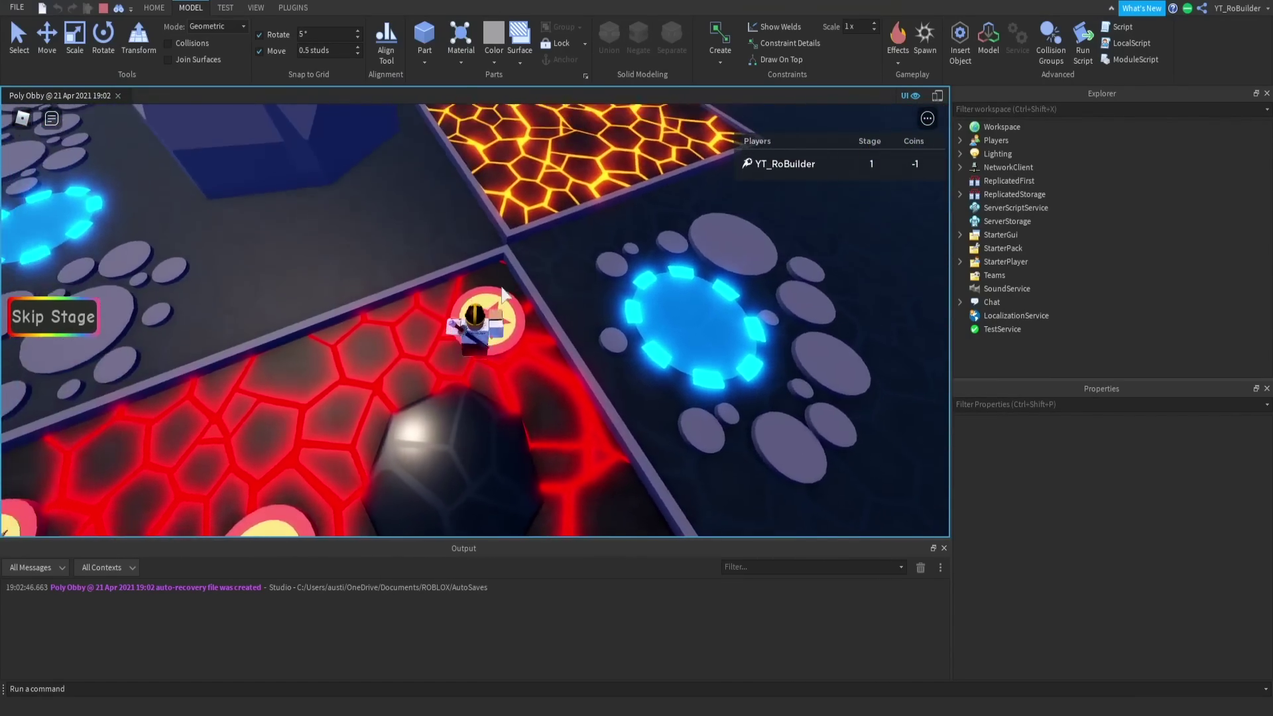
{"action": "key", "text": "w"}
{"action": "key", "text": "space"}
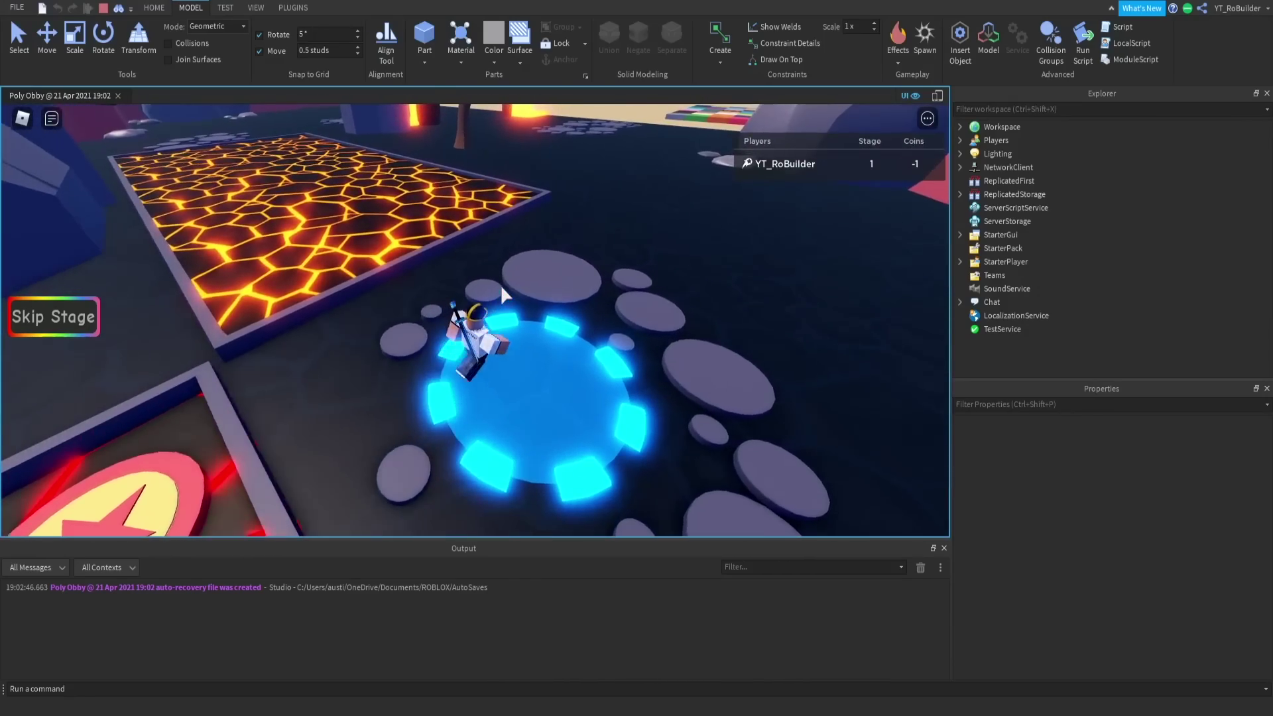
- Walk the avatar across the long orange lava pool and out onto the dark ground beyond the stepping stones
{"action": "key", "text": "w"}
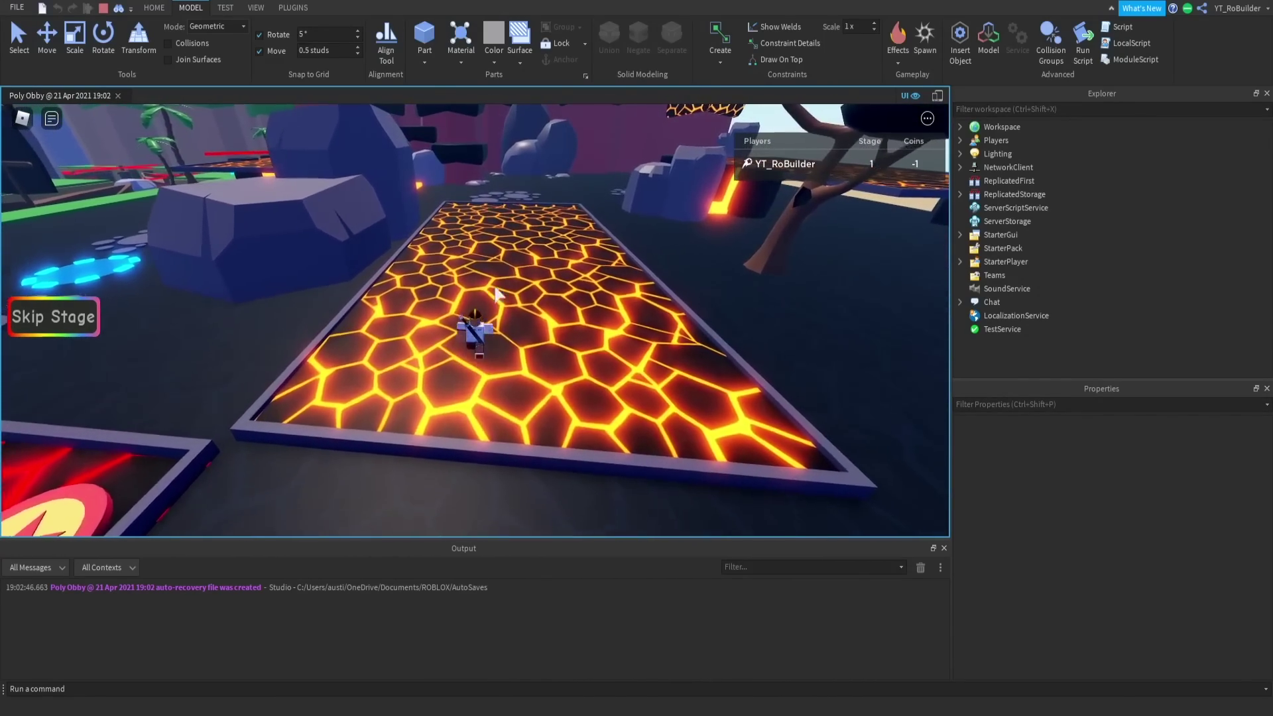
{"action": "key", "text": "w"}
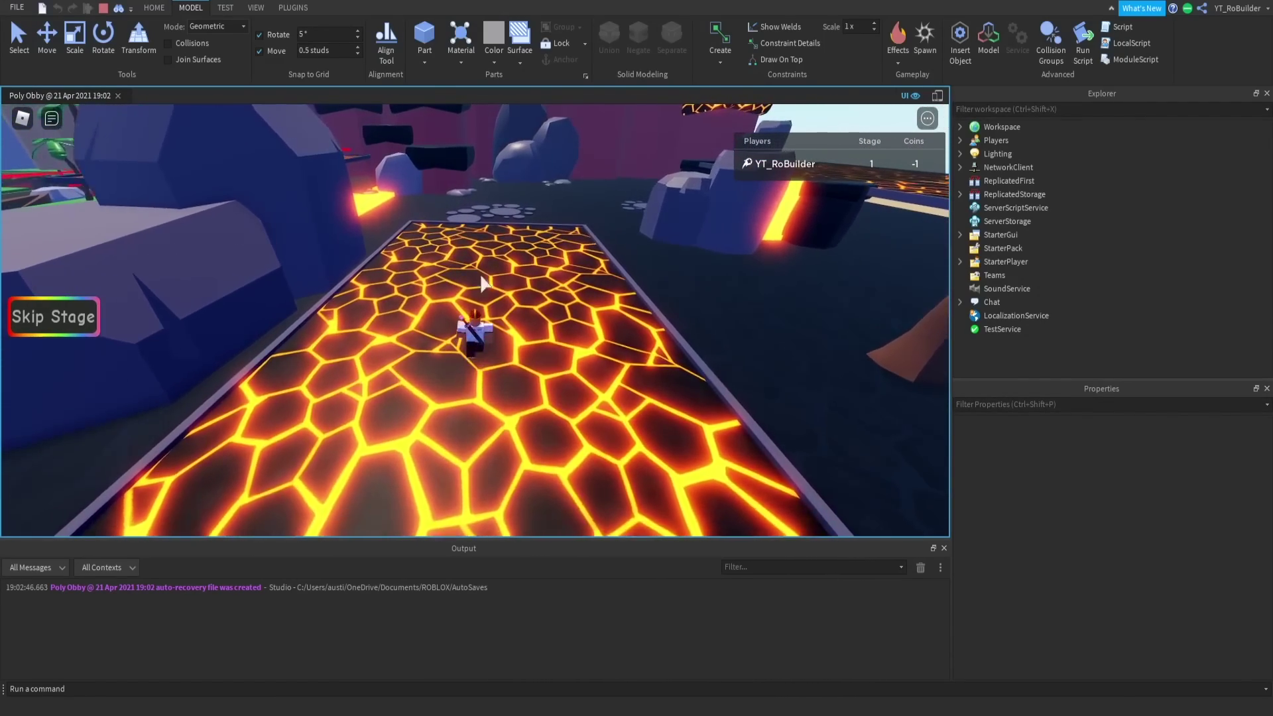
{"action": "key", "text": "w"}
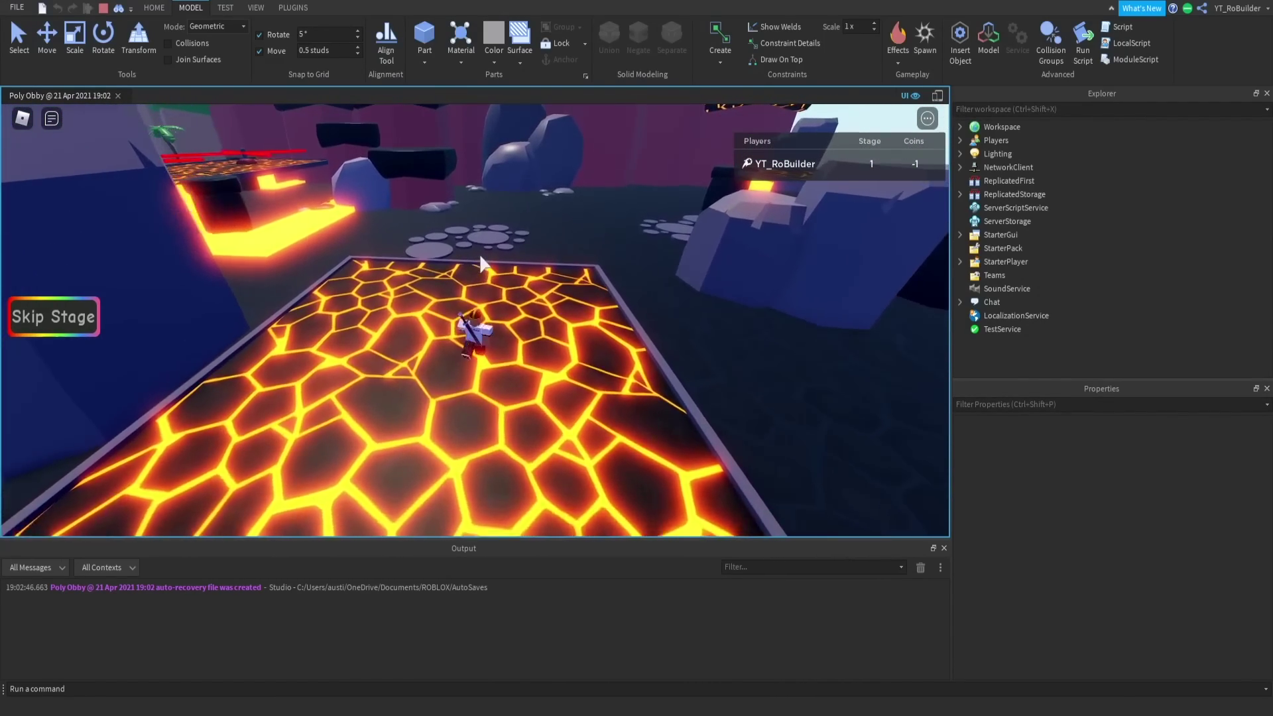
{"action": "key", "text": "w"}
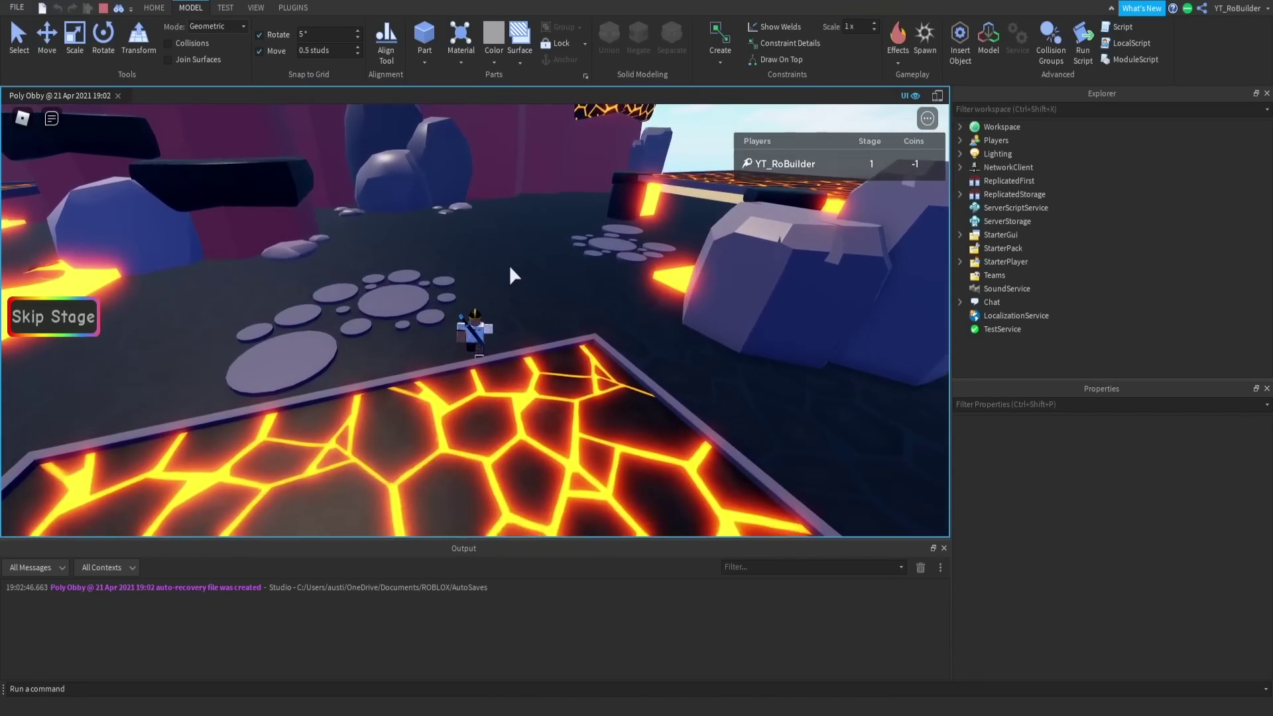
{"action": "key", "text": "w"}
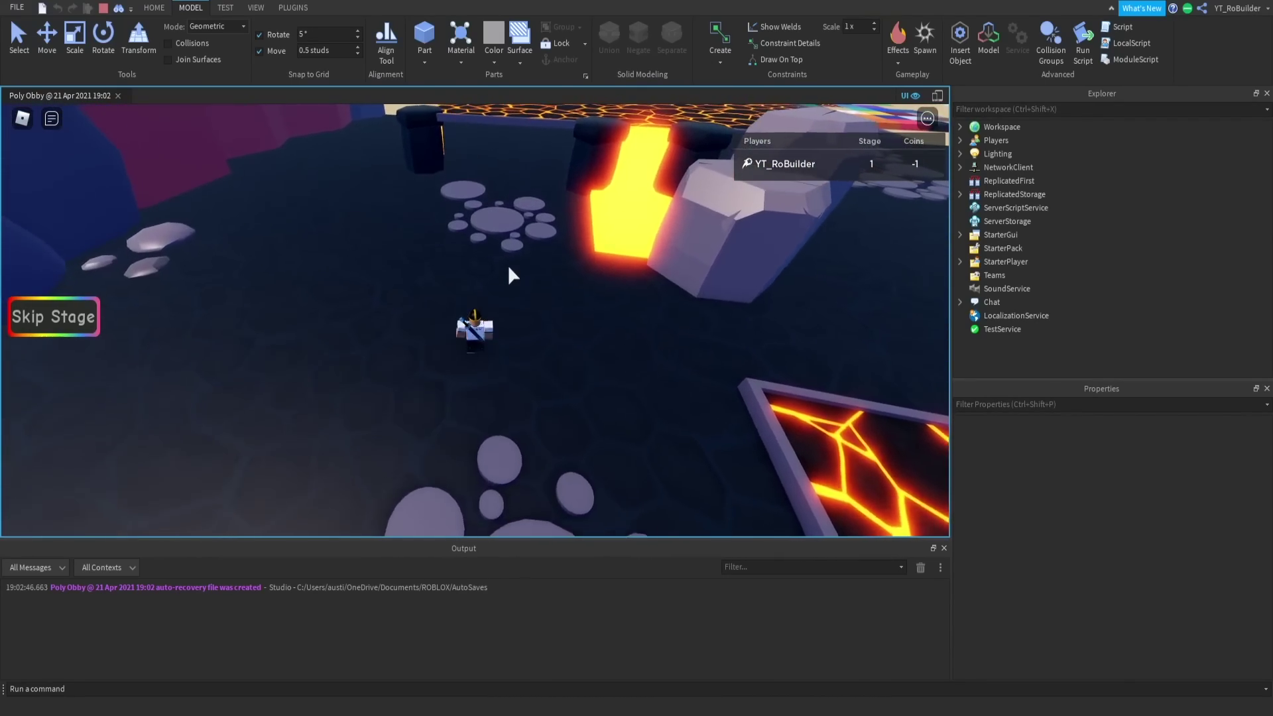
- Move the avatar onto the stepping stones by the raised lava pool near the desert, and view the surrounding volcanic stages
{"action": "right_click_drag", "start_coordinate": [508, 267], "coordinate": [508, 266]}
{"action": "key", "text": "s"}
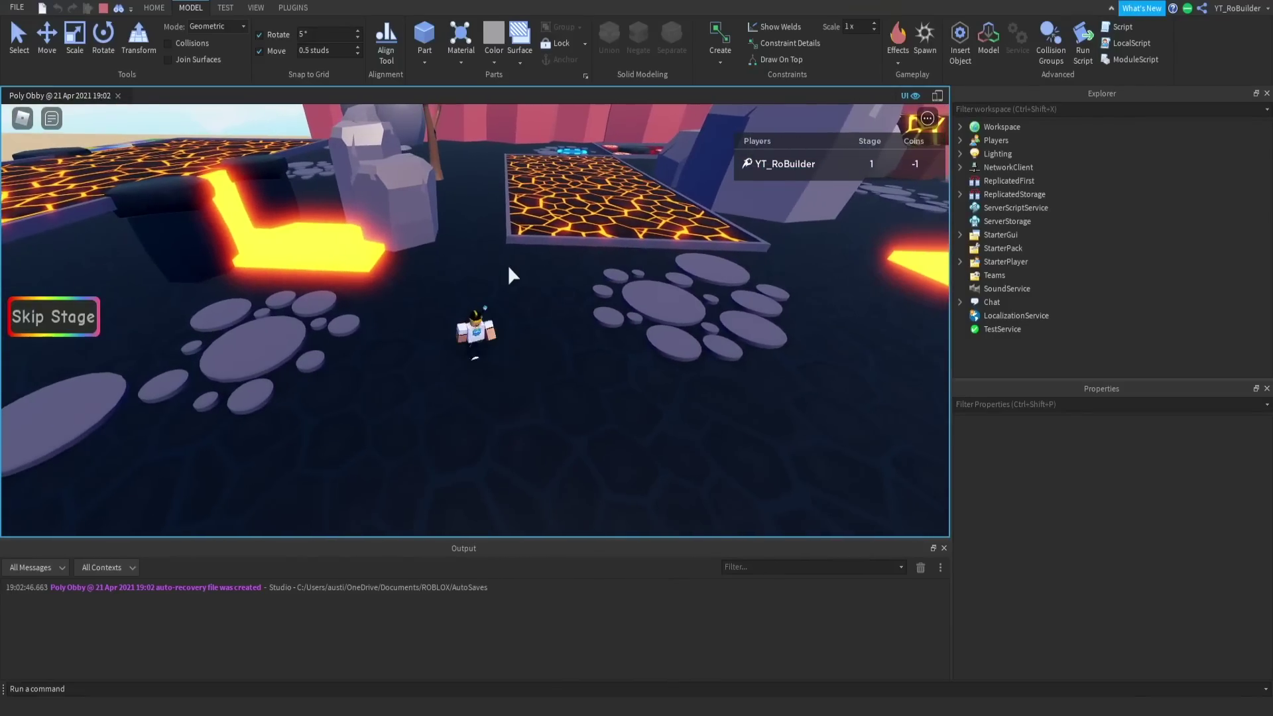
{"action": "key", "text": "Left"}
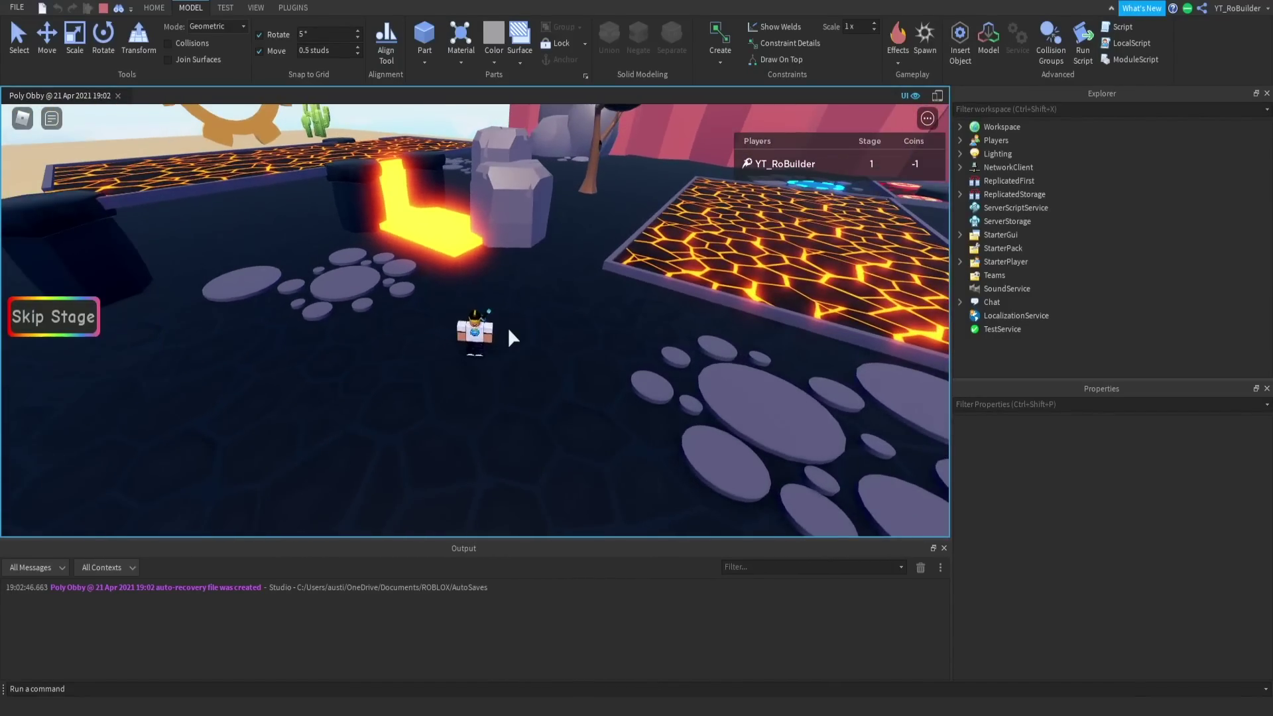
{"action": "key", "text": "w"}
{"action": "right_click_drag", "start_coordinate": [495, 276], "coordinate": [551, 300]}
{"action": "key", "text": "space"}
{"action": "scroll", "coordinate": [495, 277], "scroll_direction": "down", "scroll_amount": 2}
{"action": "key", "text": "d"}
{"action": "key", "text": "s"}
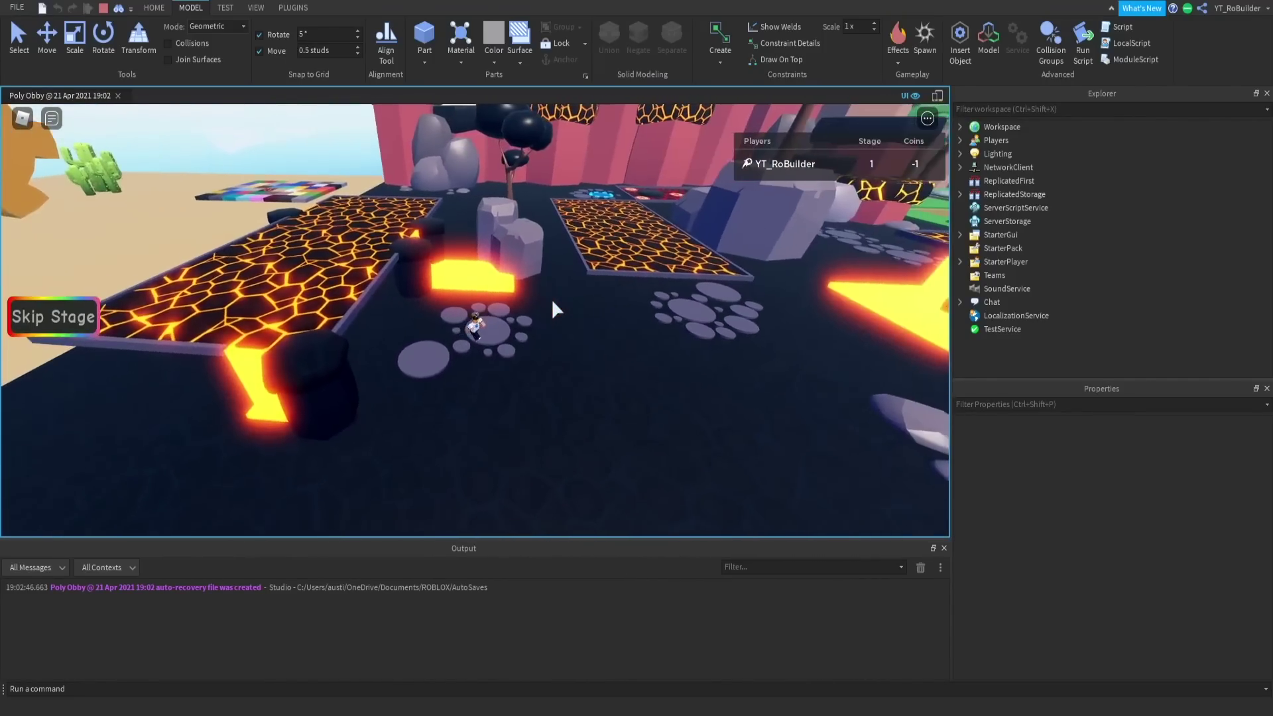
{"action": "key", "text": "d"}
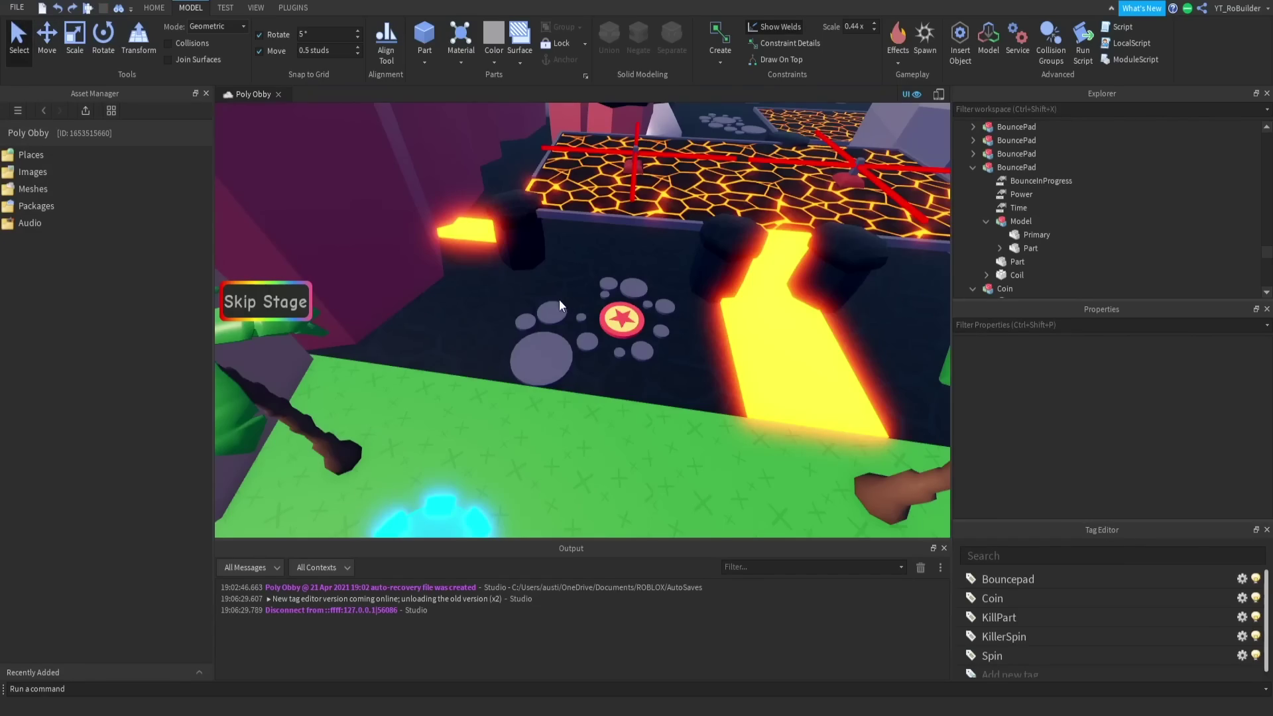
- Survey the whole volcanic section from above in the editor, along with the adjoining sand area with the gears
{"action": "scroll", "coordinate": [560, 302], "scroll_direction": "down", "scroll_amount": 5}
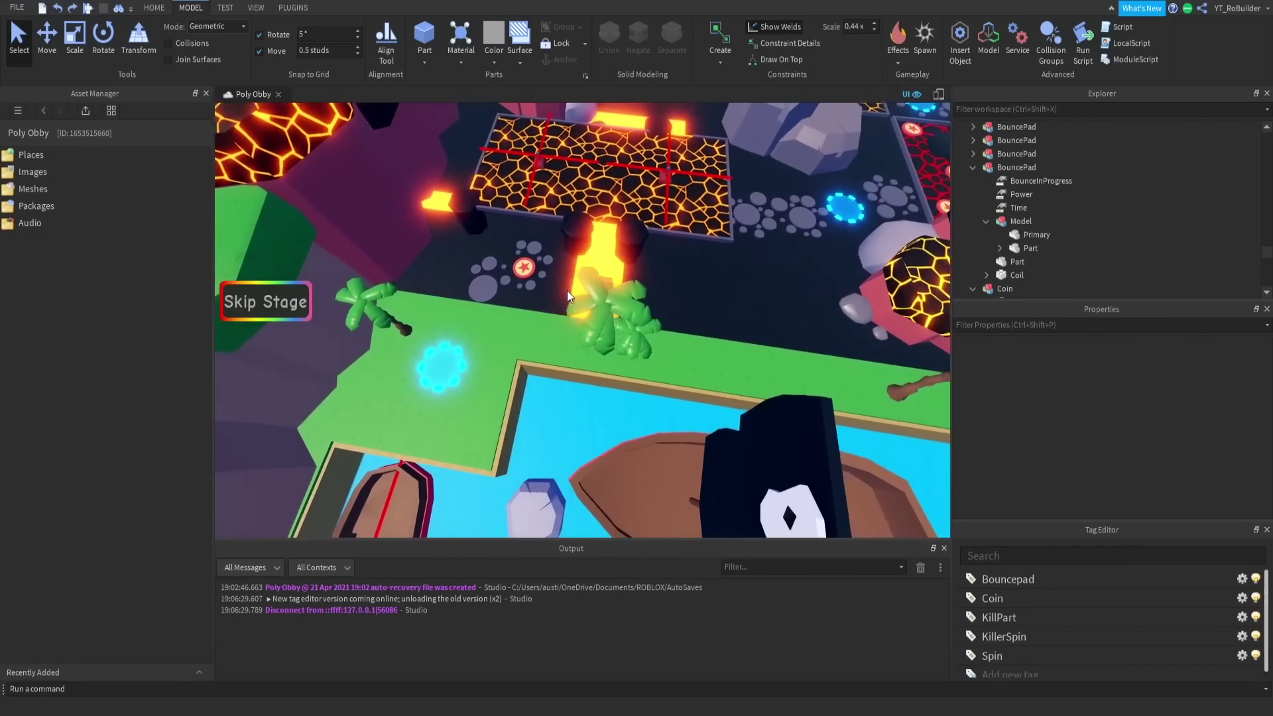
{"action": "scroll", "coordinate": [567, 290], "scroll_direction": "down", "scroll_amount": 8}
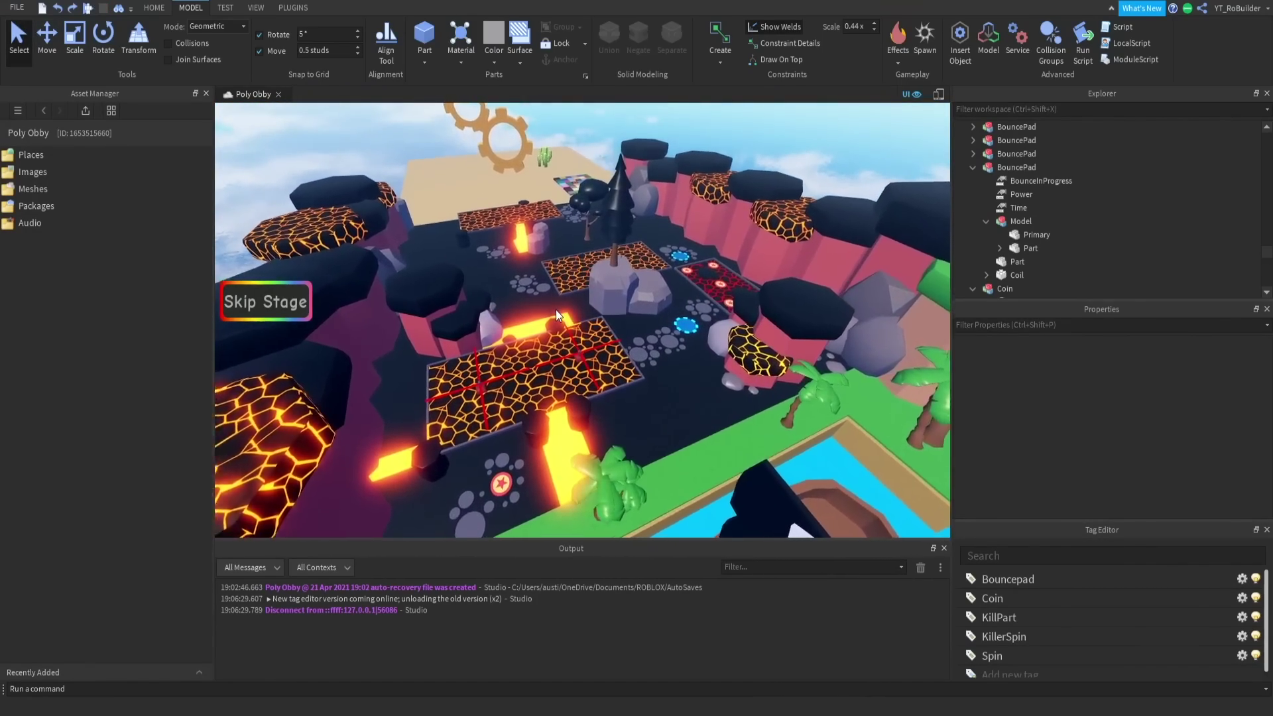
{"action": "key", "text": "w"}
{"action": "right_click_drag", "start_coordinate": [563, 335], "coordinate": [566, 337]}
{"action": "key", "text": "w"}
{"action": "key", "text": "s"}
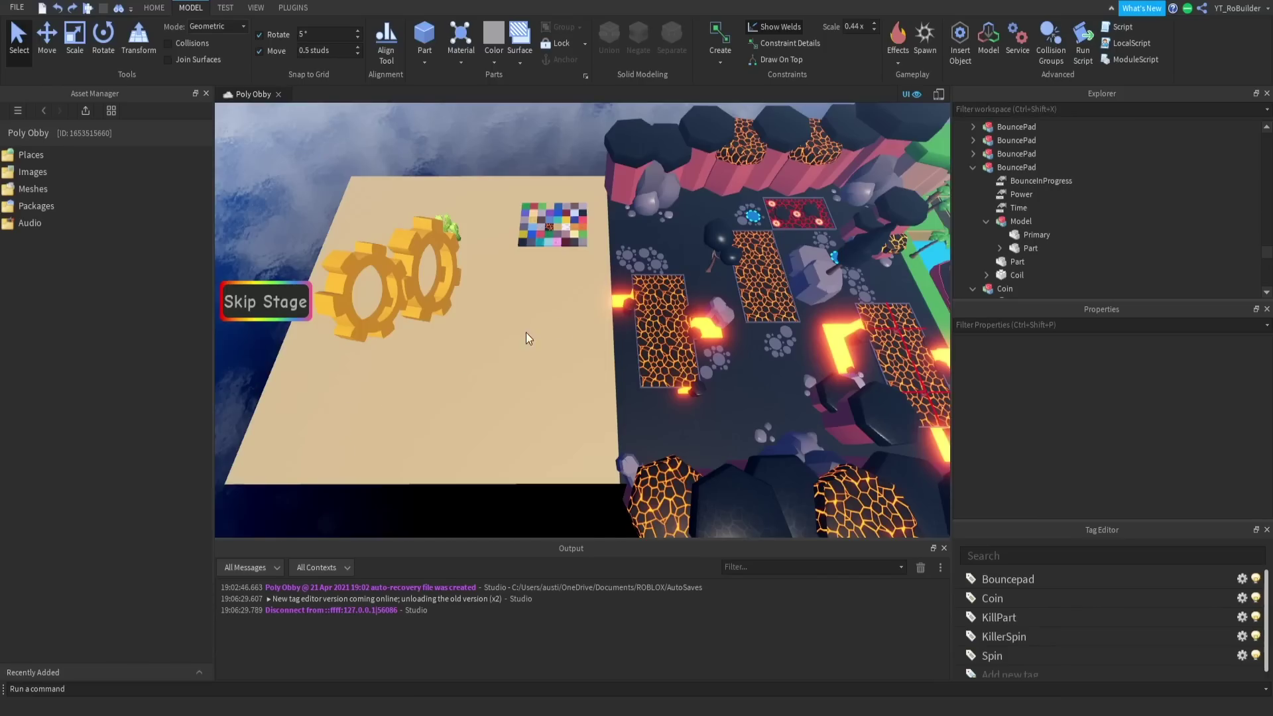
- Inspect the long orange lava pool up close in the editor from several angles
{"action": "right_click_drag", "start_coordinate": [640, 276], "coordinate": [641, 277]}
{"action": "key", "text": "w"}
{"action": "key", "text": "w"}
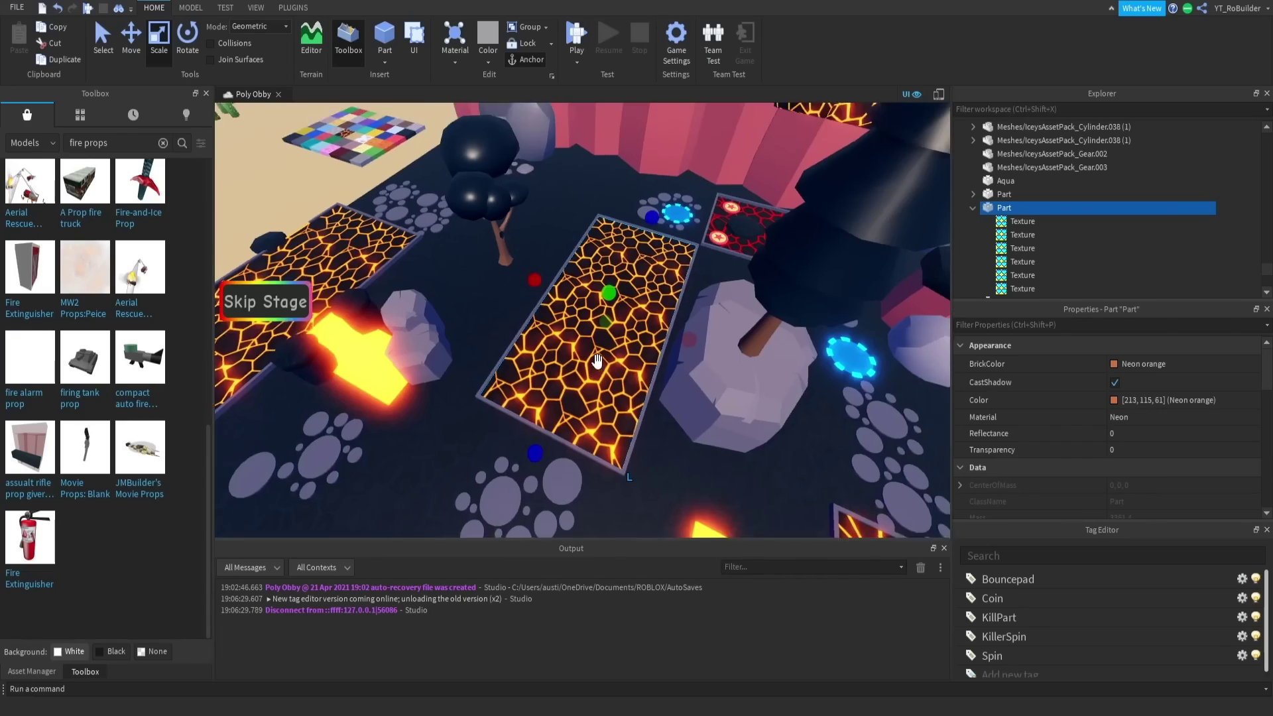
{"action": "right_click_drag", "start_coordinate": [597, 364], "coordinate": [597, 364]}
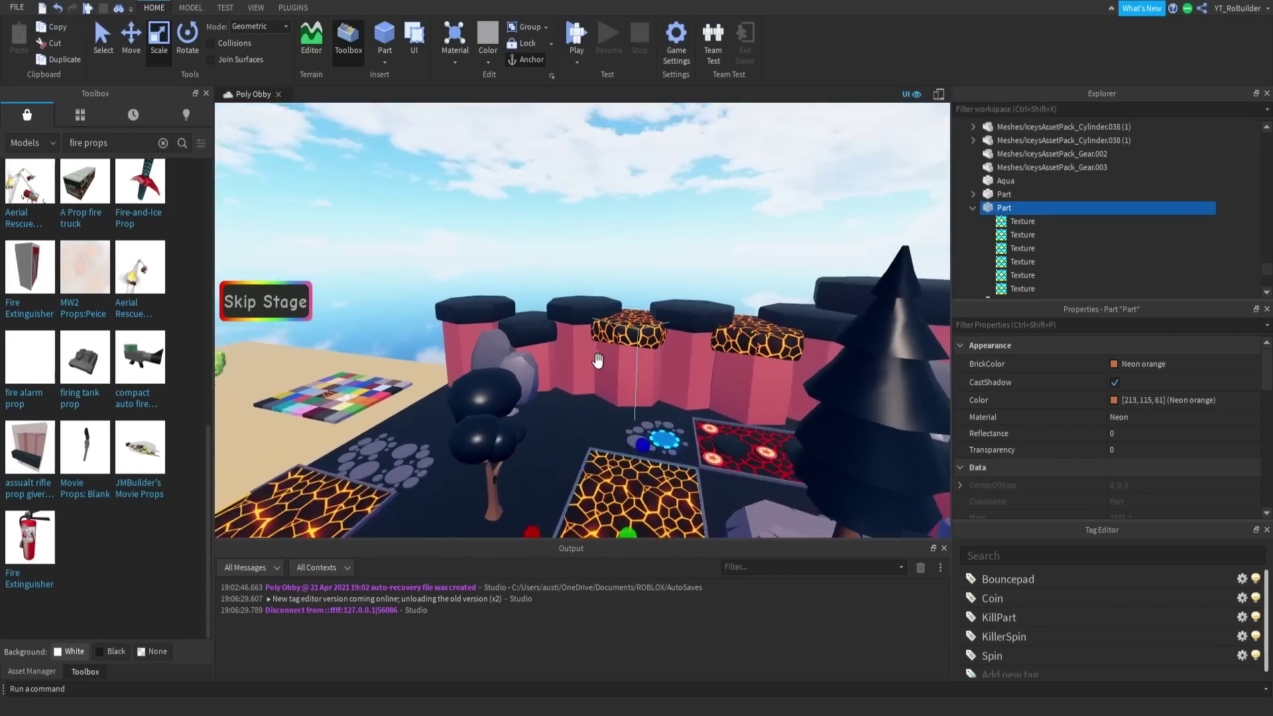
{"action": "key", "text": "w"}
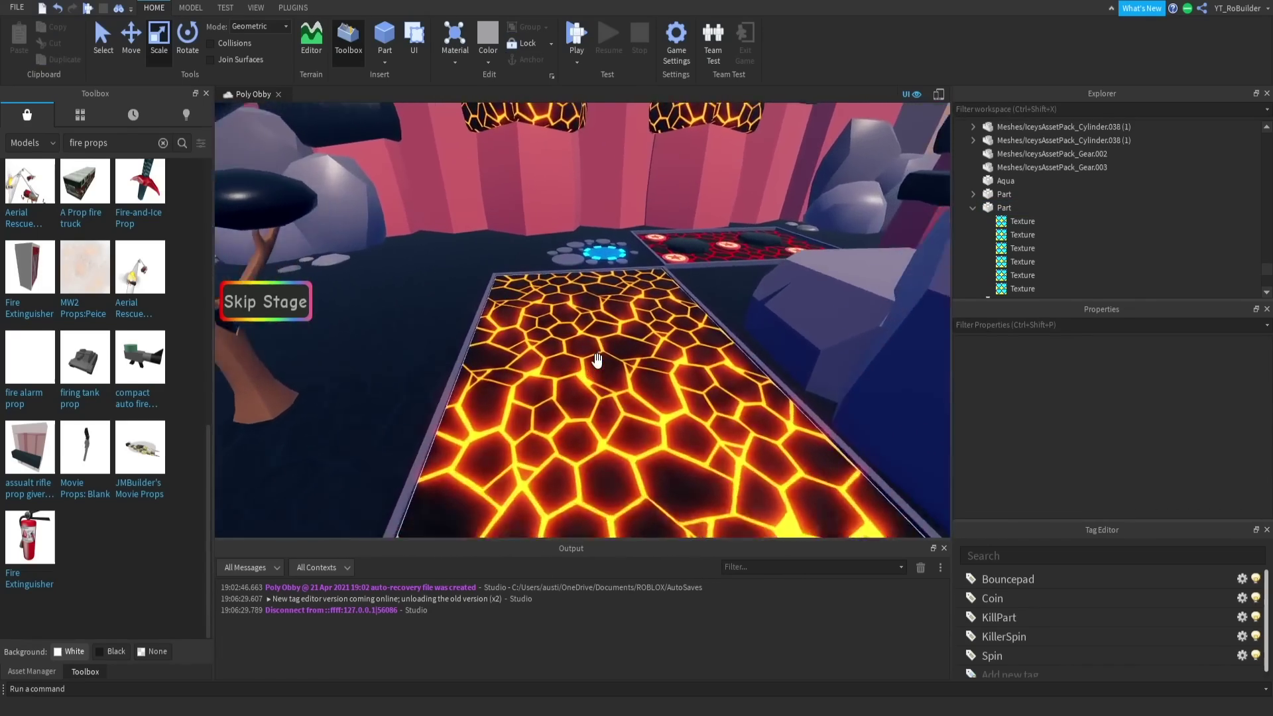
{"action": "right_click_drag", "start_coordinate": [599, 363], "coordinate": [596, 362]}
{"action": "key", "text": "w"}
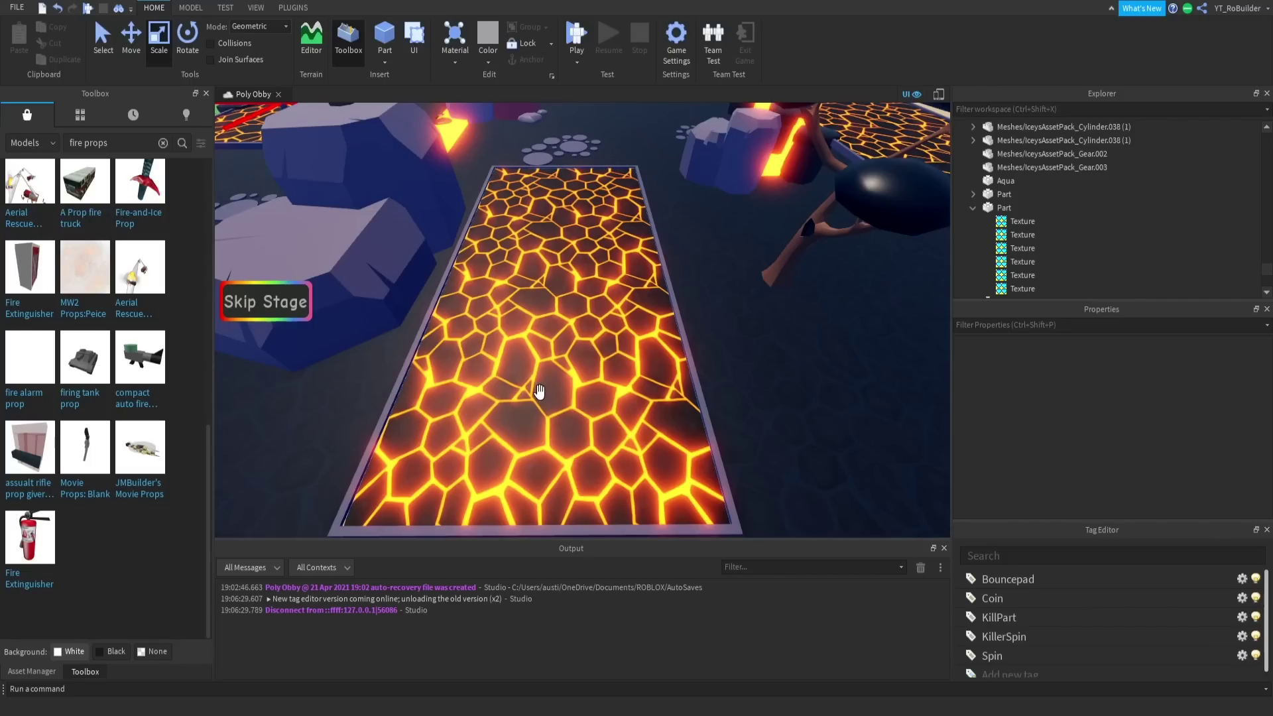
- Recolour the long lava pool's surface to Really red and apply the KillPart tag to it
{"action": "left_click", "coordinate": [1117, 364]}
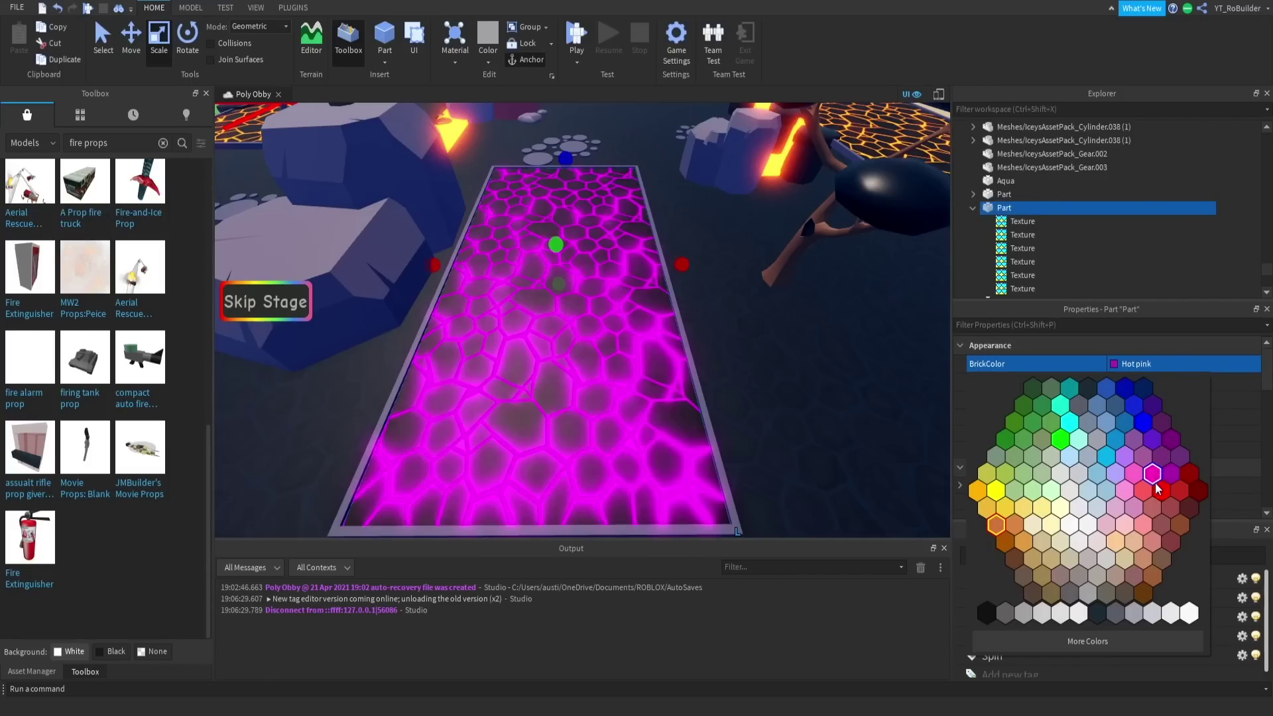
{"action": "left_click", "coordinate": [1140, 487]}
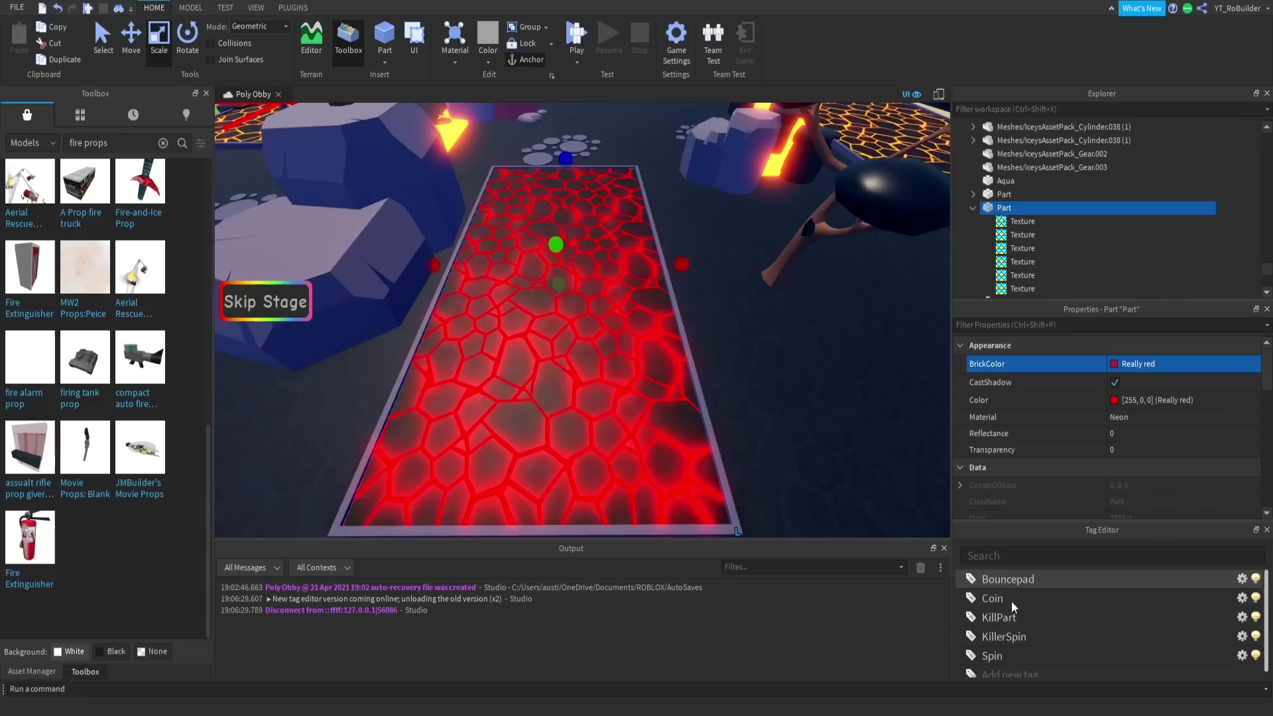
{"action": "left_click", "coordinate": [1001, 616]}
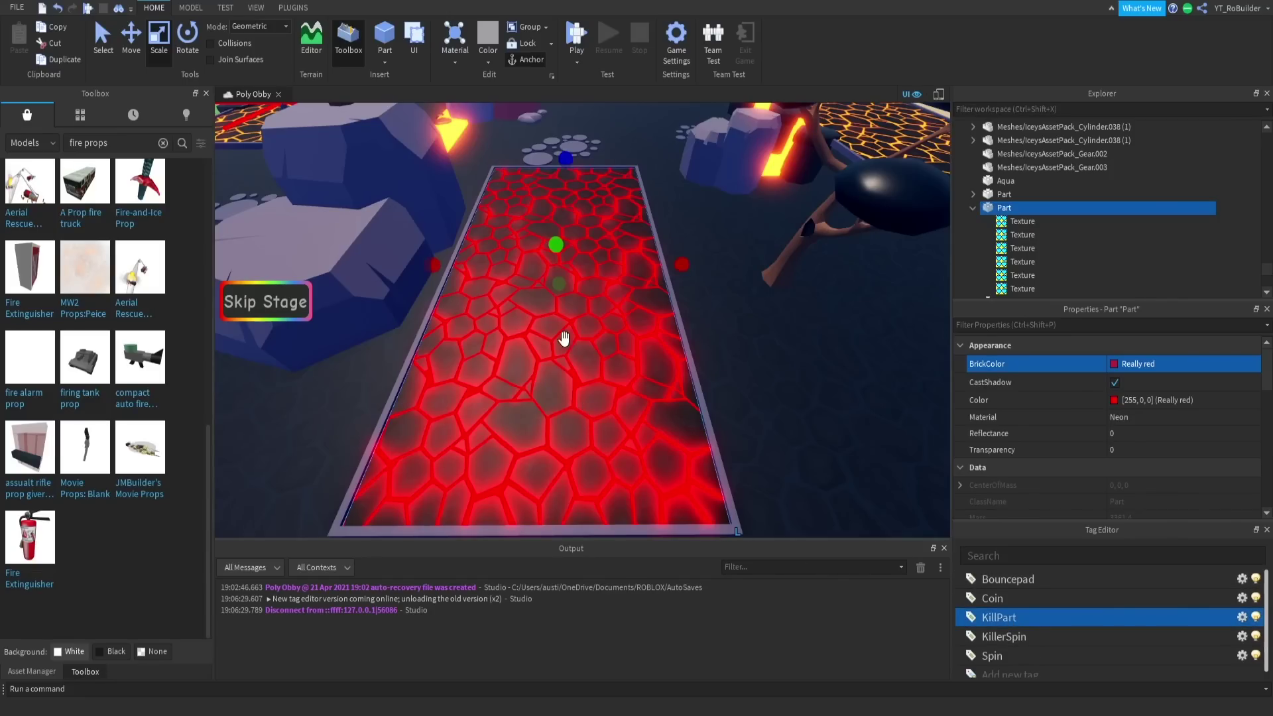
{"action": "scroll", "coordinate": [1167, 452], "scroll_direction": "down", "scroll_amount": 4}
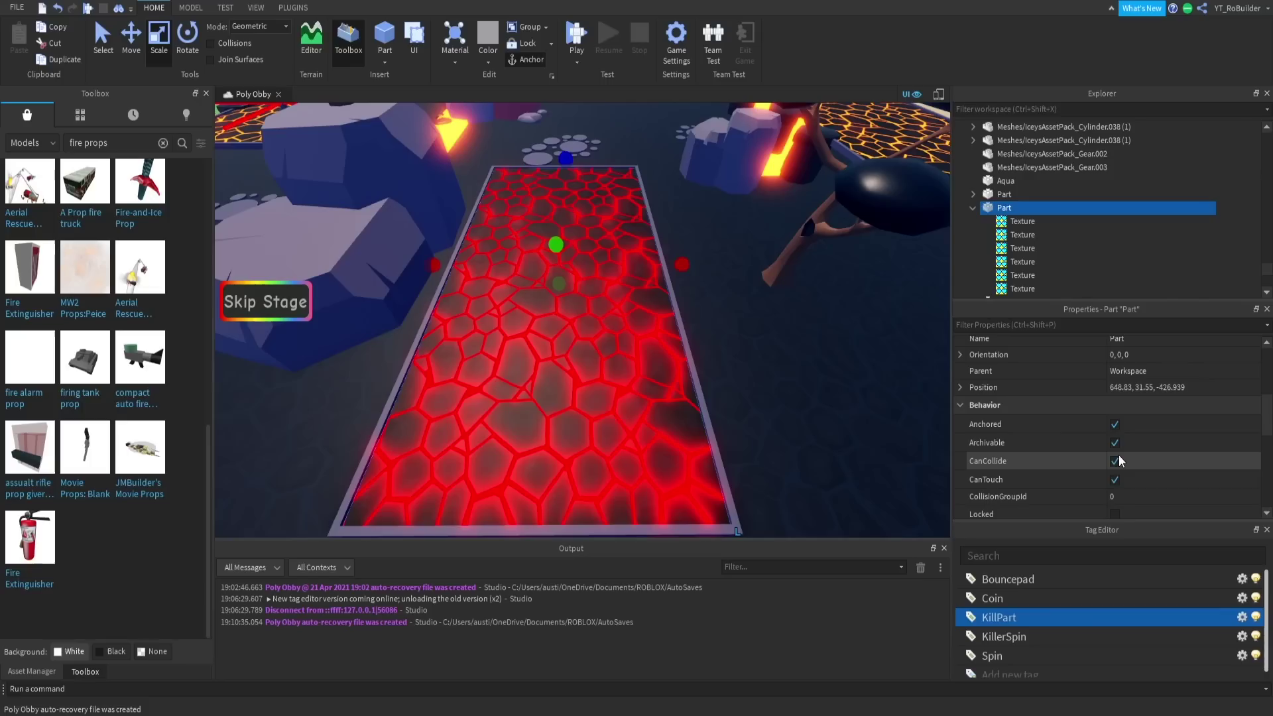
{"action": "right_click_drag", "start_coordinate": [588, 350], "coordinate": [601, 370]}
{"action": "left_click", "coordinate": [589, 349]}
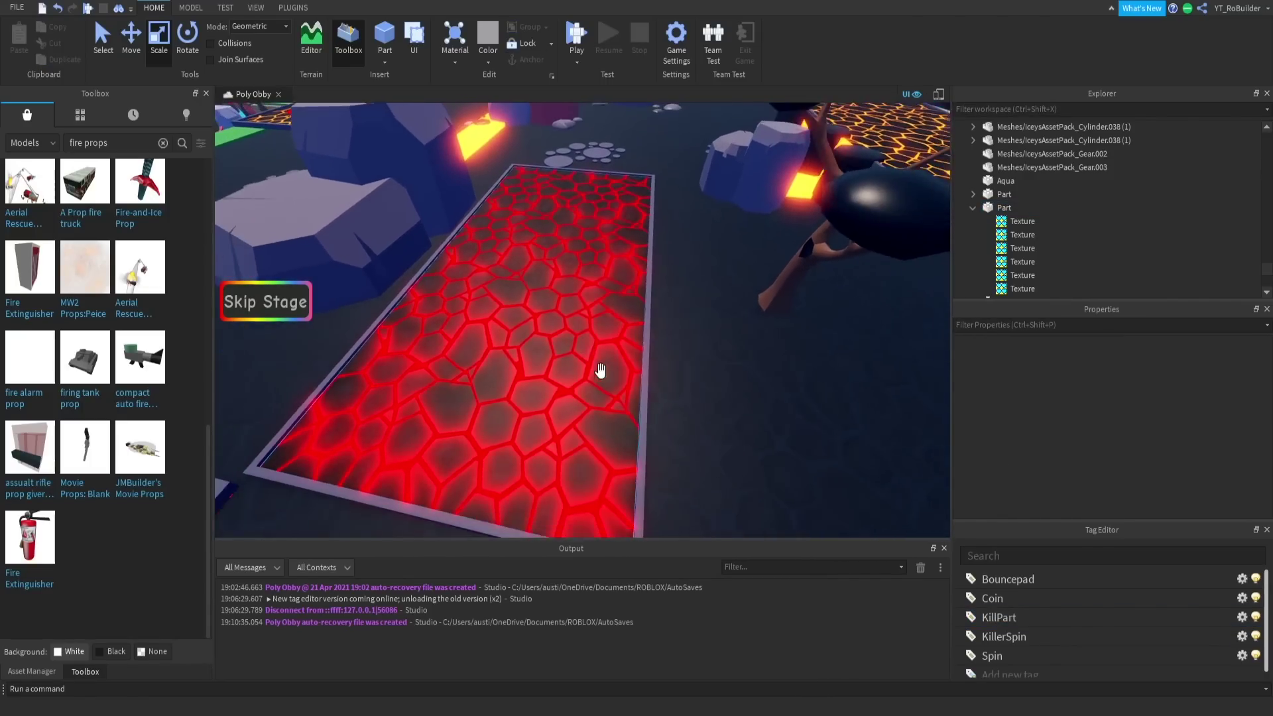
{"action": "scroll", "coordinate": [650, 415], "scroll_direction": "down", "scroll_amount": 5}
{"action": "right_click_drag", "start_coordinate": [662, 399], "coordinate": [658, 399]}
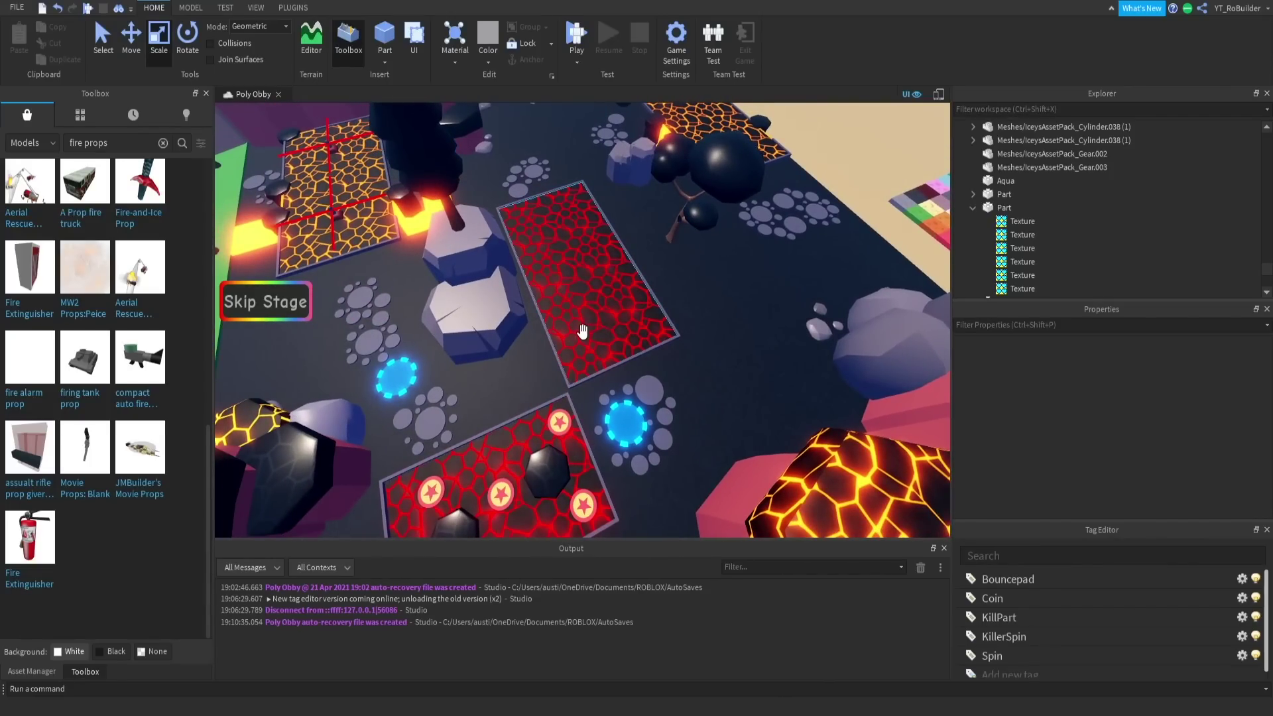
{"action": "right_click_drag", "start_coordinate": [639, 286], "coordinate": [649, 296]}
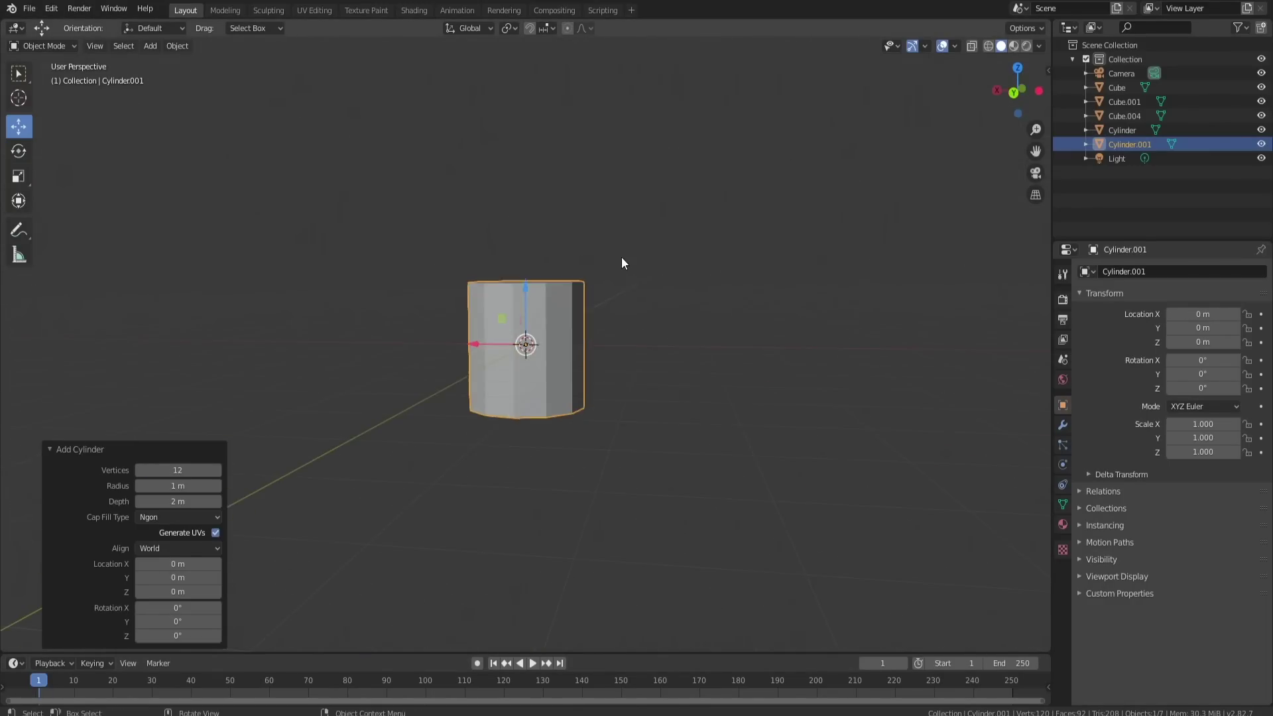
- Switch to Blender and model a low-poly fire extinguisher from 12-sided cylinders, resizing the collar and moving it vertically above the body
{"action": "left_click_drag", "start_coordinate": [524, 76], "coordinate": [524, 71]}
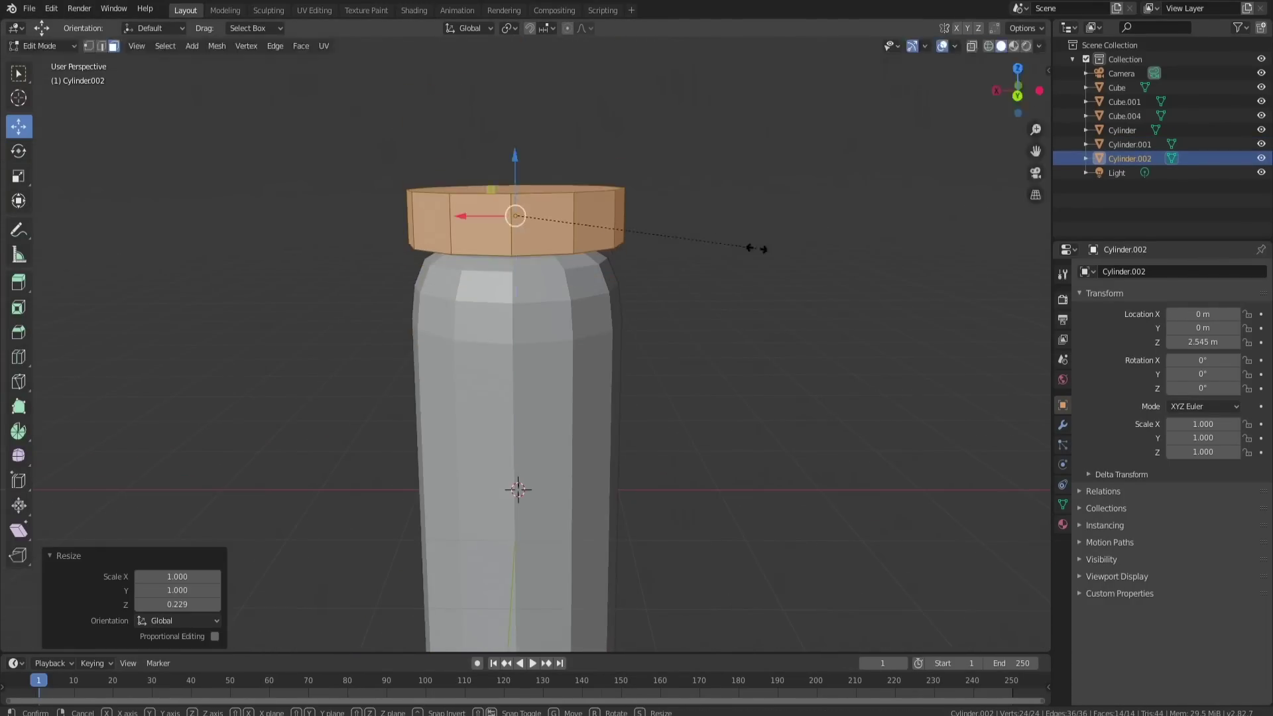
{"action": "left_click", "coordinate": [753, 250]}
{"action": "key", "text": "g"}
{"action": "key", "text": "z"}
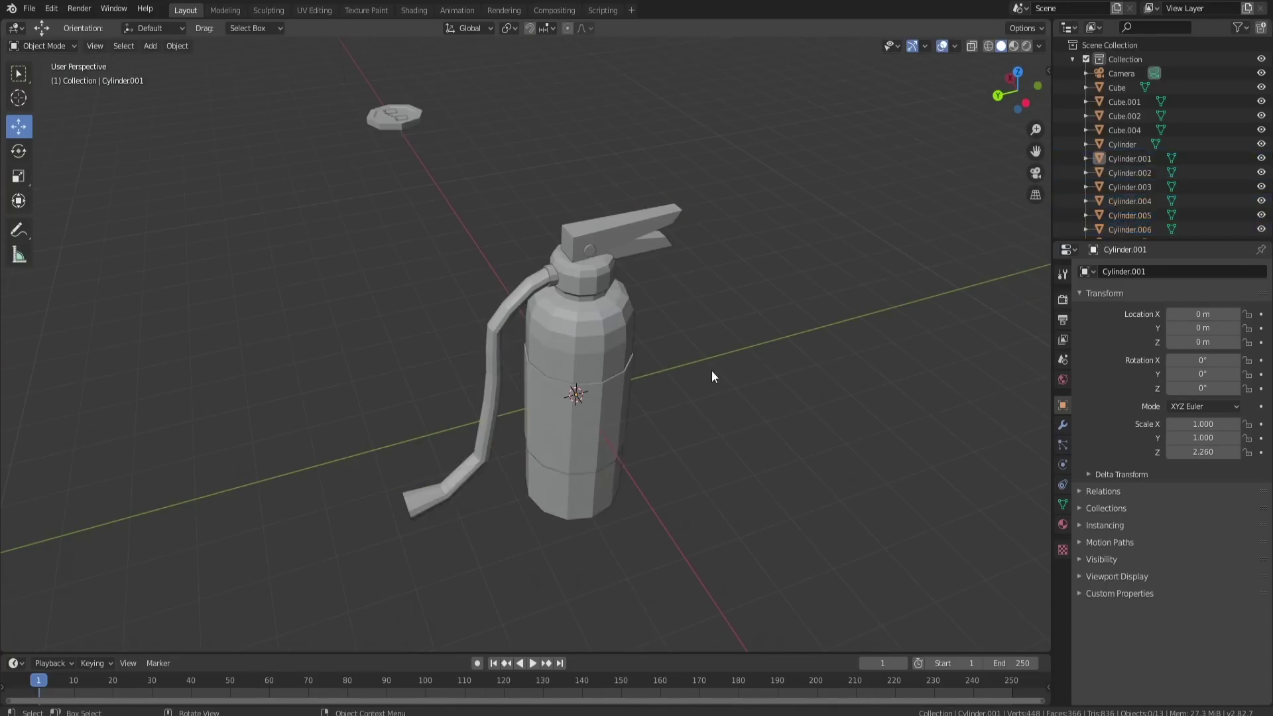
{"action": "key", "text": "a"}
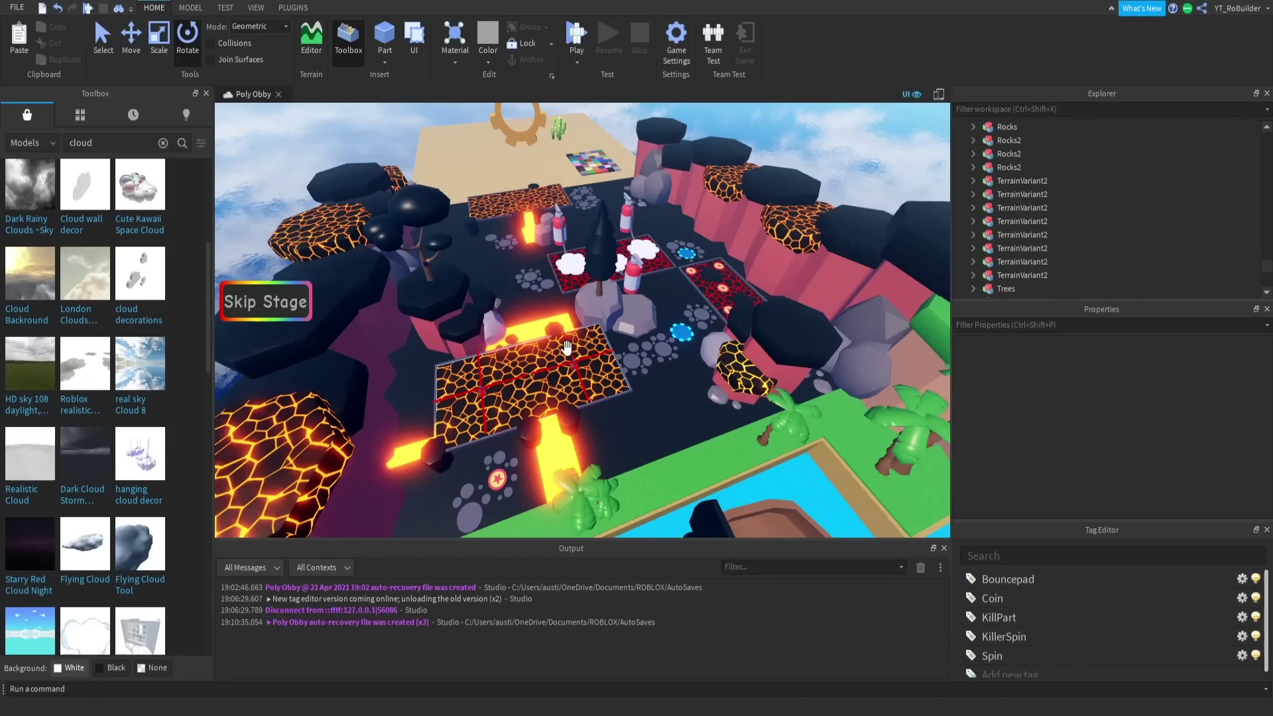
- Switch to Roblox Studio and examine the fire extinguishers and the three cloud platforms over the red lava pool from several angles
{"action": "right_click_drag", "start_coordinate": [611, 310], "coordinate": [590, 279]}
{"action": "key", "text": "w"}
{"action": "key", "text": "w"}
{"action": "key", "text": "w"}
{"action": "key", "text": "s"}
{"action": "key", "text": "w"}
{"action": "key", "text": "s"}
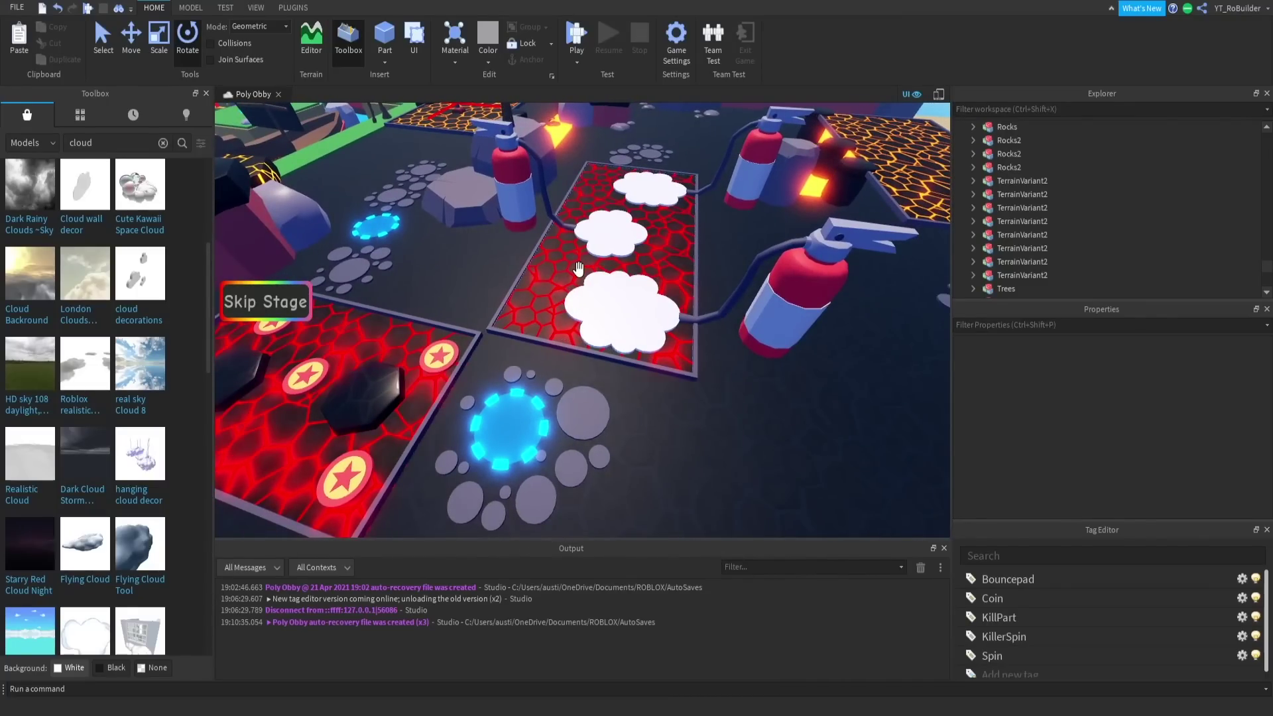
{"action": "left_click", "coordinate": [603, 327]}
{"action": "right_click_drag", "start_coordinate": [604, 325], "coordinate": [604, 325]}
{"action": "key", "text": "w"}
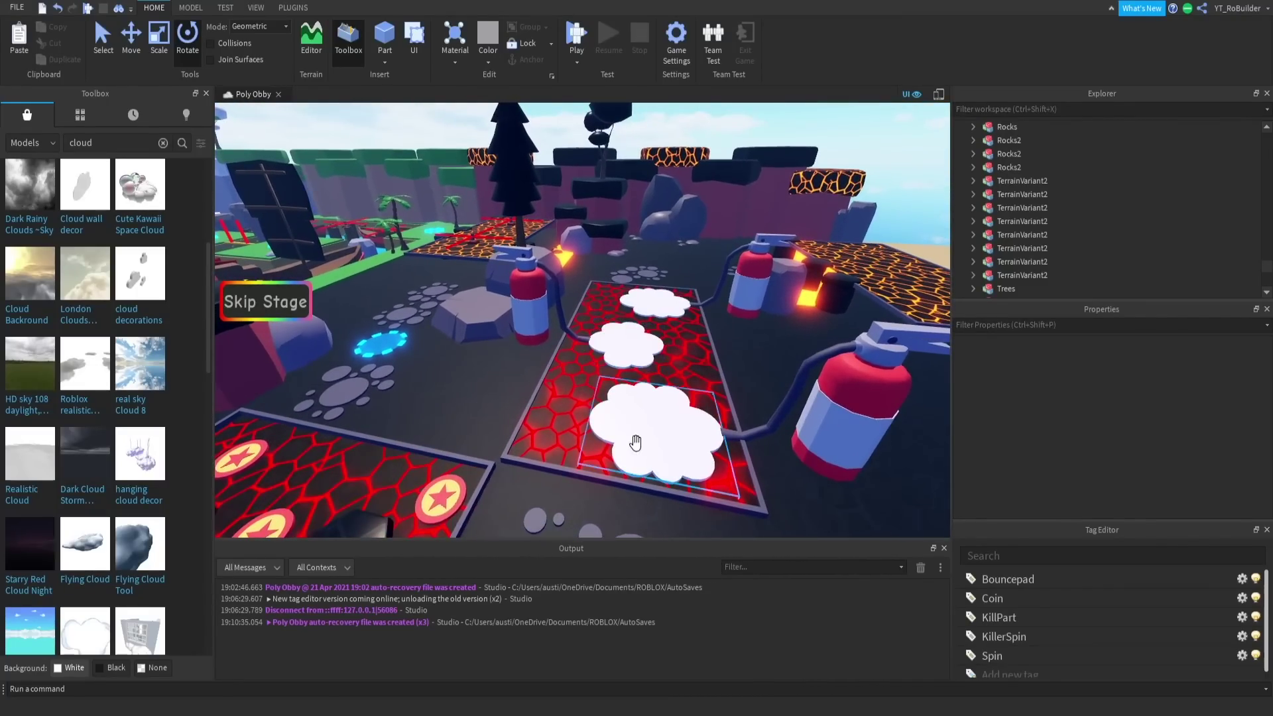
{"action": "key", "text": "d"}
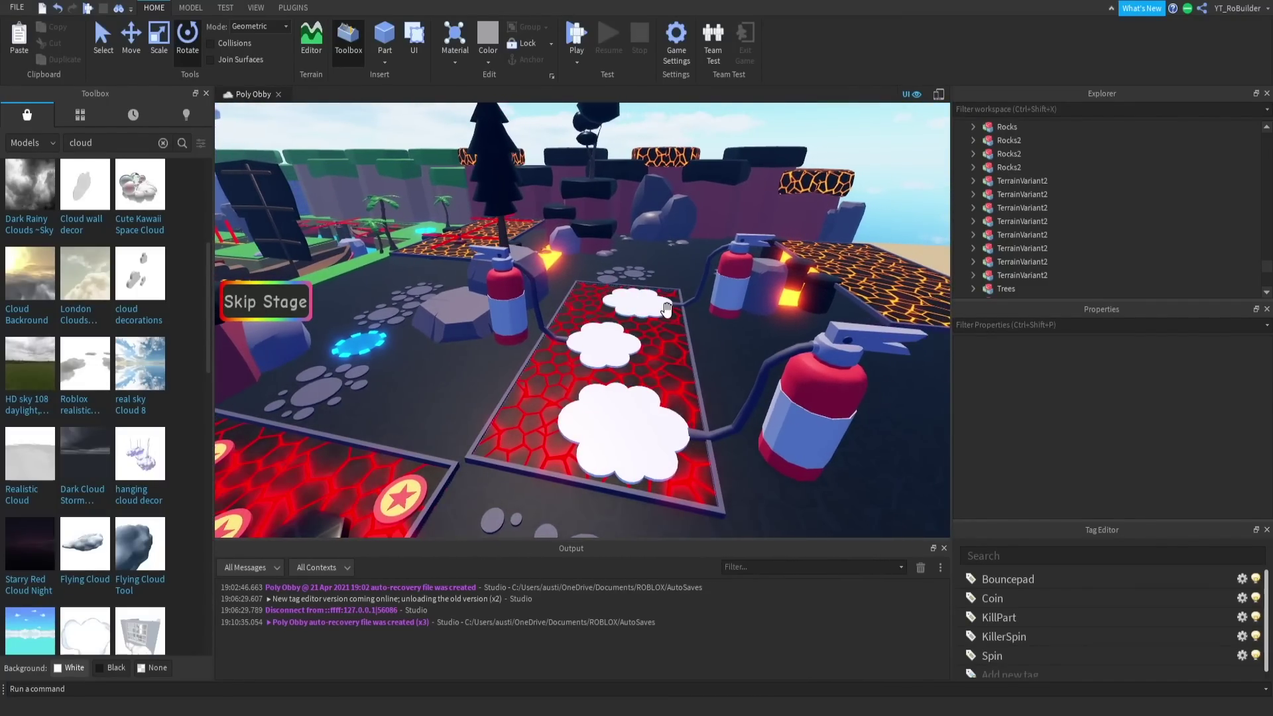
- Go to the forest level and copy one of its red Obby Spinner models into the workspace
{"action": "key", "text": "w"}
{"action": "right_click_drag", "start_coordinate": [657, 304], "coordinate": [631, 293]}
{"action": "key", "text": "w"}
{"action": "key", "text": "w"}
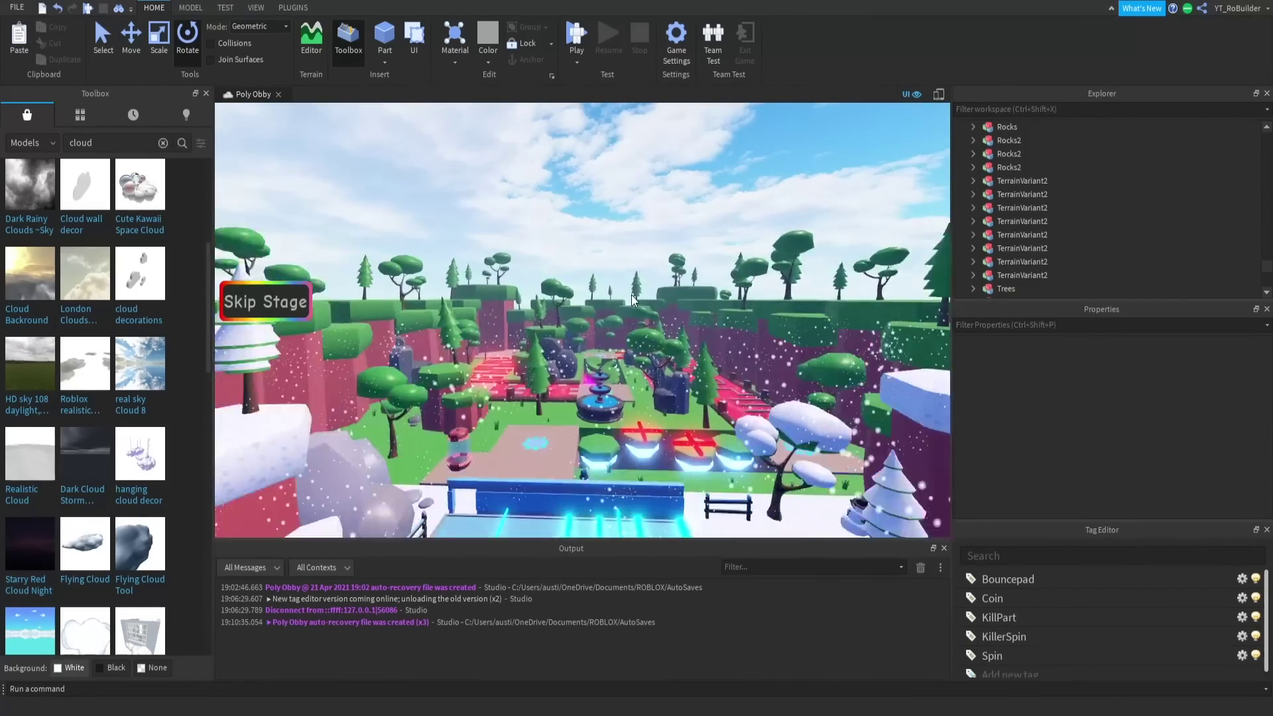
{"action": "right_click_drag", "start_coordinate": [631, 295], "coordinate": [632, 295]}
{"action": "key", "text": "w"}
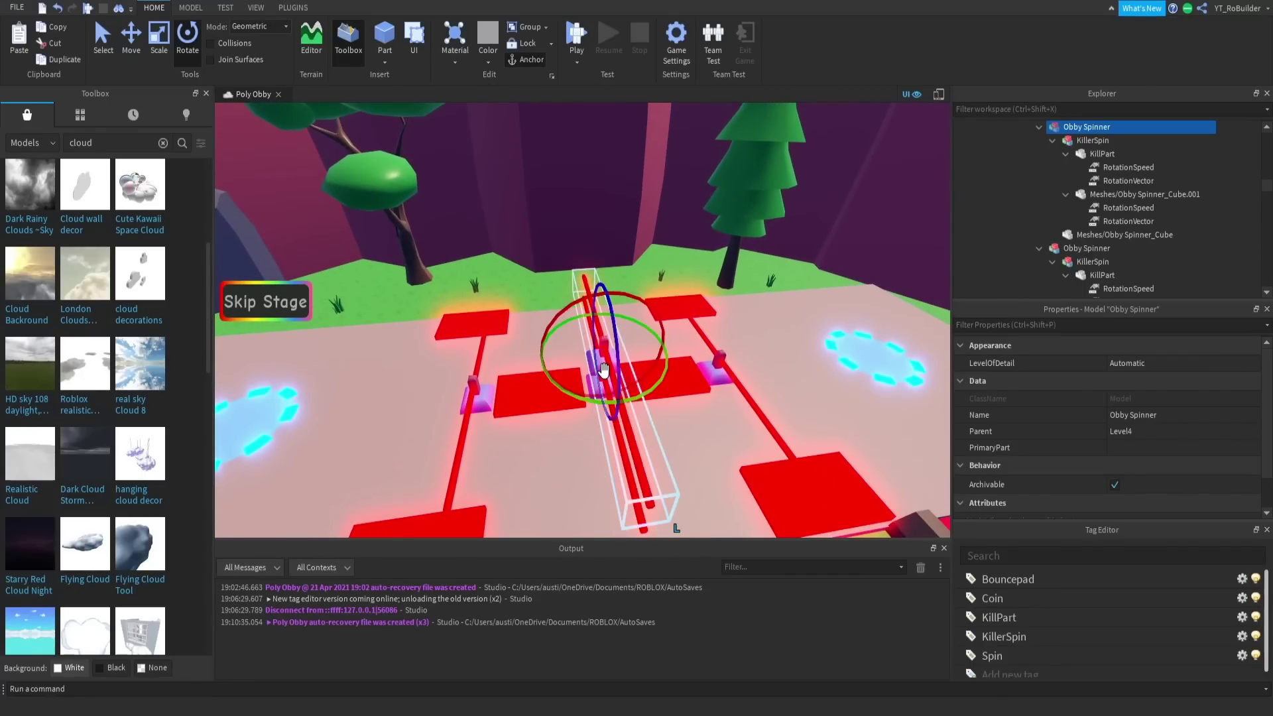
{"action": "left_click_drag", "start_coordinate": [605, 351], "coordinate": [655, 389]}
{"action": "right_click_drag", "start_coordinate": [656, 389], "coordinate": [656, 389]}
{"action": "key", "text": "w"}
{"action": "left_click_drag", "start_coordinate": [656, 389], "coordinate": [655, 388]}
{"action": "right_click_drag", "start_coordinate": [655, 389], "coordinate": [656, 389]}
{"action": "left_click_drag", "start_coordinate": [655, 389], "coordinate": [758, 253]}
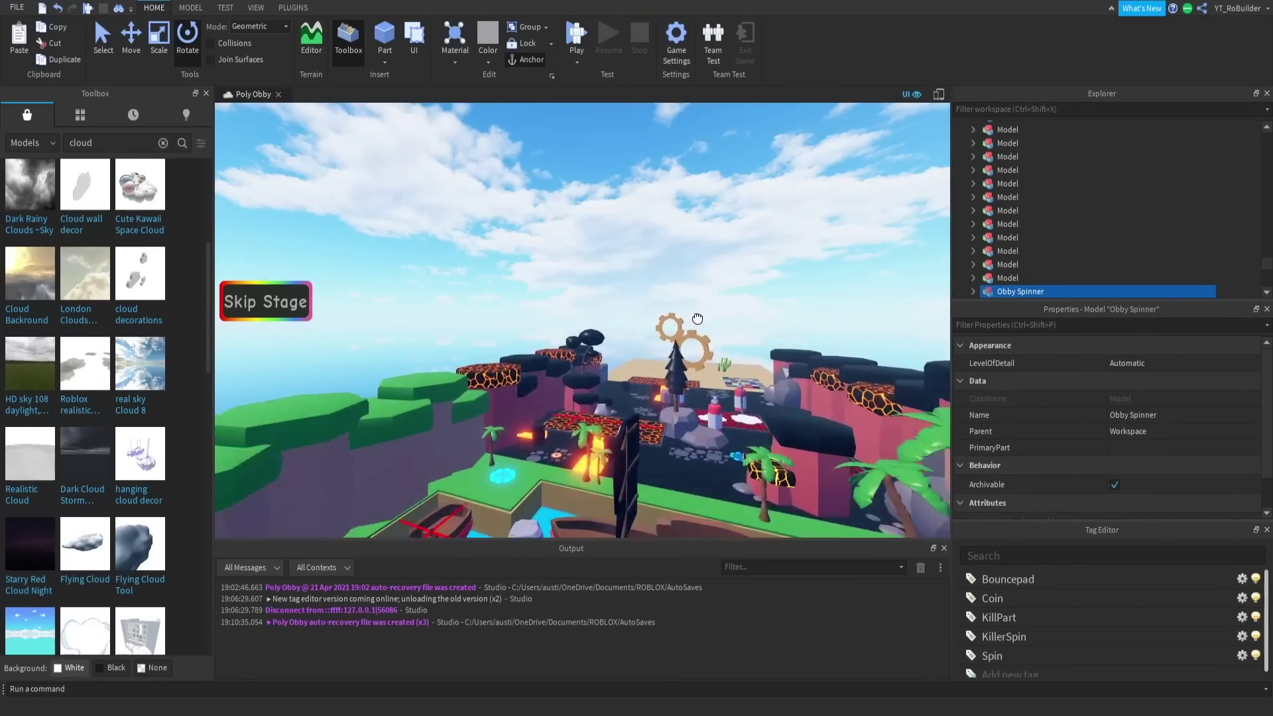
- Place the Obby Spinner copy across the red lava pool between the first two cloud platforms
{"action": "key", "text": "w"}
{"action": "left_click_drag", "start_coordinate": [689, 331], "coordinate": [682, 344]}
{"action": "left_click_drag", "start_coordinate": [682, 344], "coordinate": [672, 340]}
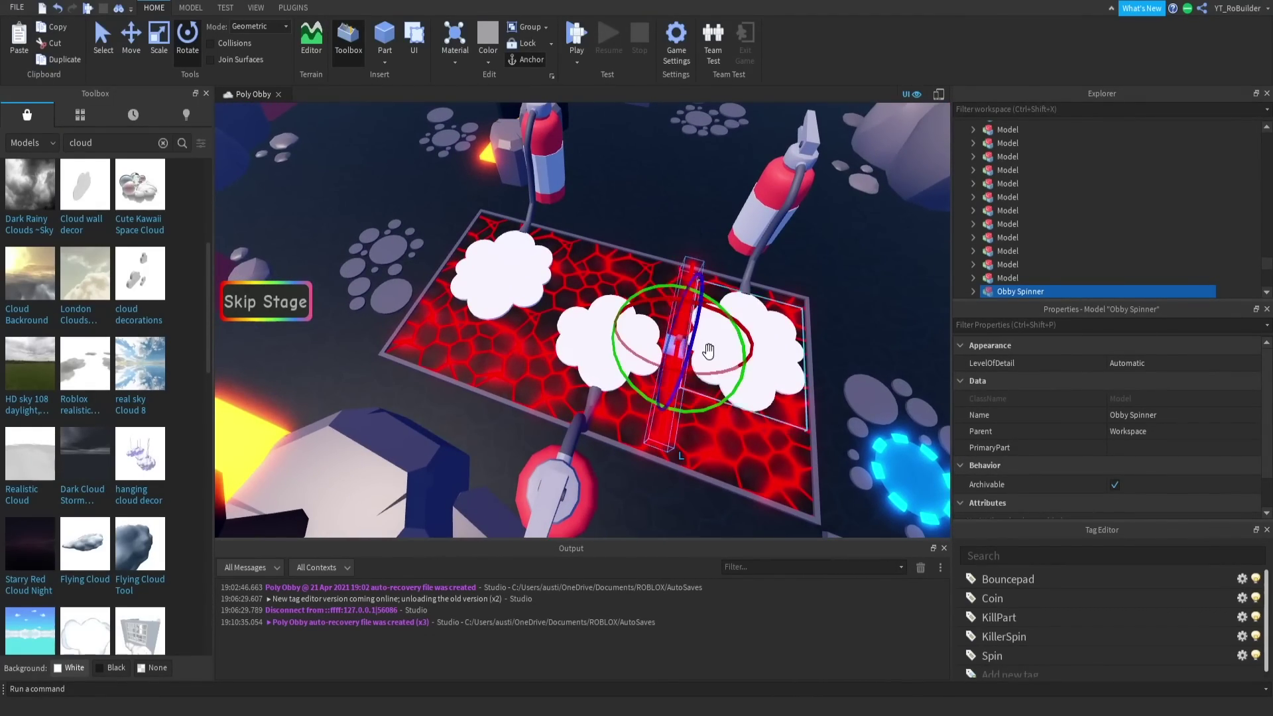
- Duplicate the spinner and move the copy along the lava pool to the gap between the second and third clouds
{"action": "scroll", "coordinate": [715, 355], "scroll_direction": "up", "scroll_amount": 8}
{"action": "right_click_drag", "start_coordinate": [716, 356], "coordinate": [707, 356]}
{"action": "right_click_drag", "start_coordinate": [599, 313], "coordinate": [600, 310]}
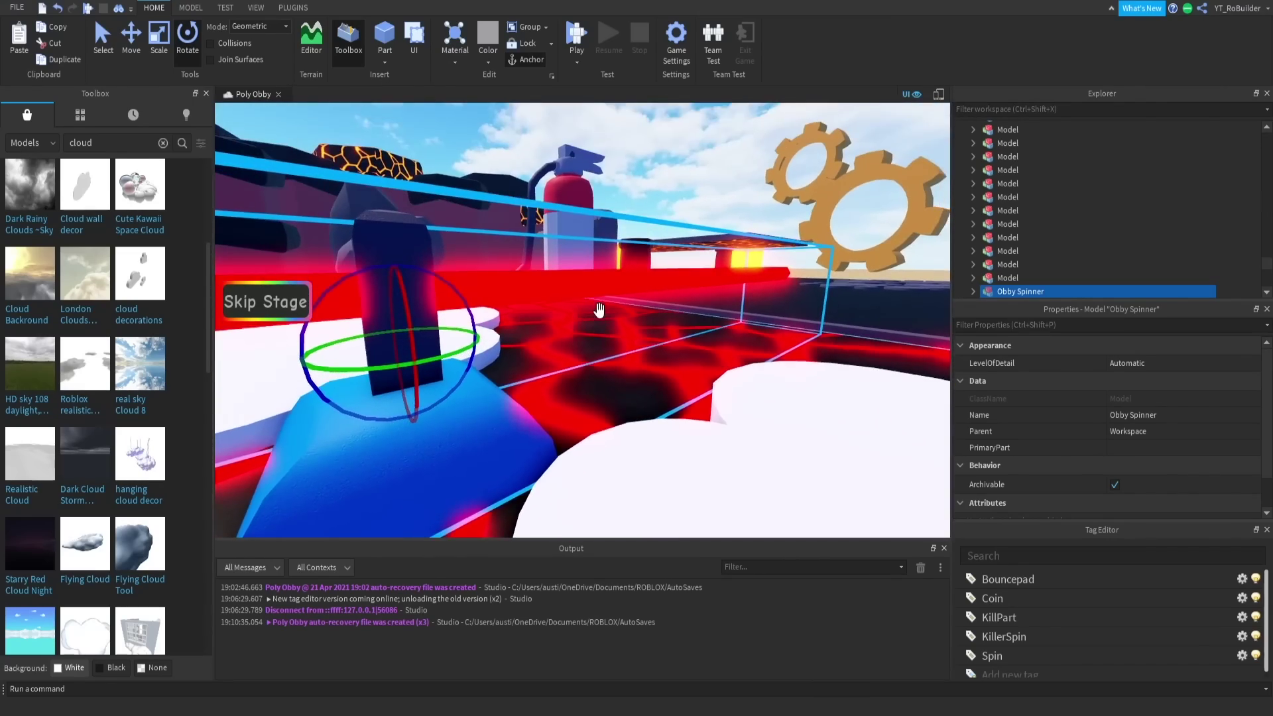
{"action": "scroll", "coordinate": [600, 310], "scroll_direction": "down", "scroll_amount": 8}
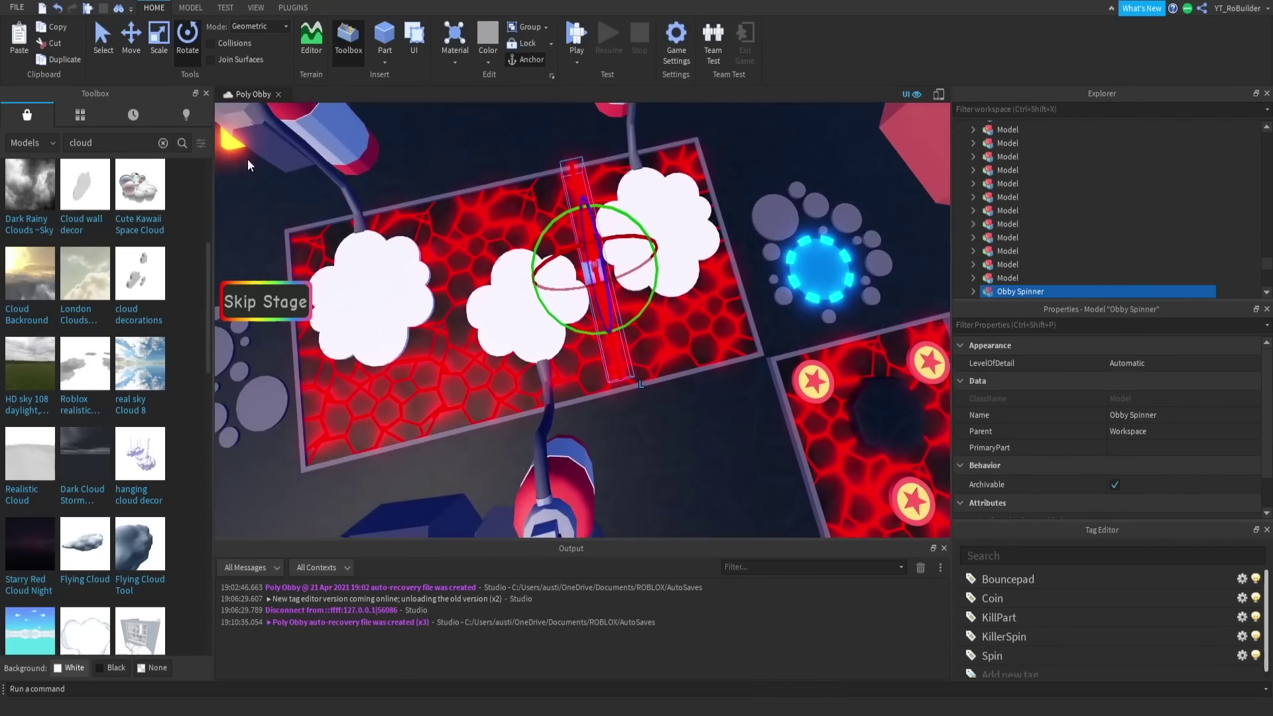
{"action": "right_click_drag", "start_coordinate": [629, 251], "coordinate": [509, 354]}
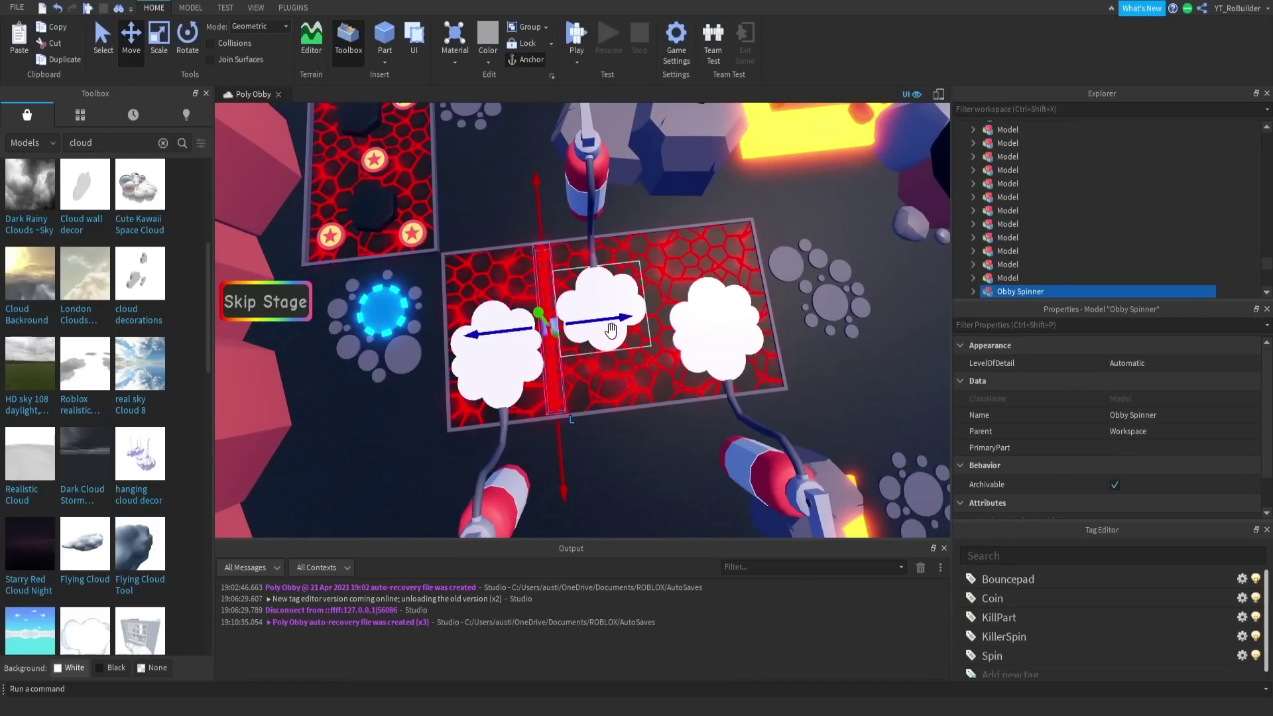
{"action": "left_click_drag", "start_coordinate": [611, 330], "coordinate": [667, 314]}
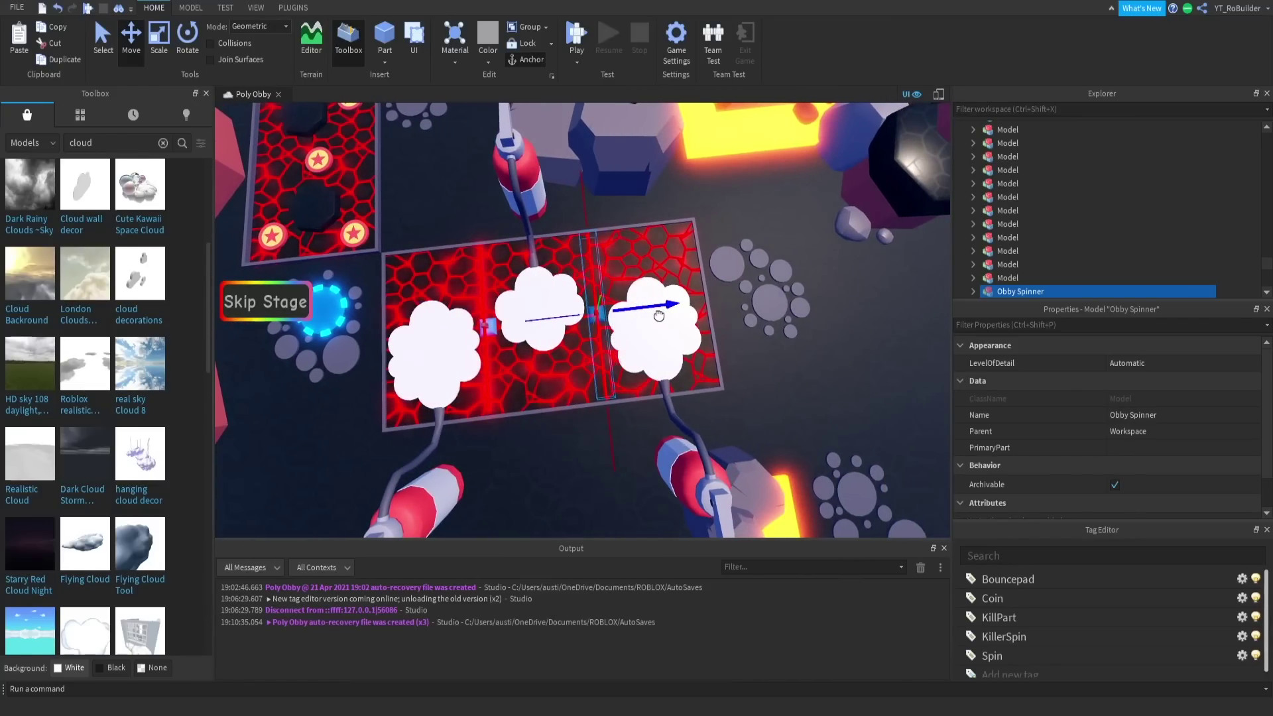
- Select the blue base meshes of both Obby Spinners and recolour them near-black
{"action": "right_click_drag", "start_coordinate": [651, 335], "coordinate": [589, 293]}
{"action": "scroll", "coordinate": [651, 335], "scroll_direction": "up", "scroll_amount": 8}
{"action": "left_click", "coordinate": [569, 294], "text": "alt"}
{"action": "scroll", "coordinate": [589, 293], "scroll_direction": "down", "scroll_amount": 5}
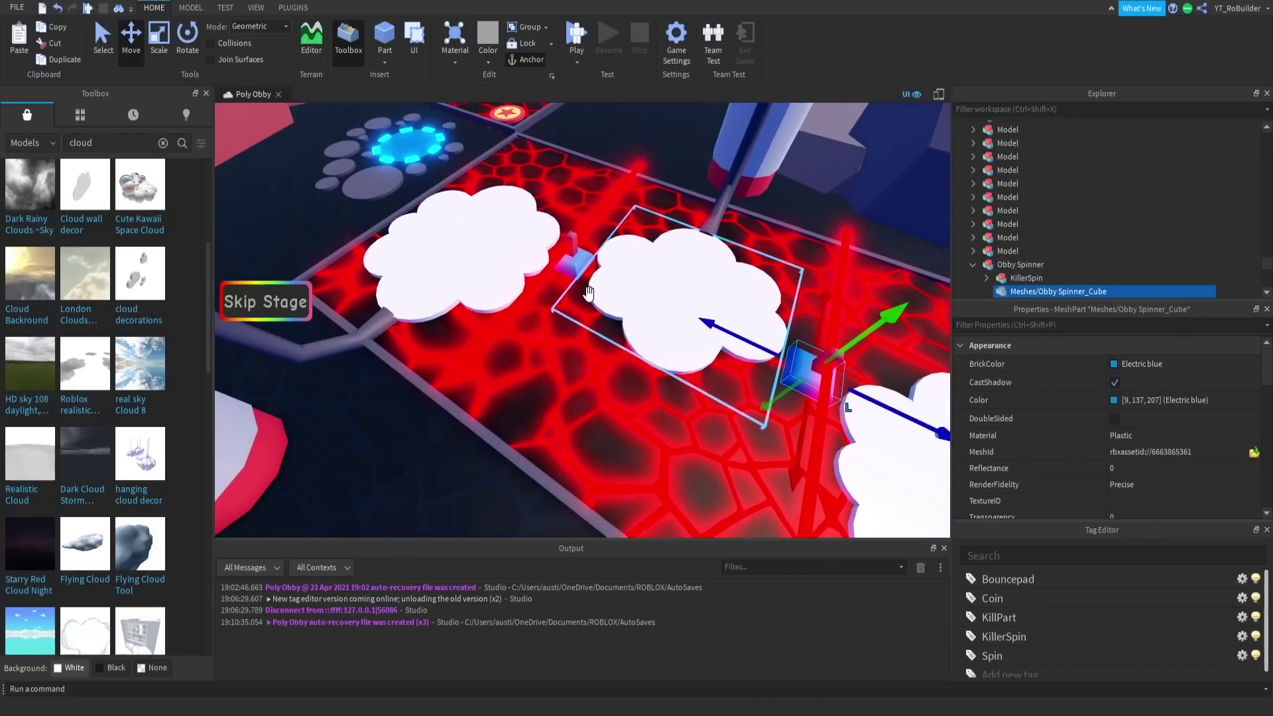
{"action": "left_click", "coordinate": [575, 271], "text": "ctrl"}
{"action": "left_click", "coordinate": [1141, 363]}
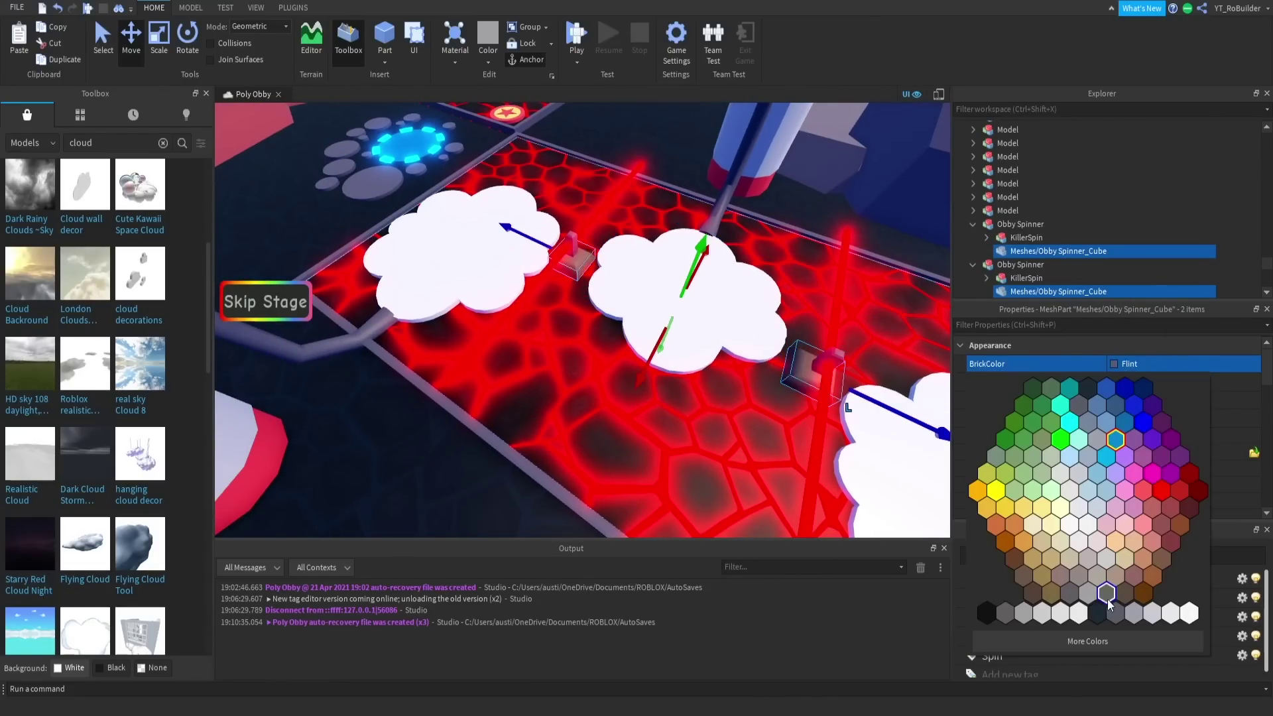
{"action": "left_click", "coordinate": [1094, 609]}
{"action": "right_click_drag", "start_coordinate": [644, 215], "coordinate": [644, 213]}
{"action": "left_click", "coordinate": [644, 214]}
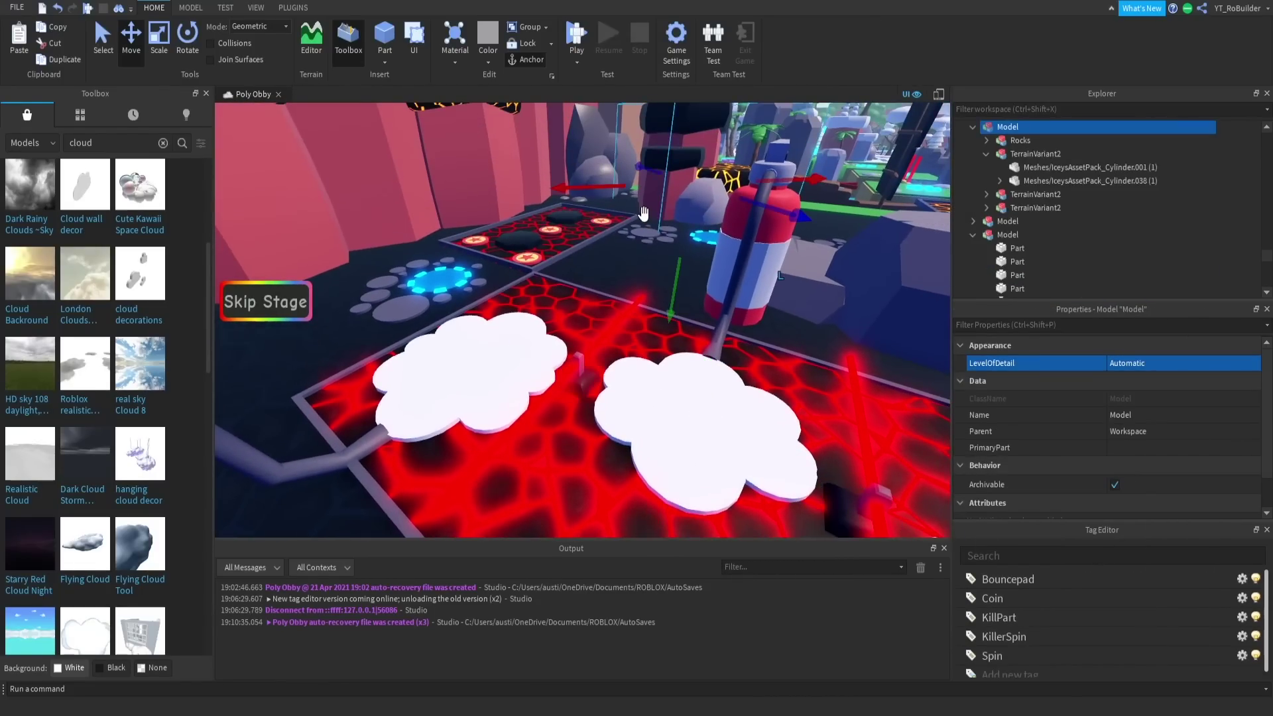
{"action": "left_click", "coordinate": [618, 260]}
- Examine the cloud and spinner stage and the surrounding volcanic stages from above and at close range
{"action": "right_click_drag", "start_coordinate": [611, 304], "coordinate": [606, 324]}
{"action": "scroll", "coordinate": [607, 324], "scroll_direction": "down", "scroll_amount": 4}
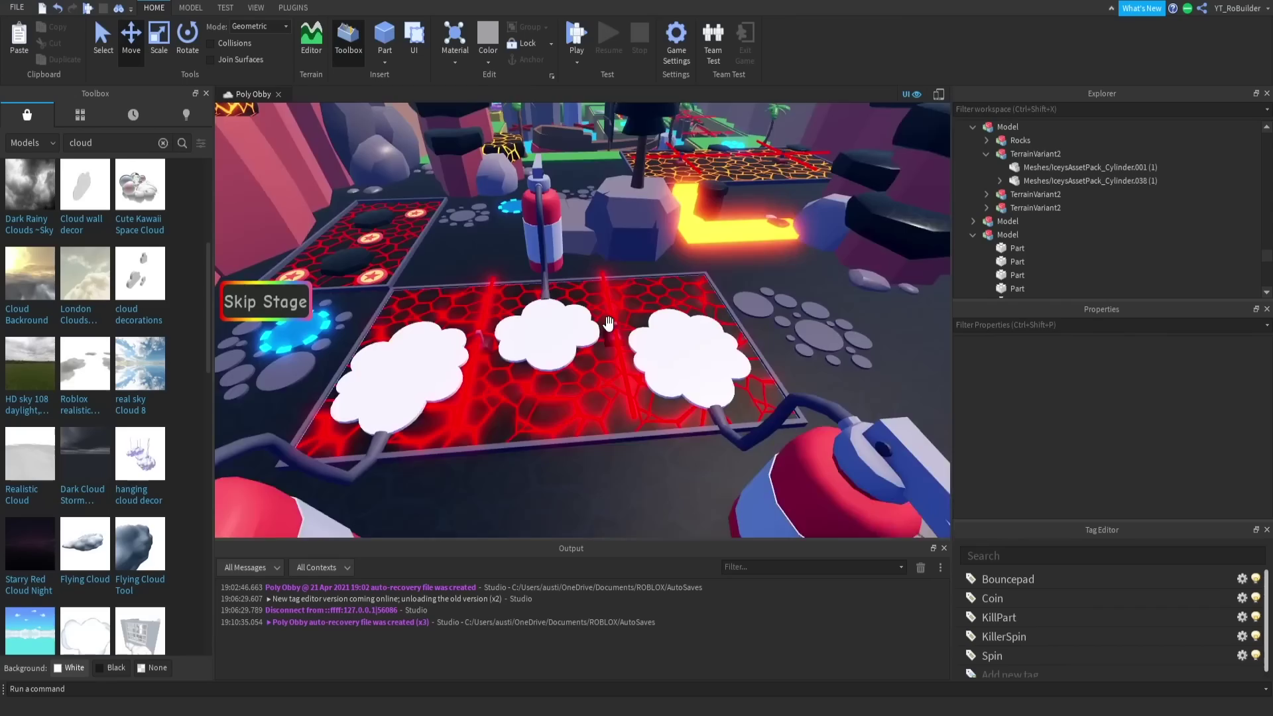
{"action": "right_click_drag", "start_coordinate": [661, 359], "coordinate": [572, 294]}
{"action": "scroll", "coordinate": [660, 359], "scroll_direction": "down", "scroll_amount": 5}
{"action": "scroll", "coordinate": [613, 281], "scroll_direction": "up", "scroll_amount": 5}
{"action": "scroll", "coordinate": [706, 196], "scroll_direction": "down", "scroll_amount": 4}
{"action": "scroll", "coordinate": [572, 295], "scroll_direction": "down", "scroll_amount": 1}
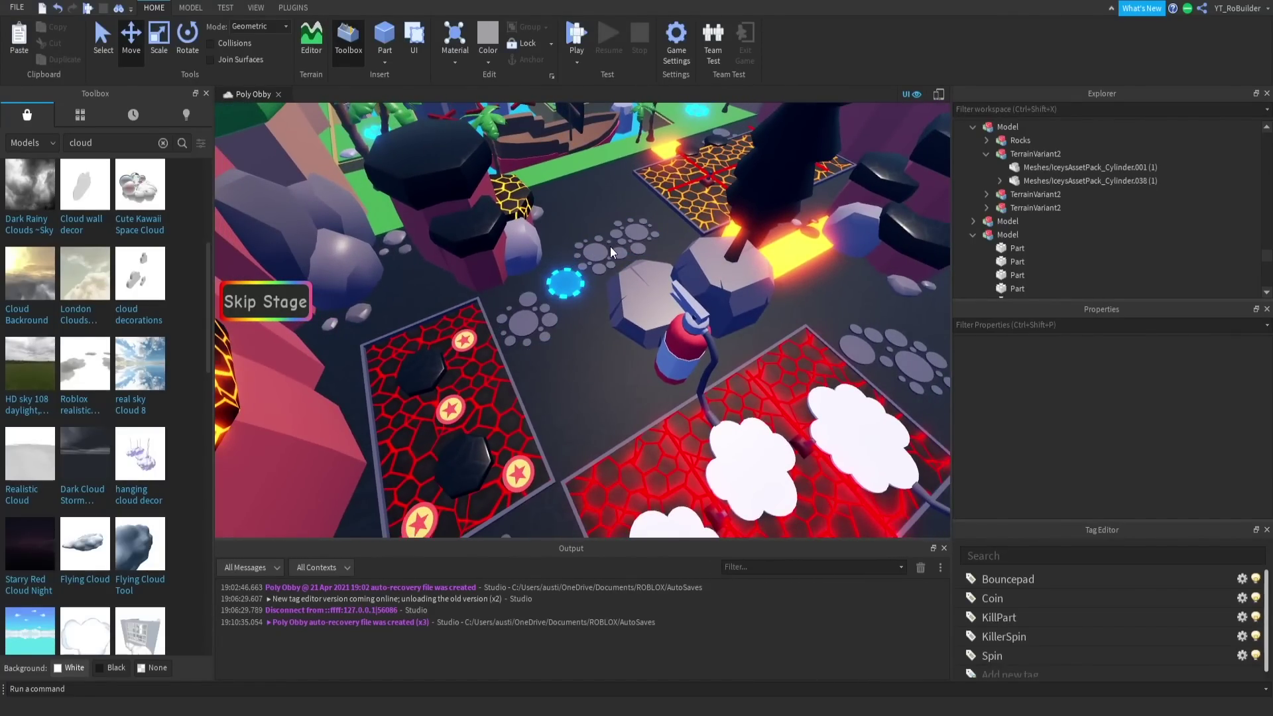
{"action": "scroll", "coordinate": [589, 317], "scroll_direction": "down", "scroll_amount": 4}
{"action": "right_click_drag", "start_coordinate": [589, 317], "coordinate": [588, 316]}
- Reposition the dark tree together with the boulder beneath it beside the fire extinguisher stage
{"action": "left_click", "coordinate": [533, 342]}
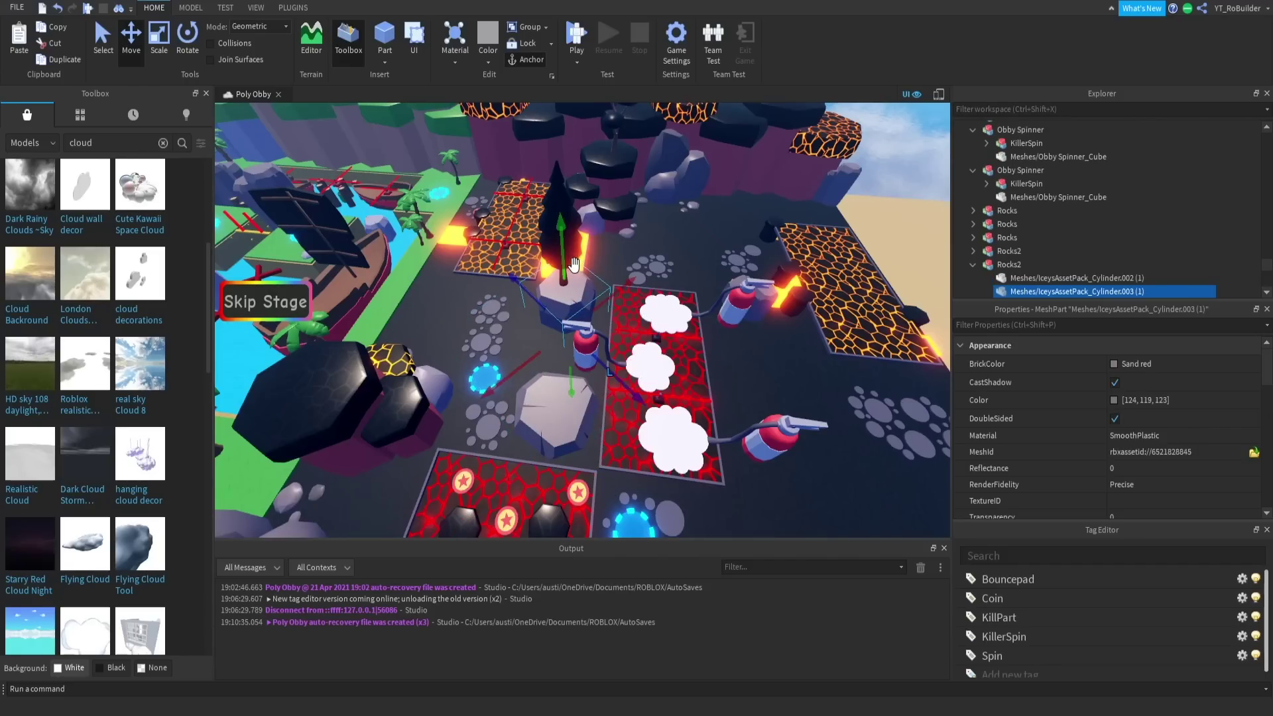
{"action": "left_click", "coordinate": [565, 201], "text": "ctrl"}
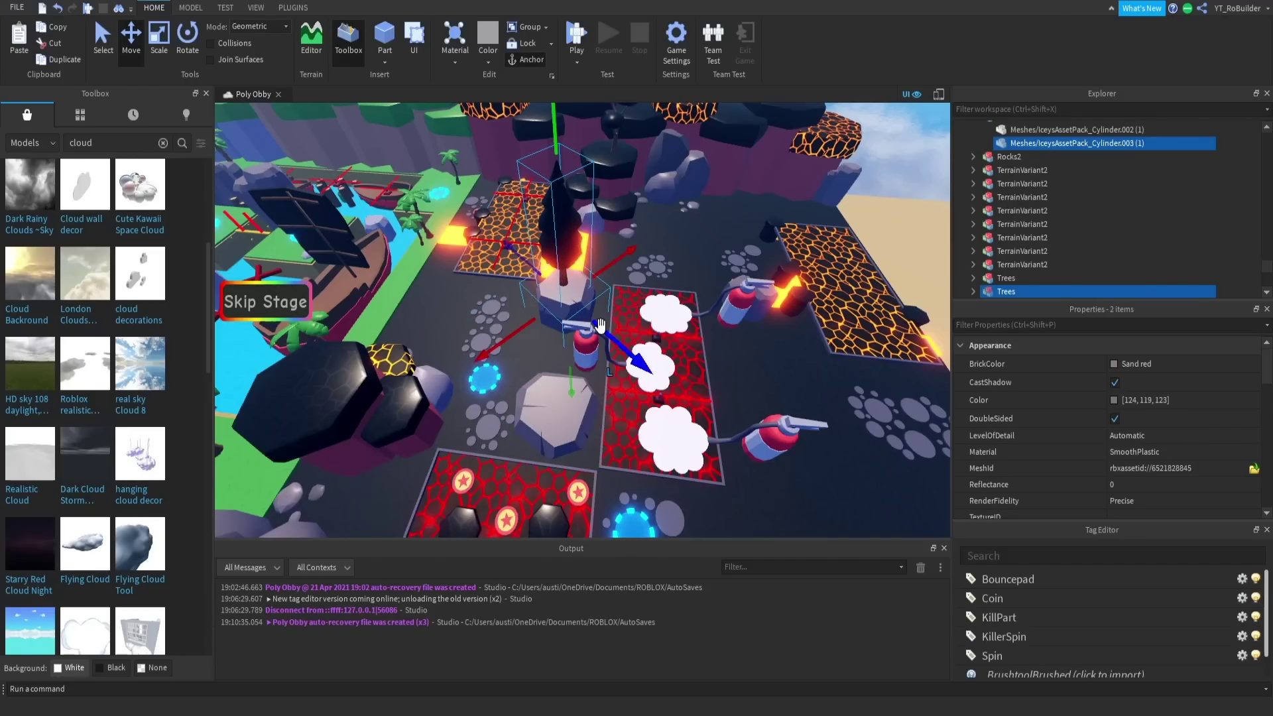
{"action": "left_click_drag", "start_coordinate": [599, 324], "coordinate": [609, 333]}
{"action": "left_click_drag", "start_coordinate": [608, 279], "coordinate": [611, 271]}
{"action": "right_click_drag", "start_coordinate": [678, 245], "coordinate": [678, 244]}
{"action": "left_click", "coordinate": [678, 245]}
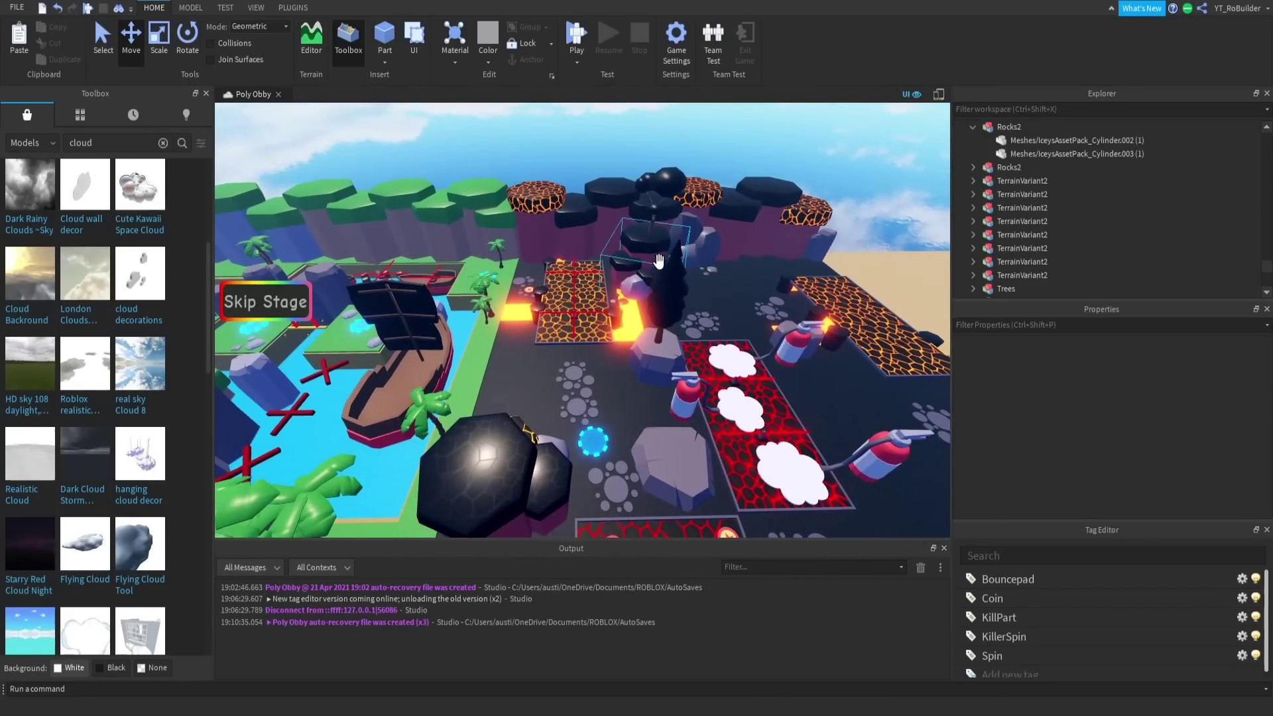
- Try inserting the cloud decorations model from the model library onto the lava stage, and delete it
{"action": "right_click_drag", "start_coordinate": [663, 372], "coordinate": [665, 383]}
{"action": "scroll", "coordinate": [666, 384], "scroll_direction": "up", "scroll_amount": 5}
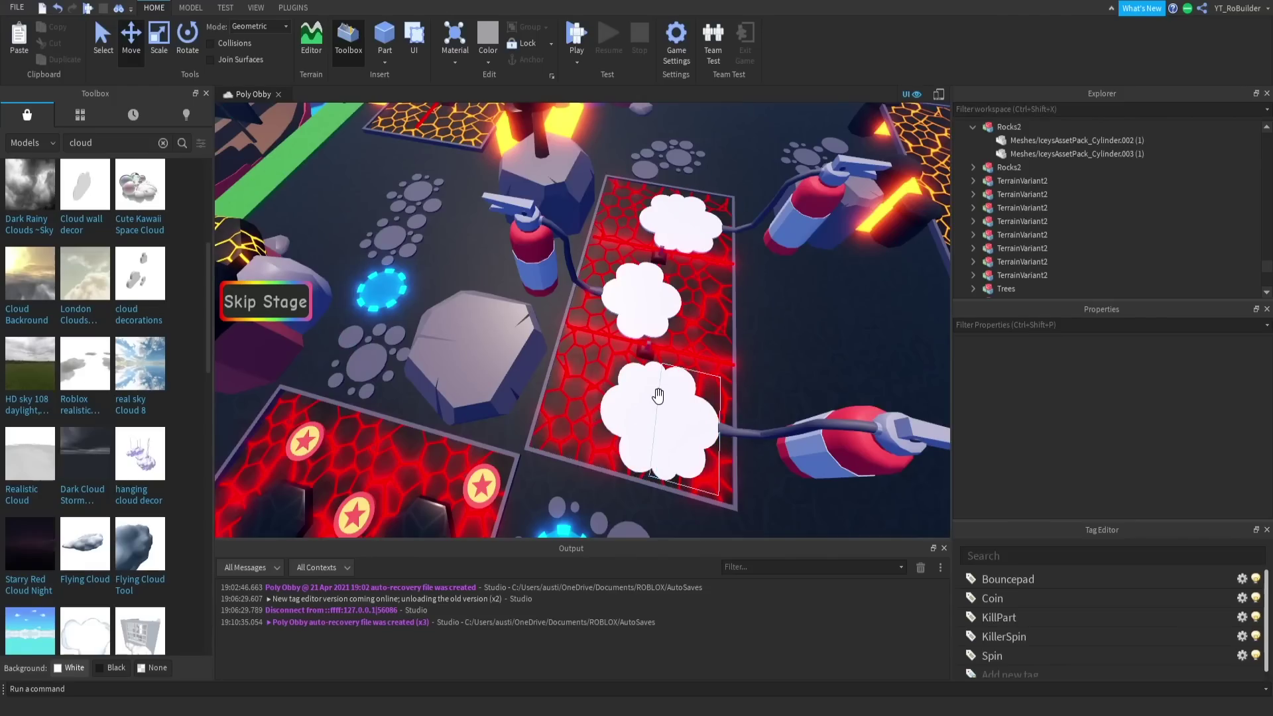
{"action": "left_click", "coordinate": [650, 395]}
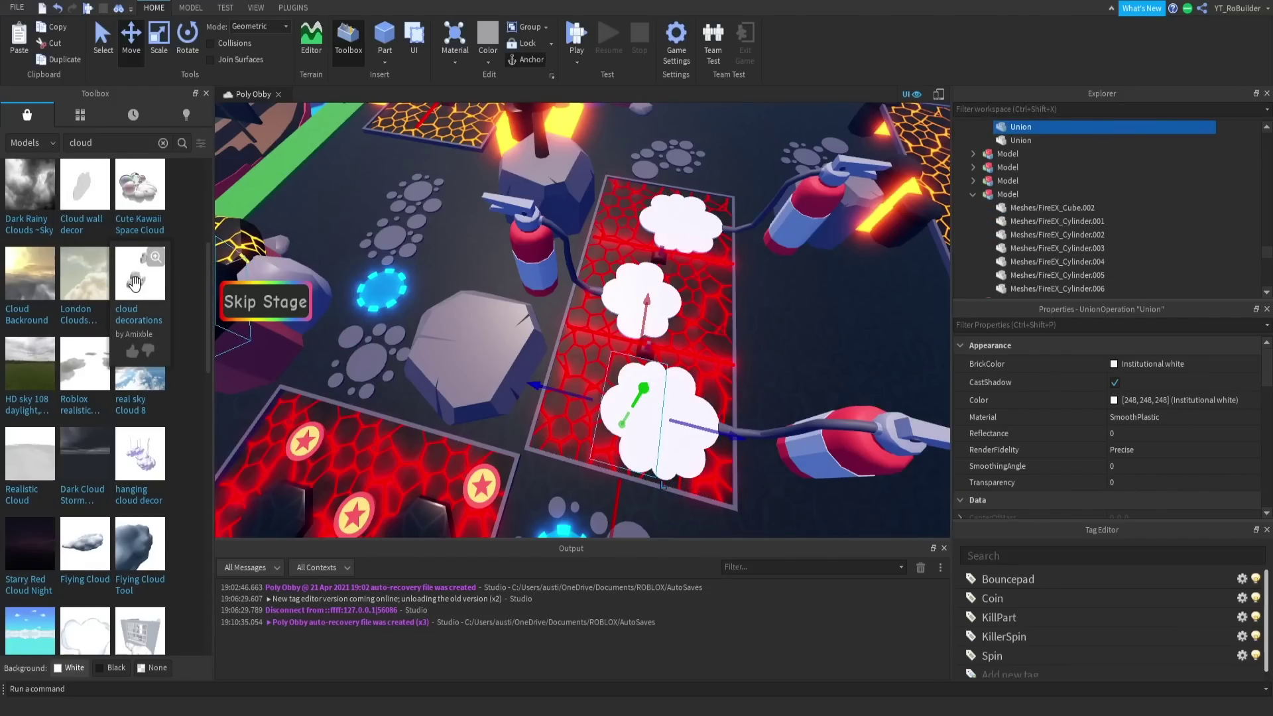
{"action": "left_click", "coordinate": [135, 284]}
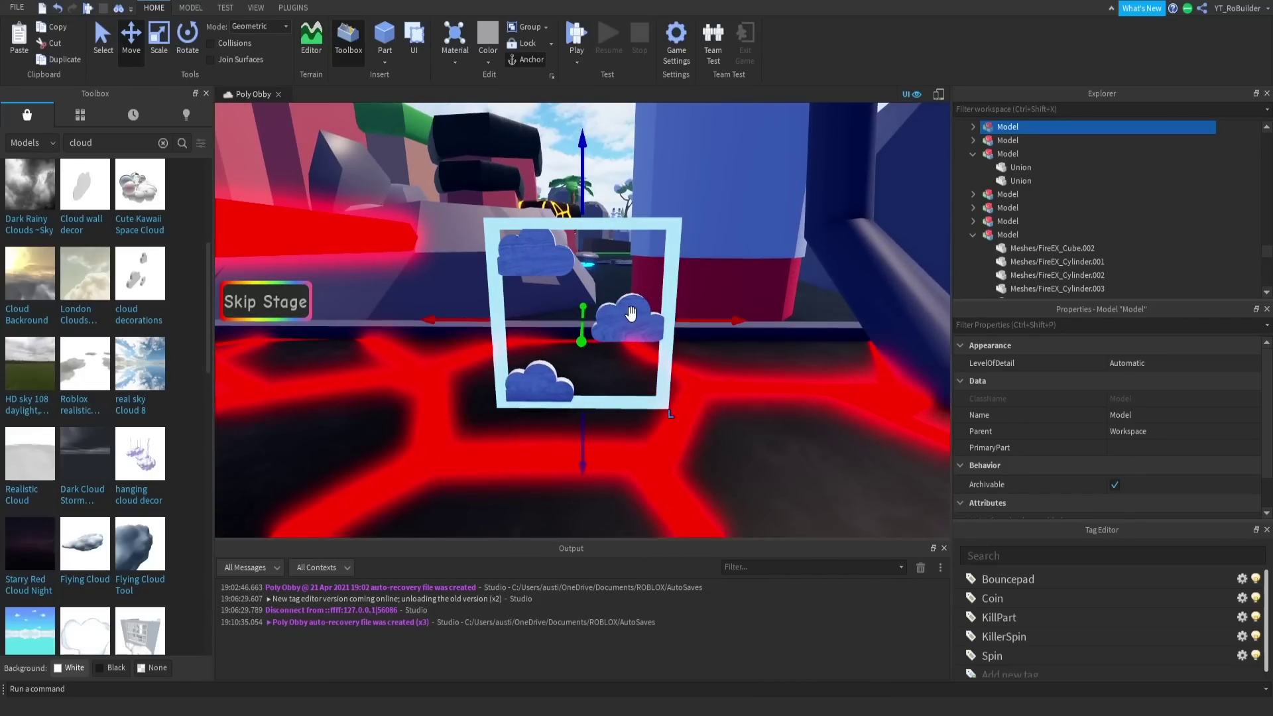
{"action": "key", "text": "Delete"}
- Reset the model library search to an empty query and view the fire extinguisher stage looking towards the desert gears
{"action": "right_click_drag", "start_coordinate": [599, 270], "coordinate": [602, 288]}
{"action": "scroll", "coordinate": [598, 271], "scroll_direction": "down", "scroll_amount": 3}
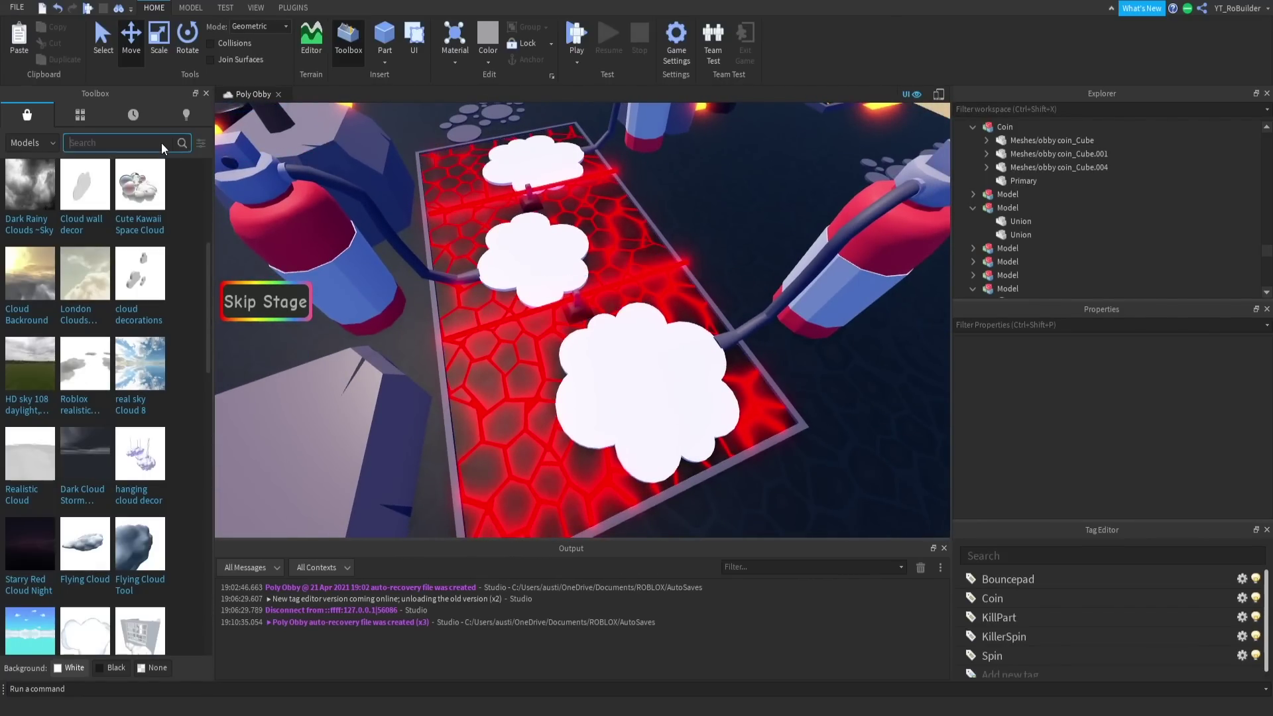
{"action": "key", "text": "Return"}
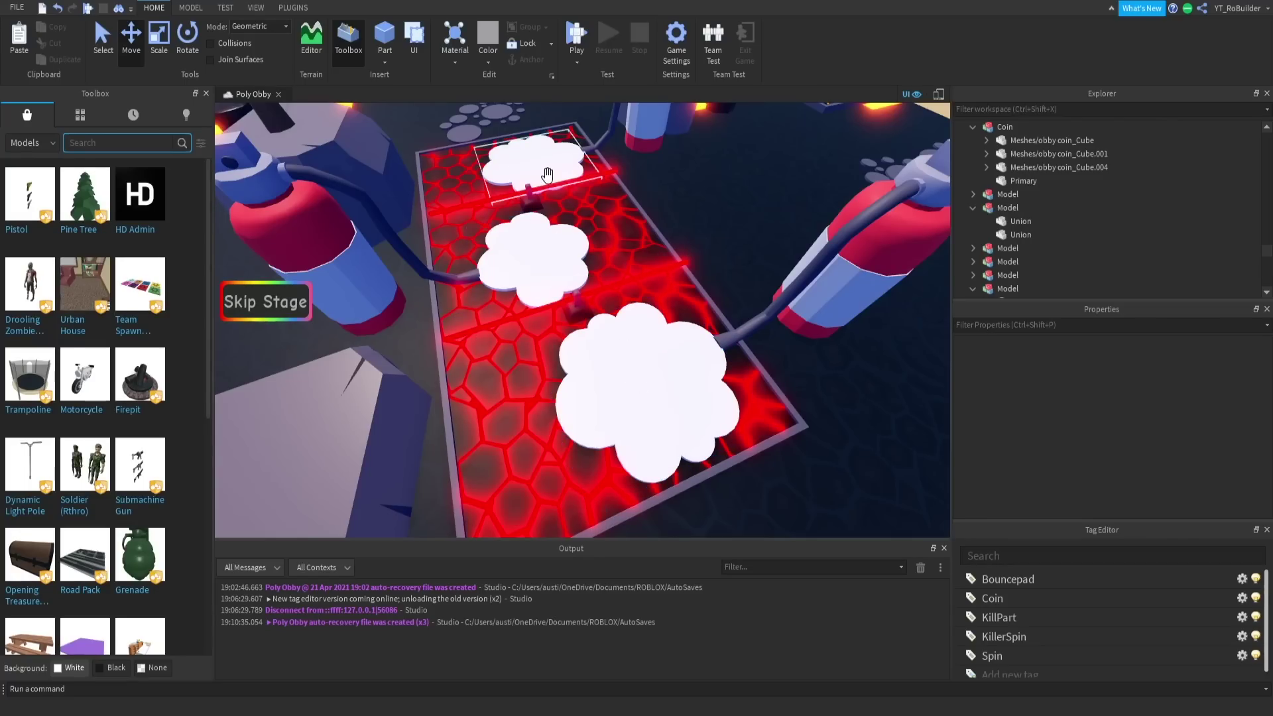
{"action": "key", "text": "s"}
{"action": "right_click_drag", "start_coordinate": [590, 272], "coordinate": [591, 272]}
{"action": "key", "text": "d"}
{"action": "key", "text": "s"}
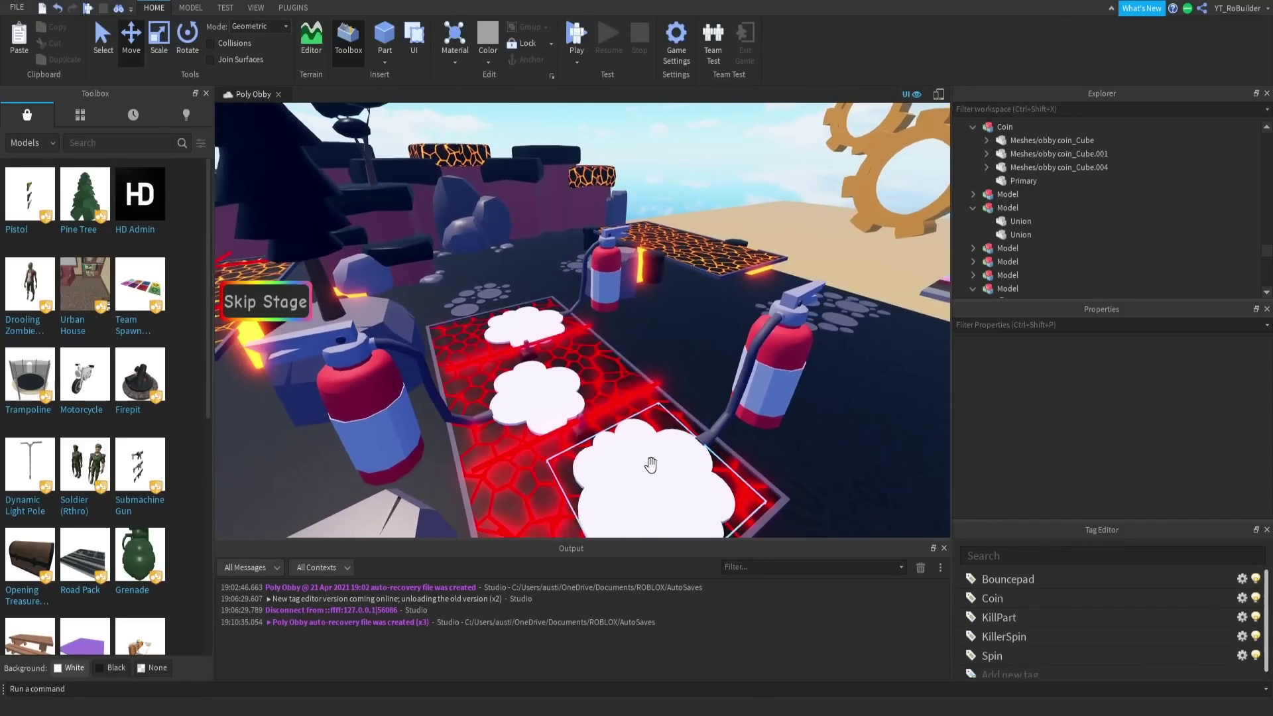
- View the fire extinguisher and cloud stage from several angles together with the surrounding volcanic stages
{"action": "key", "text": "a"}
{"action": "right_click_drag", "start_coordinate": [668, 427], "coordinate": [657, 424]}
{"action": "key", "text": "s"}
{"action": "key", "text": "a"}
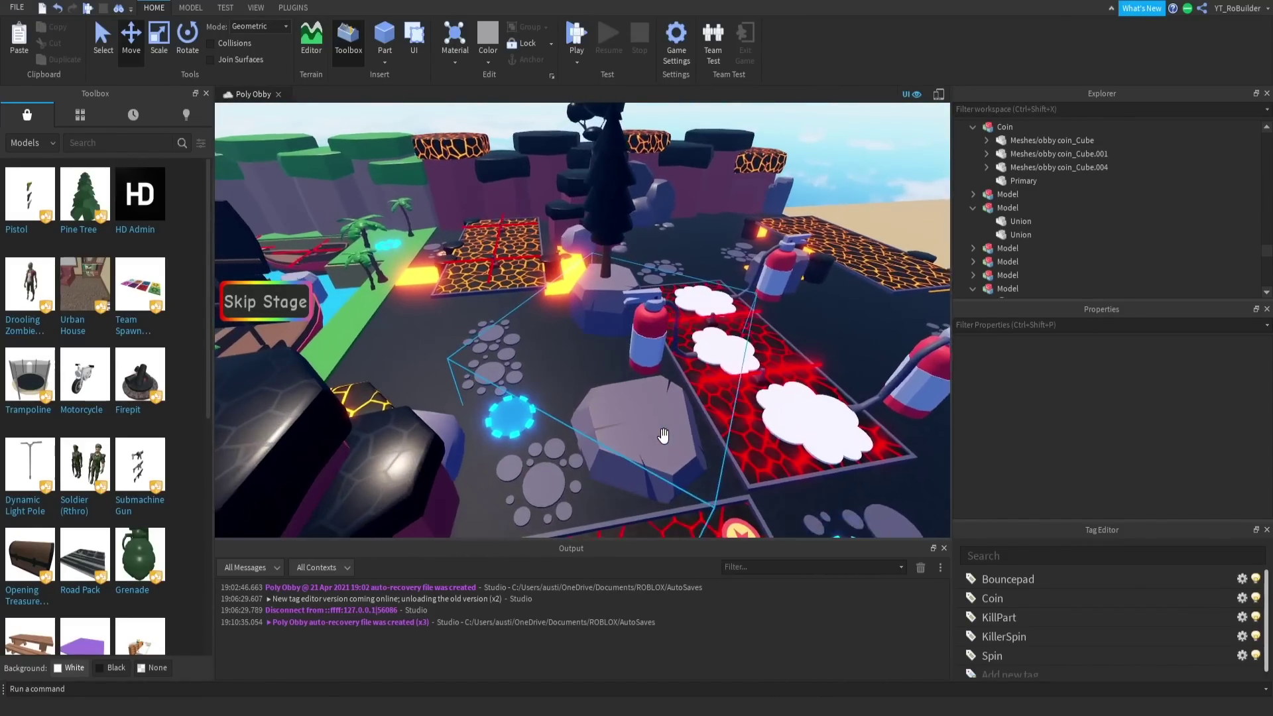
{"action": "key", "text": "w"}
{"action": "key", "text": "d"}
{"action": "key", "text": "d"}
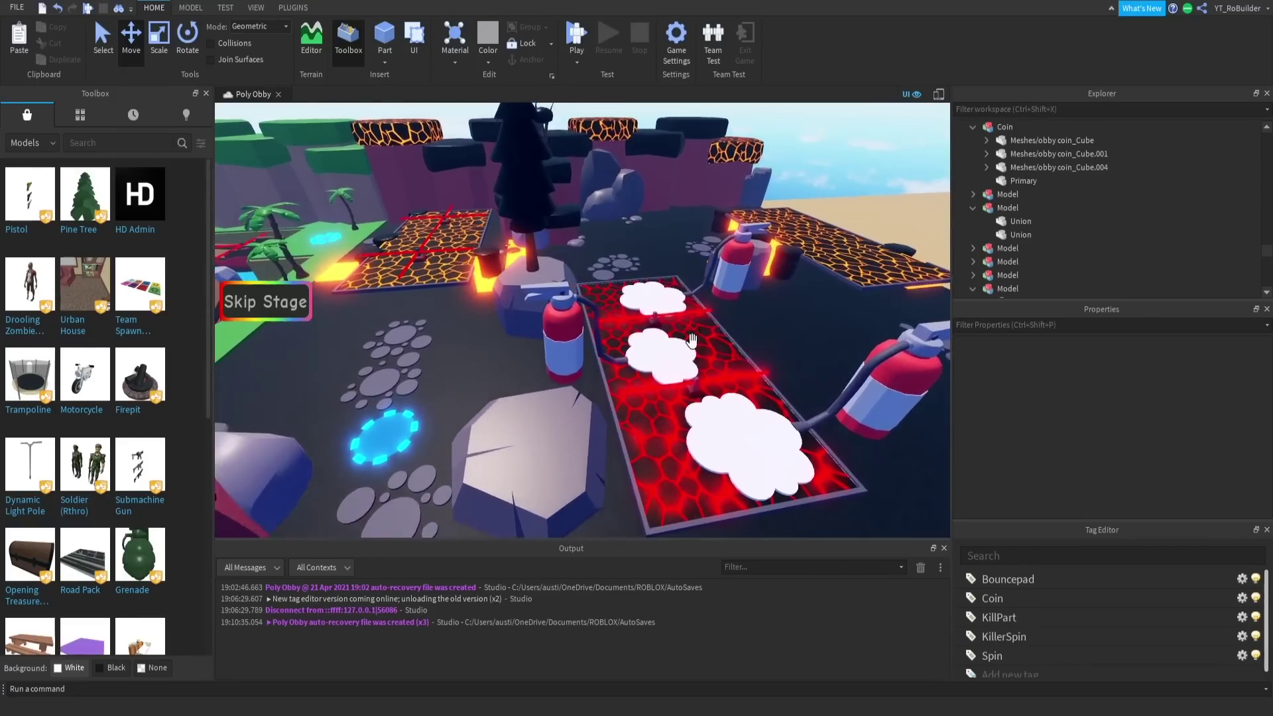
{"action": "key", "text": "s"}
{"action": "key", "text": "w"}
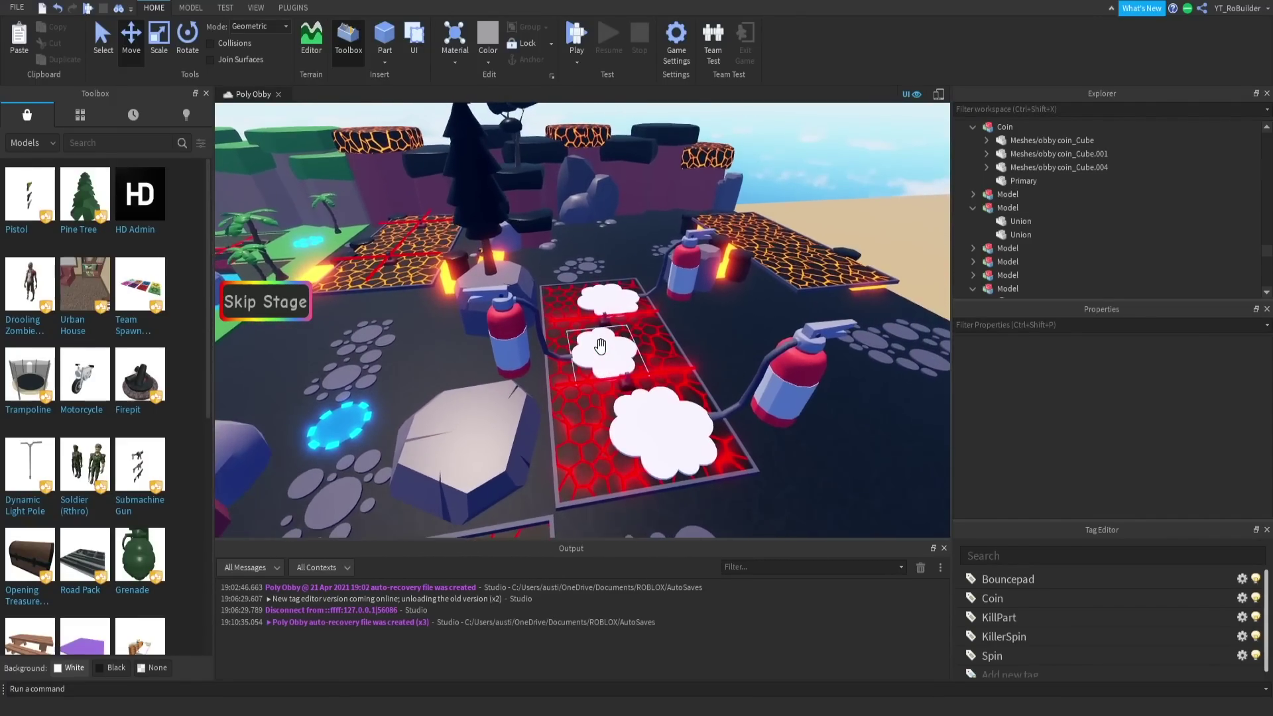
{"action": "key", "text": "s"}
{"action": "right_click_drag", "start_coordinate": [650, 384], "coordinate": [628, 400]}
{"action": "key", "text": "w"}
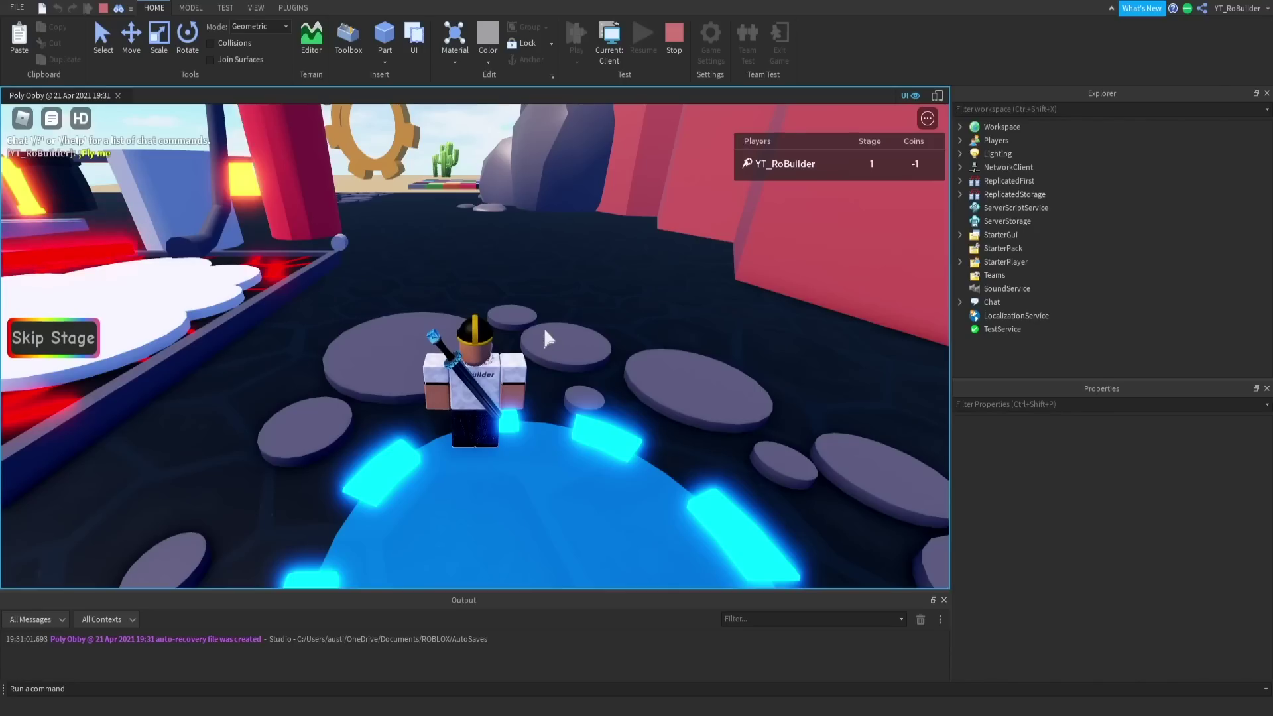
- Playtest the red lava stage, walking up from its checkpoint and jumping across the cloud platforms between the spinners
{"action": "key", "text": "d"}
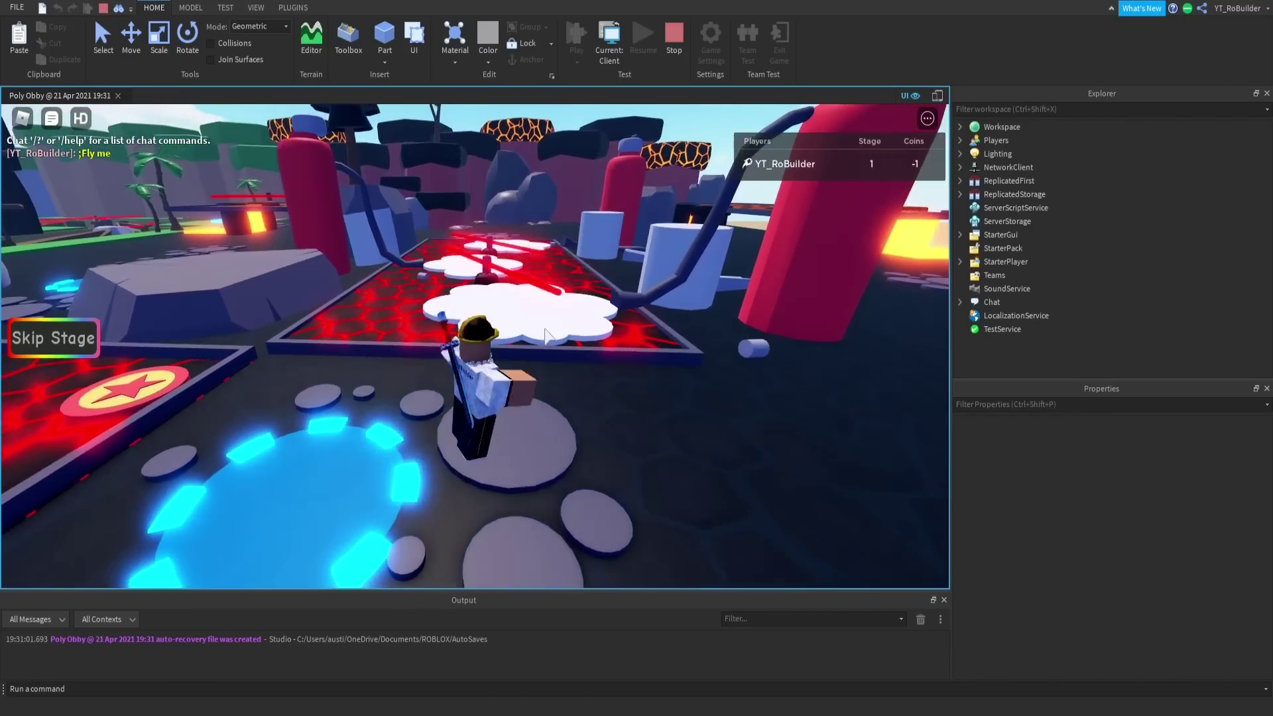
{"action": "key", "text": "s"}
{"action": "mouse_move", "coordinate": [53, 133]}
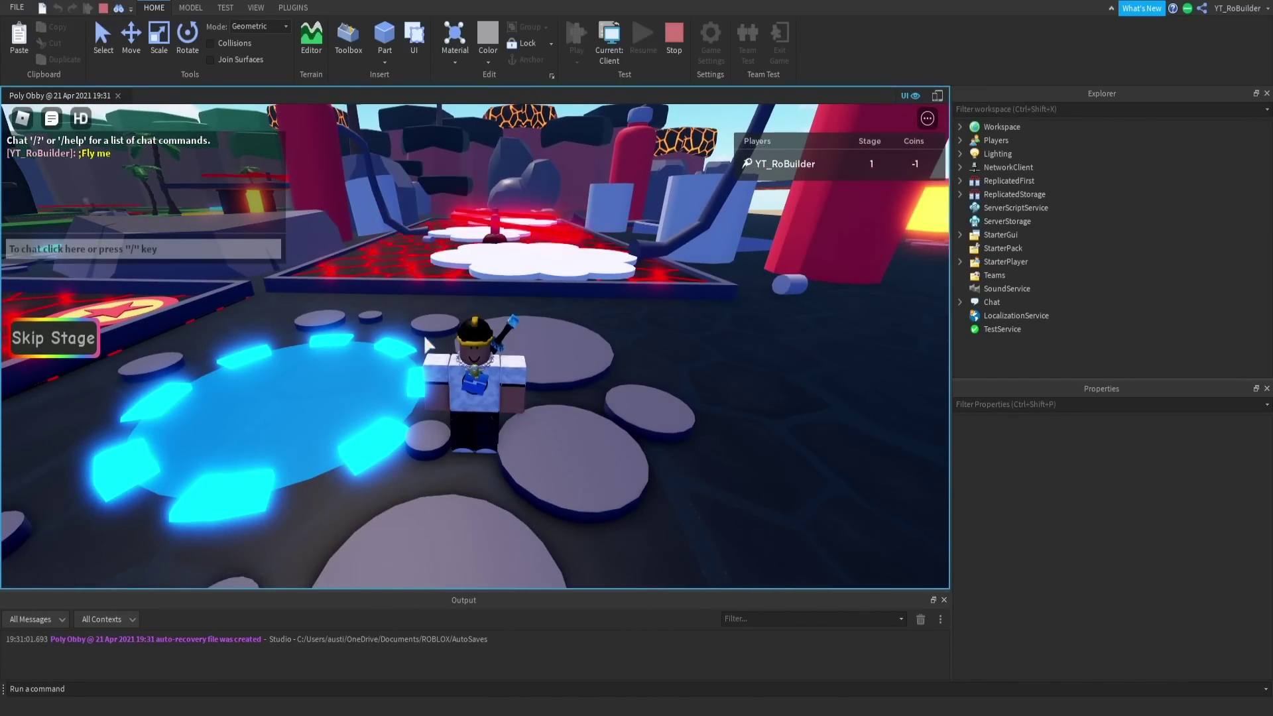
{"action": "key", "text": "w"}
{"action": "right_click_drag", "start_coordinate": [524, 296], "coordinate": [525, 296]}
{"action": "key", "text": "w"}
{"action": "key", "text": "s"}
{"action": "key", "text": "w"}
{"action": "key", "text": "s"}
{"action": "key", "text": "w"}
{"action": "key", "text": "space"}
{"action": "key", "text": "w"}
{"action": "key", "text": "space"}
{"action": "key", "text": "w"}
{"action": "key", "text": "w"}
{"action": "key", "text": "space"}
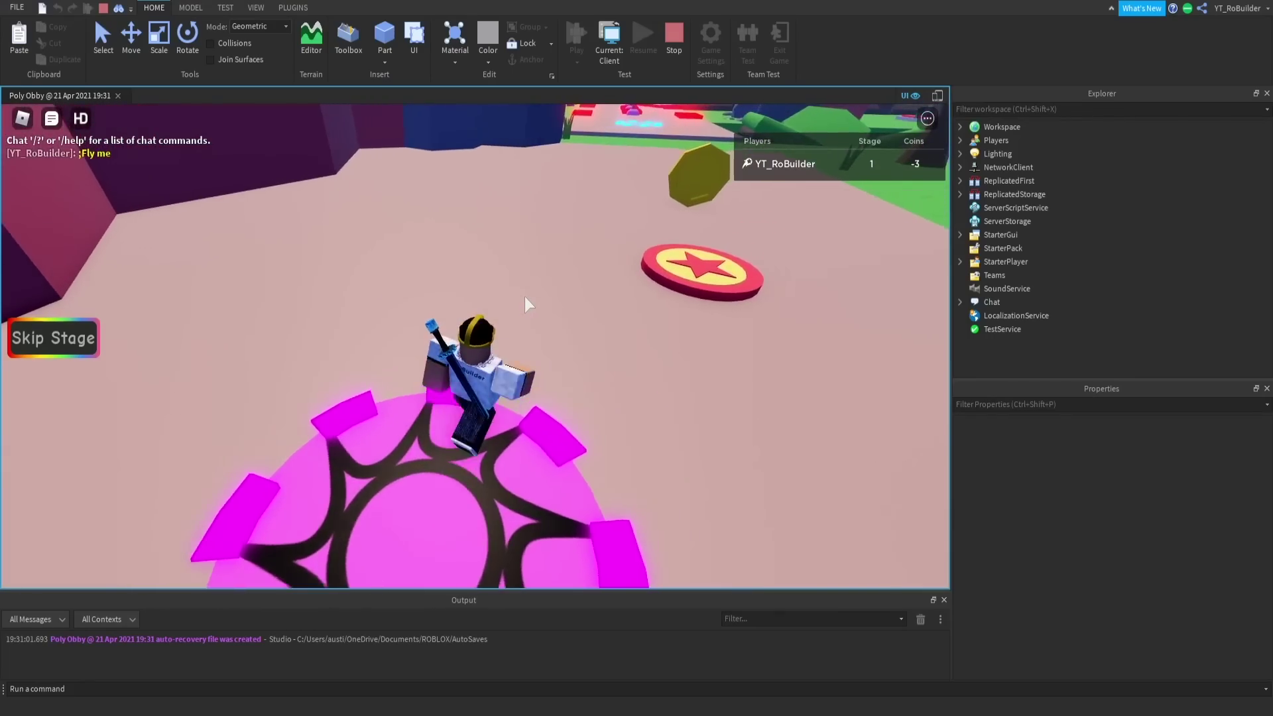
- Fly the test character from the spawn area across the map back to the checkpoint beside the cloud stage
{"action": "key", "text": "w"}
{"action": "right_click_drag", "start_coordinate": [525, 297], "coordinate": [524, 296]}
{"action": "key", "text": "w"}
{"action": "key", "text": "w"}
{"action": "key", "text": "w"}
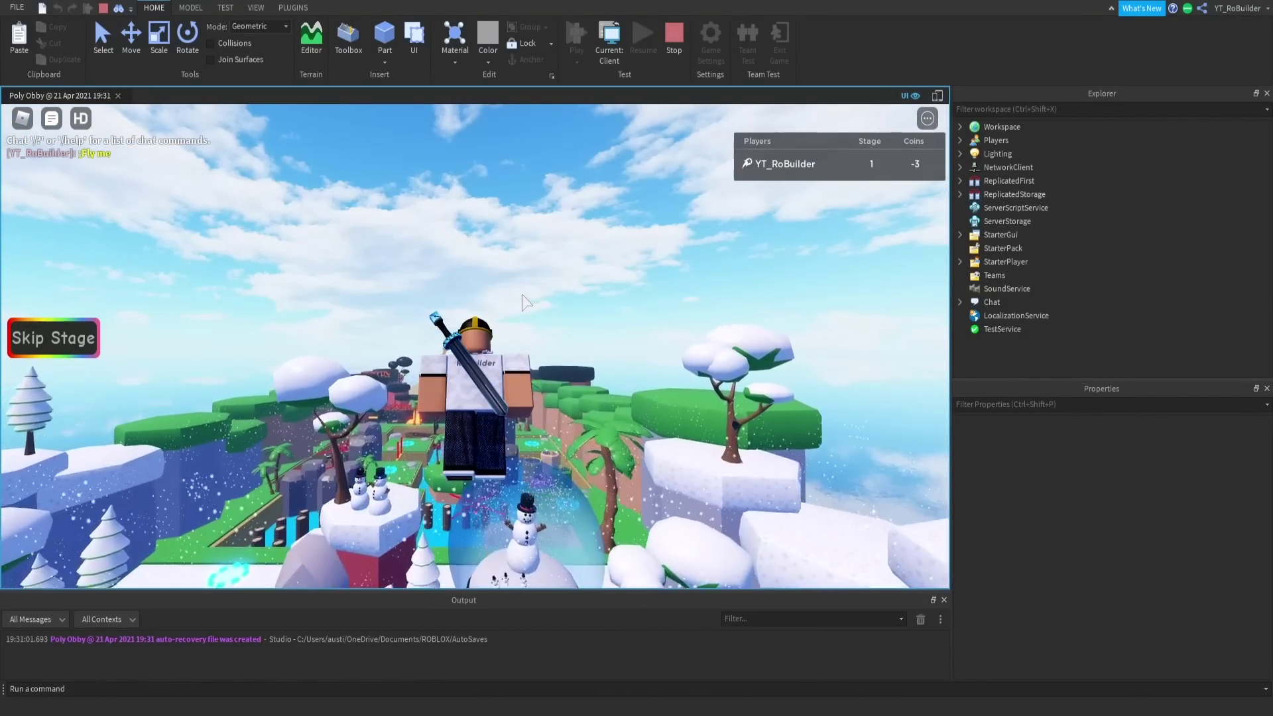
{"action": "key", "text": "w"}
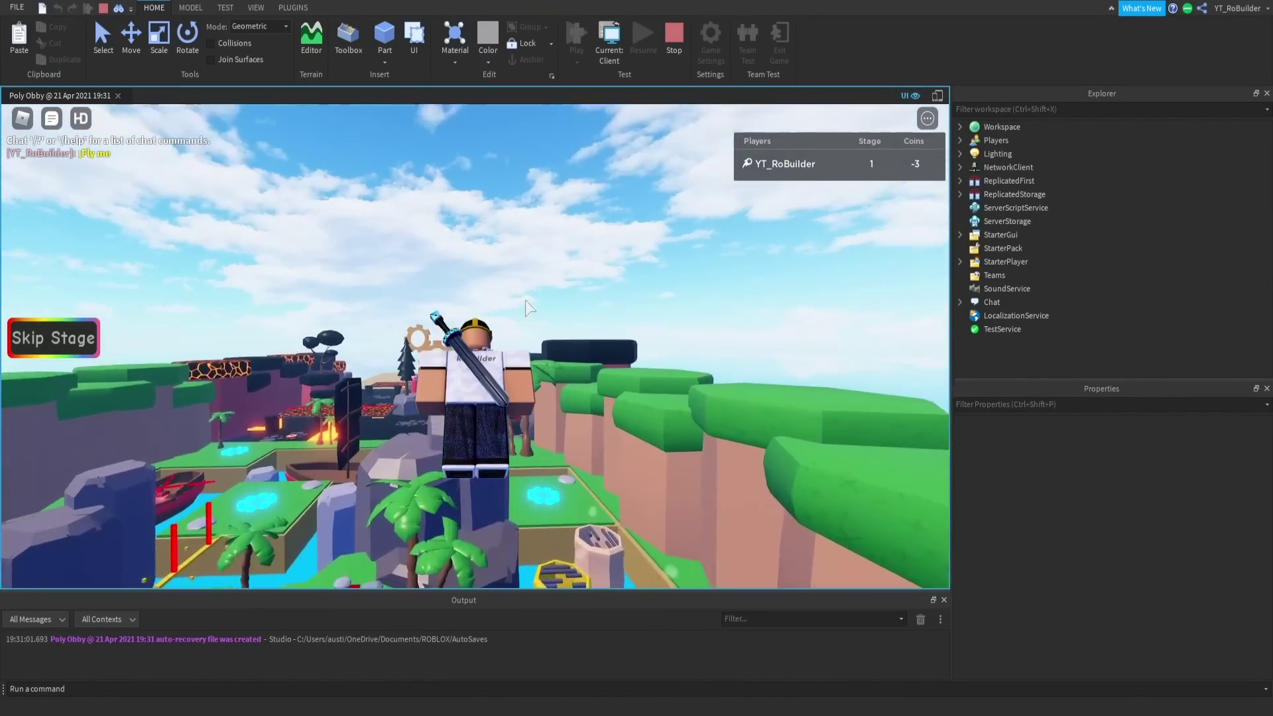
{"action": "key", "text": "w"}
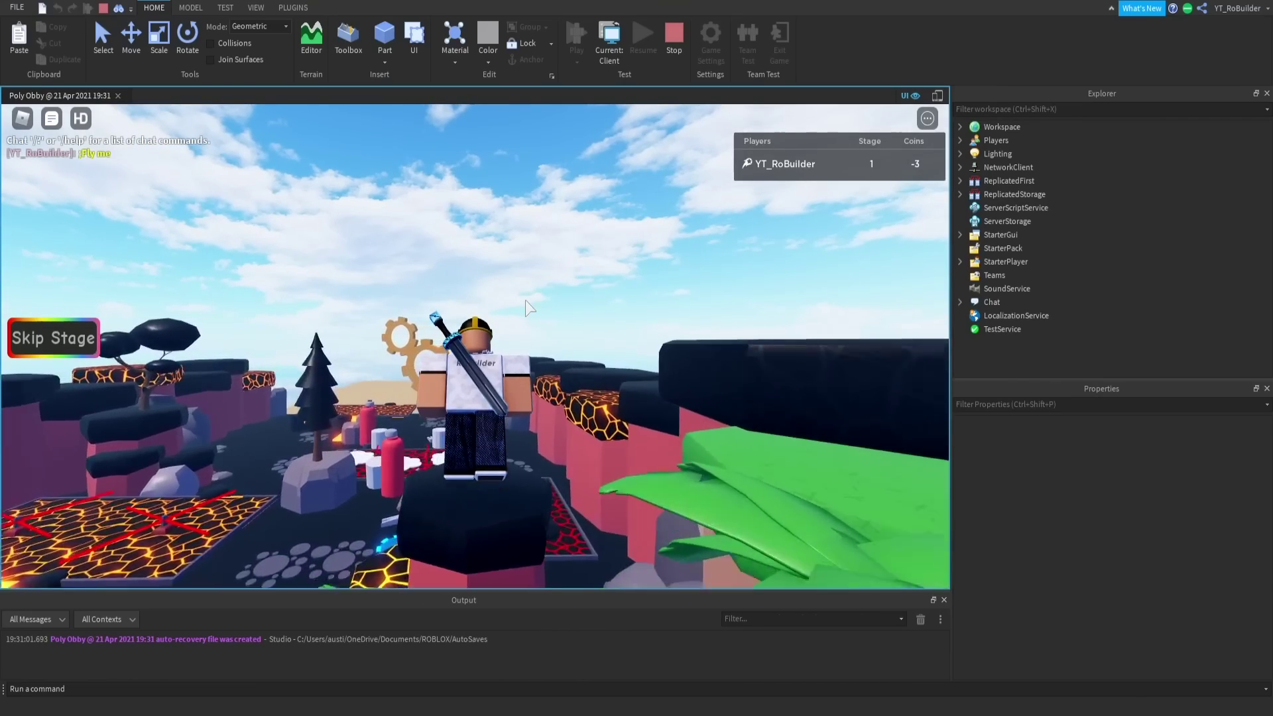
{"action": "key", "text": "w"}
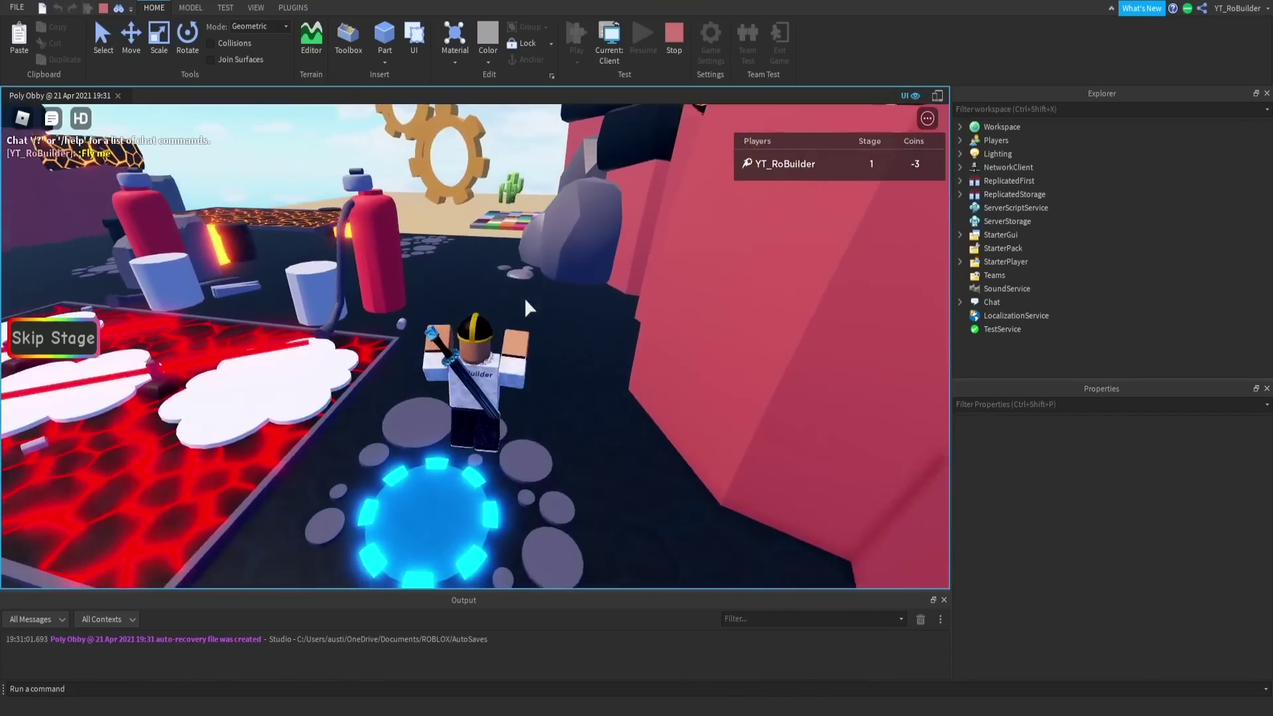
- Playtest the cloud stage again from its checkpoint, crossing the cloud platforms past the red spinners, and end the test
{"action": "right_click_drag", "start_coordinate": [526, 300], "coordinate": [525, 300]}
{"action": "key", "text": "d"}
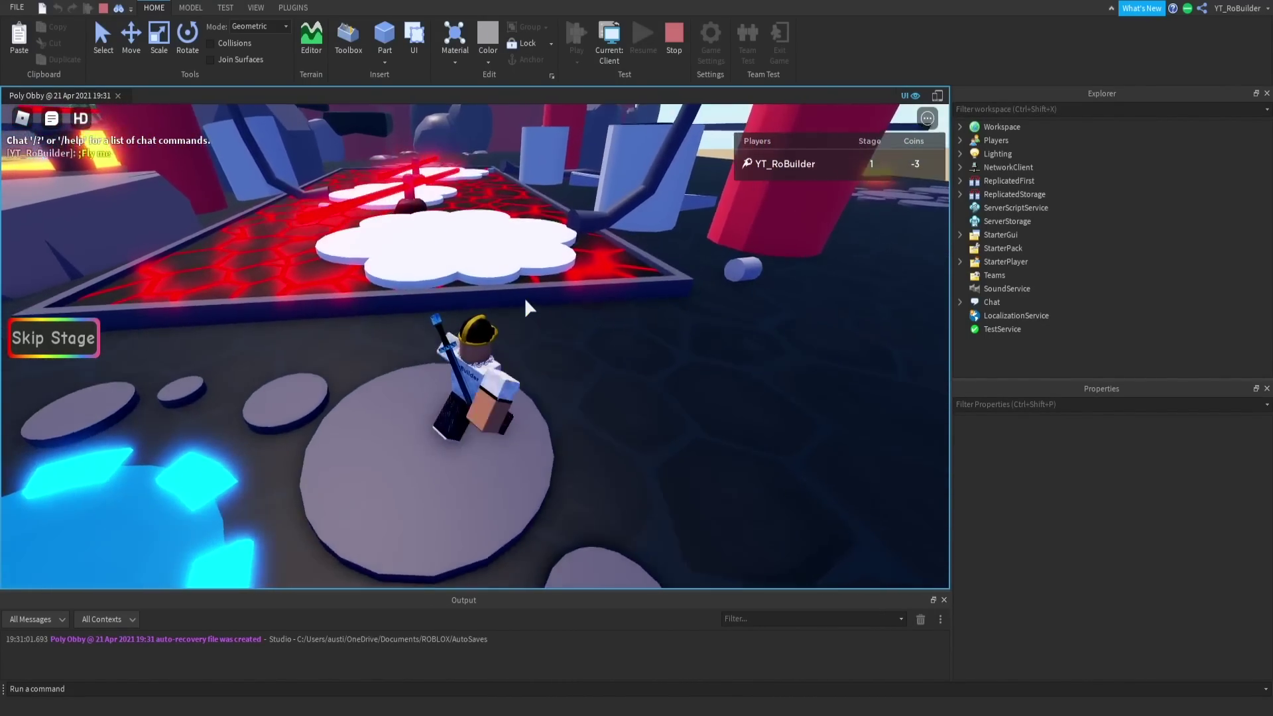
{"action": "key", "text": "w"}
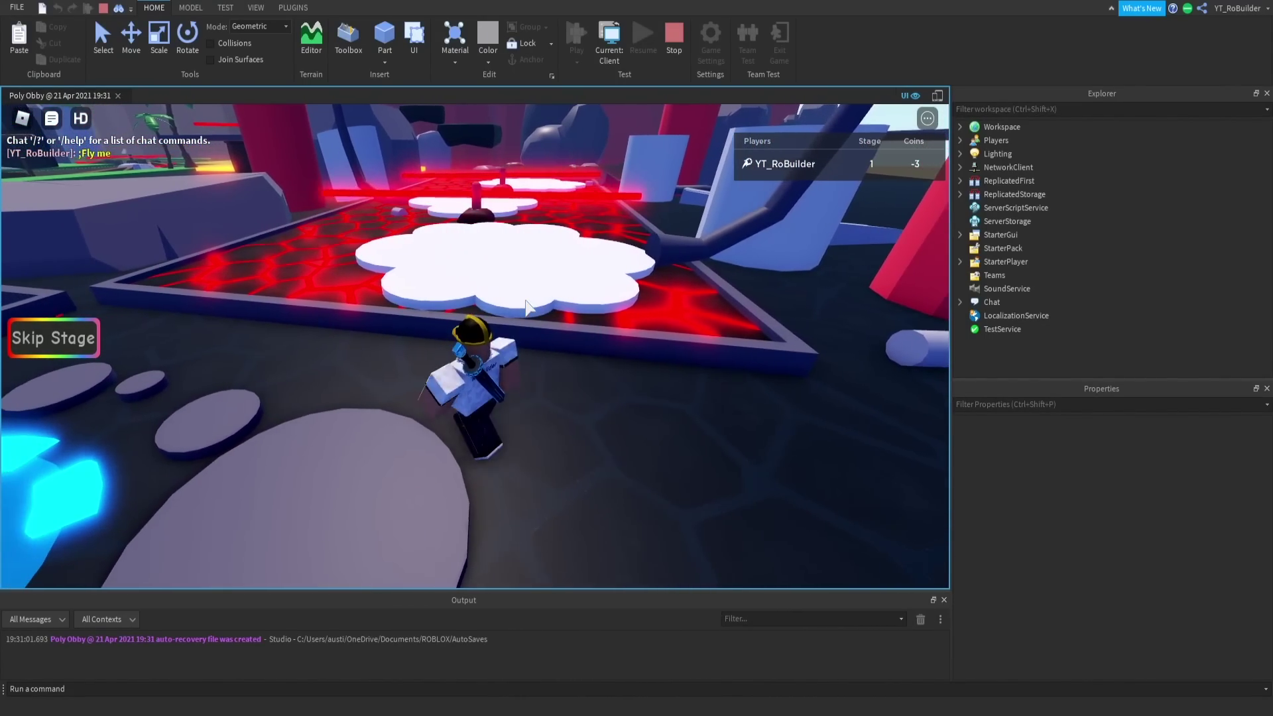
{"action": "right_click_drag", "start_coordinate": [525, 299], "coordinate": [543, 292]}
{"action": "scroll", "coordinate": [525, 300], "scroll_direction": "down", "scroll_amount": 4}
{"action": "scroll", "coordinate": [520, 340], "scroll_direction": "up", "scroll_amount": 5}
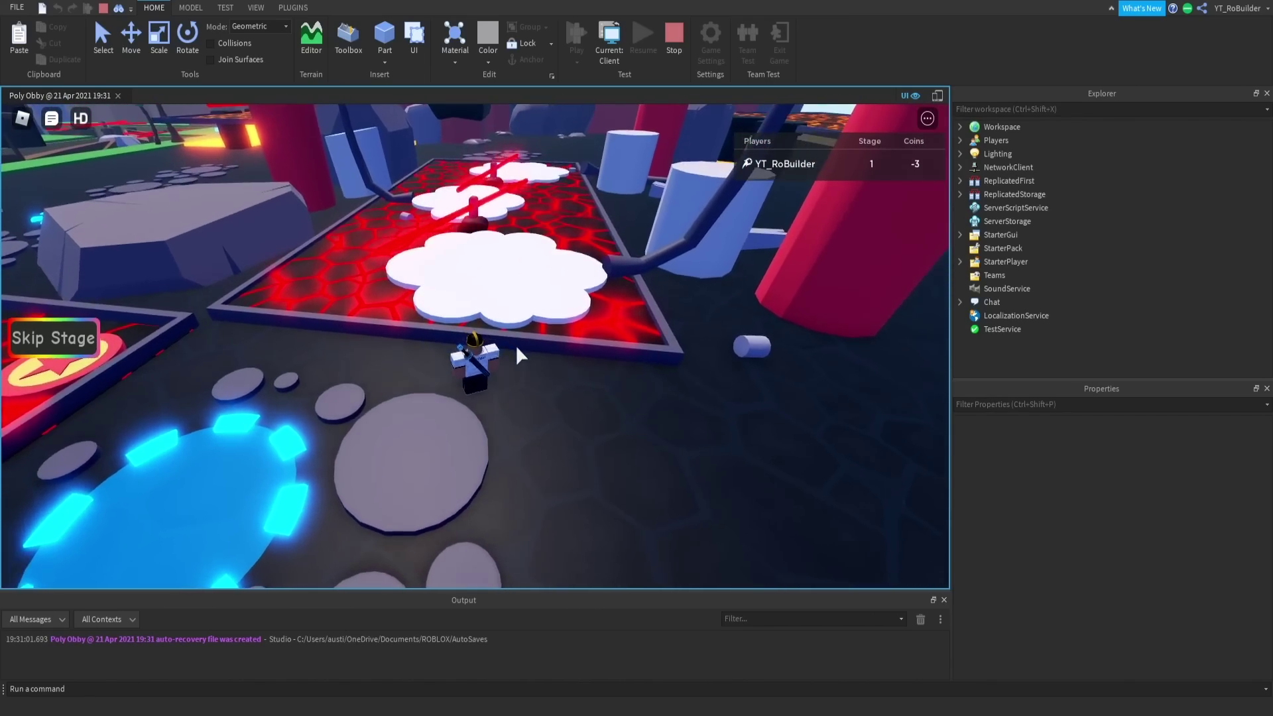
{"action": "key", "text": "w"}
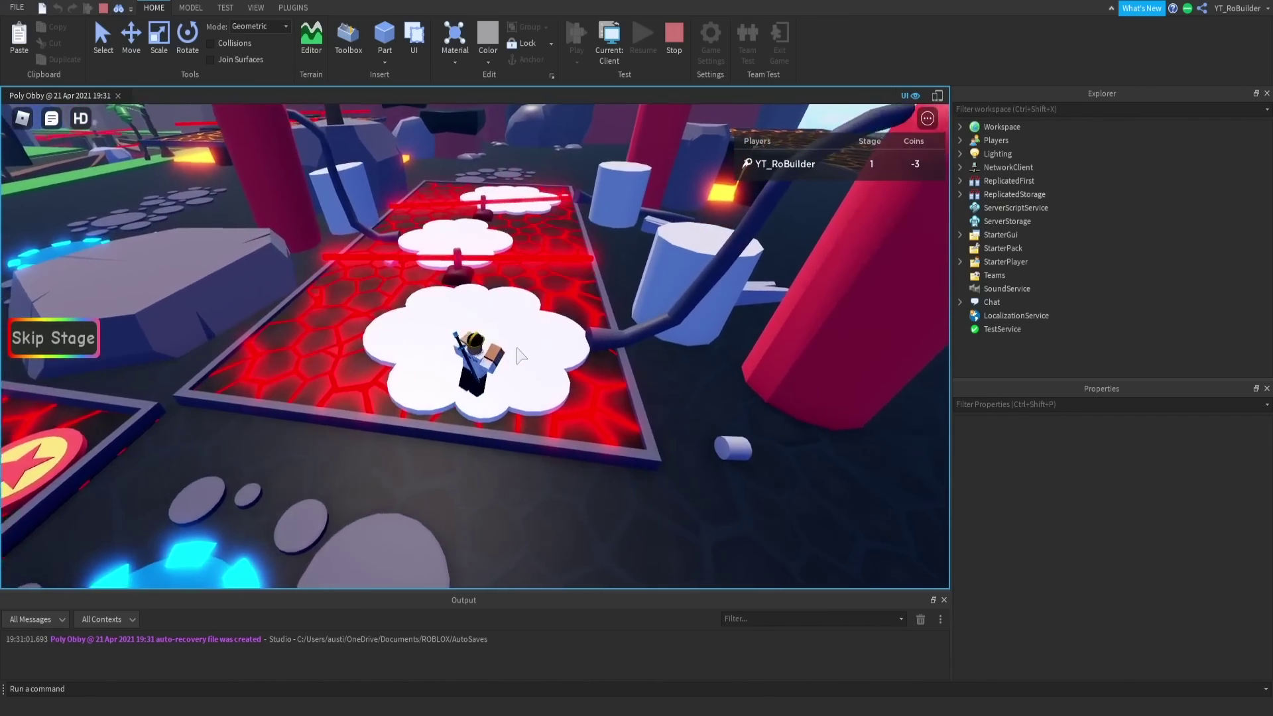
{"action": "right_click_drag", "start_coordinate": [518, 356], "coordinate": [515, 356]}
{"action": "scroll", "coordinate": [518, 357], "scroll_direction": "up", "scroll_amount": 2}
{"action": "key", "text": "w"}
{"action": "key", "text": "space"}
{"action": "key", "text": "w"}
{"action": "key", "text": "e"}
{"action": "key", "text": "w"}
{"action": "key", "text": "w"}
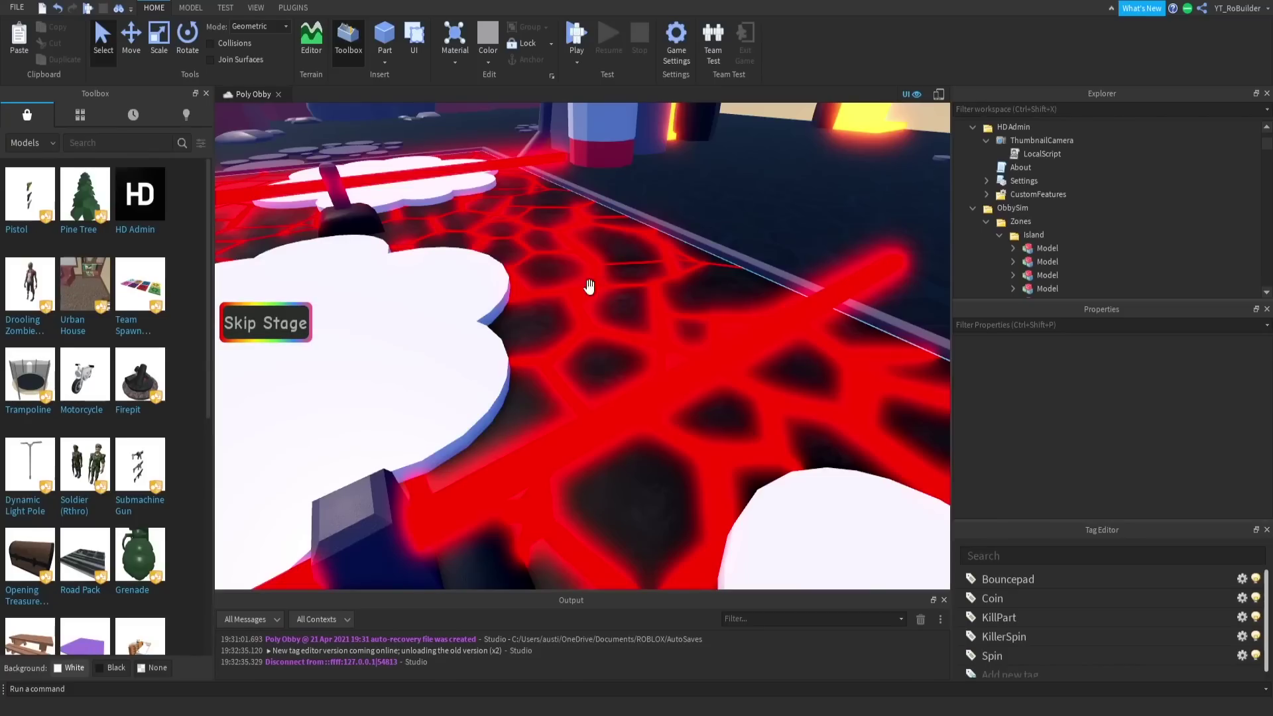
- Examine the fire extinguisher stage from above and the dark ground with stone clusters beyond its far end
{"action": "scroll", "coordinate": [587, 284], "scroll_direction": "down", "scroll_amount": 5}
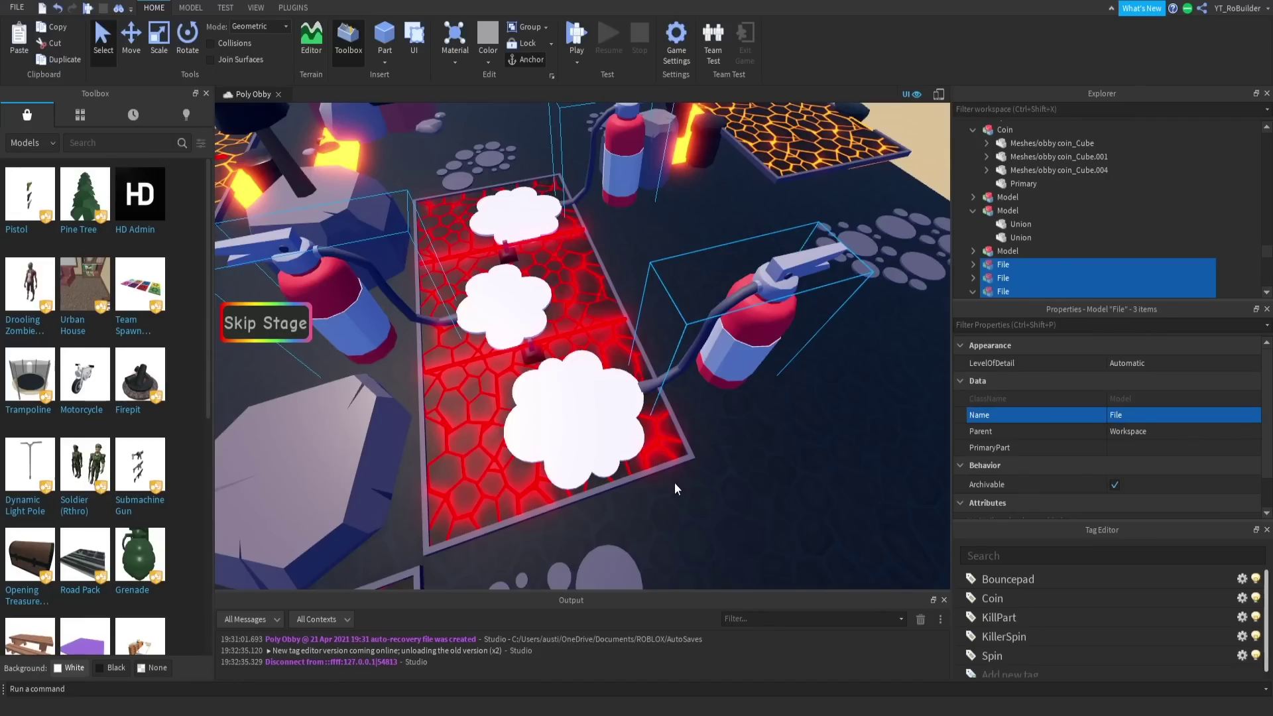
{"action": "right_click_drag", "start_coordinate": [695, 503], "coordinate": [697, 499]}
{"action": "left_click", "coordinate": [697, 500]}
{"action": "scroll", "coordinate": [696, 499], "scroll_direction": "down", "scroll_amount": 5}
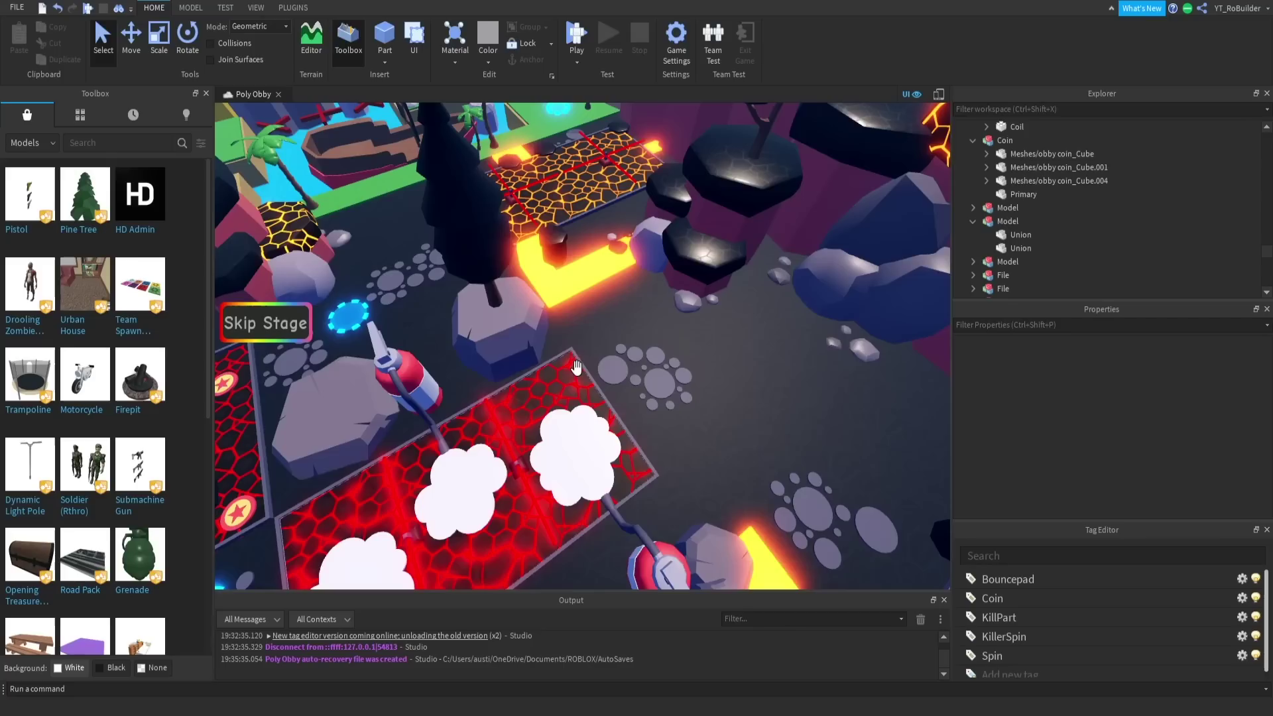
{"action": "right_click_drag", "start_coordinate": [581, 378], "coordinate": [581, 377]}
{"action": "key", "text": "w"}
{"action": "key", "text": "w"}
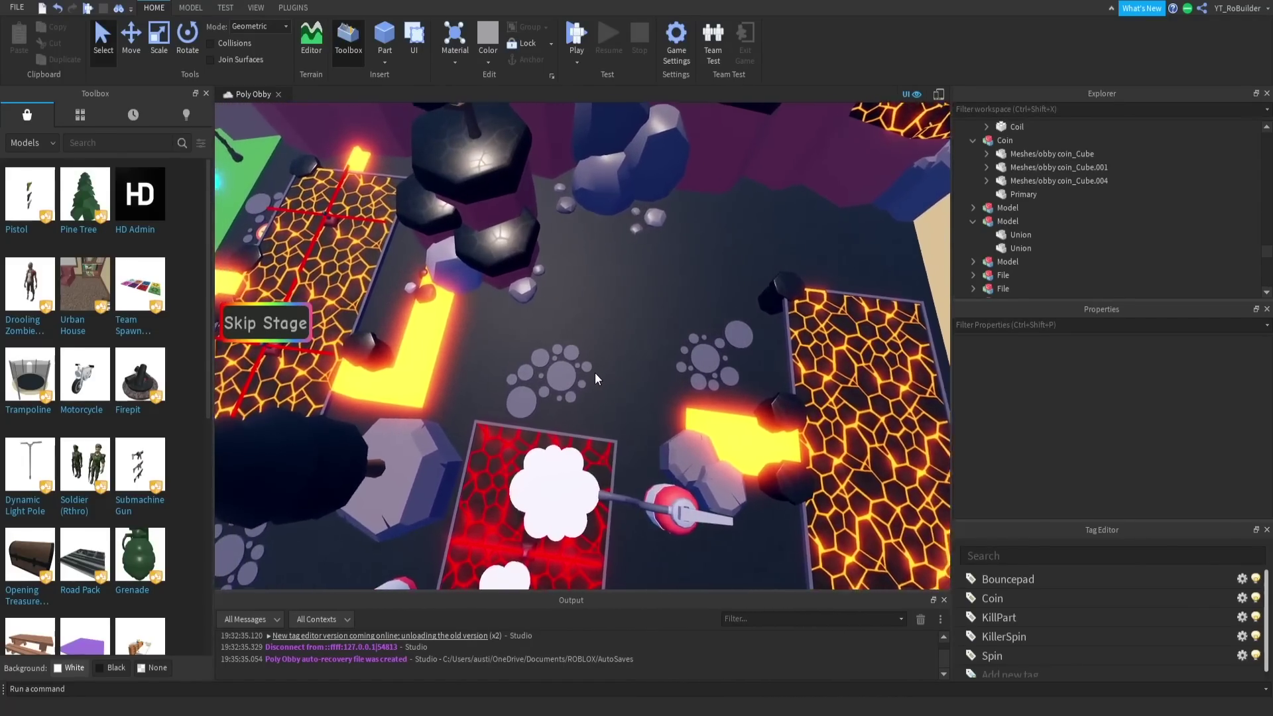
{"action": "key", "text": "s"}
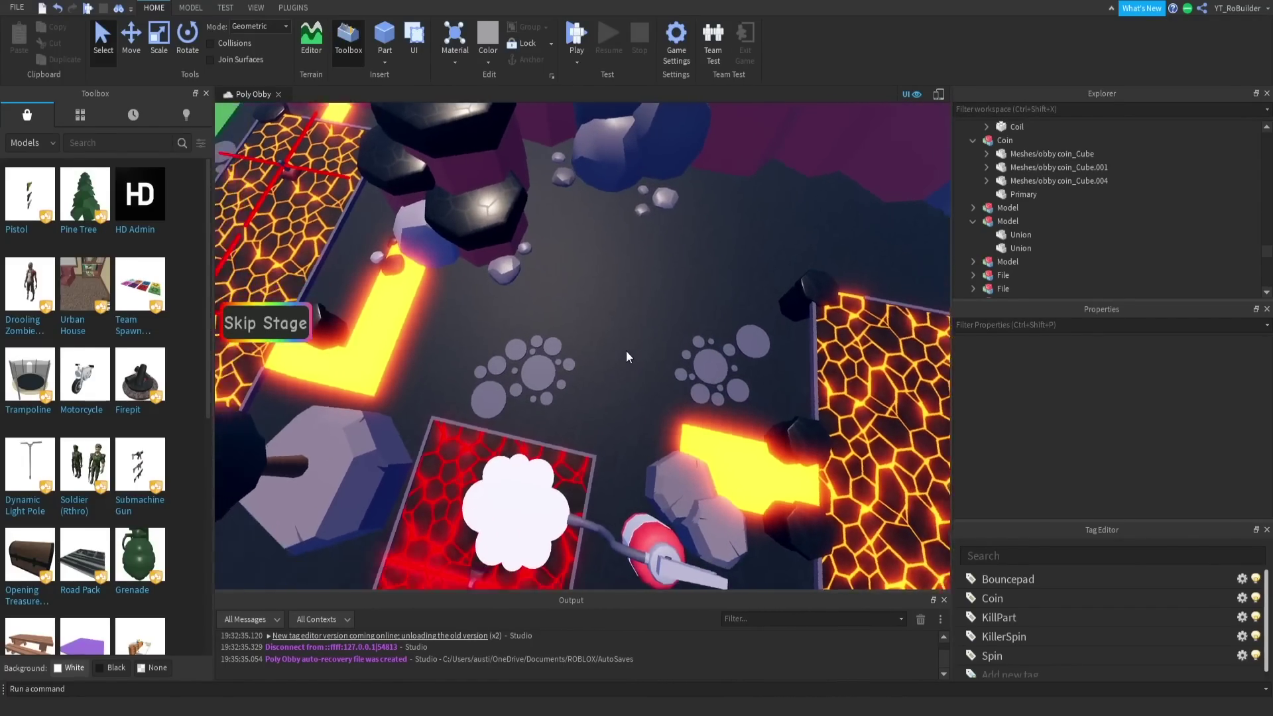
{"action": "right_click_drag", "start_coordinate": [626, 351], "coordinate": [647, 332]}
{"action": "key", "text": "a"}
{"action": "scroll", "coordinate": [643, 357], "scroll_direction": "up", "scroll_amount": 8}
{"action": "key", "text": "s"}
- Reposition the flat stone cluster on the ground just beyond the far end of the cloud stage
{"action": "left_click", "coordinate": [681, 347]}
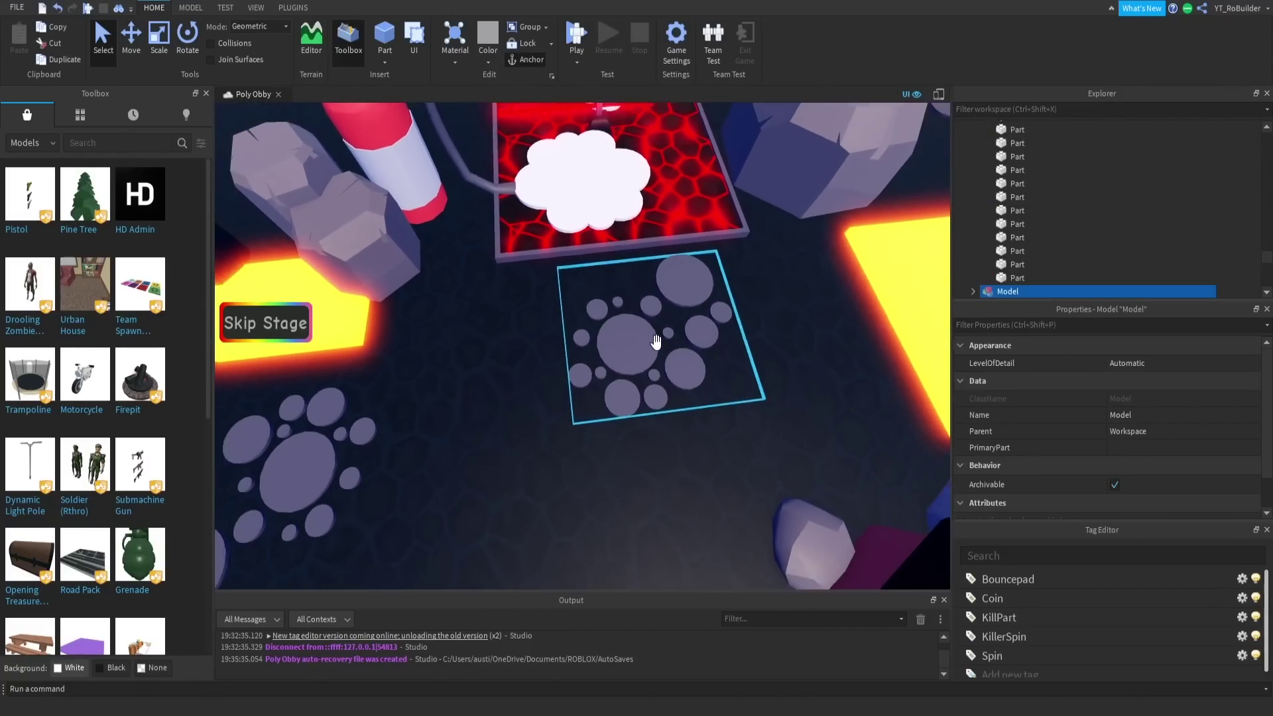
{"action": "left_click", "coordinate": [525, 337]}
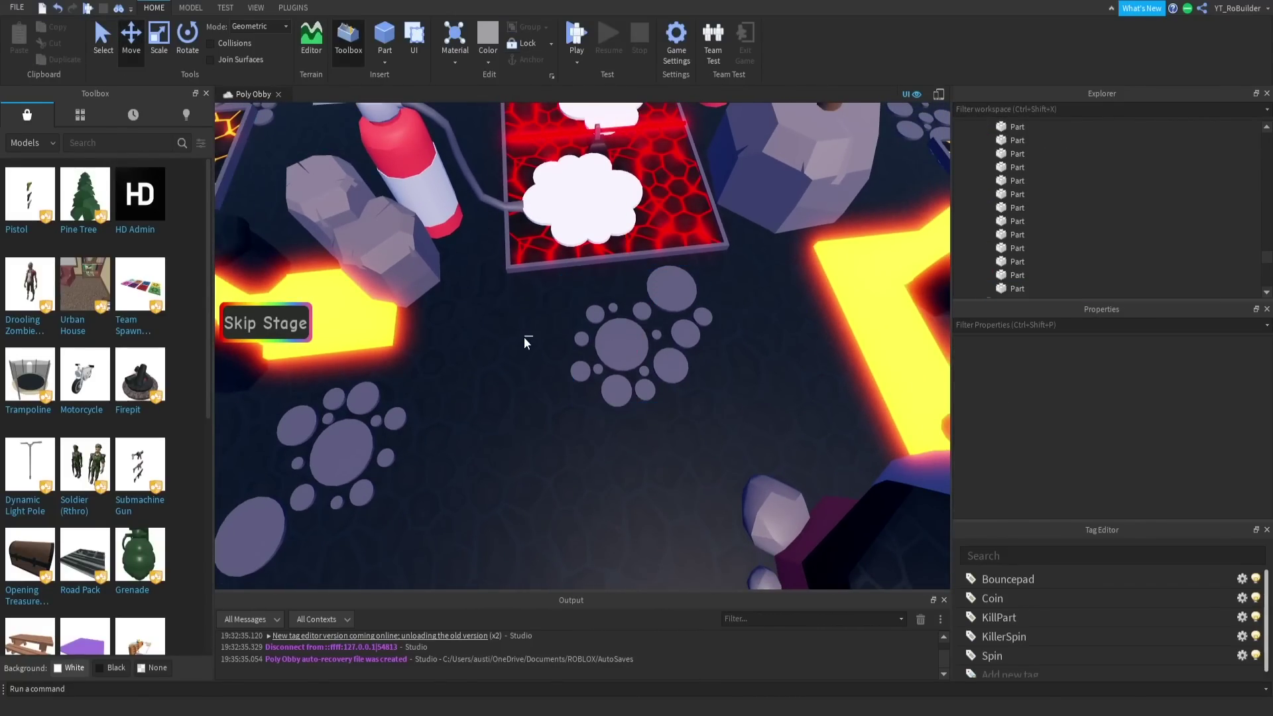
{"action": "left_click", "coordinate": [605, 346]}
{"action": "left_click_drag", "start_coordinate": [528, 343], "coordinate": [531, 345]}
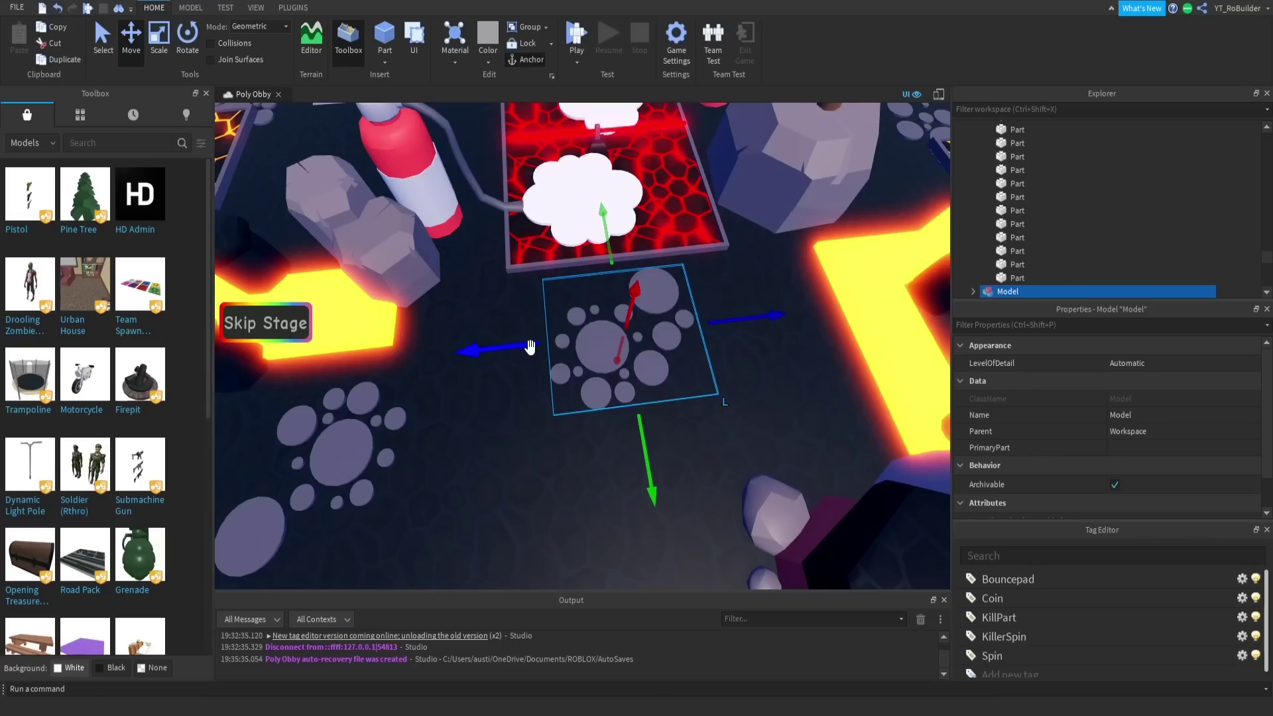
{"action": "left_click_drag", "start_coordinate": [644, 434], "coordinate": [646, 443]}
{"action": "left_click", "coordinate": [655, 444]}
- Delete two of the medium round stones from the cluster at the far end of the cloud stage
{"action": "left_click", "coordinate": [653, 377], "text": "alt"}
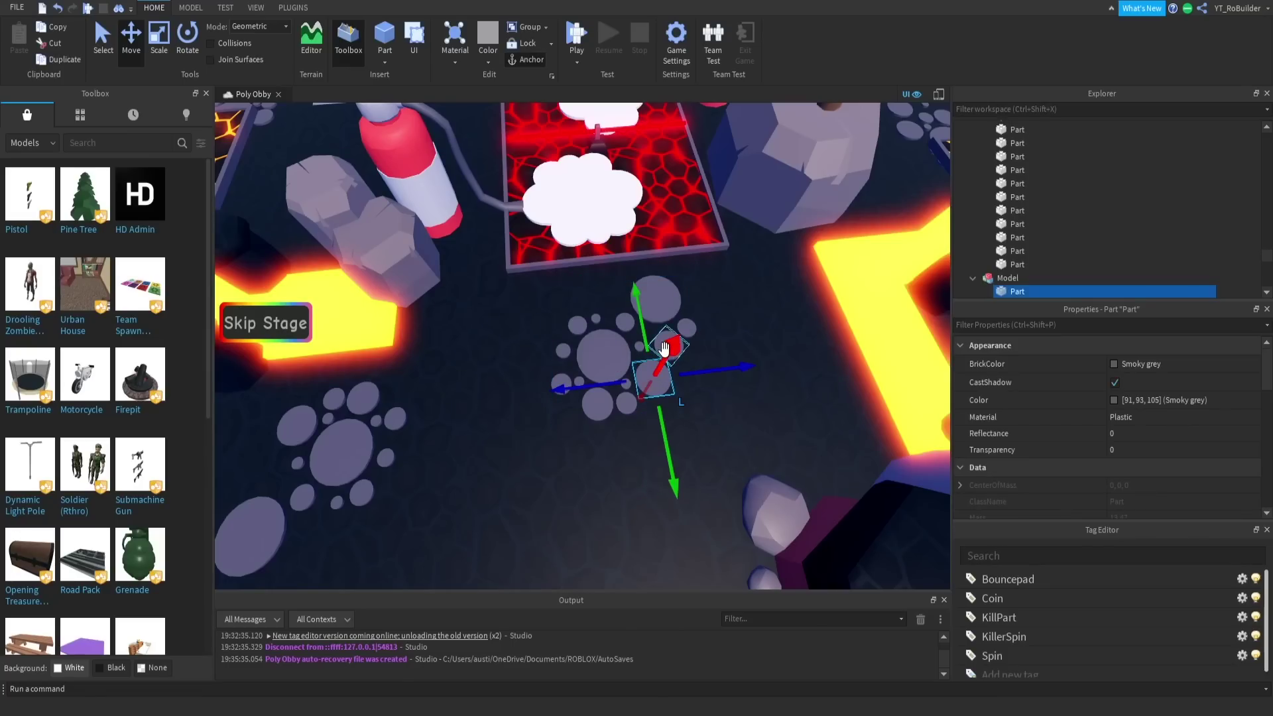
{"action": "scroll", "coordinate": [705, 355], "scroll_direction": "up", "scroll_amount": 2}
{"action": "right_click_drag", "start_coordinate": [706, 355], "coordinate": [707, 352]}
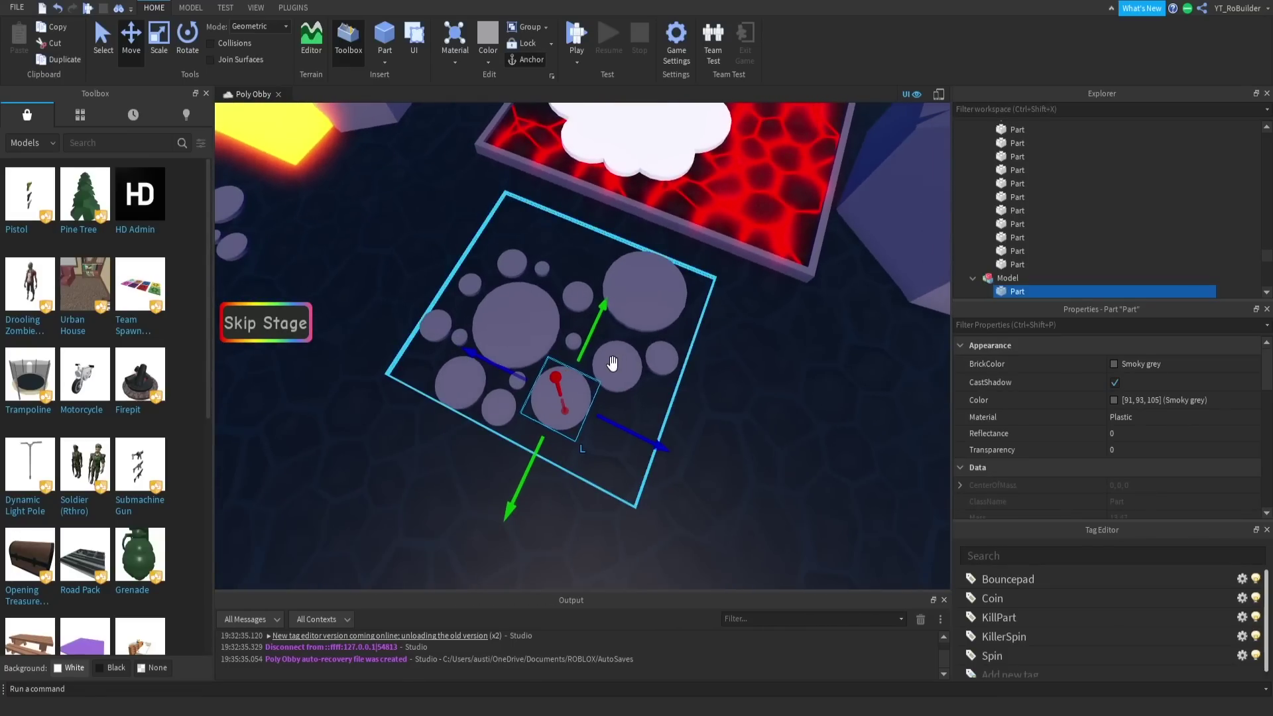
{"action": "left_click", "coordinate": [622, 373], "text": "alt+shift"}
{"action": "key", "text": "Delete"}
- Duplicate checkpoint 21, place the copy beside the stone cluster at the far end of the cloud stage, and name it 22
{"action": "right_click_drag", "start_coordinate": [538, 279], "coordinate": [494, 261]}
{"action": "key", "text": "w"}
{"action": "left_click", "coordinate": [495, 261]}
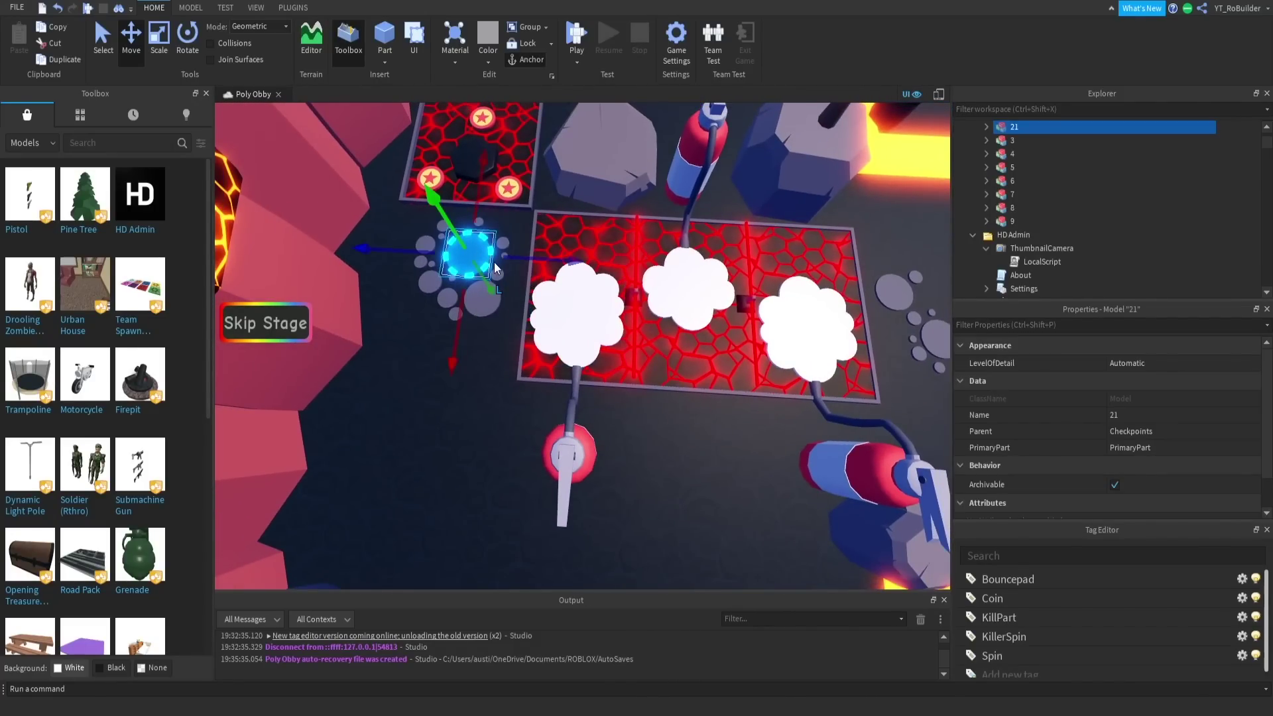
{"action": "key", "text": "d"}
{"action": "left_click_drag", "start_coordinate": [524, 262], "coordinate": [855, 257]}
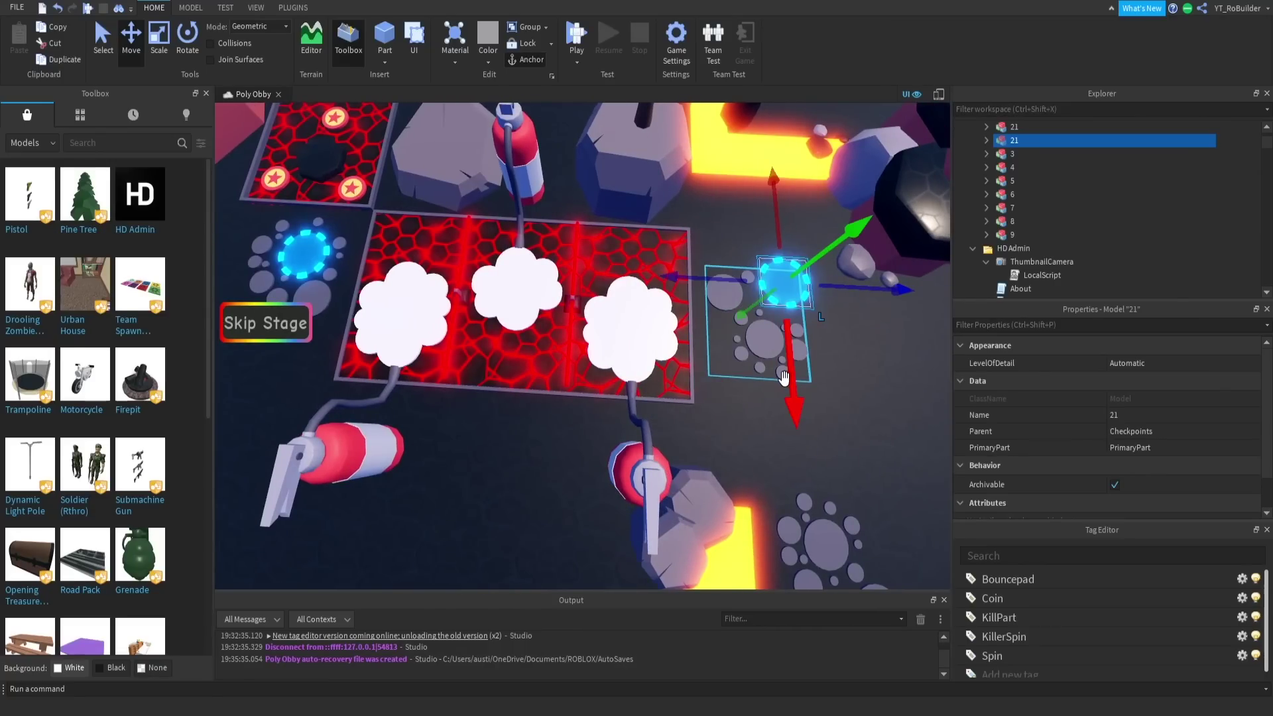
{"action": "left_click_drag", "start_coordinate": [784, 376], "coordinate": [767, 376]}
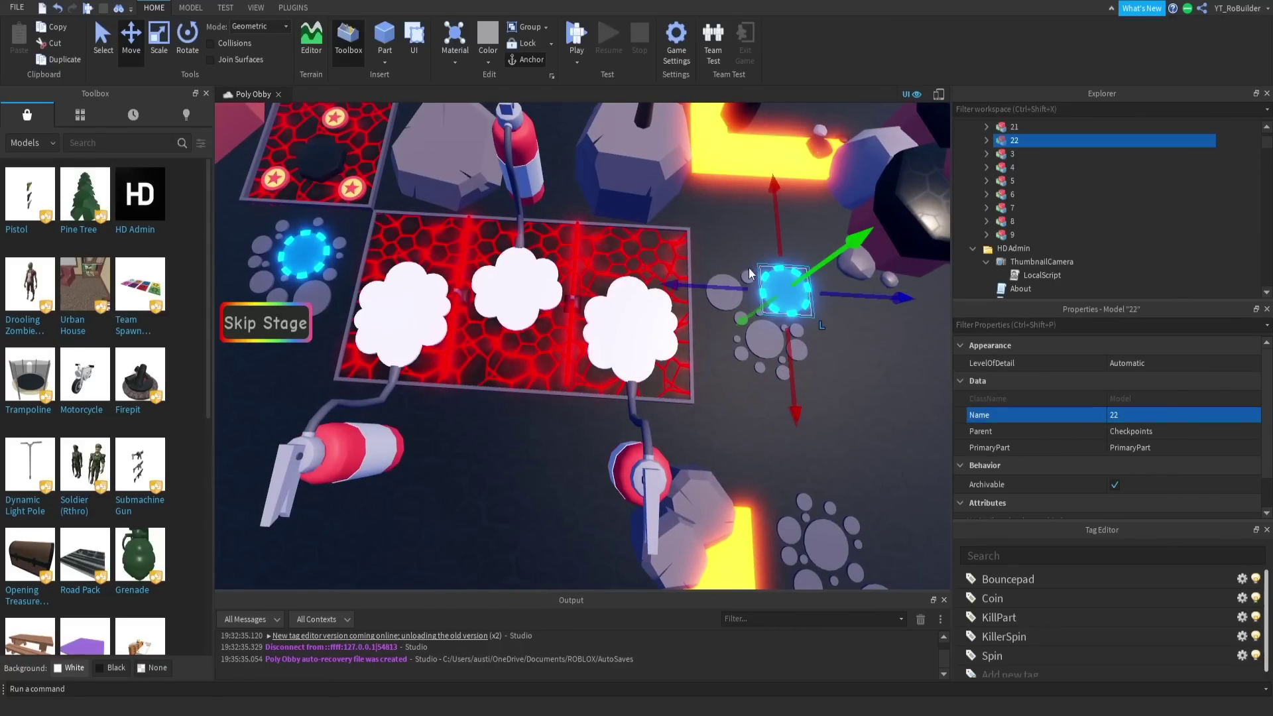
- Delete the two largest stones and two smaller ones from the cluster beside the lava pool near the orange lava stage
{"action": "right_click_drag", "start_coordinate": [759, 300], "coordinate": [759, 300]}
{"action": "key", "text": "w"}
{"action": "key", "text": "s"}
{"action": "right_click_drag", "start_coordinate": [600, 304], "coordinate": [609, 325]}
{"action": "key", "text": "w"}
{"action": "key", "text": "s"}
{"action": "left_click", "coordinate": [610, 324]}
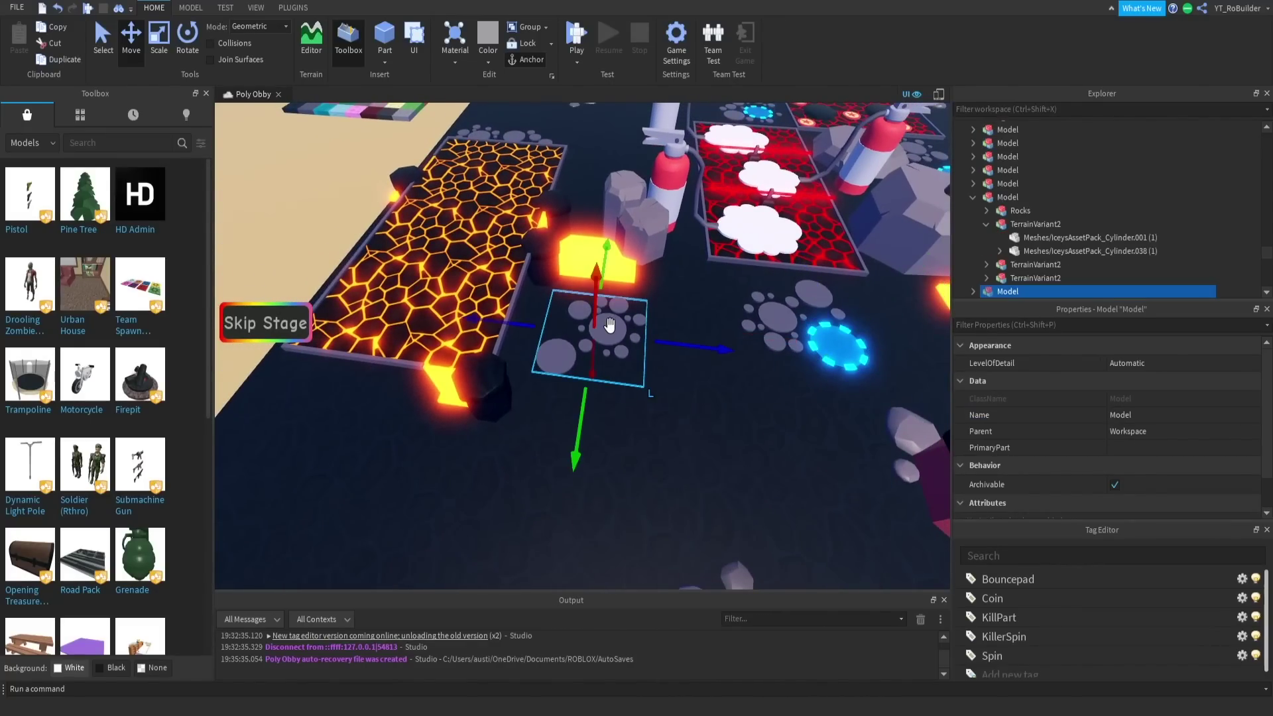
{"action": "left_click", "coordinate": [610, 330], "text": "alt"}
{"action": "left_click", "coordinate": [565, 358], "text": "ctrl+alt"}
{"action": "key", "text": "Delete"}
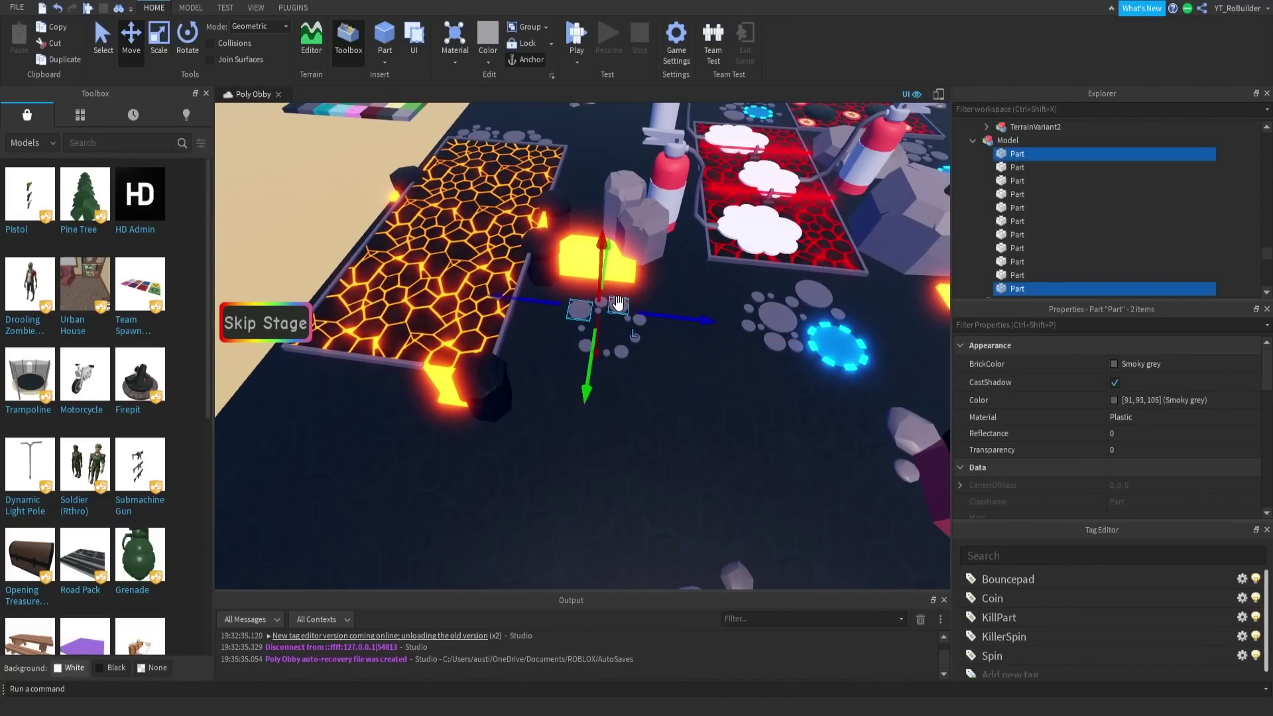
{"action": "key", "text": "Delete"}
- Remove three more small stones from the side of that cluster nearest the glowing lava pool
{"action": "right_click_drag", "start_coordinate": [620, 303], "coordinate": [622, 300]}
{"action": "scroll", "coordinate": [622, 298], "scroll_direction": "up", "scroll_amount": 3}
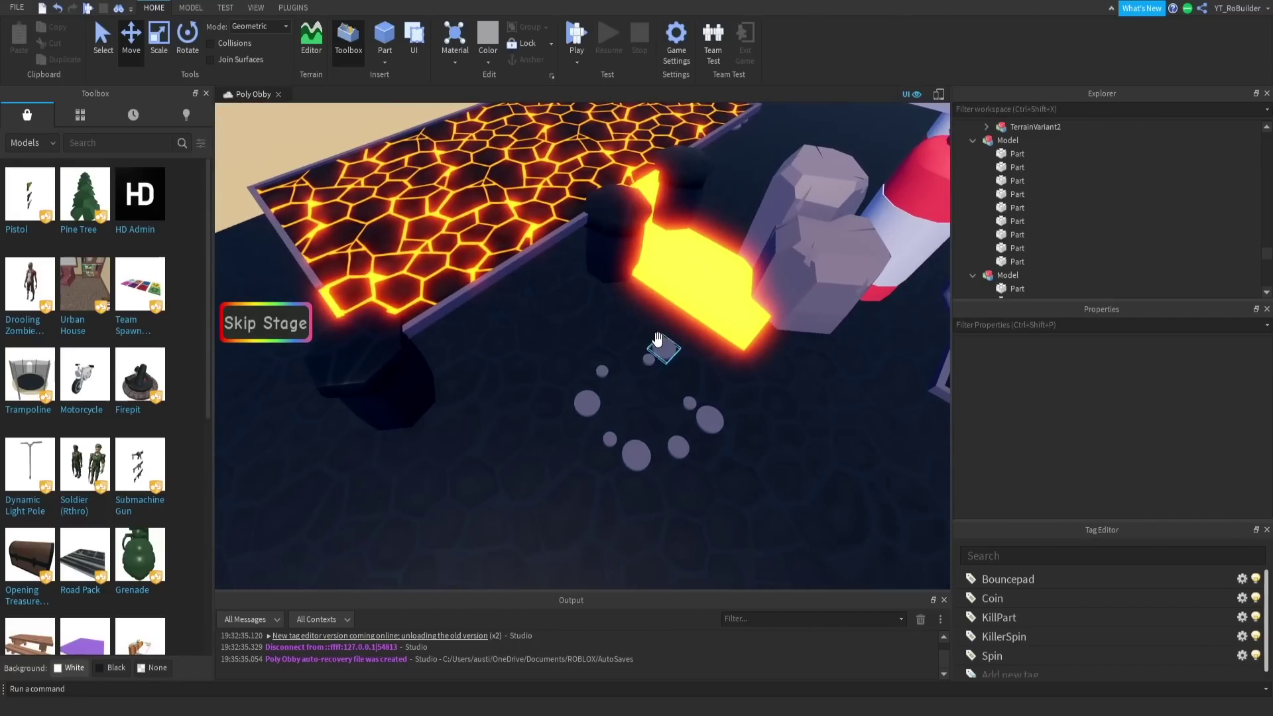
{"action": "left_click", "coordinate": [653, 355]}
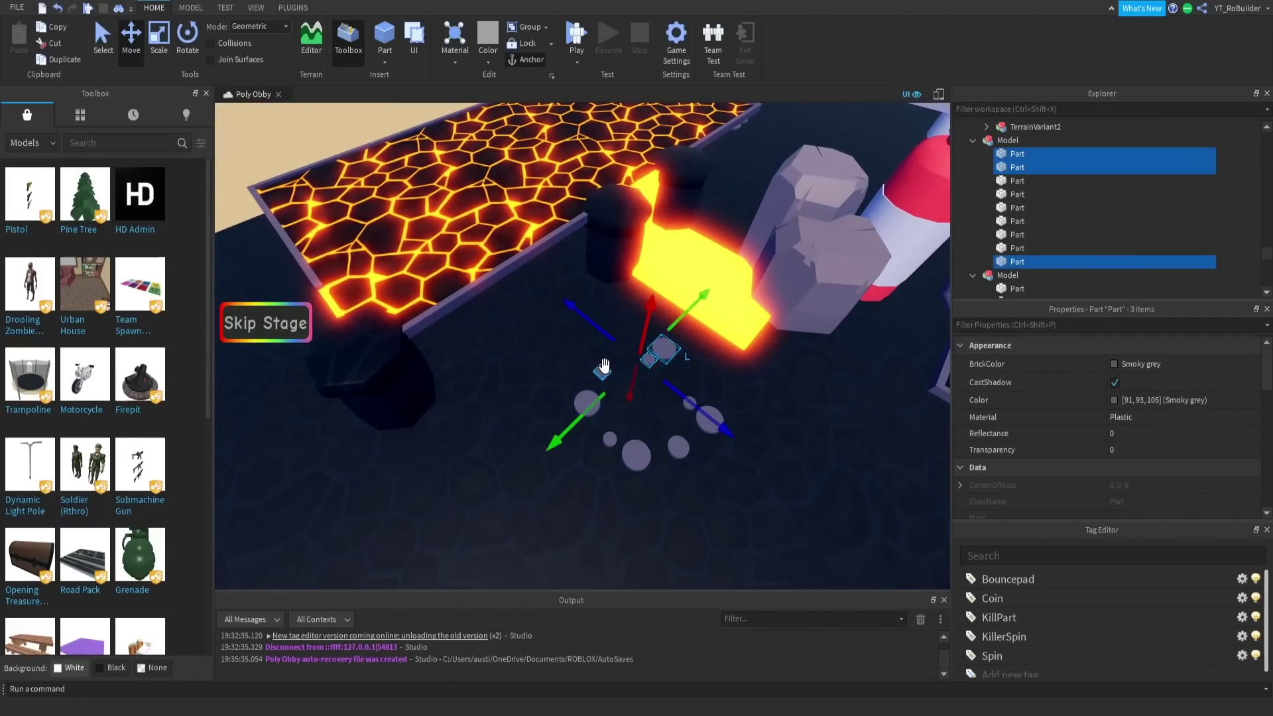
{"action": "left_click", "coordinate": [605, 366]}
- Move the remaining stones away from the lava pool, duplicate them, and rotate the copy 180 degrees to form a ring
{"action": "left_click_drag", "start_coordinate": [640, 449], "coordinate": [538, 451]}
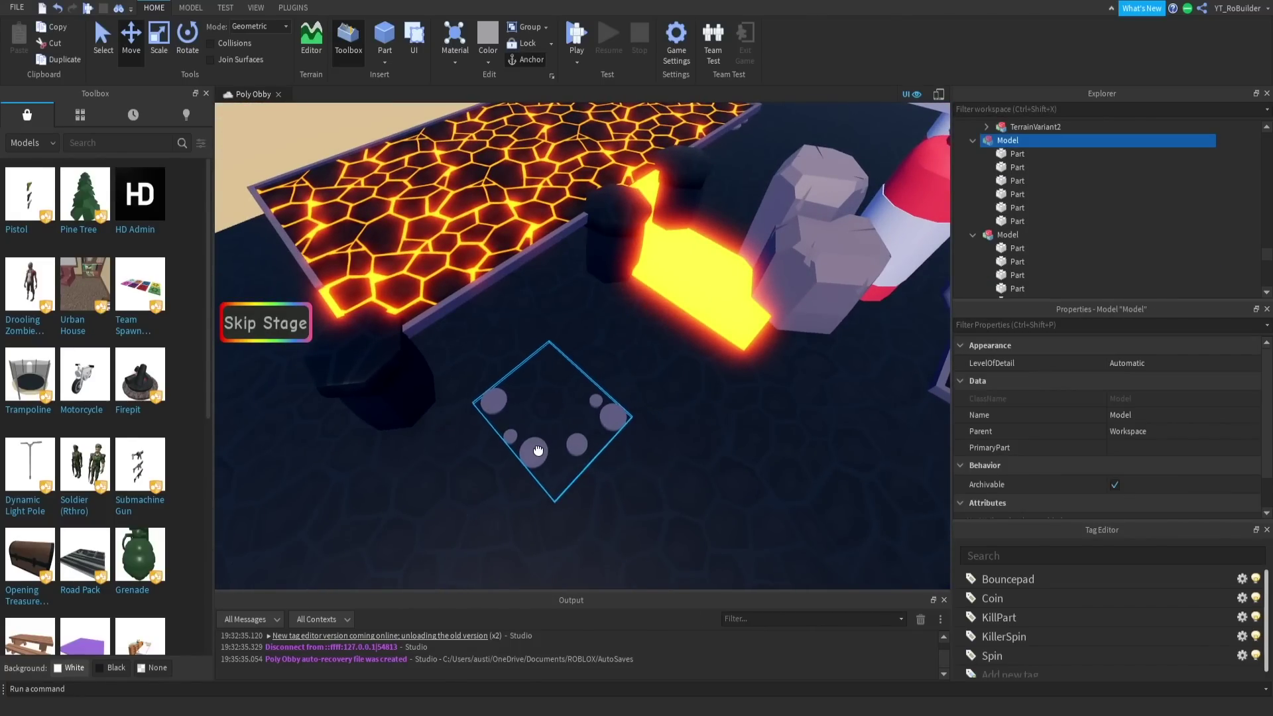
{"action": "key", "text": "ctrl+d"}
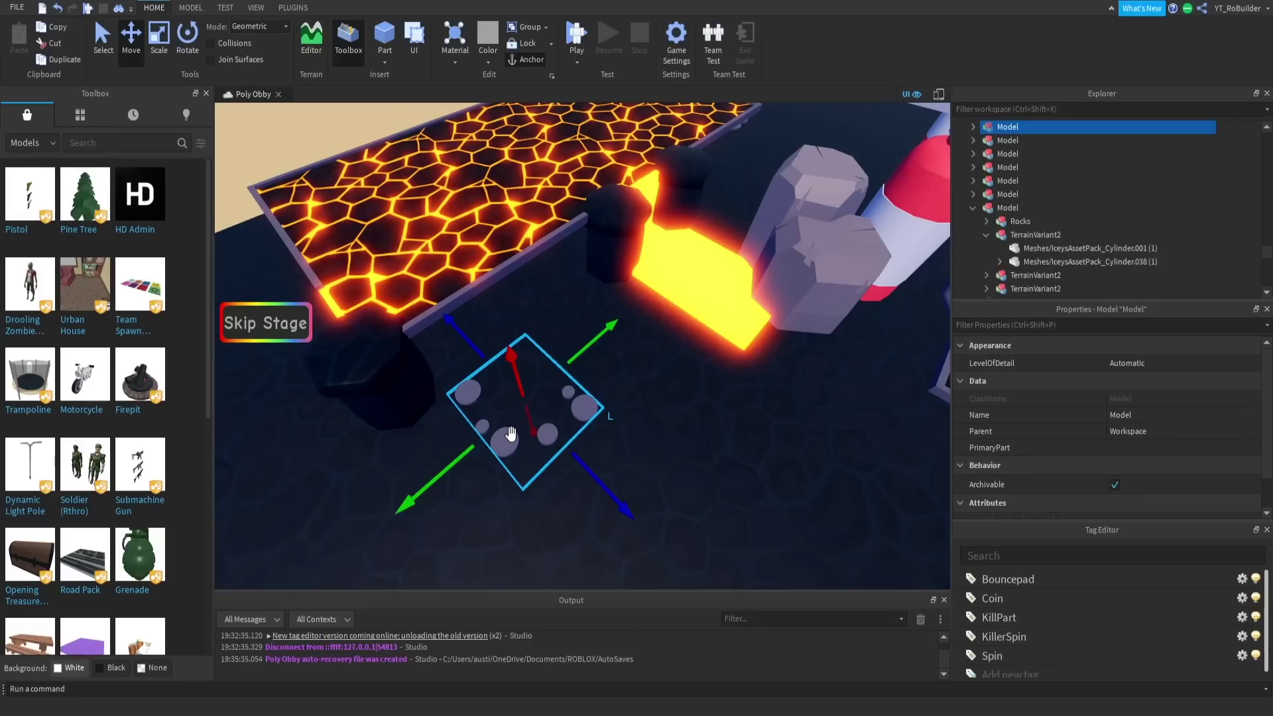
{"action": "key", "text": "ctrl+r"}
{"action": "key", "text": "ctrl+r"}
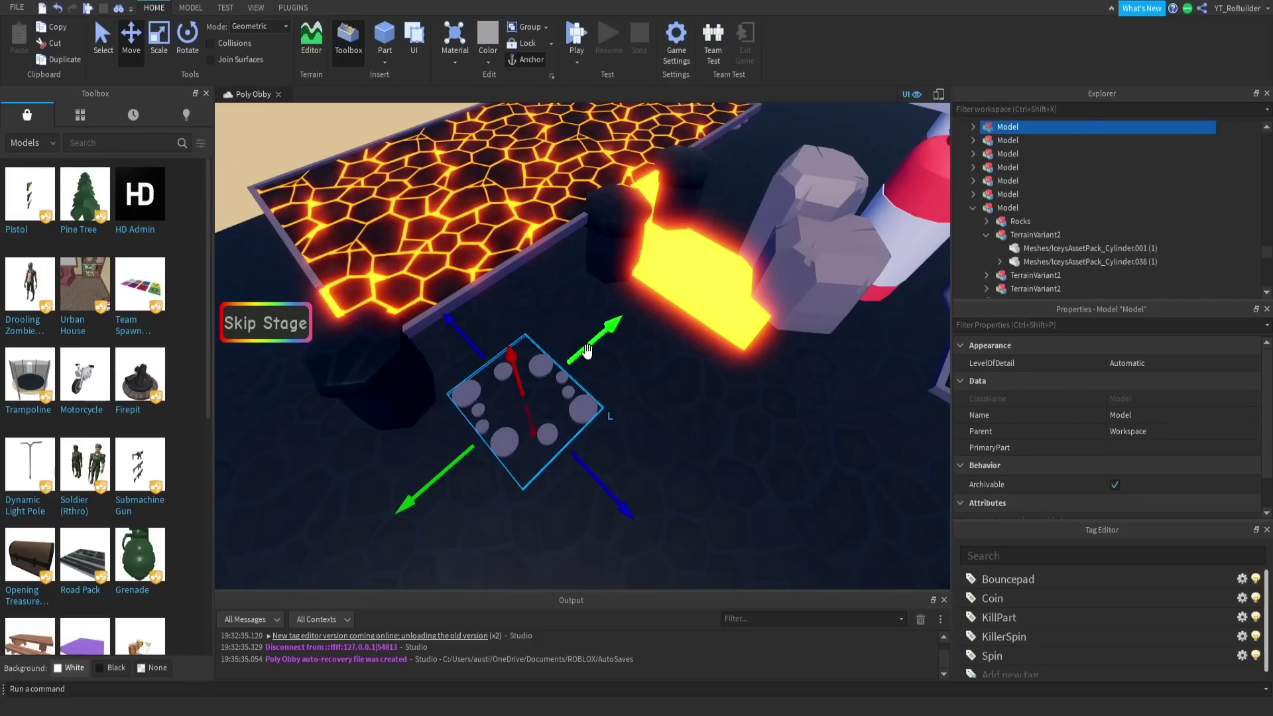
- Move the rotated stone copy away from the original half-ring so the stones form a winding trail
{"action": "left_click_drag", "start_coordinate": [587, 351], "coordinate": [631, 311]}
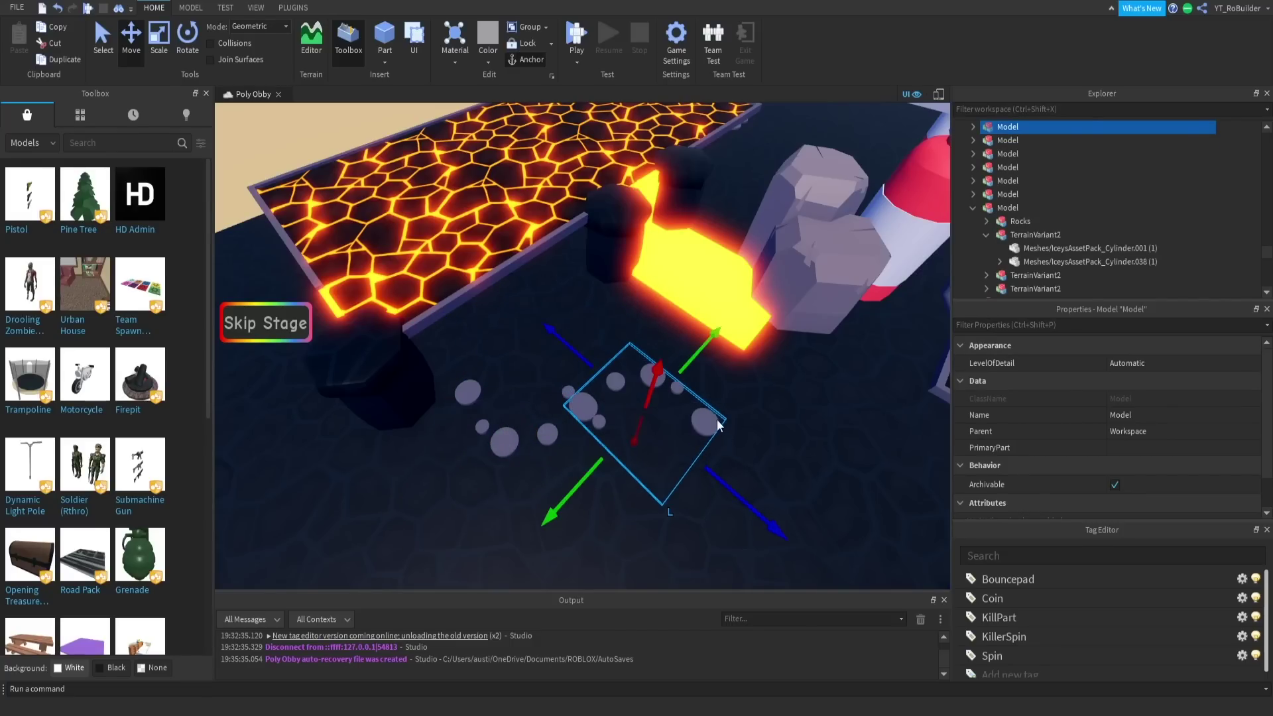
{"action": "left_click_drag", "start_coordinate": [688, 358], "coordinate": [708, 343]}
{"action": "right_click_drag", "start_coordinate": [752, 437], "coordinate": [758, 427]}
- Duplicate checkpoint 22 and place the copy at the end of the winding stone trail beside the glowing lava spill
{"action": "left_click", "coordinate": [795, 379]}
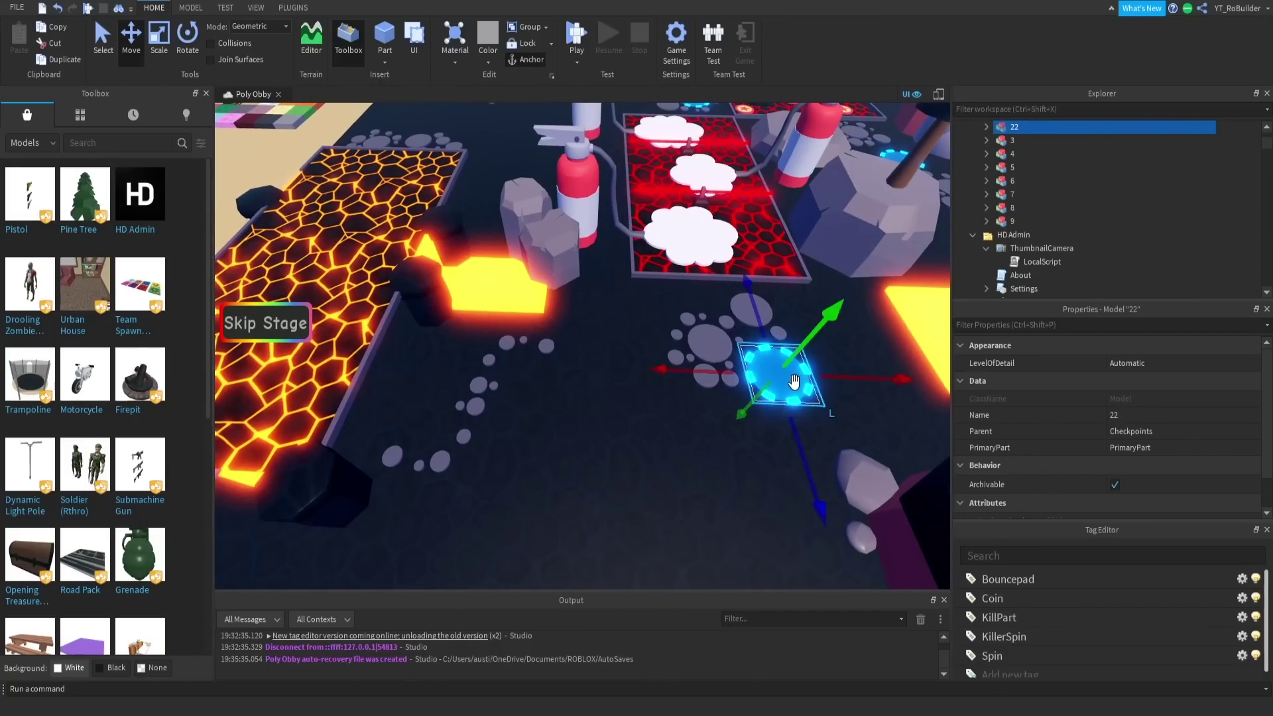
{"action": "key", "text": "ctrl+d"}
{"action": "left_click_drag", "start_coordinate": [794, 381], "coordinate": [645, 398]}
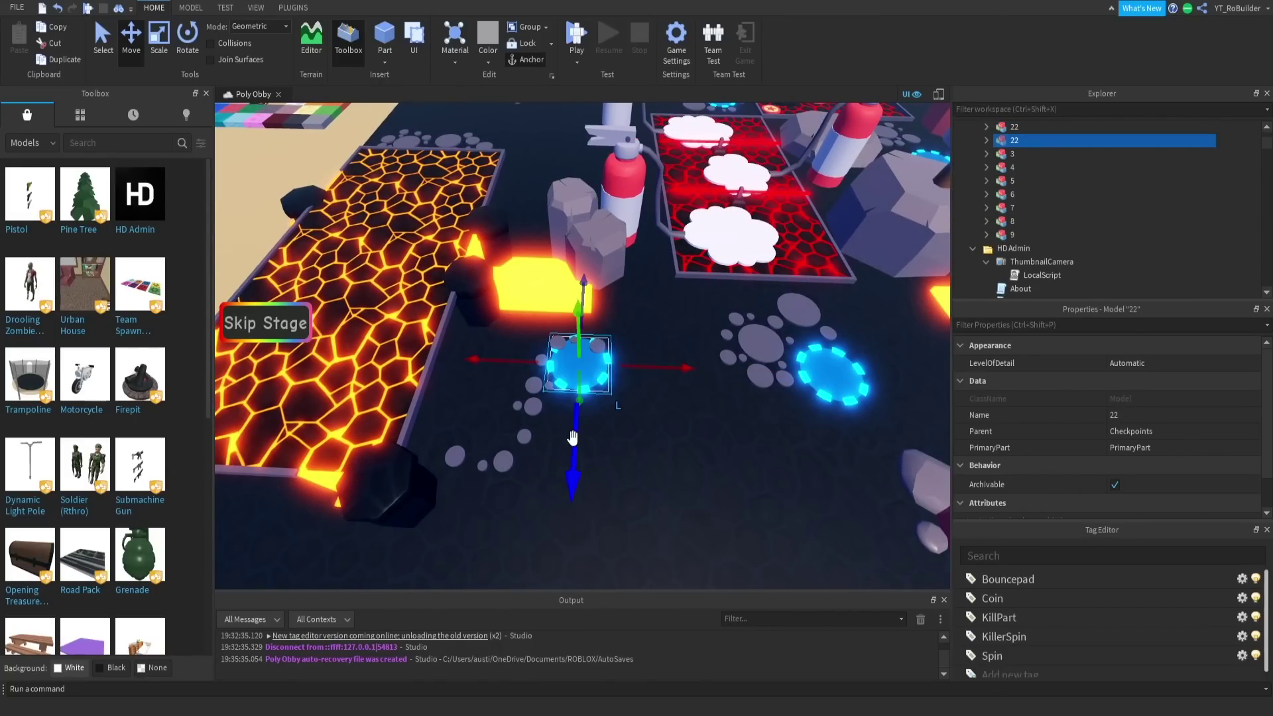
{"action": "scroll", "coordinate": [627, 469], "scroll_direction": "up", "scroll_amount": 5}
- Move the small stone at the new checkpoint's edge out to the open ground on the orange lava pool side
{"action": "left_click", "coordinate": [622, 459]}
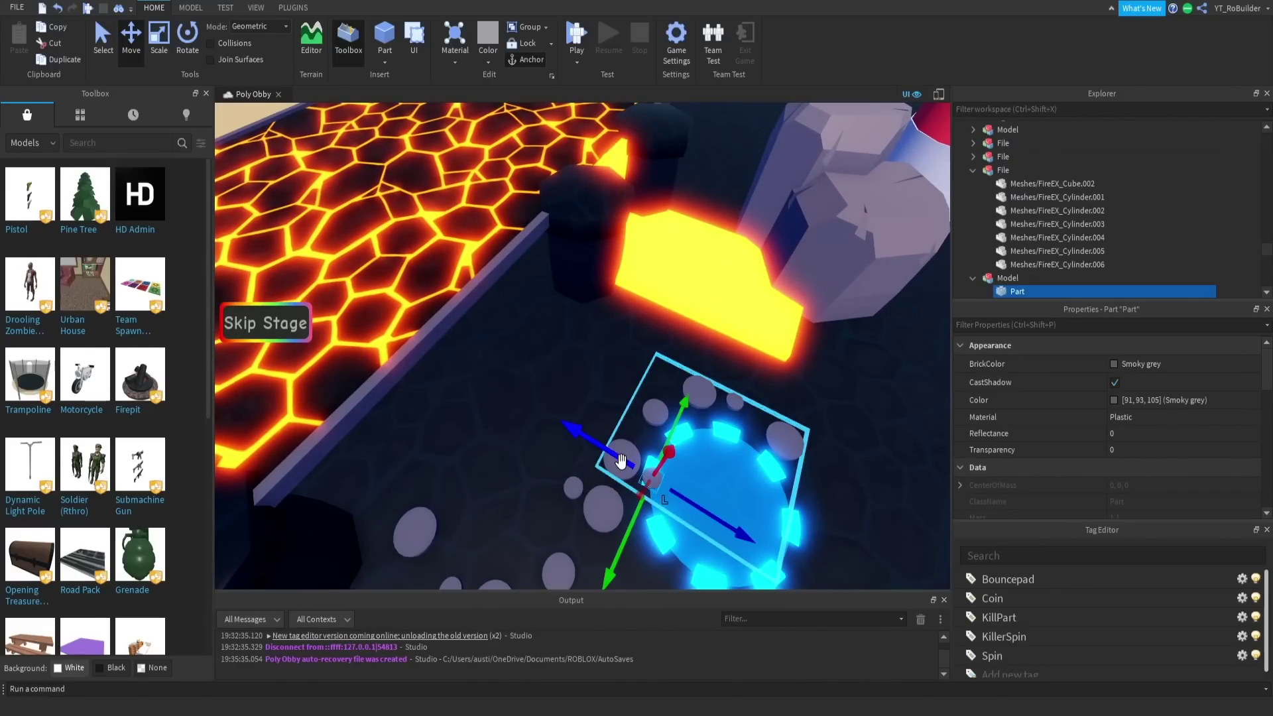
{"action": "left_click_drag", "start_coordinate": [622, 459], "coordinate": [568, 431]}
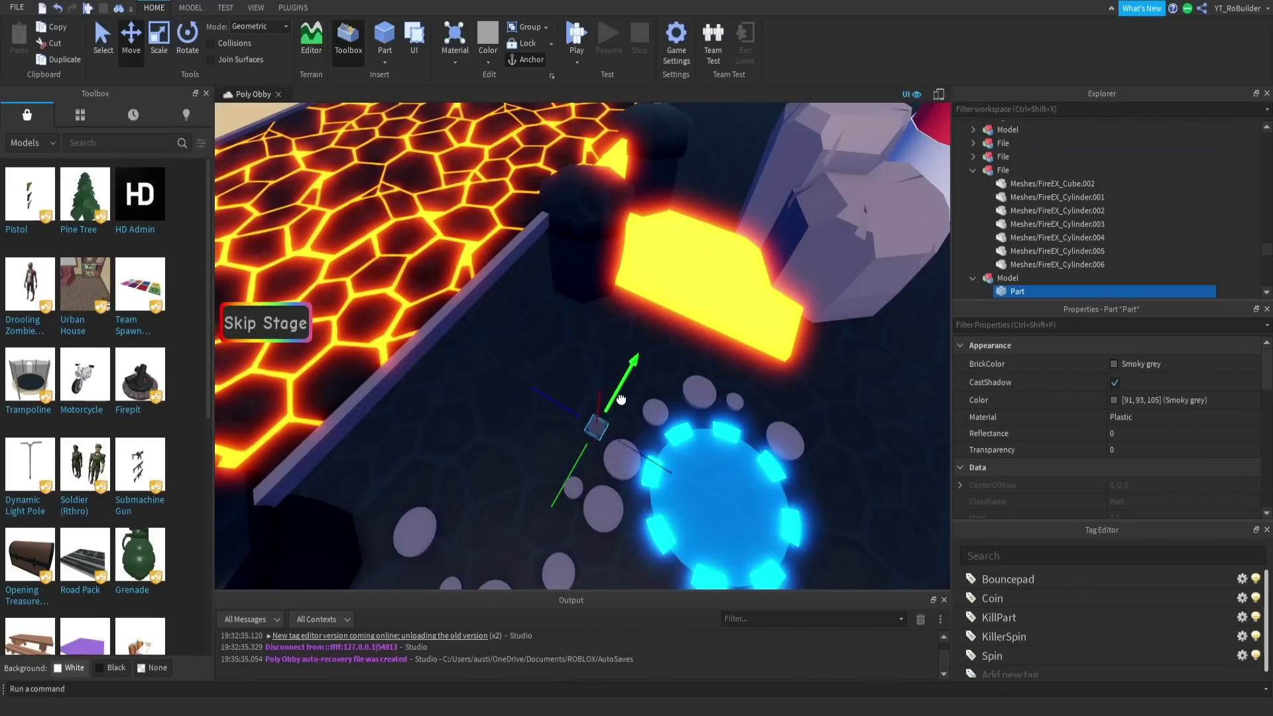
{"action": "left_click_drag", "start_coordinate": [615, 459], "coordinate": [595, 443]}
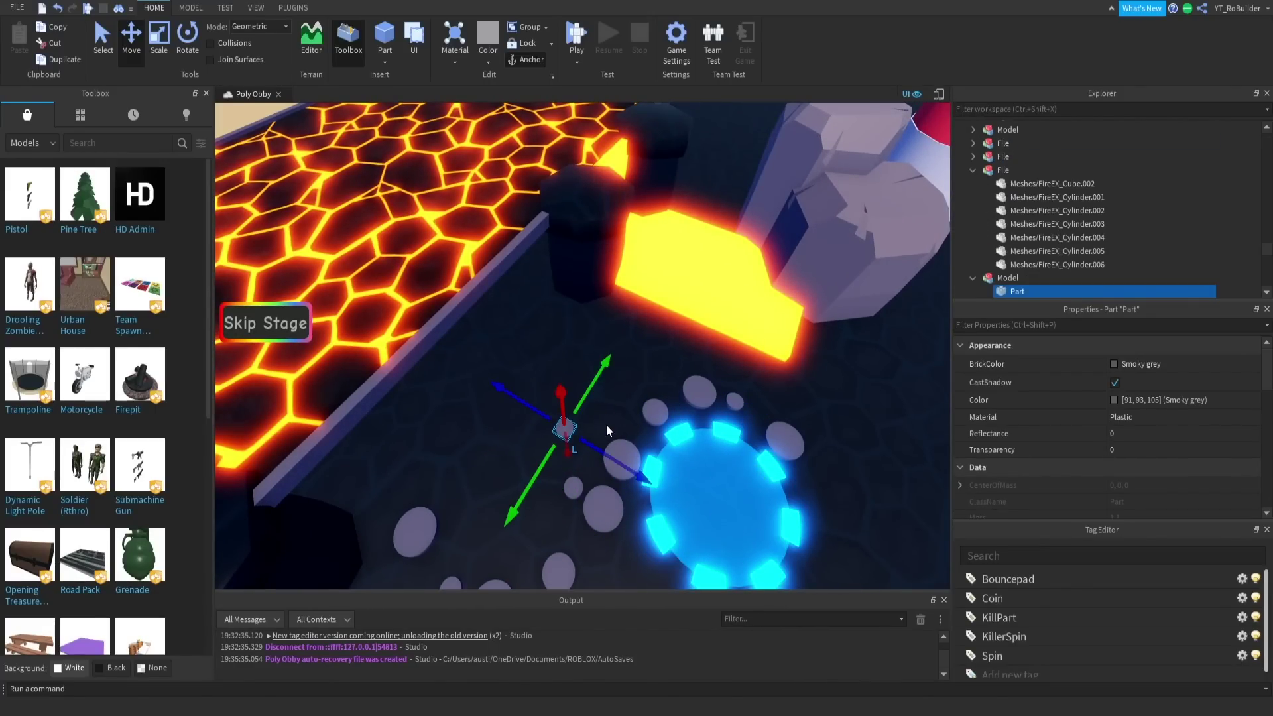
{"action": "key", "text": "Delete"}
- Take the bounce pad from the stone ring near the grass and place it among the trail stones beside the new checkpoint
{"action": "scroll", "coordinate": [616, 412], "scroll_direction": "down", "scroll_amount": 8}
{"action": "right_click_drag", "start_coordinate": [616, 407], "coordinate": [616, 401]}
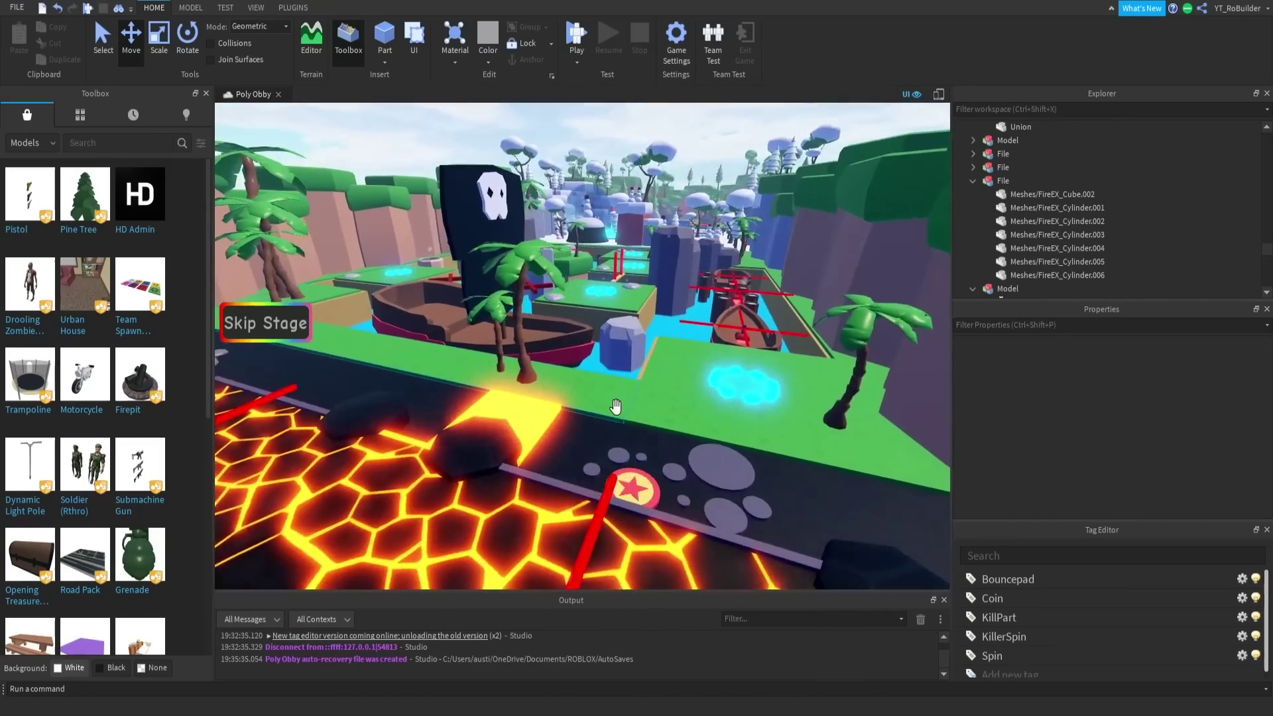
{"action": "scroll", "coordinate": [615, 406], "scroll_direction": "up", "scroll_amount": 5}
{"action": "left_click", "coordinate": [600, 394]}
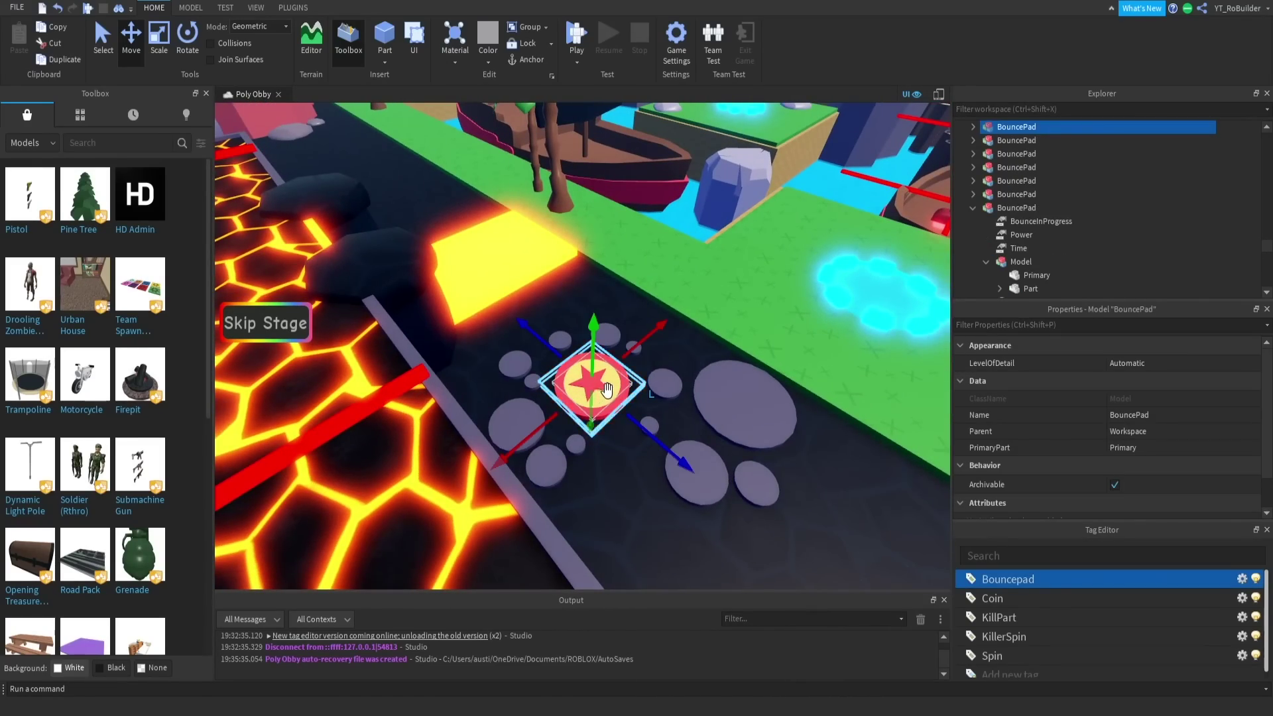
{"action": "left_click_drag", "start_coordinate": [608, 390], "coordinate": [502, 381]}
{"action": "right_click_drag", "start_coordinate": [502, 381], "coordinate": [502, 381]}
{"action": "left_click_drag", "start_coordinate": [502, 381], "coordinate": [501, 382]}
{"action": "right_click_drag", "start_coordinate": [502, 381], "coordinate": [500, 381]}
{"action": "left_click_drag", "start_coordinate": [501, 381], "coordinate": [500, 383]}
{"action": "right_click_drag", "start_coordinate": [501, 381], "coordinate": [501, 383]}
{"action": "left_click_drag", "start_coordinate": [500, 382], "coordinate": [501, 383]}
{"action": "right_click_drag", "start_coordinate": [500, 382], "coordinate": [520, 360]}
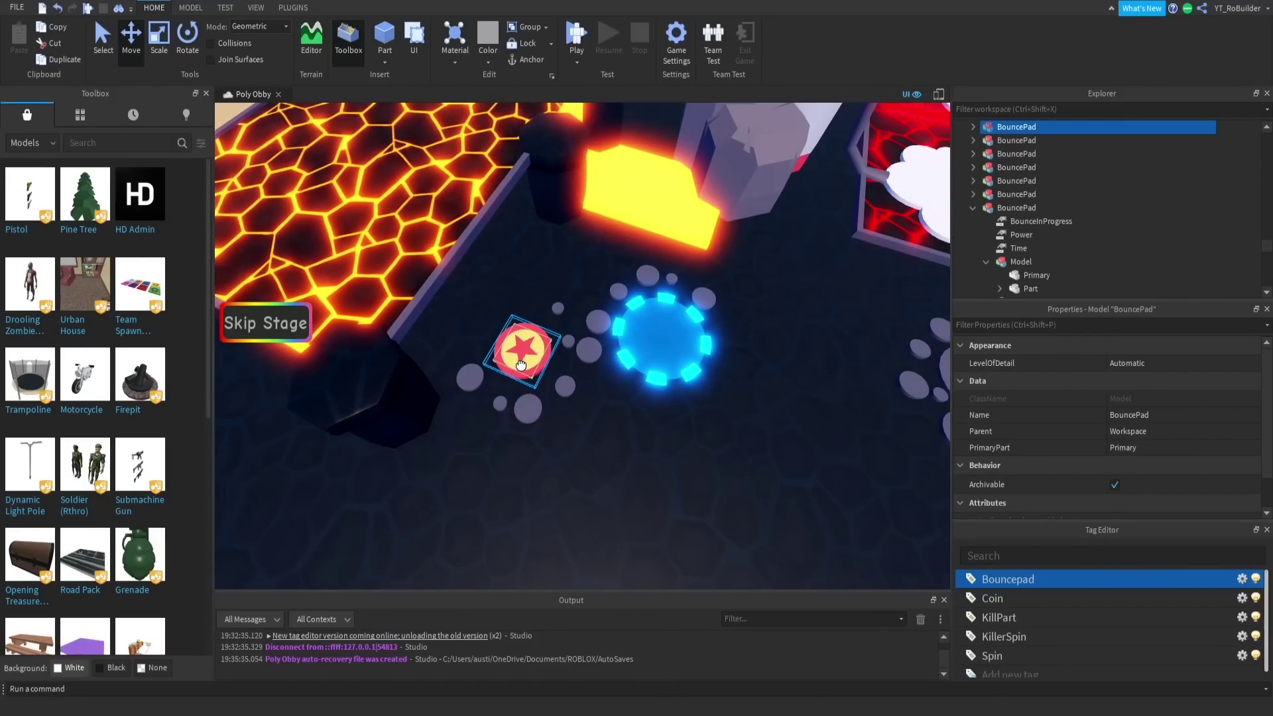
- Change the BrickColor of the two spinner bases on the orange lava pool to Black
{"action": "left_click", "coordinate": [671, 411]}
{"action": "scroll", "coordinate": [675, 394], "scroll_direction": "down", "scroll_amount": 5}
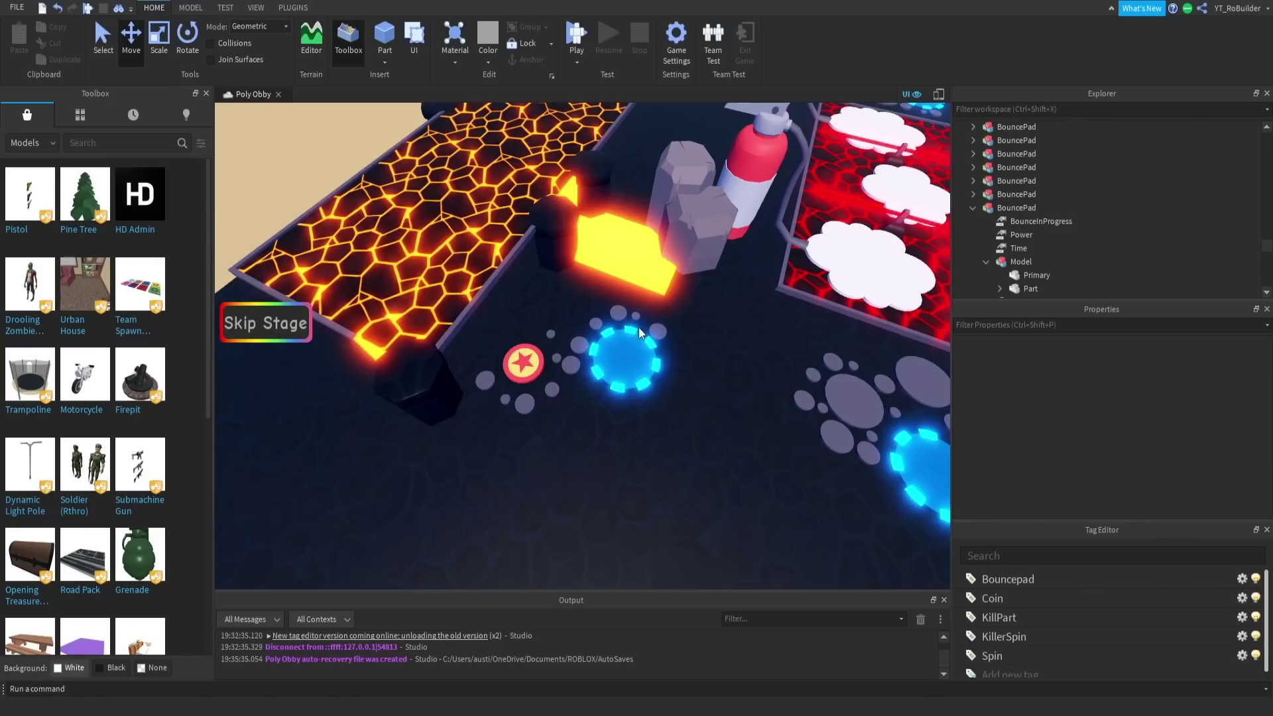
{"action": "mouse_move", "coordinate": [651, 436]}
{"action": "right_mouse_down"}
{"action": "mouse_move", "coordinate": [703, 446]}
{"action": "mouse_move", "coordinate": [656, 413]}
{"action": "right_mouse_up"}
{"action": "key", "text": "s"}
{"action": "key", "text": "w"}
{"action": "left_click", "coordinate": [695, 443]}
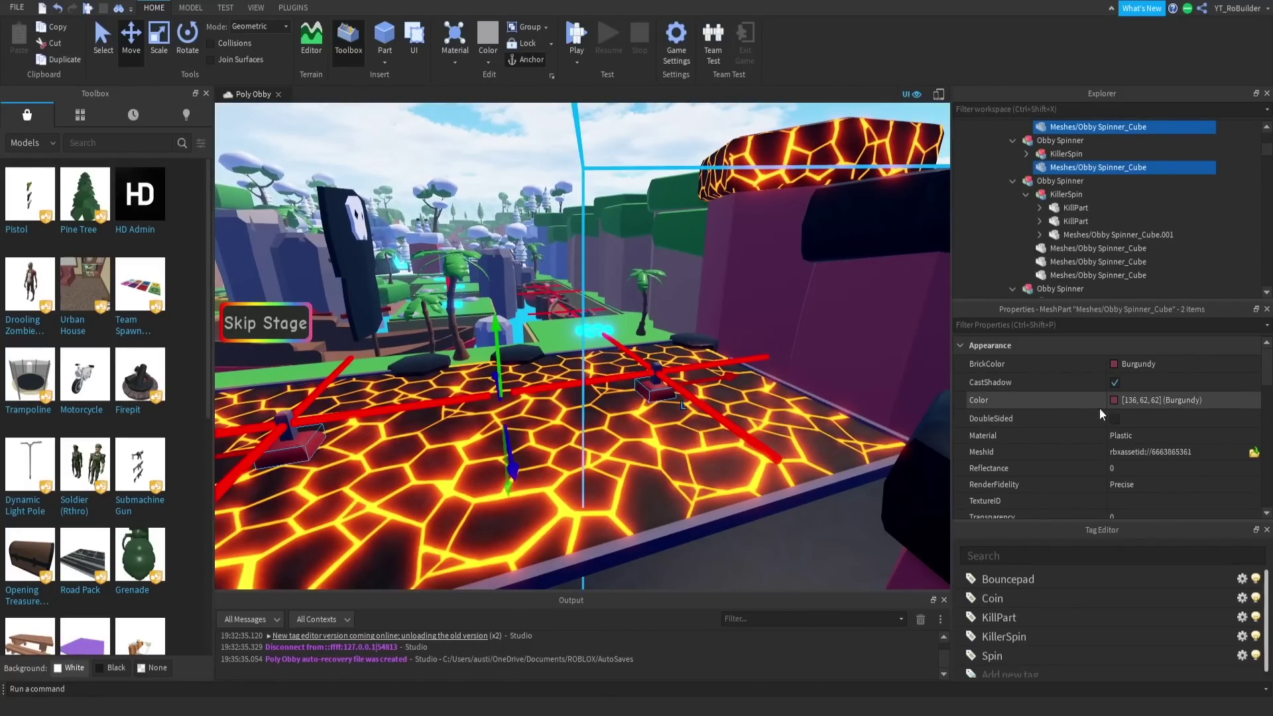
{"action": "left_click", "coordinate": [1115, 366]}
{"action": "left_click", "coordinate": [1097, 614]}
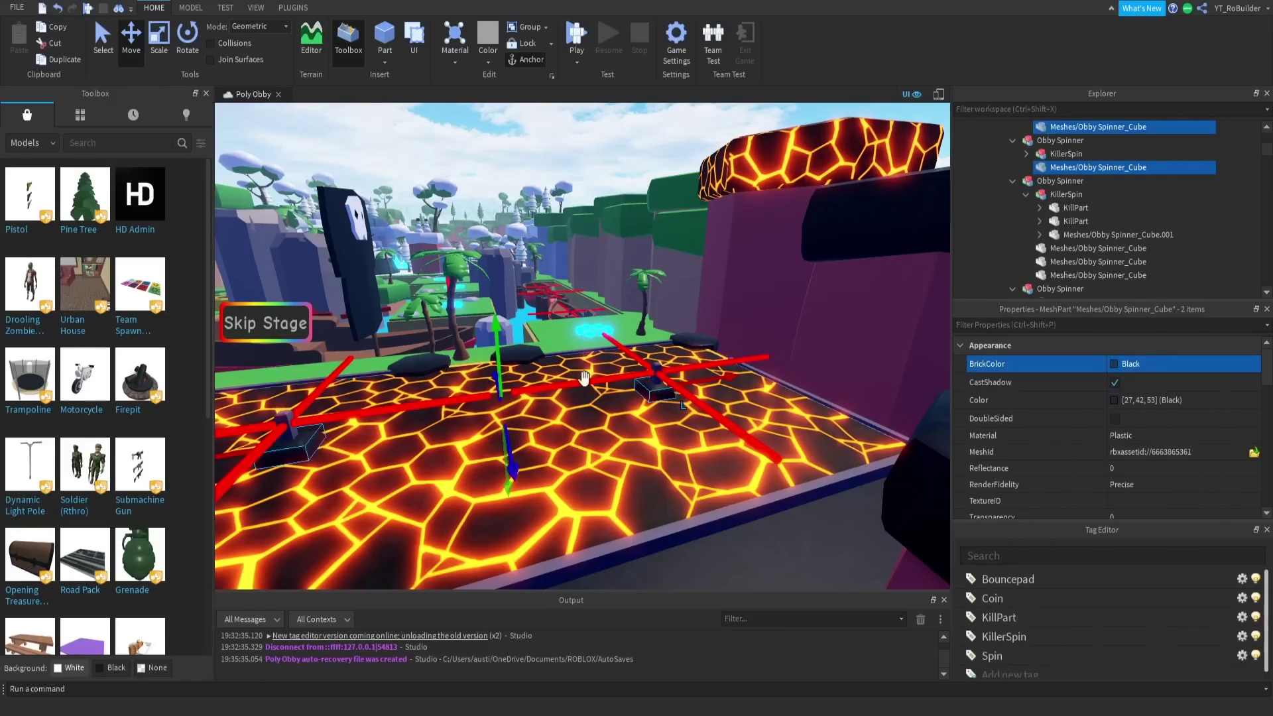
- Duplicate a spinner from the orange lava pool and place the copy on the dark ground between the two checkpoints
{"action": "left_click", "coordinate": [294, 422]}
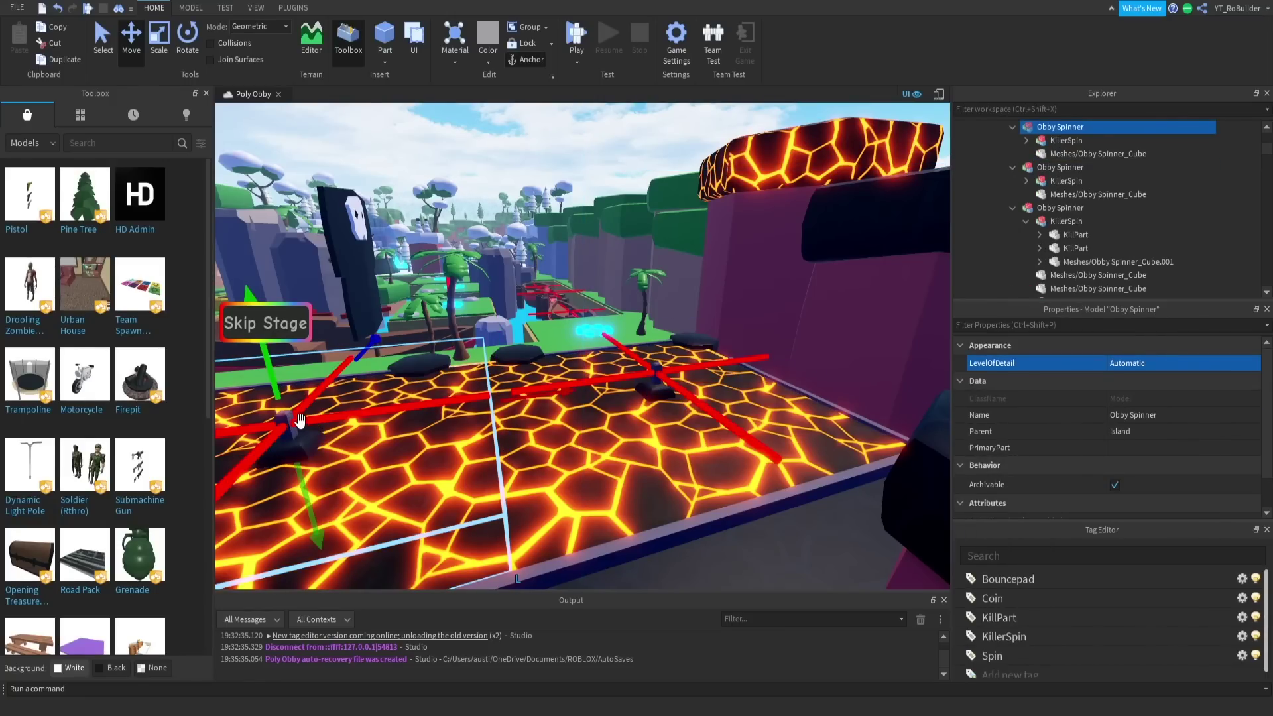
{"action": "key", "text": "ctrl+d"}
{"action": "left_click_drag", "start_coordinate": [299, 420], "coordinate": [246, 427]}
{"action": "right_click_drag", "start_coordinate": [246, 427], "coordinate": [246, 427]}
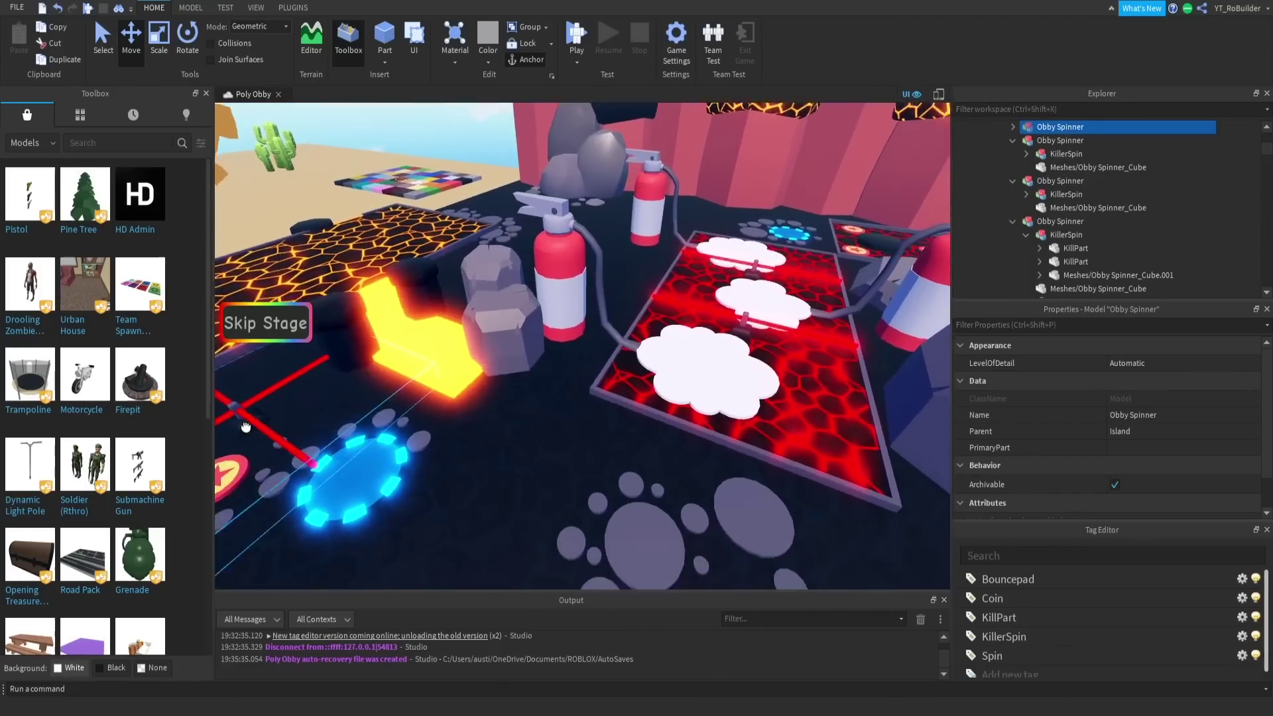
{"action": "key", "text": "f"}
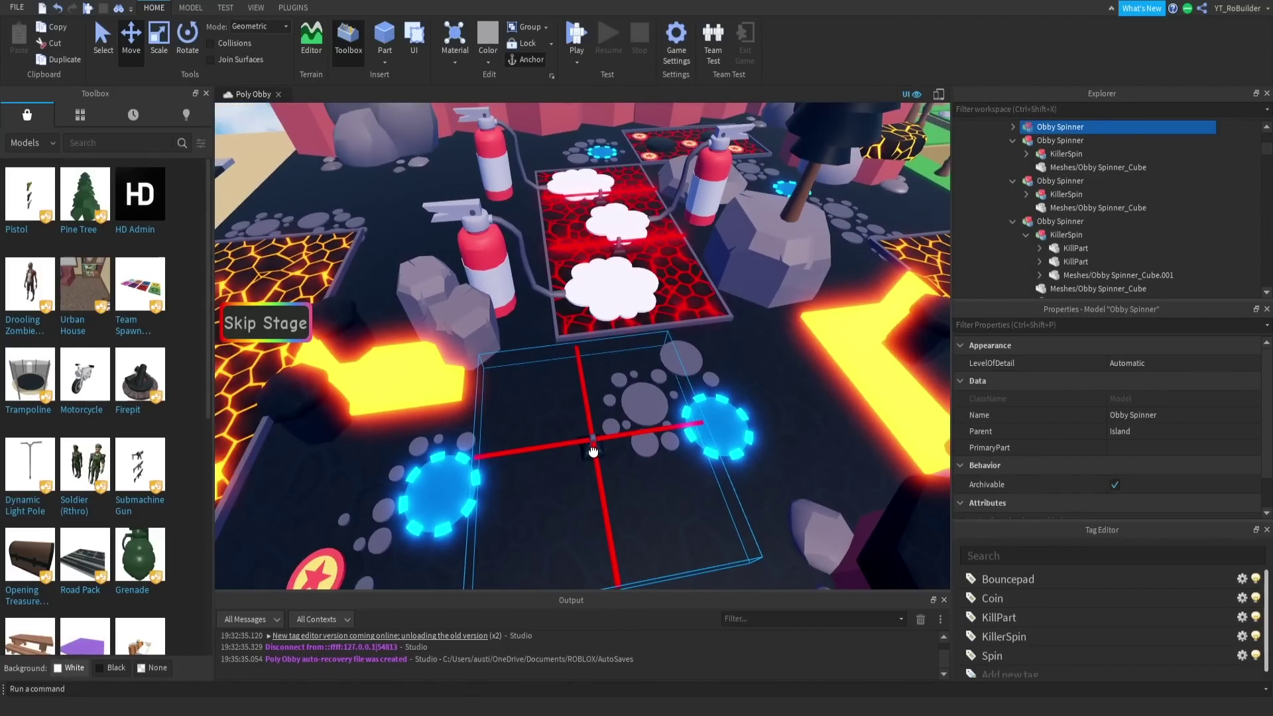
{"action": "left_click_drag", "start_coordinate": [594, 452], "coordinate": [591, 455]}
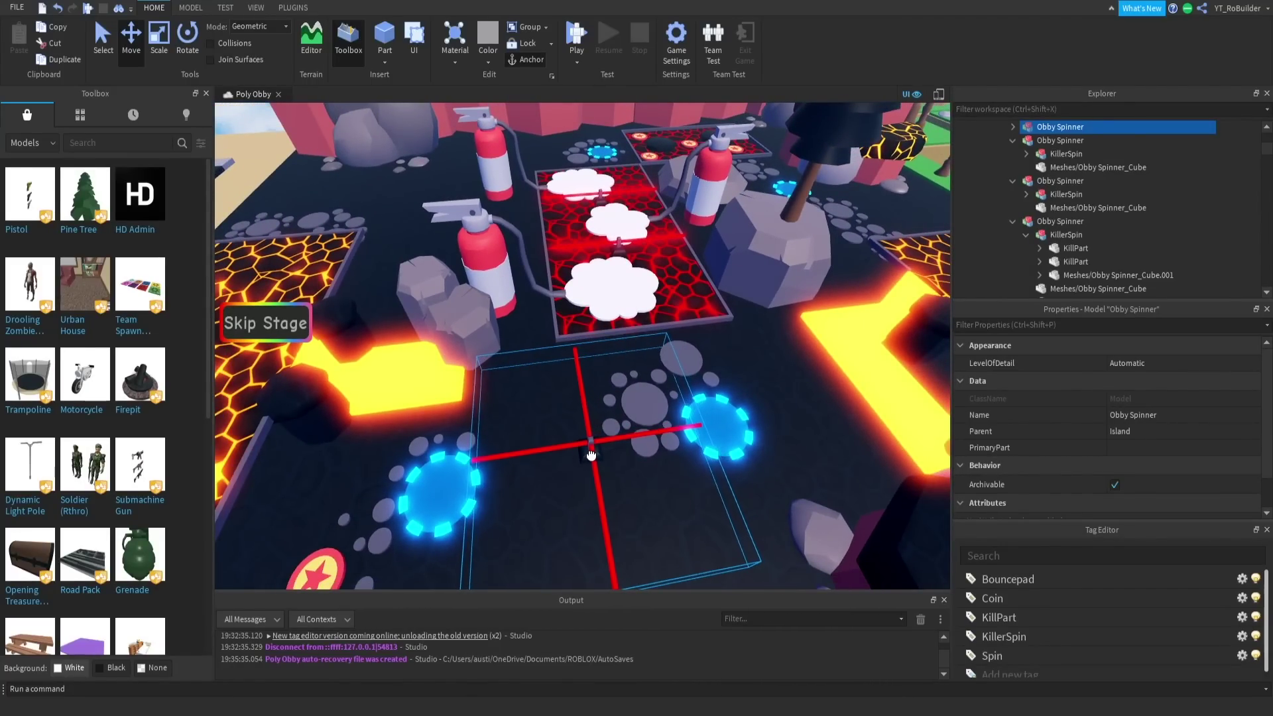
{"action": "right_click_drag", "start_coordinate": [639, 450], "coordinate": [640, 449]}
{"action": "key", "text": "a"}
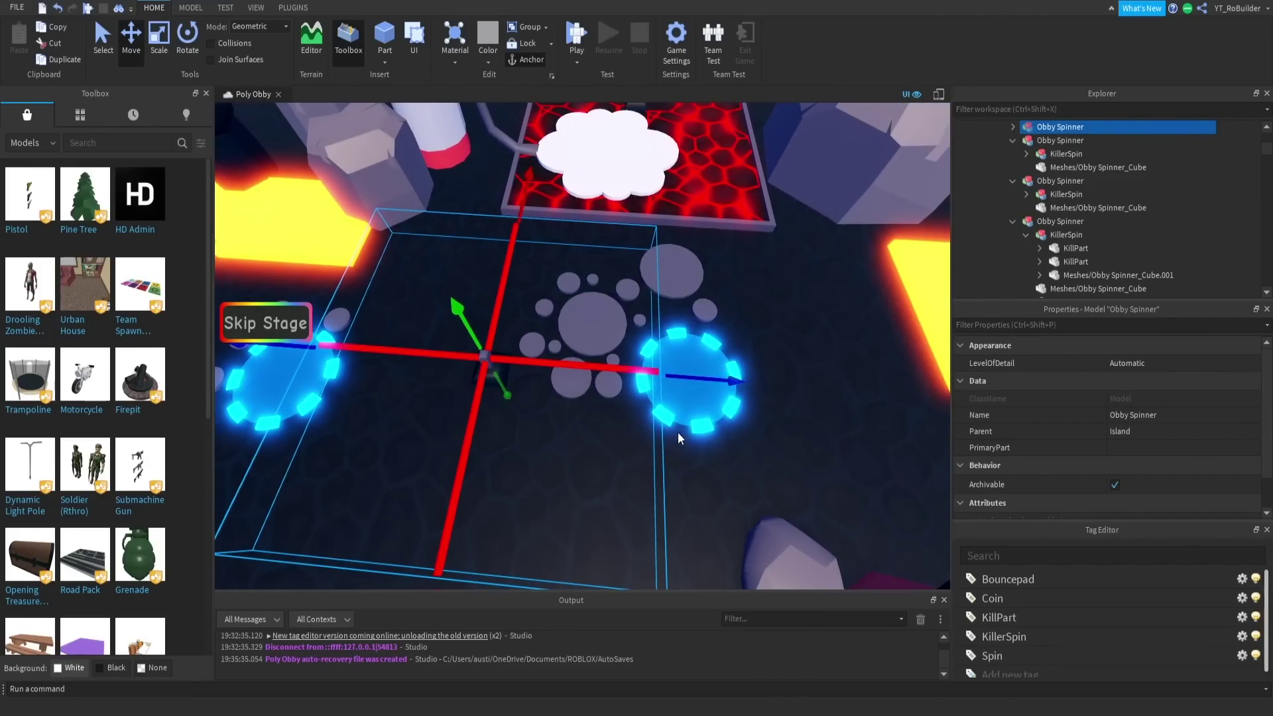
- Fine-tune the position of the checkpoint 22 beside the large stone cluster, next to the spinner's arm tip
{"action": "left_click", "coordinate": [726, 391]}
{"action": "left_click_drag", "start_coordinate": [767, 379], "coordinate": [765, 396]}
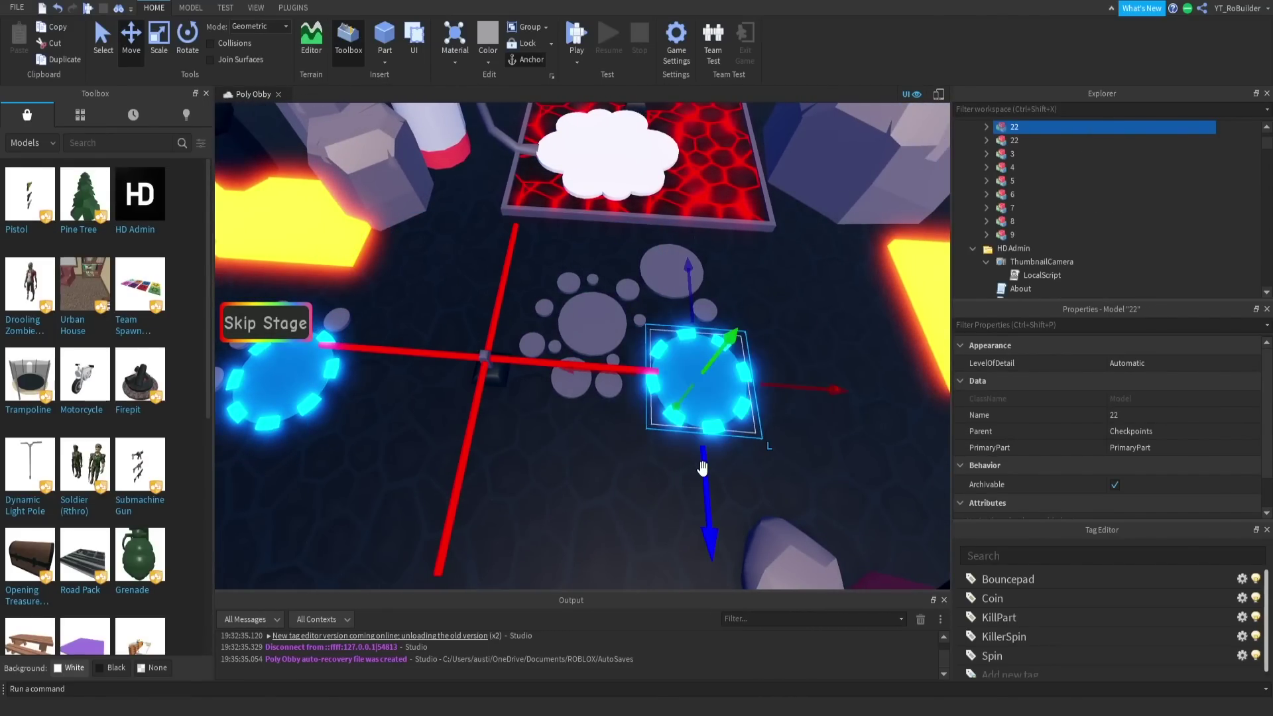
{"action": "left_click_drag", "start_coordinate": [703, 468], "coordinate": [722, 443]}
{"action": "left_click_drag", "start_coordinate": [777, 375], "coordinate": [771, 378]}
{"action": "left_click", "coordinate": [575, 488]}
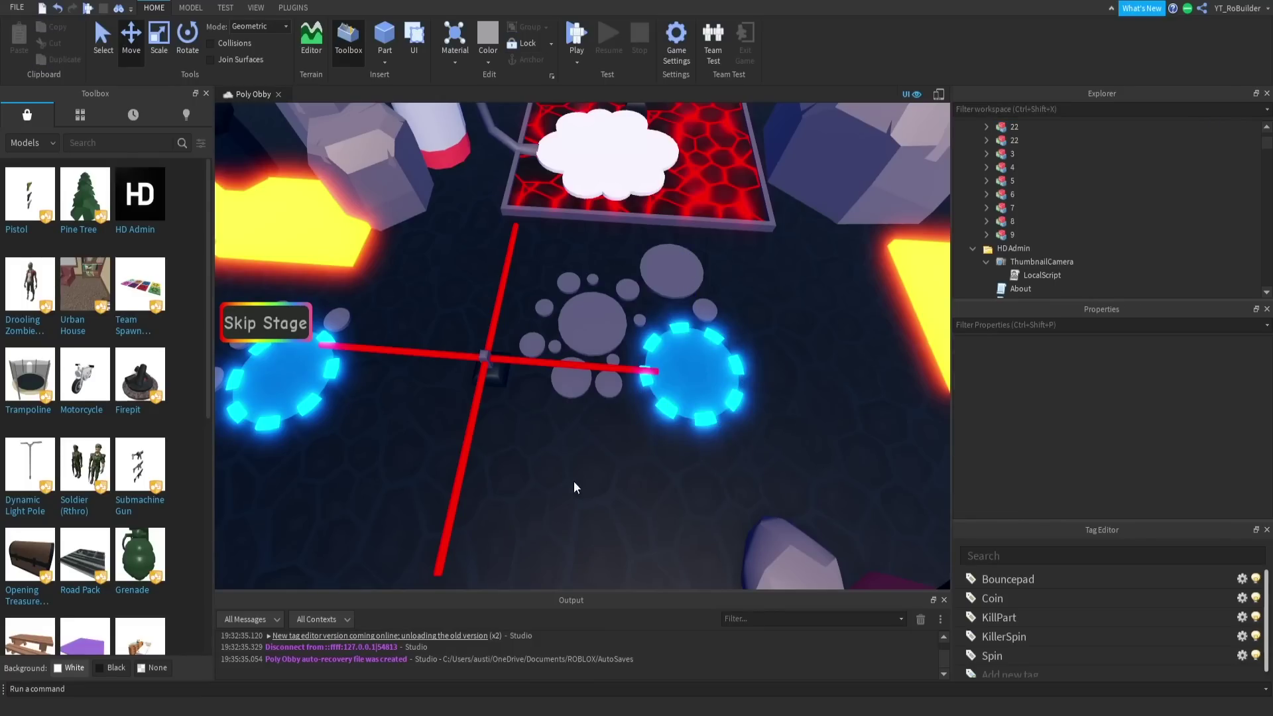
- Shift the new spinner slightly toward the checkpoint beside the bounce pad
{"action": "right_click_drag", "start_coordinate": [685, 365], "coordinate": [684, 365]}
{"action": "scroll", "coordinate": [685, 365], "scroll_direction": "up", "scroll_amount": 5}
{"action": "scroll", "coordinate": [684, 364], "scroll_direction": "down", "scroll_amount": 10}
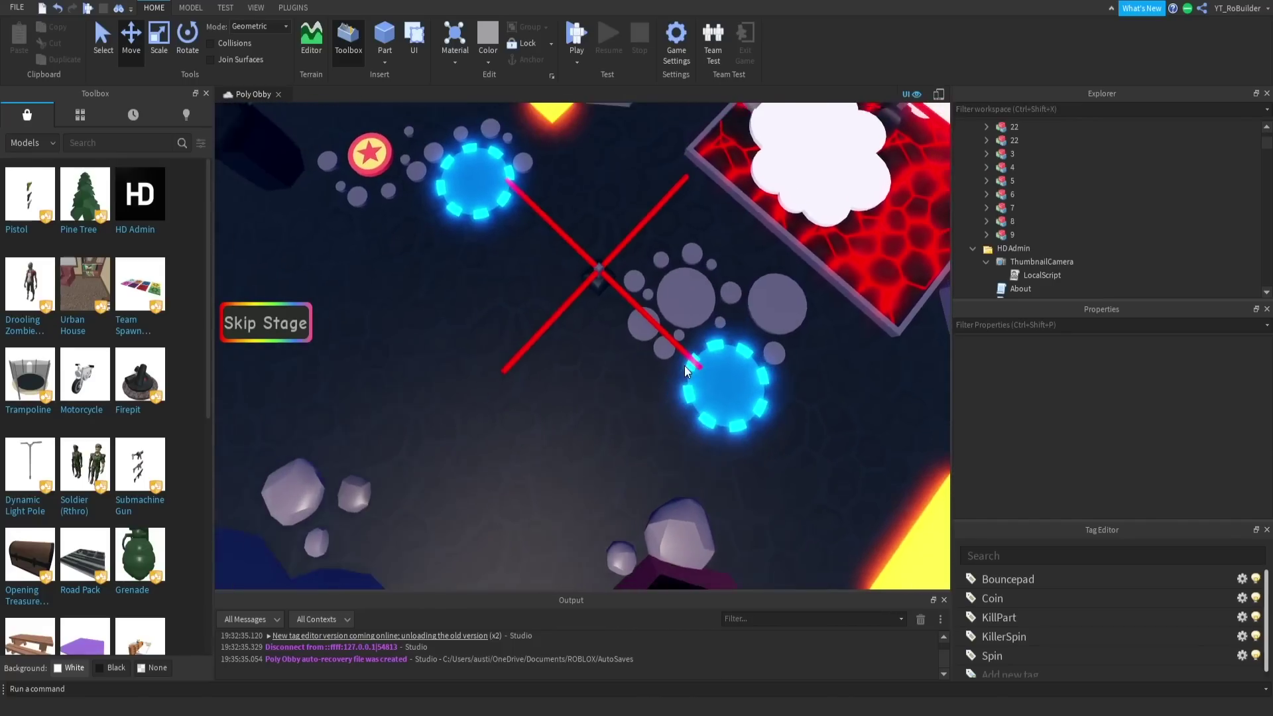
{"action": "left_click", "coordinate": [685, 364]}
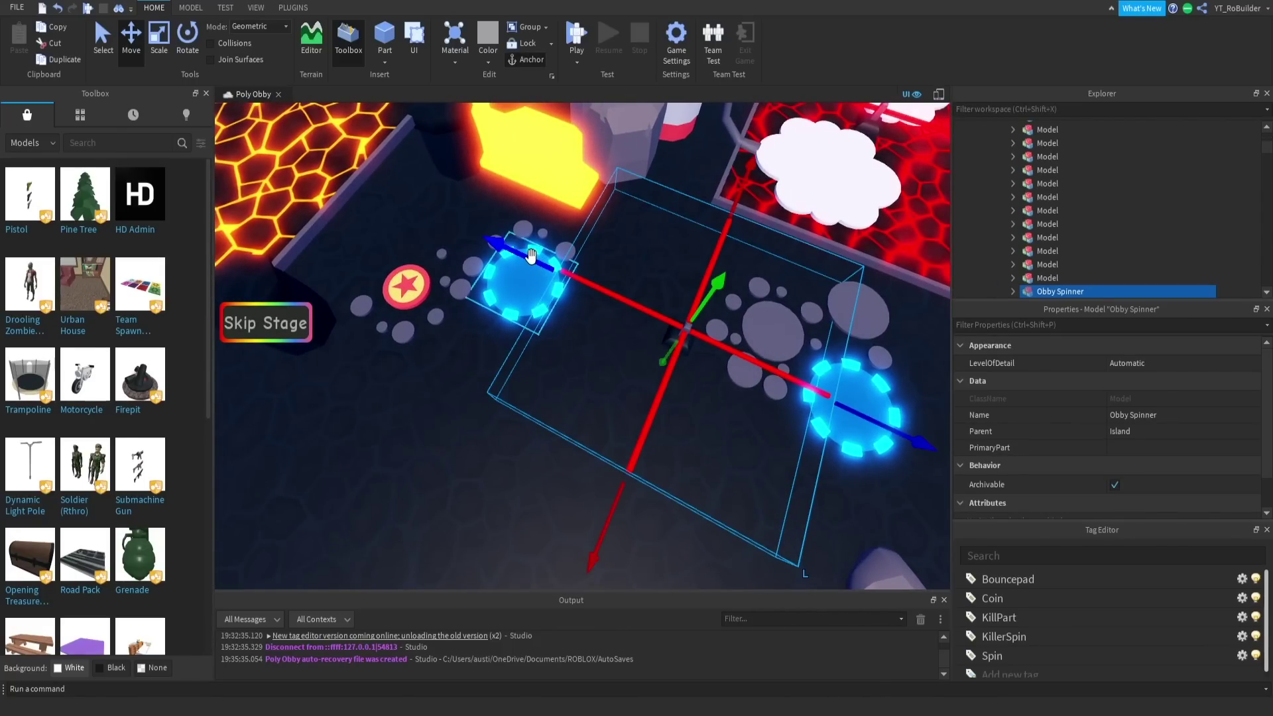
{"action": "left_click_drag", "start_coordinate": [531, 256], "coordinate": [524, 255]}
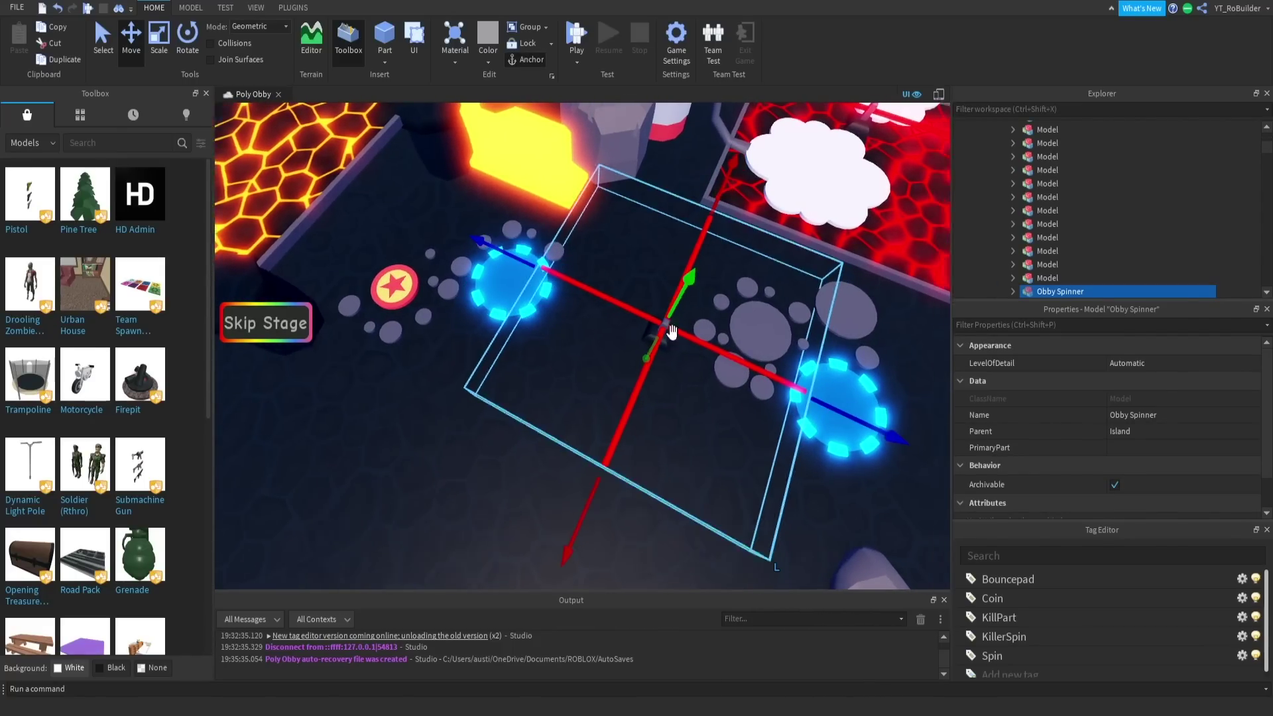
{"action": "right_click_drag", "start_coordinate": [670, 335], "coordinate": [677, 330]}
{"action": "key", "text": "a"}
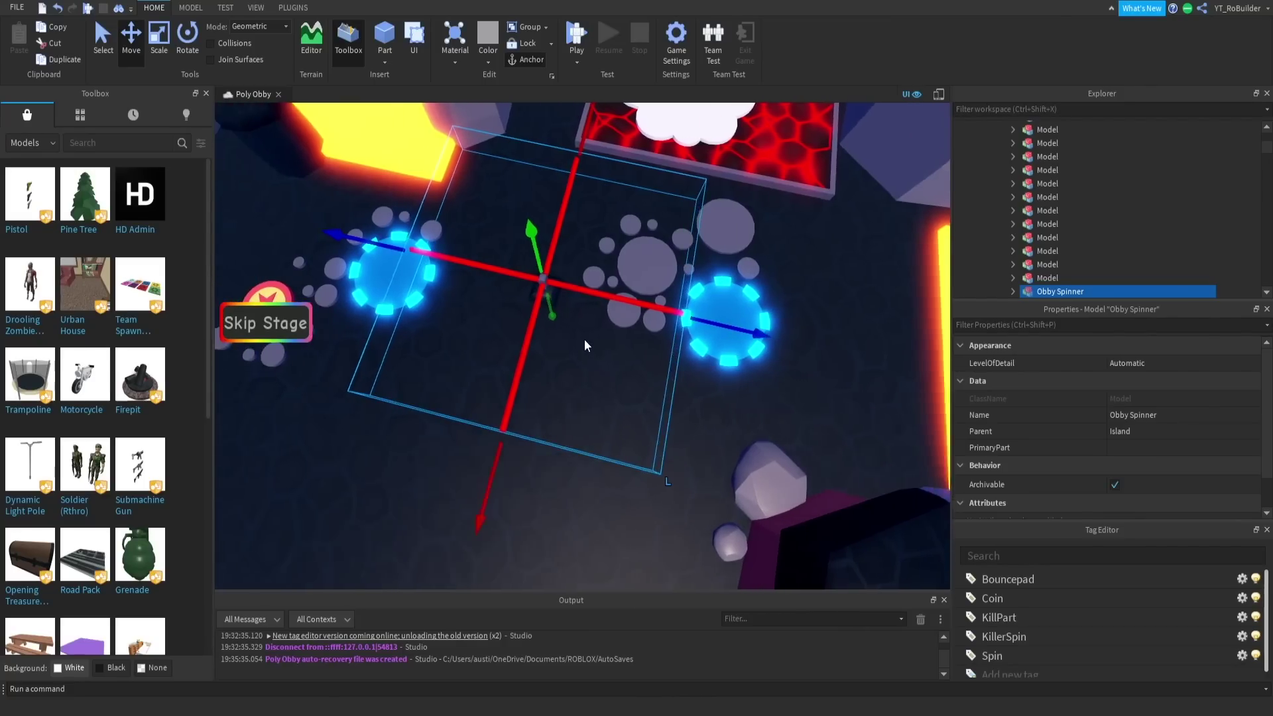
- Move the checkpoint near the bounce pad away from the spinner, up against the orange lava pool's edge
{"action": "right_click_drag", "start_coordinate": [585, 339], "coordinate": [582, 367]}
{"action": "left_click", "coordinate": [555, 312]}
{"action": "left_click_drag", "start_coordinate": [581, 379], "coordinate": [560, 352]}
{"action": "left_click_drag", "start_coordinate": [568, 262], "coordinate": [475, 334]}
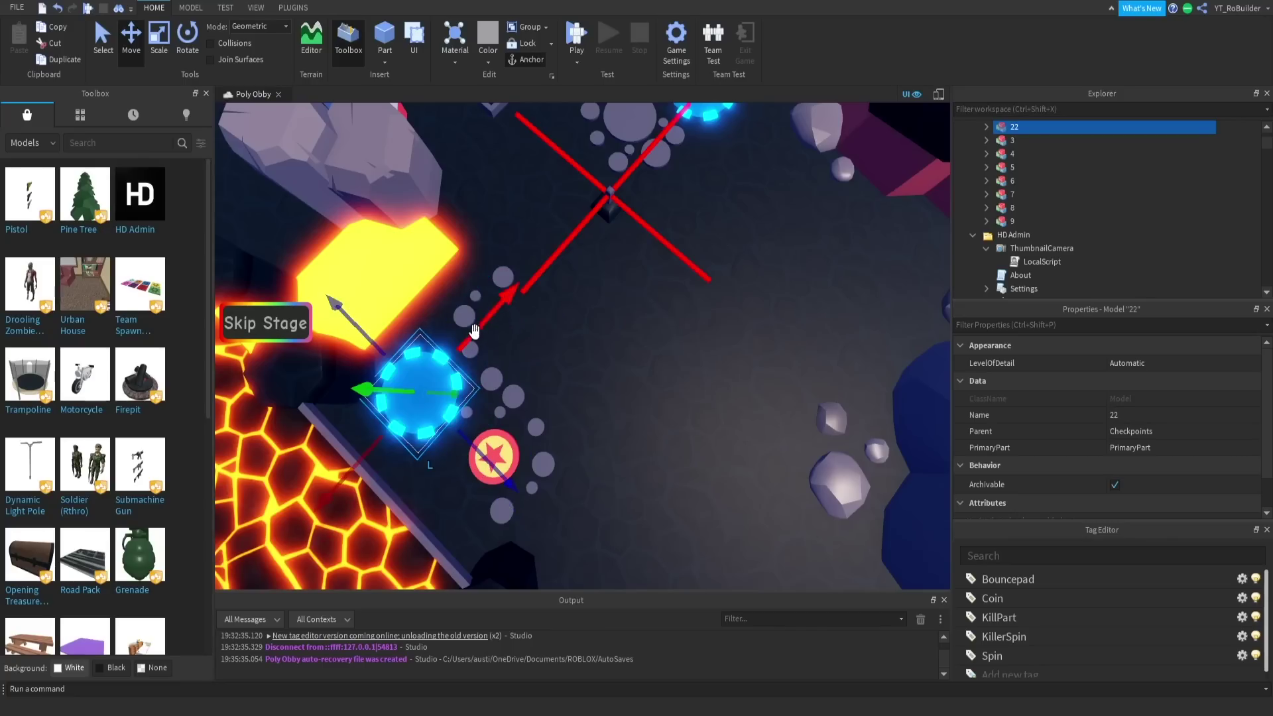
- Move the trail's outermost large stone between the checkpoint and bounce pad, and shift the neighbouring small stone closer to the trail's middle
{"action": "right_click_drag", "start_coordinate": [564, 360], "coordinate": [564, 360]}
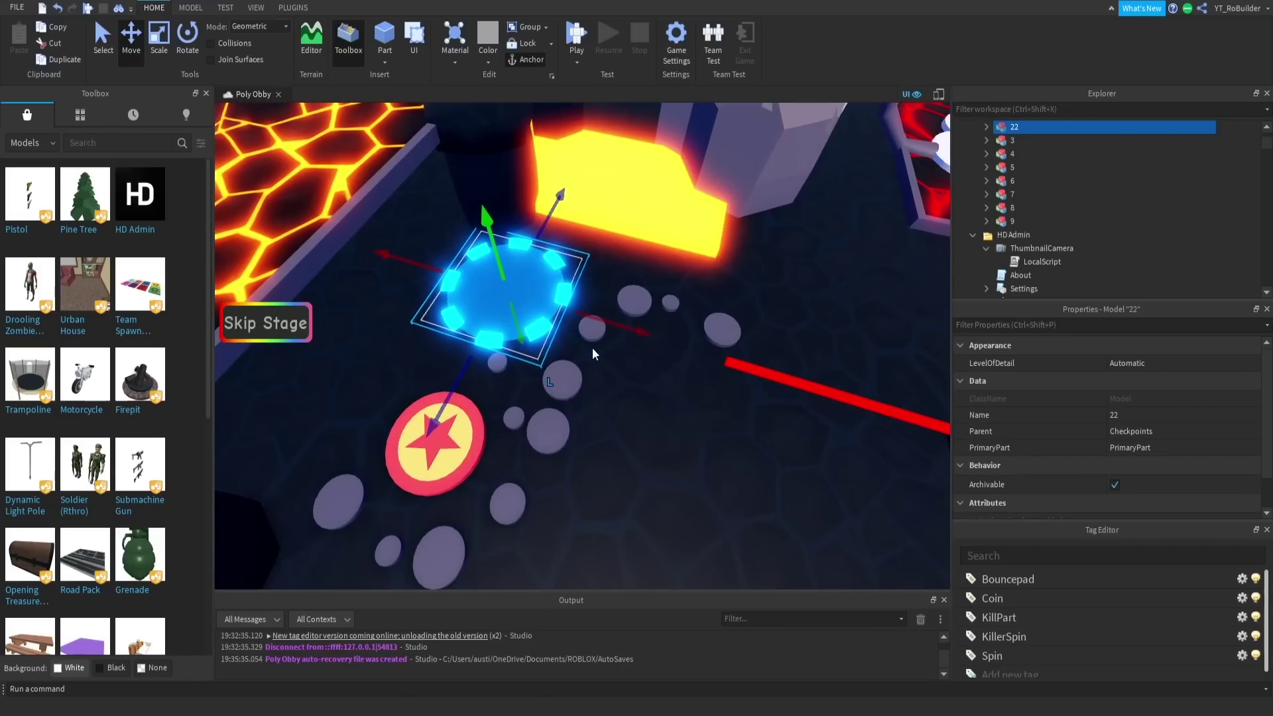
{"action": "left_click", "coordinate": [717, 323]}
{"action": "left_click_drag", "start_coordinate": [675, 318], "coordinate": [573, 313]}
{"action": "key", "text": "a"}
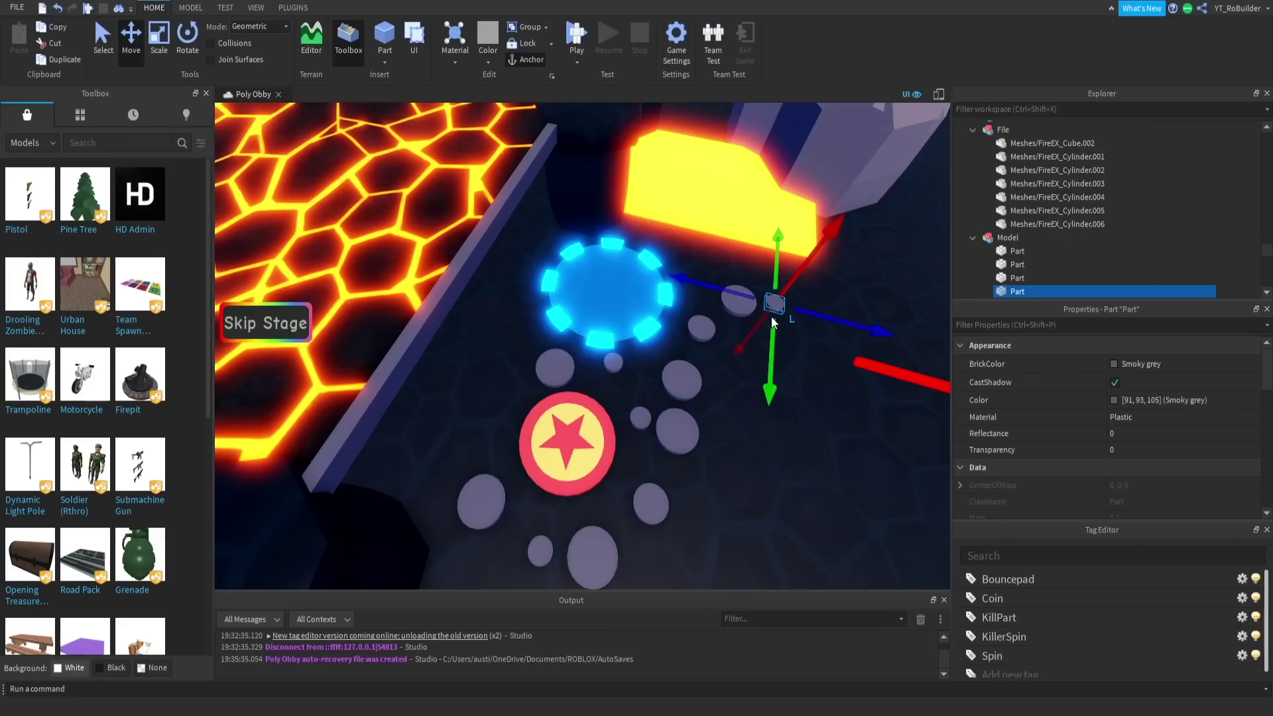
{"action": "left_click_drag", "start_coordinate": [750, 449], "coordinate": [750, 461]}
{"action": "left_click_drag", "start_coordinate": [732, 387], "coordinate": [704, 381]}
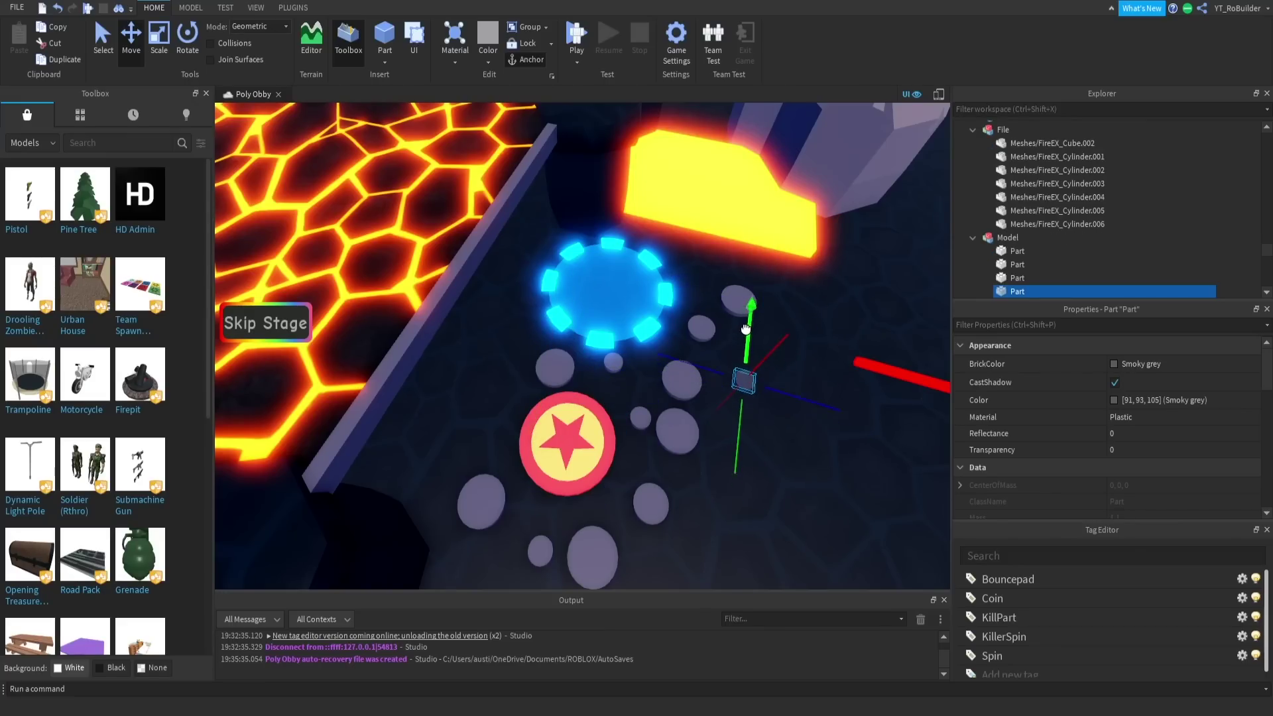
- Duplicate the small stone and place the copy between the checkpoint and the lava pool's border wall
{"action": "key", "text": "ctrl+d"}
{"action": "left_click_drag", "start_coordinate": [794, 391], "coordinate": [798, 390]}
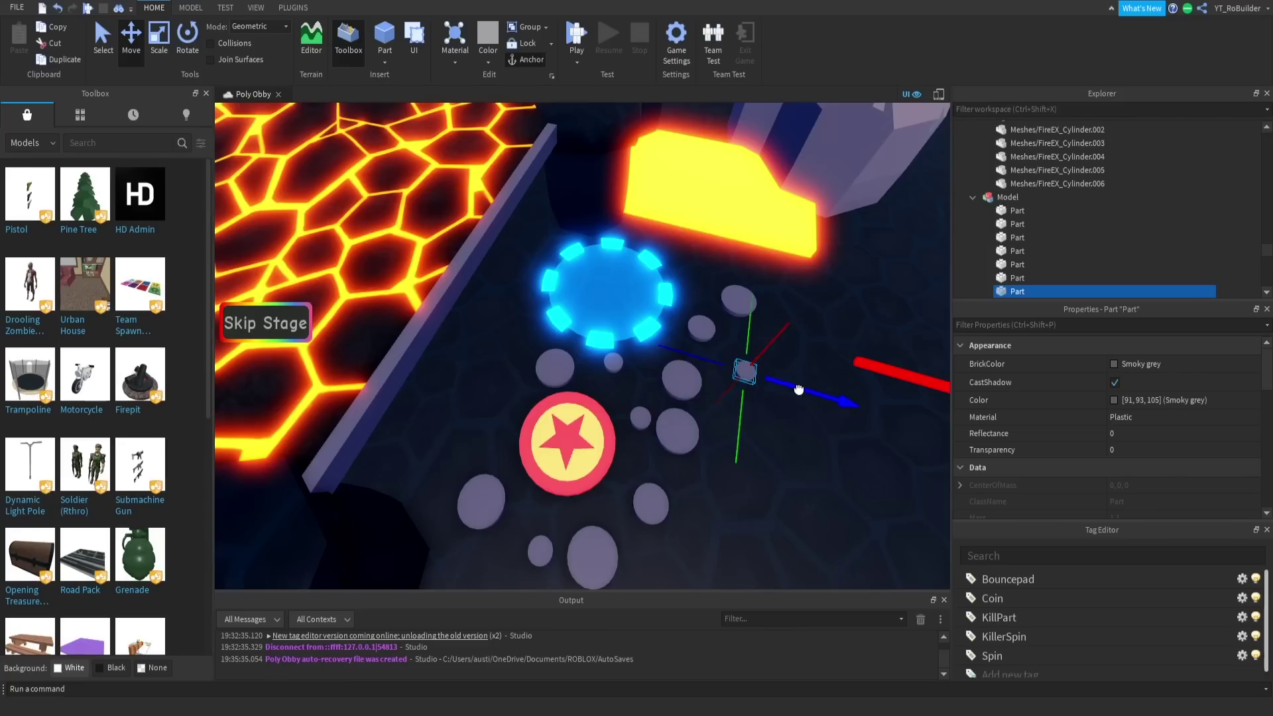
{"action": "left_click_drag", "start_coordinate": [578, 374], "coordinate": [518, 370]}
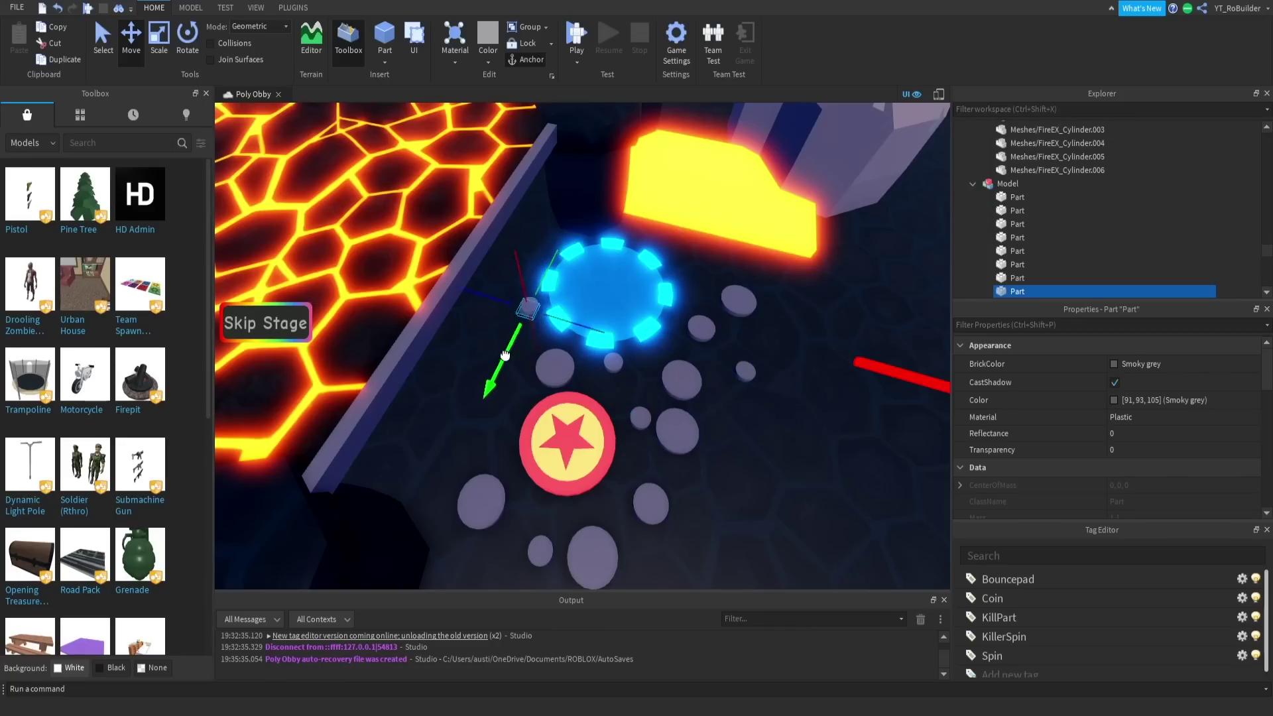
{"action": "left_click_drag", "start_coordinate": [549, 424], "coordinate": [550, 425]}
{"action": "right_click_drag", "start_coordinate": [606, 429], "coordinate": [606, 430]}
{"action": "left_click", "coordinate": [606, 432]}
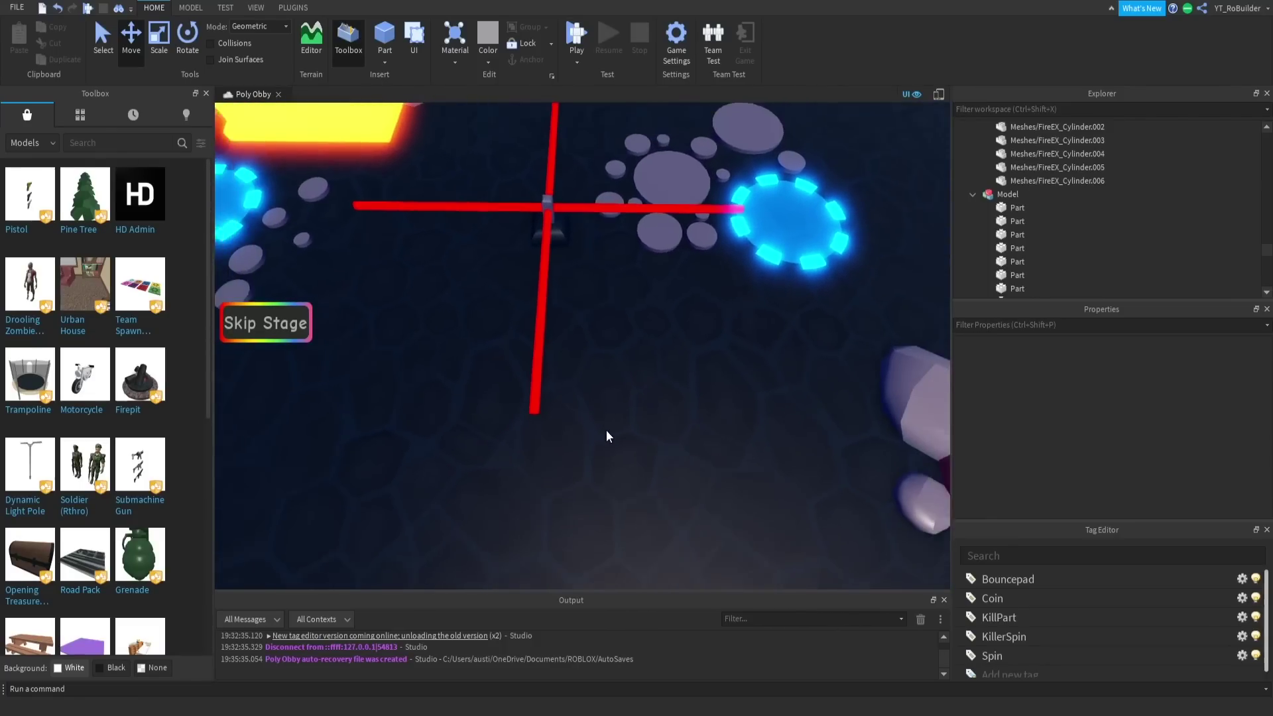
- Shift the spinner between the two checkpoints farther away from the red cloud lava pool
{"action": "scroll", "coordinate": [607, 430], "scroll_direction": "down", "scroll_amount": 4}
{"action": "left_click", "coordinate": [556, 270]}
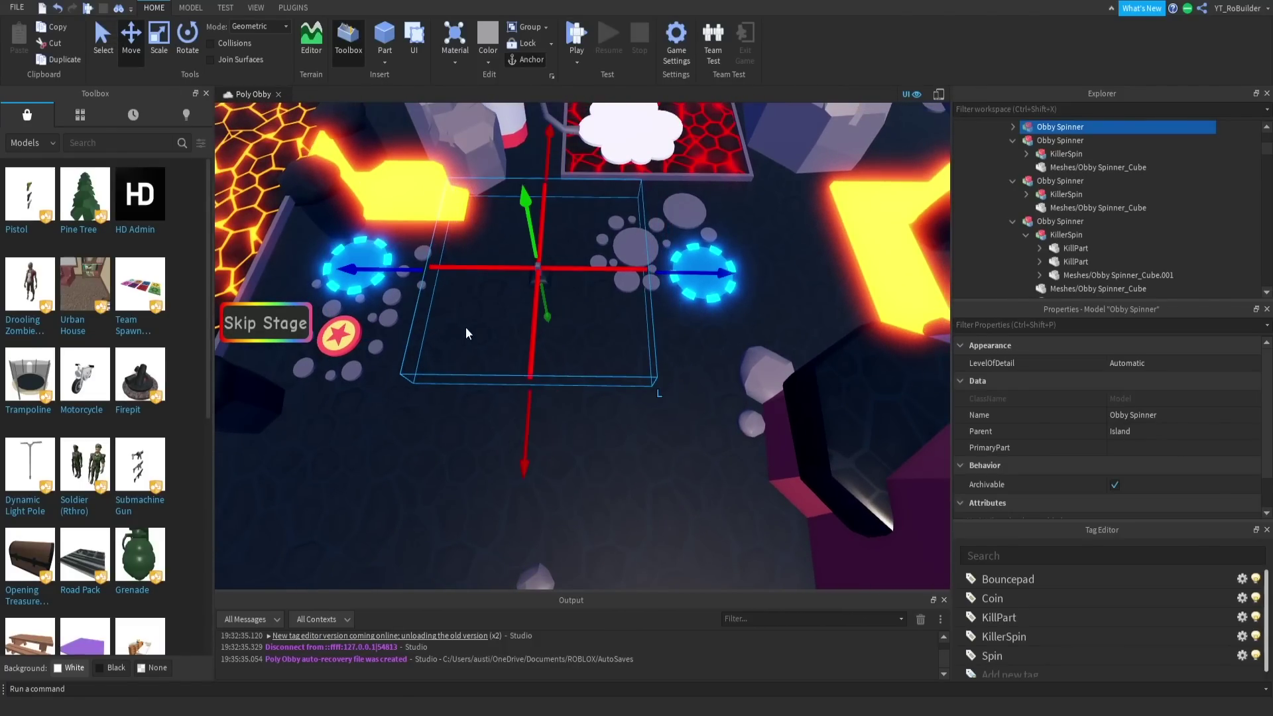
{"action": "left_click_drag", "start_coordinate": [530, 430], "coordinate": [534, 467]}
{"action": "scroll", "coordinate": [547, 323], "scroll_direction": "up", "scroll_amount": 5}
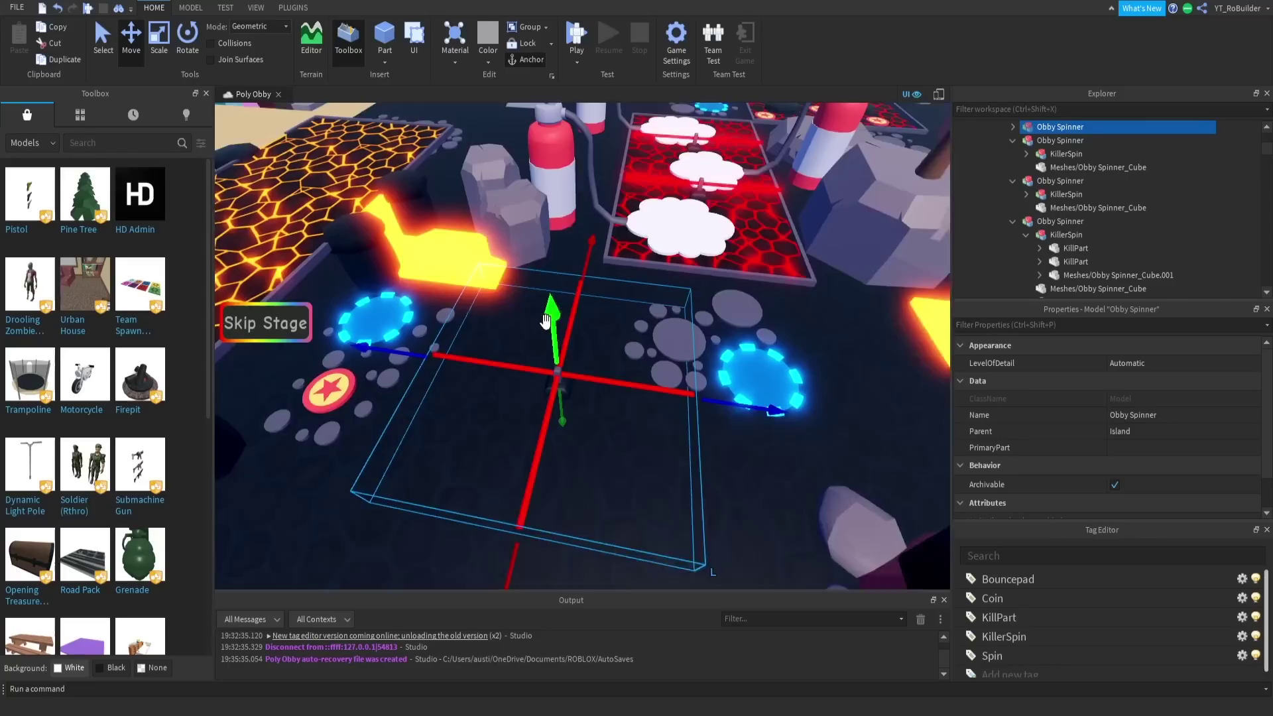
- Duplicate one of the spinner's KillPart arms and rotate the copy around the hub to sit between the existing arms
{"action": "left_click", "coordinate": [576, 264]}
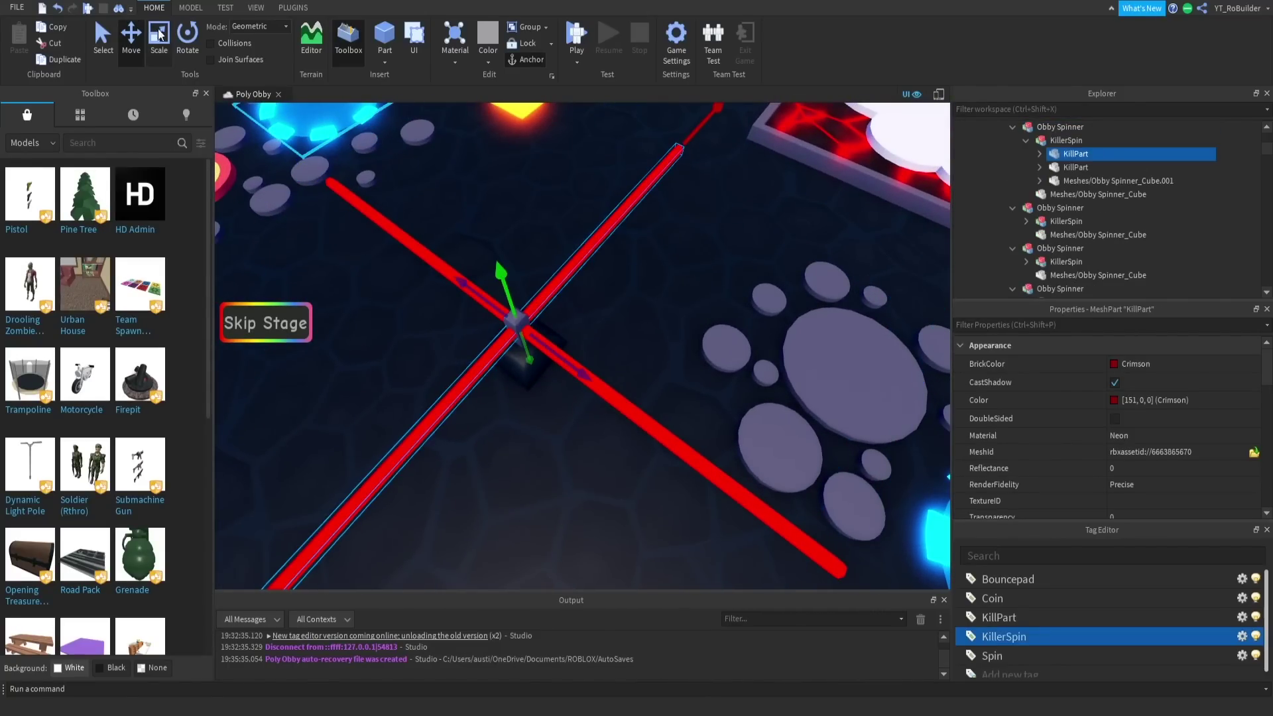
{"action": "right_click_drag", "start_coordinate": [484, 194], "coordinate": [484, 193]}
{"action": "scroll", "coordinate": [484, 194], "scroll_direction": "down", "scroll_amount": 2}
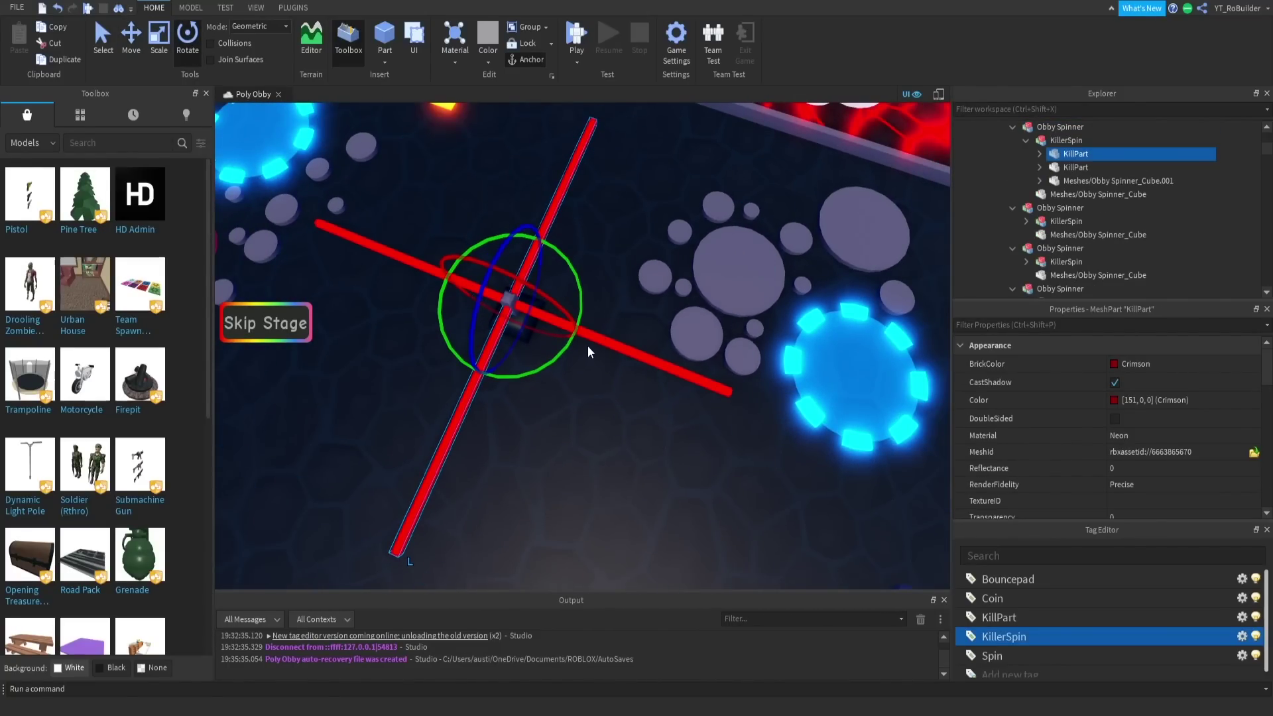
{"action": "key", "text": "ctrl+d"}
{"action": "left_click_drag", "start_coordinate": [565, 340], "coordinate": [518, 375]}
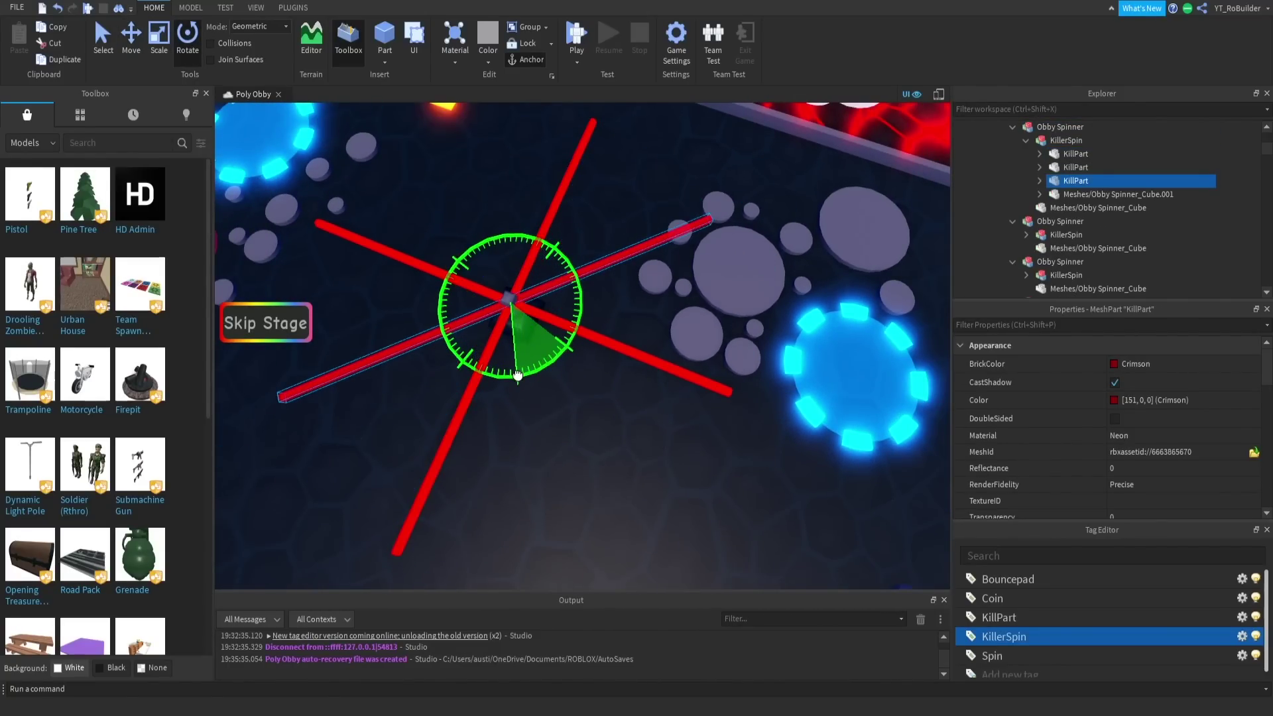
- Duplicate the newest KillPart arm and rotate the copy around the hub into the remaining gap to complete the eight-pointed spinner
{"action": "right_click_drag", "start_coordinate": [623, 400], "coordinate": [626, 399]}
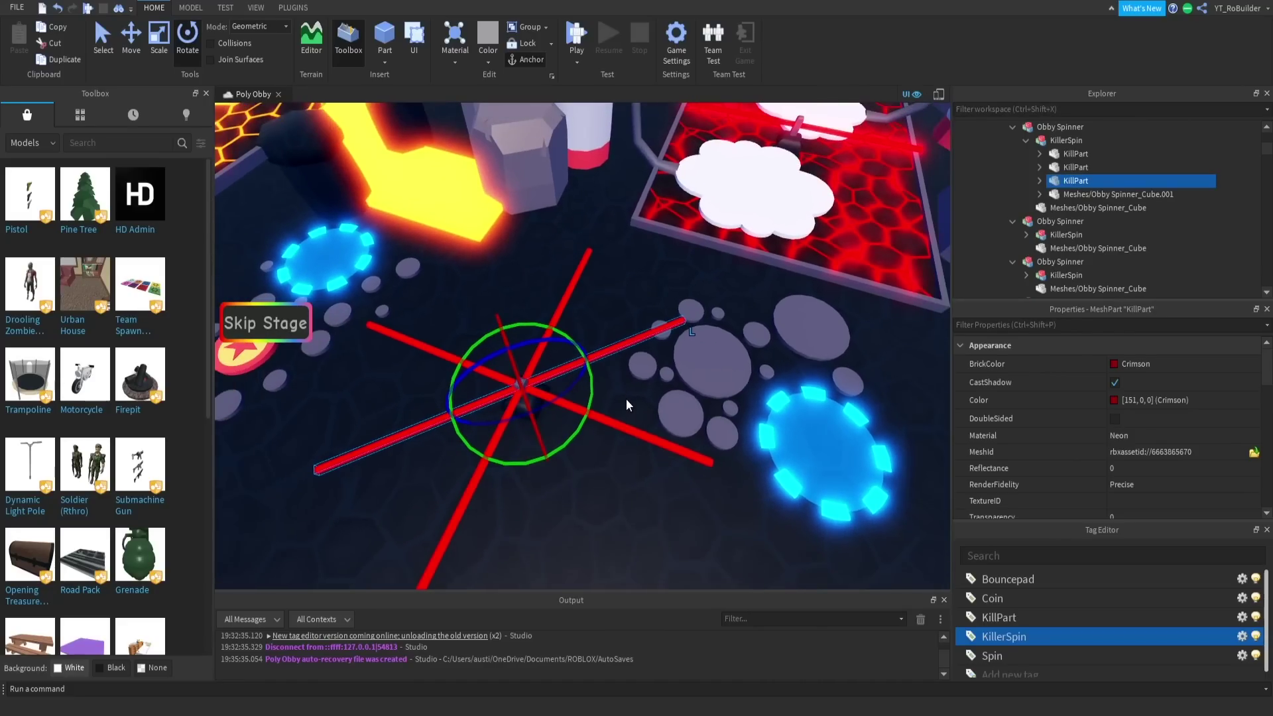
{"action": "key", "text": "ctrl+d"}
{"action": "left_click_drag", "start_coordinate": [586, 428], "coordinate": [472, 463]}
{"action": "left_click", "coordinate": [637, 497]}
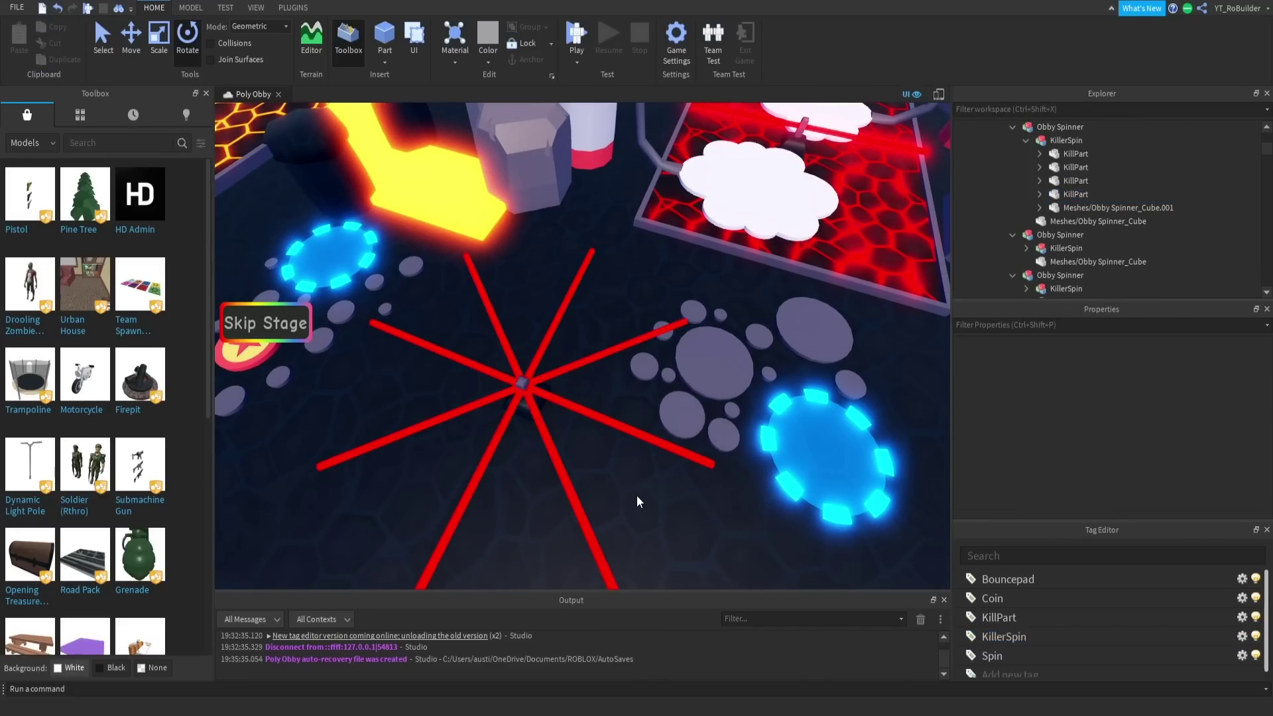
{"action": "scroll", "coordinate": [636, 491], "scroll_direction": "down", "scroll_amount": 2}
{"action": "right_click_drag", "start_coordinate": [619, 452], "coordinate": [620, 452]}
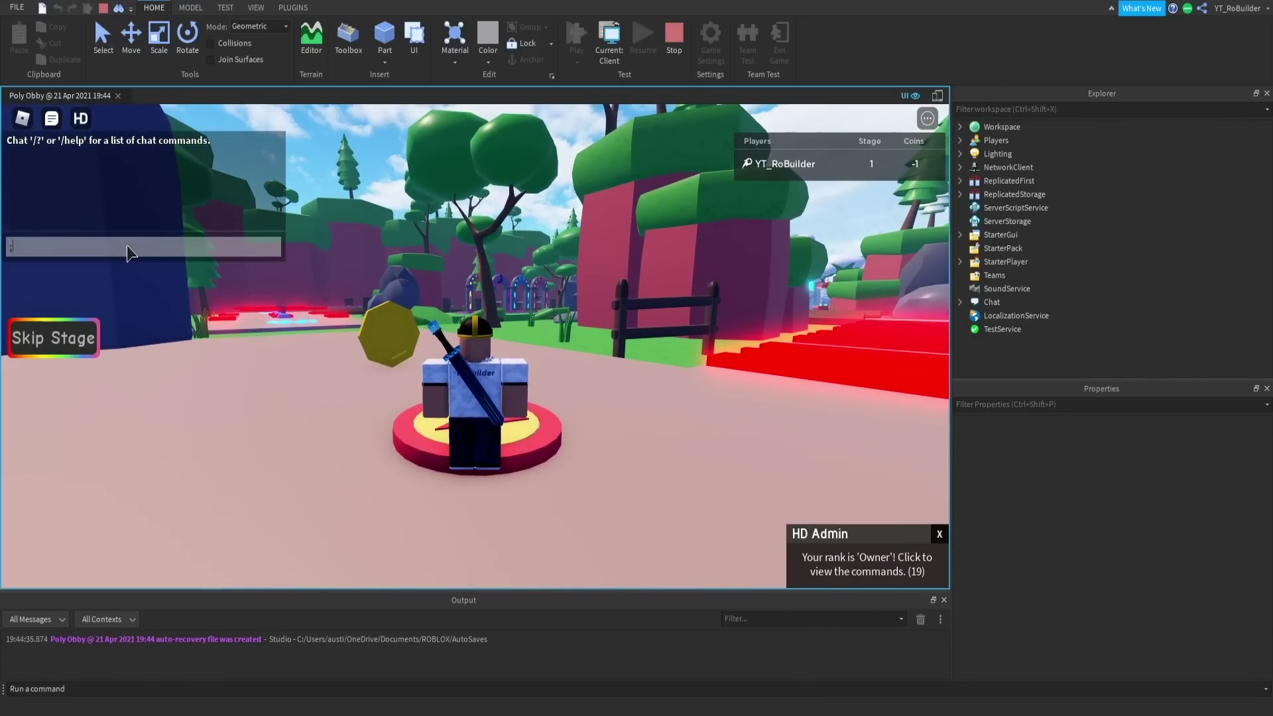
- Enable flight in the playtest with the chat command ";fly me", fly to the volcanic section, and close the HD Admin and FLY notices
{"action": "type", "text": "me"}
{"action": "key", "text": "Return"}
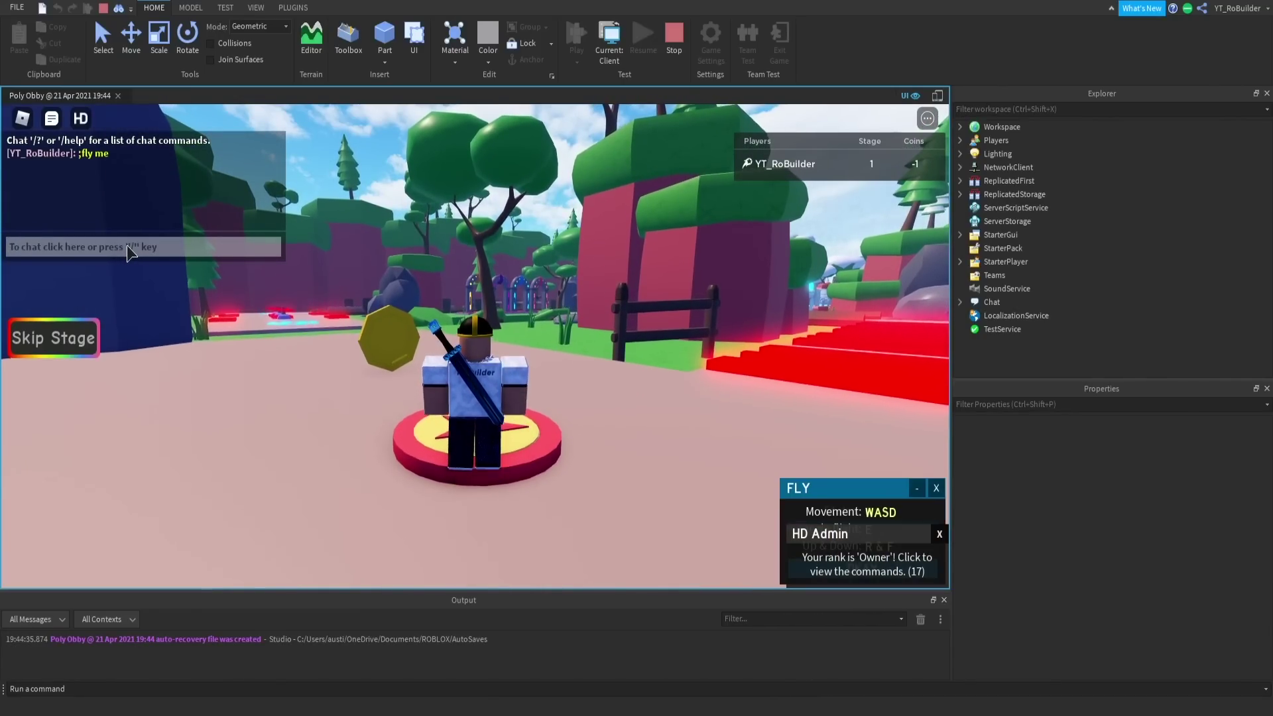
{"action": "key", "text": "w"}
{"action": "right_click_drag", "start_coordinate": [533, 307], "coordinate": [532, 313]}
{"action": "key", "text": "w"}
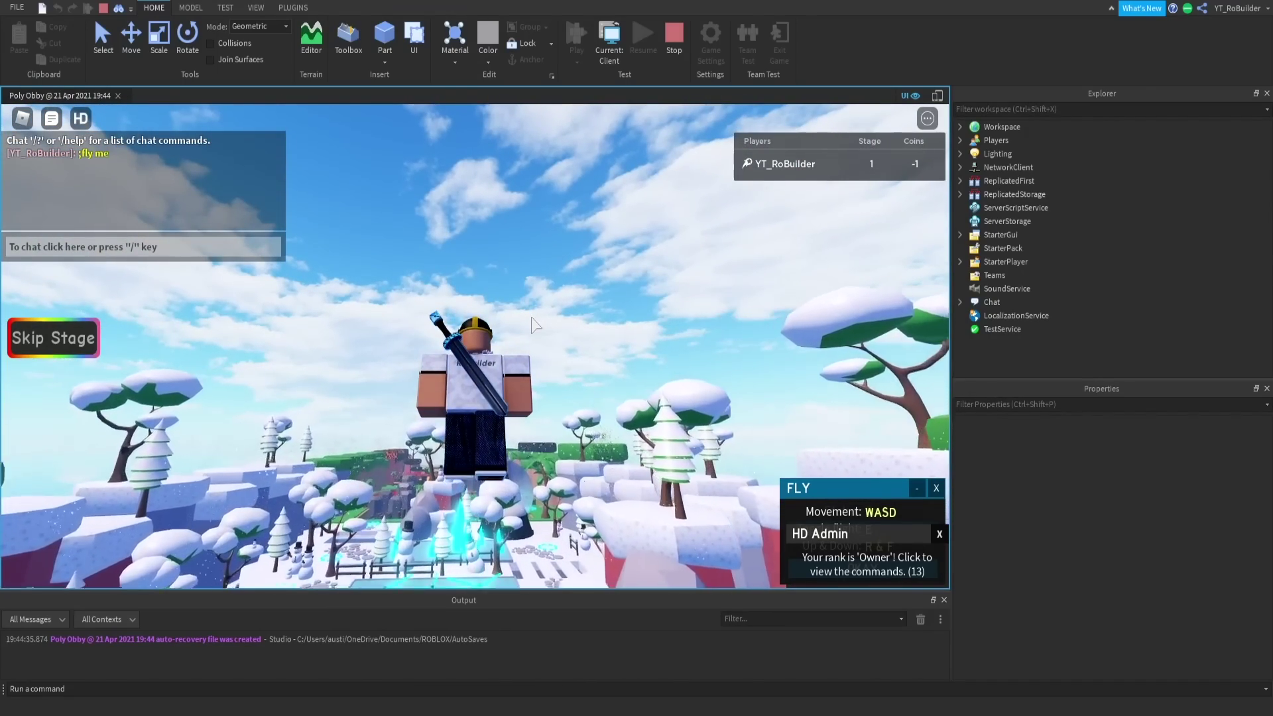
{"action": "key", "text": "w"}
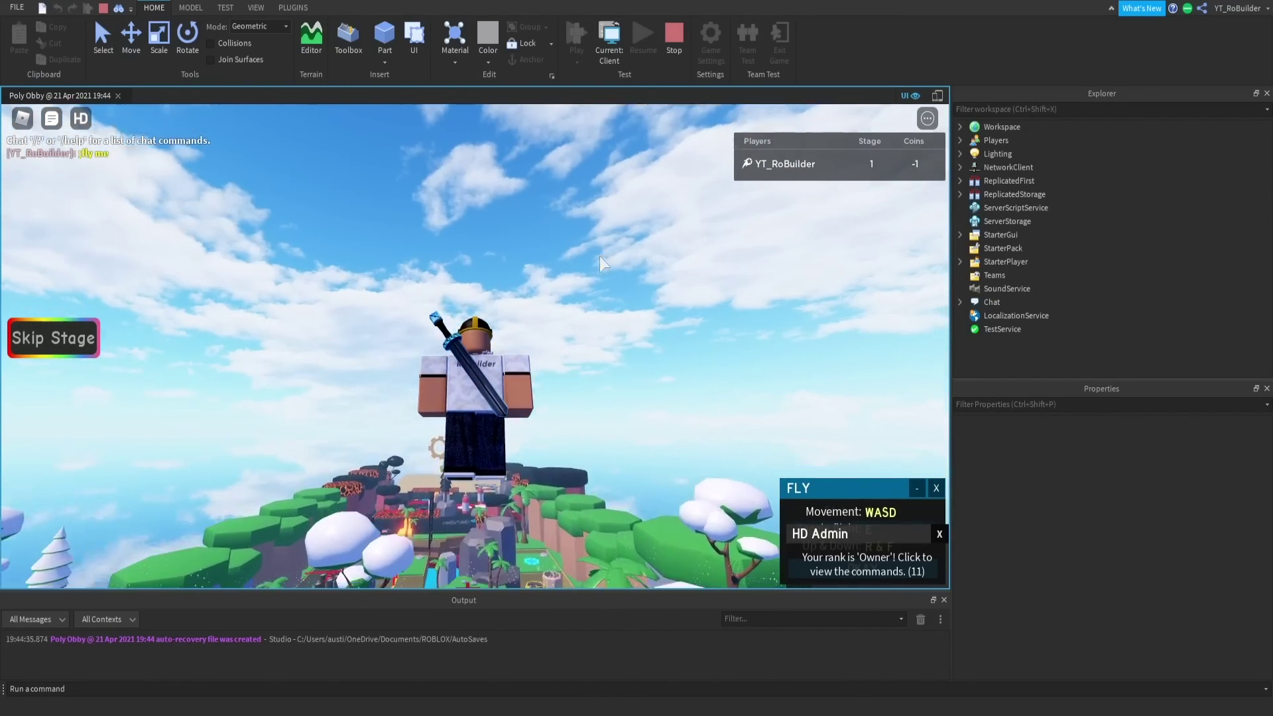
{"action": "right_click_drag", "start_coordinate": [599, 256], "coordinate": [601, 261]}
{"action": "key", "text": "w"}
{"action": "right_click_drag", "start_coordinate": [581, 348], "coordinate": [579, 347]}
{"action": "key", "text": "w"}
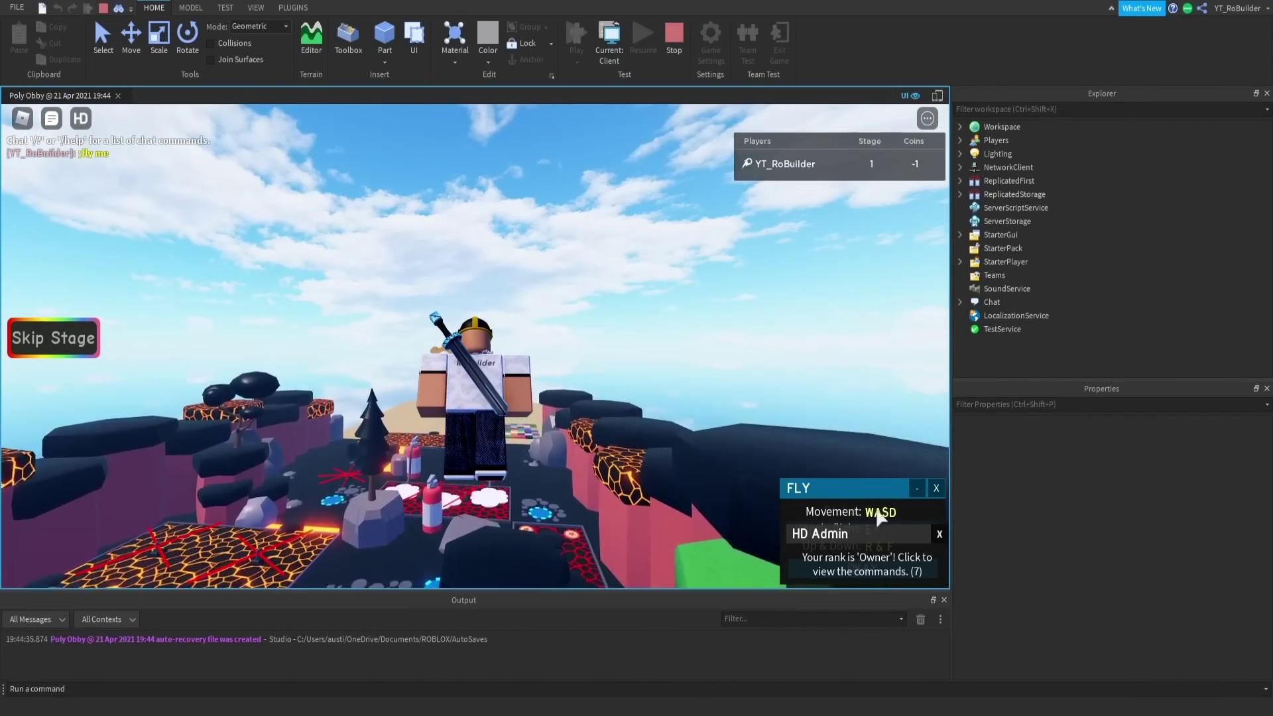
{"action": "left_click", "coordinate": [939, 534]}
{"action": "left_click", "coordinate": [936, 489]}
- Land on the blue checkpoint before the eight-pointed spinner and try to walk past its rotating arms
{"action": "right_click_drag", "start_coordinate": [622, 411], "coordinate": [622, 411]}
{"action": "right_click_drag", "start_coordinate": [579, 281], "coordinate": [579, 281]}
{"action": "key", "text": "w"}
{"action": "key", "text": "w"}
{"action": "right_click_drag", "start_coordinate": [443, 356], "coordinate": [443, 356]}
{"action": "key", "text": "w"}
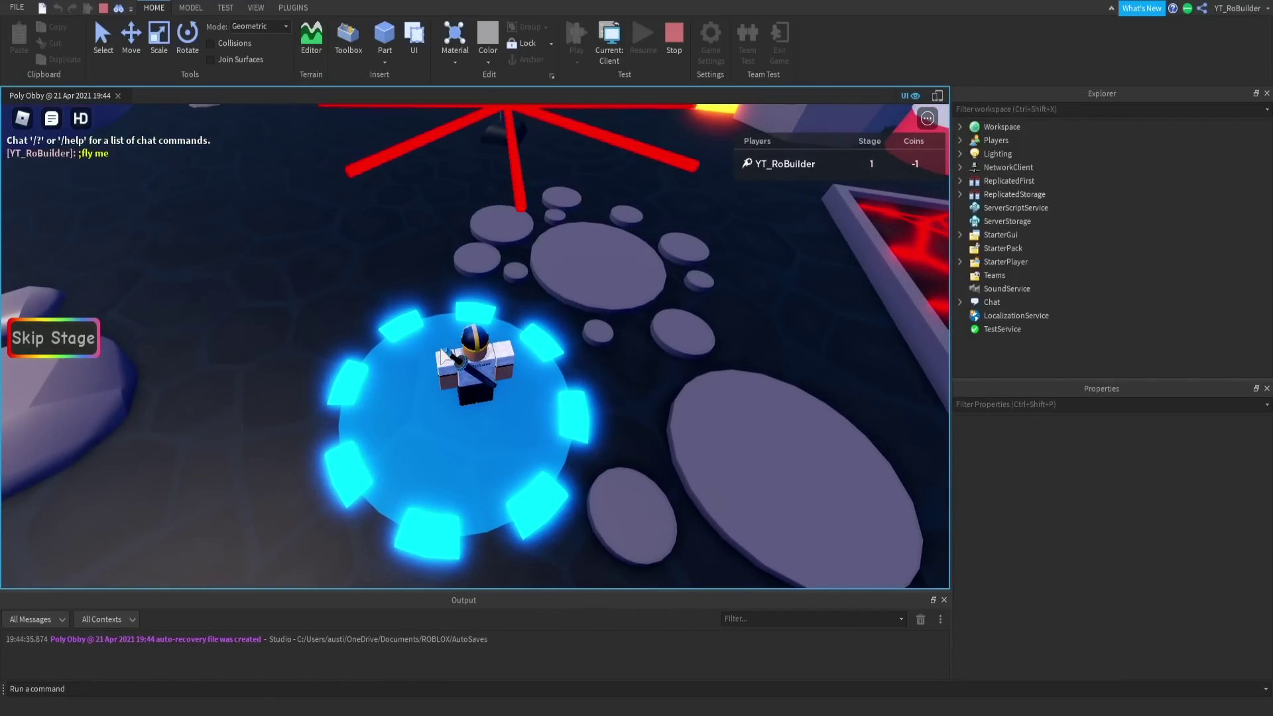
{"action": "key", "text": "d"}
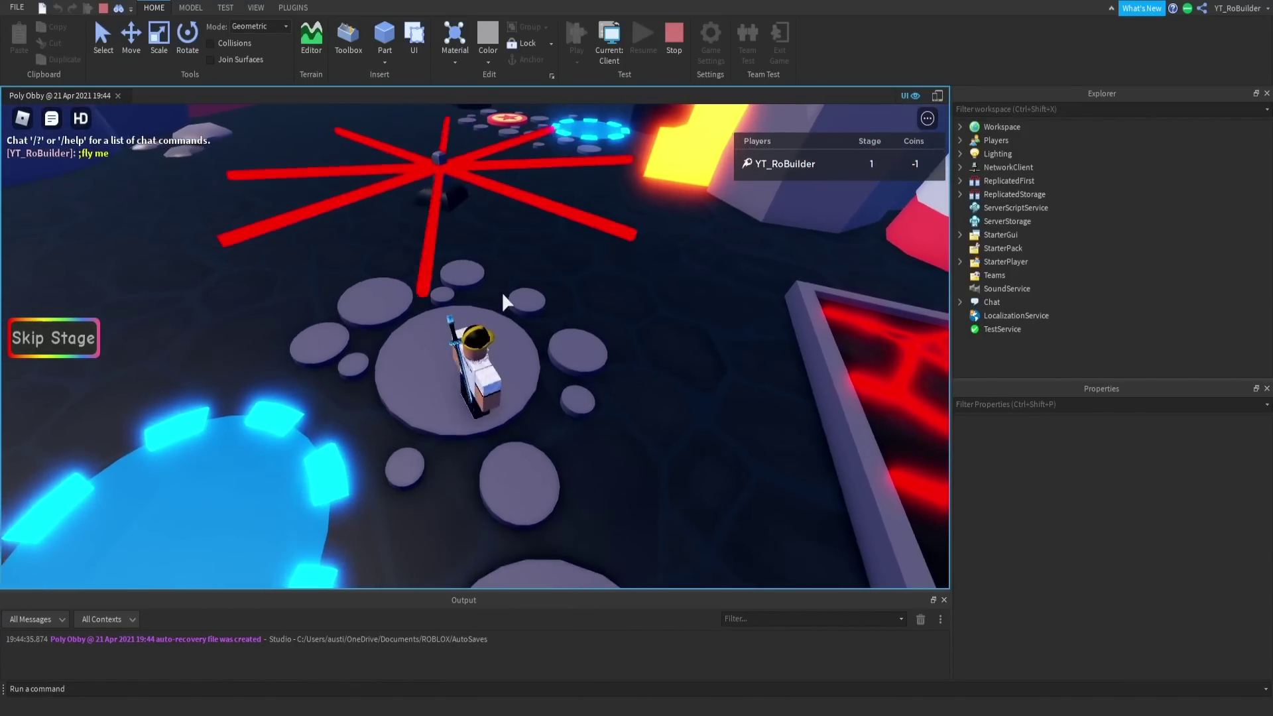
{"action": "key", "text": "w"}
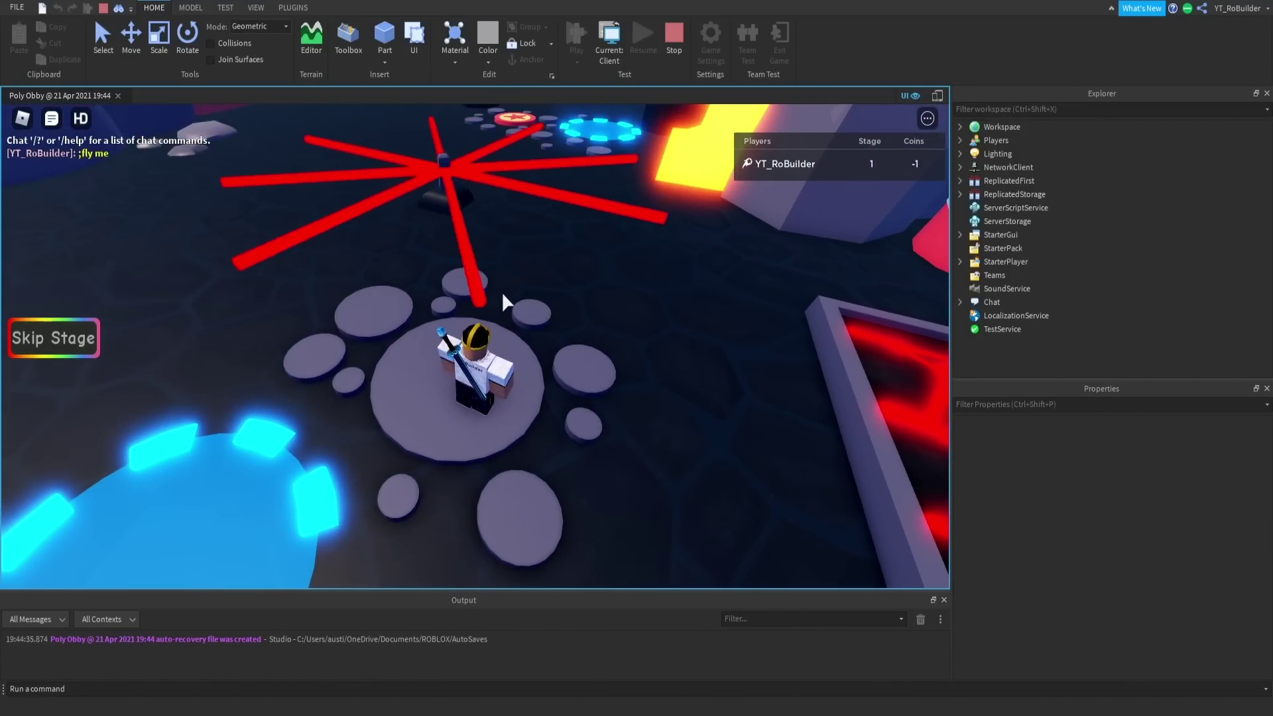
{"action": "right_click_drag", "start_coordinate": [522, 274], "coordinate": [523, 274]}
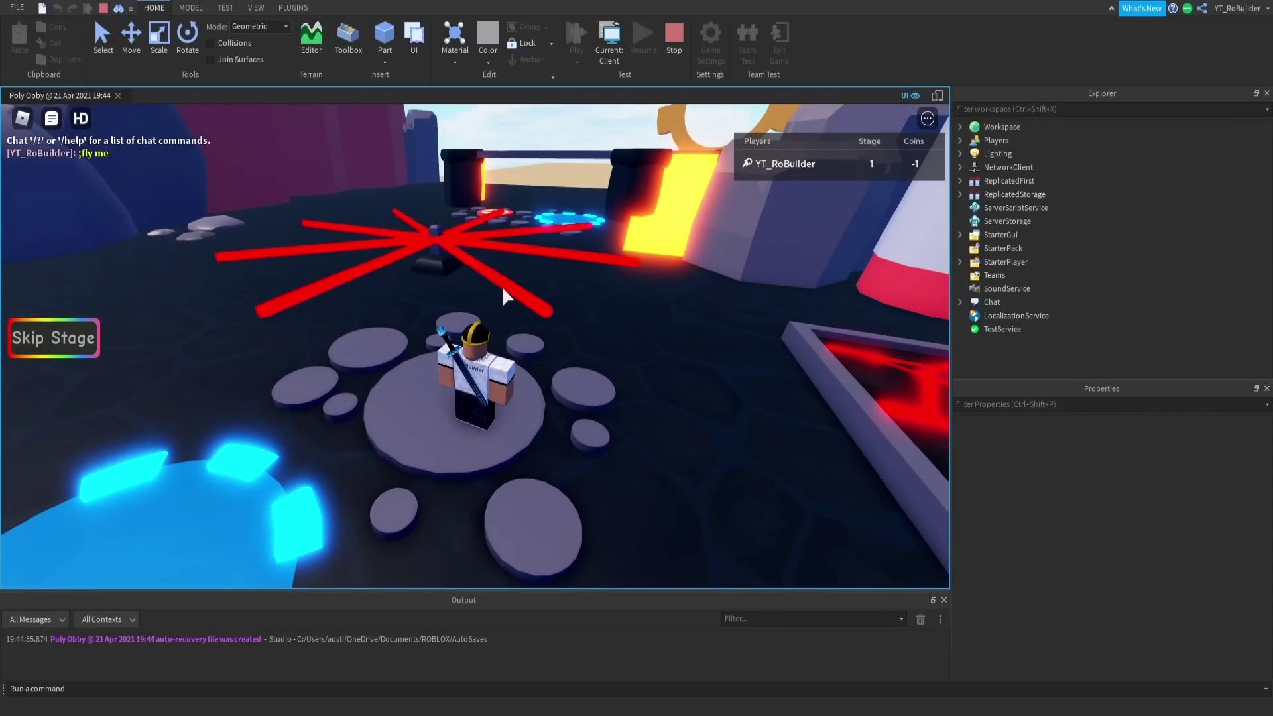
{"action": "key", "text": "Page_Down"}
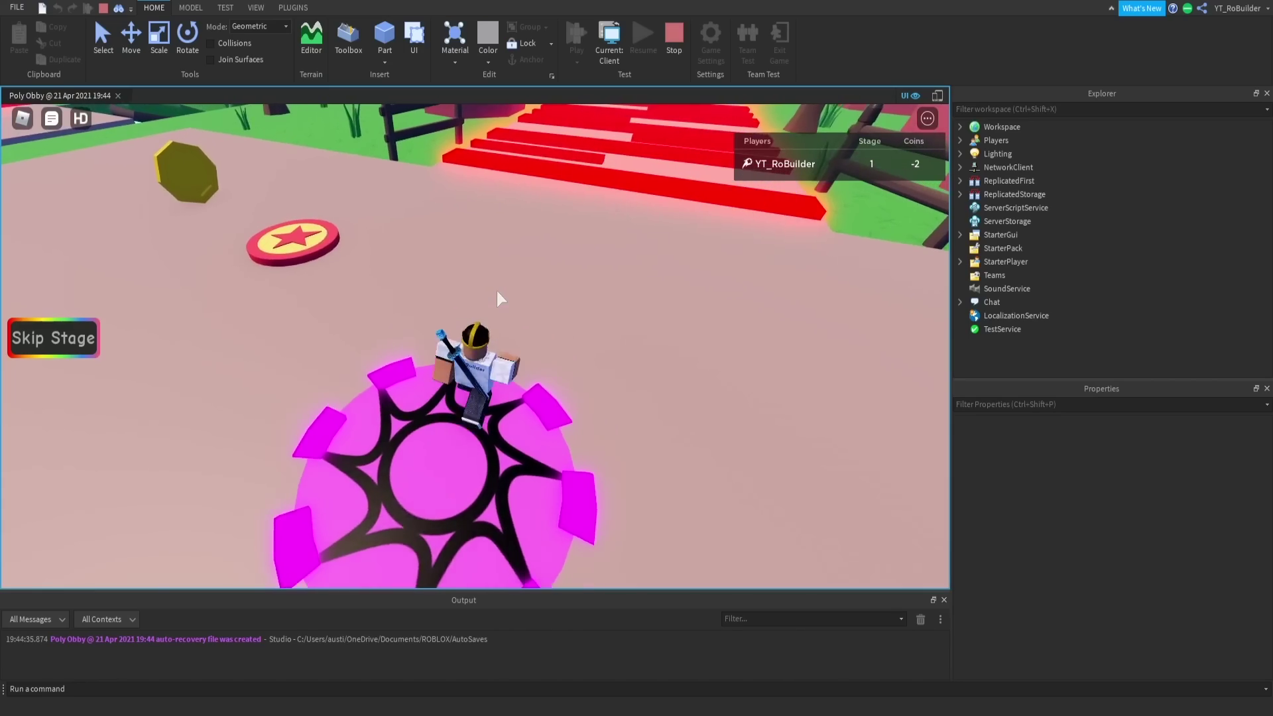
- Fly the character from the spawn pad back to the spinner stage in the volcanic section
{"action": "right_click_drag", "start_coordinate": [497, 292], "coordinate": [494, 296]}
{"action": "key", "text": "w"}
{"action": "key", "text": "space"}
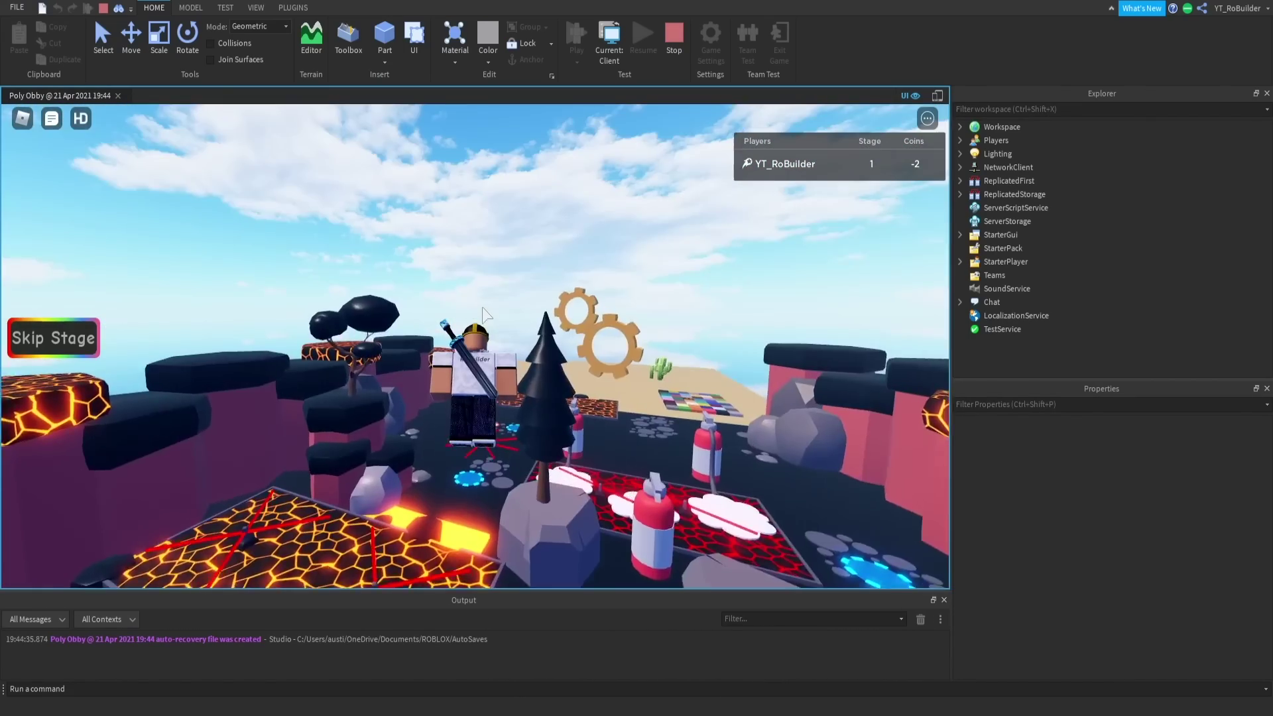
{"action": "key", "text": "w"}
{"action": "right_click_drag", "start_coordinate": [483, 308], "coordinate": [498, 288]}
{"action": "key", "text": "w"}
{"action": "key", "text": "w"}
- Try crossing the spinner again by dodging between its arms, and end the playtest
{"action": "key", "text": "d"}
{"action": "key", "text": "a"}
{"action": "key", "text": "d"}
{"action": "key", "text": "Page_Down"}
{"action": "key", "text": "Page_Down"}
{"action": "key", "text": "Page_Down"}
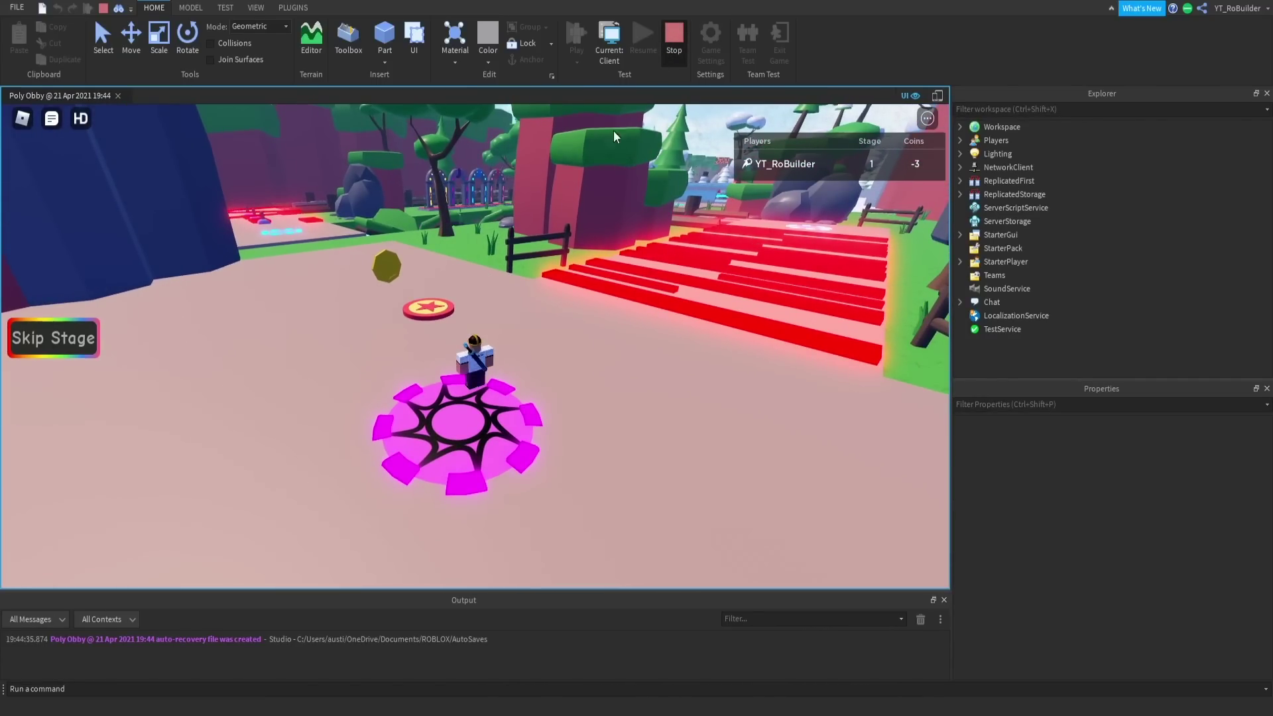
{"action": "key", "text": "shift+F5"}
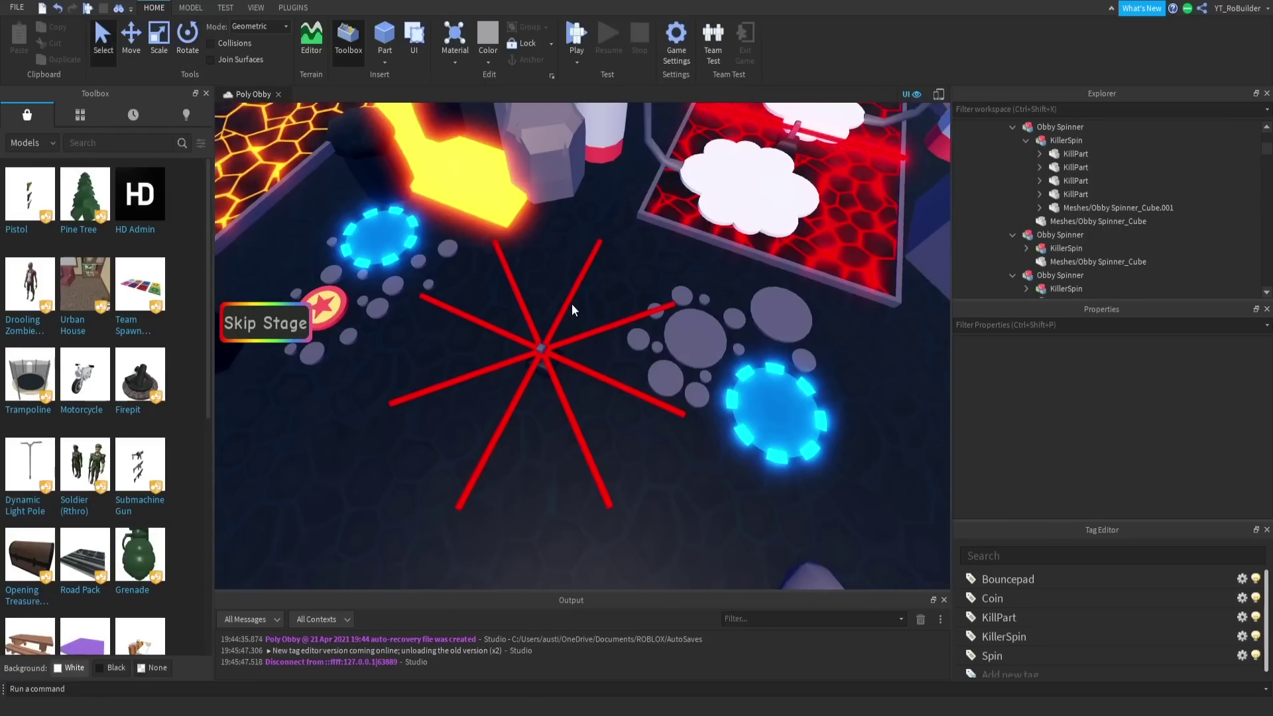
- Set RotationSpeed to 2 for all four KillPart arms and the Meshes/Obby Spinner_Cube.001 hub of the new spinner
{"action": "left_click", "coordinate": [569, 297]}
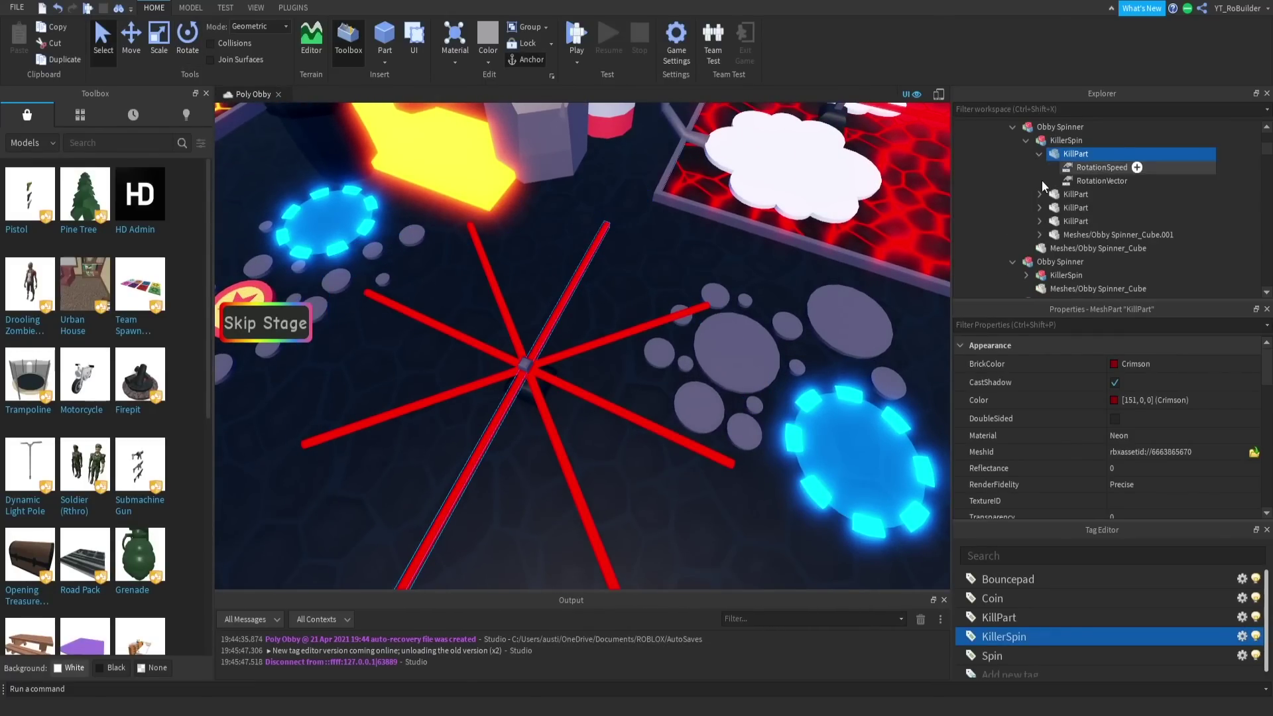
{"action": "left_click", "coordinate": [1040, 221]}
{"action": "left_click", "coordinate": [1040, 248]}
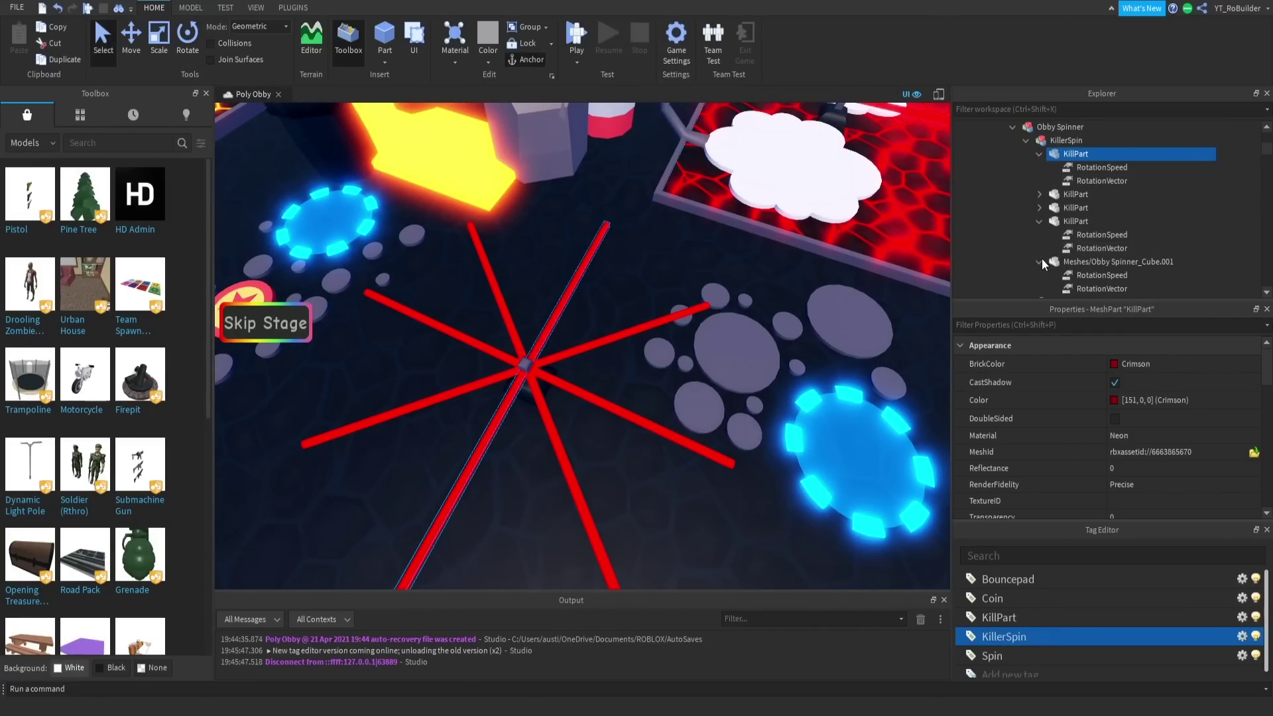
{"action": "left_click", "coordinate": [1040, 208]}
{"action": "left_click", "coordinate": [1040, 193]}
{"action": "scroll", "coordinate": [1068, 179], "scroll_direction": "down", "scroll_amount": 1}
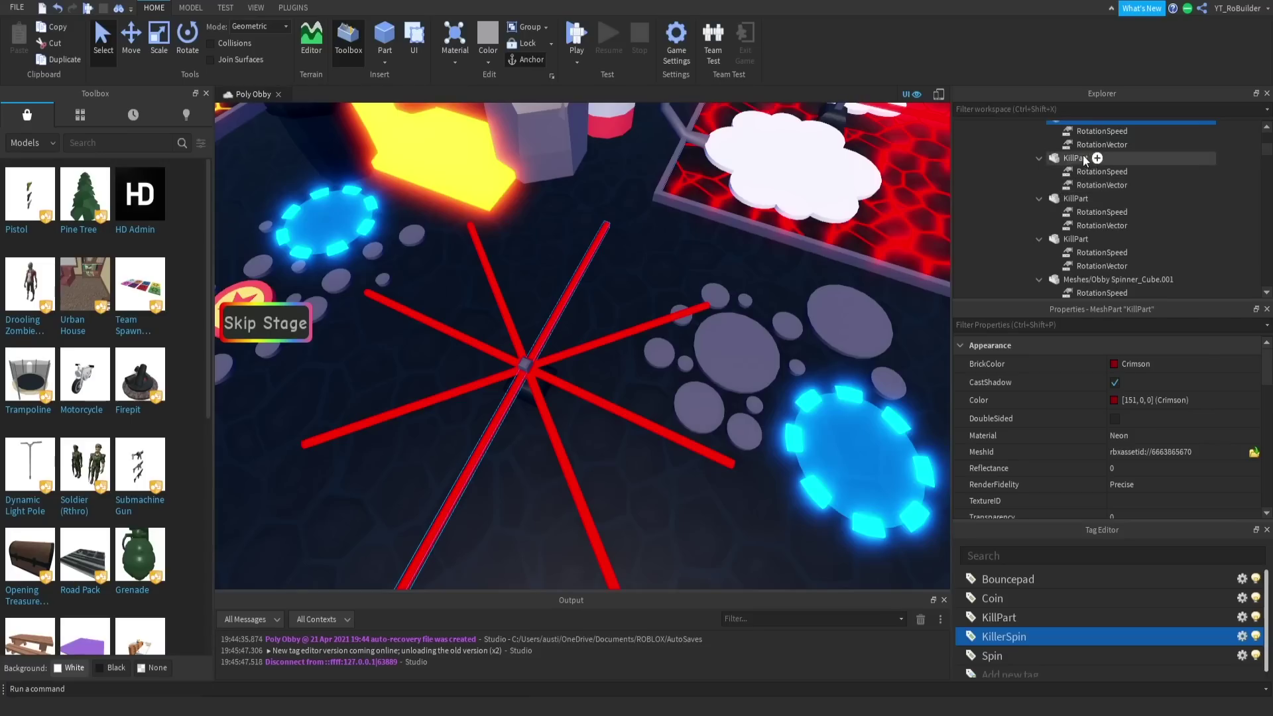
{"action": "left_click", "coordinate": [1093, 132]}
{"action": "left_click", "coordinate": [1101, 172], "text": "ctrl"}
{"action": "left_click", "coordinate": [1108, 185], "text": "ctrl"}
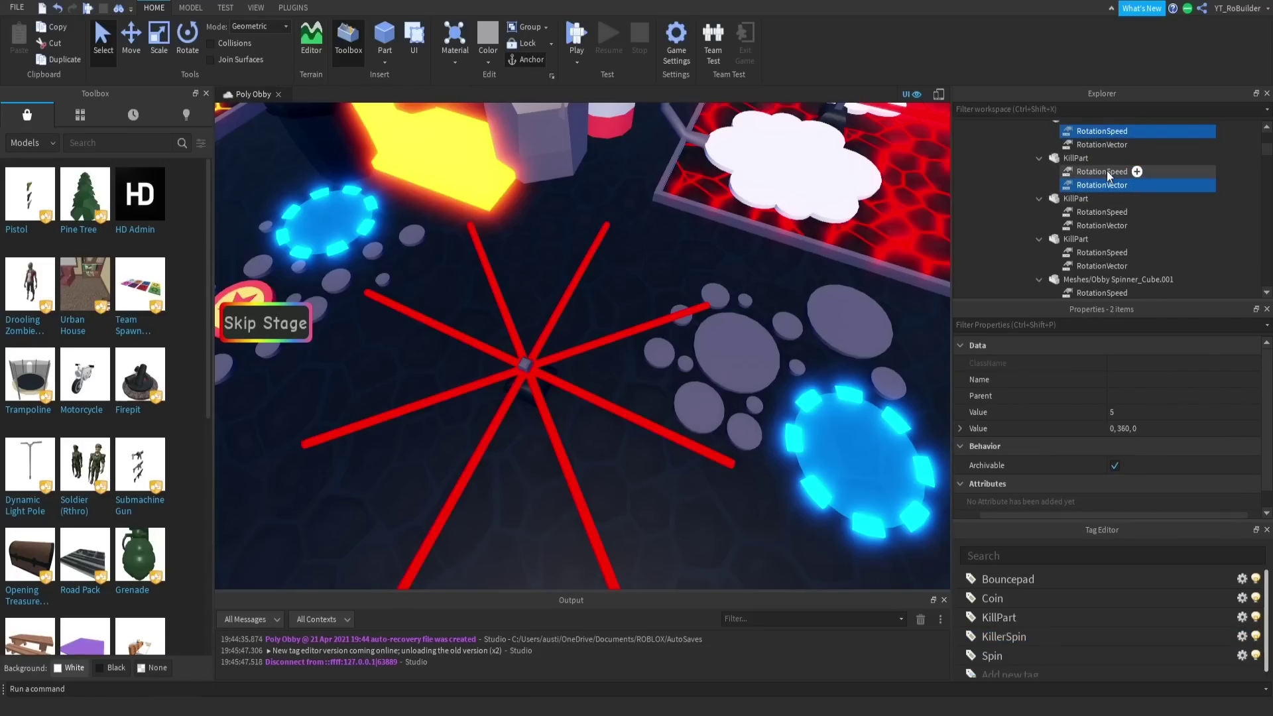
{"action": "left_click", "coordinate": [1108, 185], "text": "ctrl"}
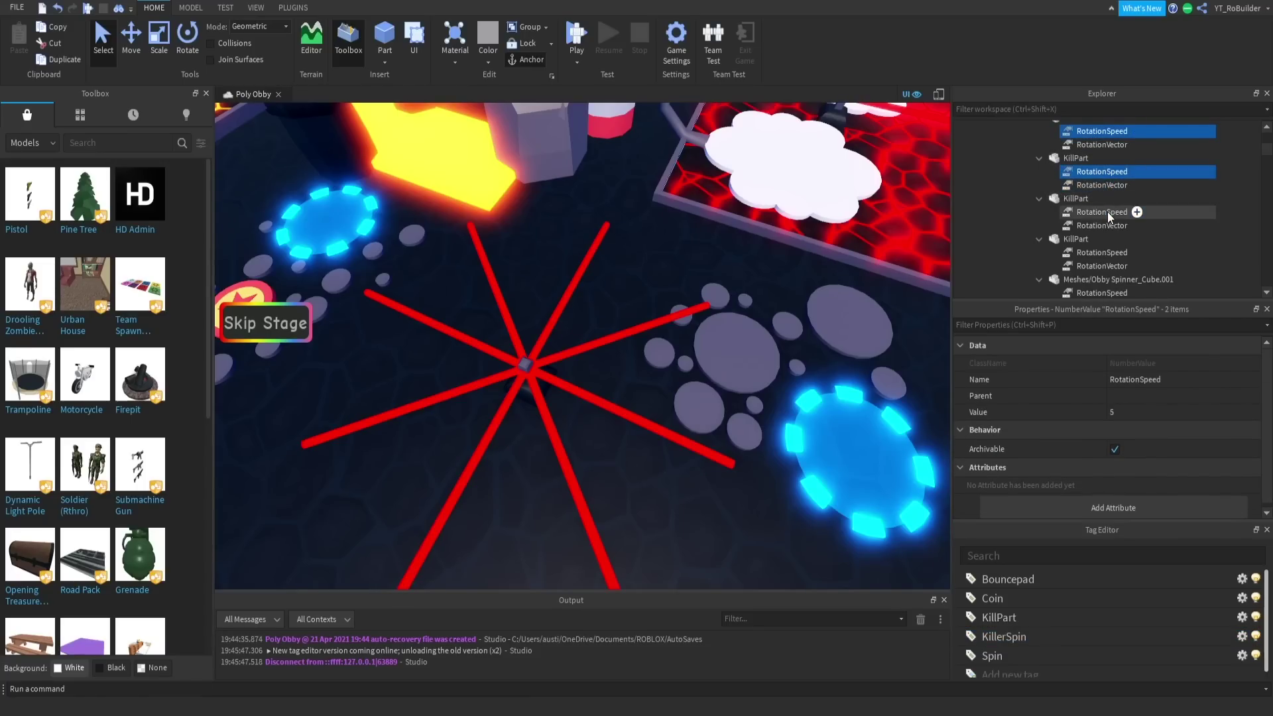
{"action": "scroll", "coordinate": [1113, 282], "scroll_direction": "down", "scroll_amount": 1}
{"action": "left_click", "coordinate": [1109, 257], "text": "ctrl"}
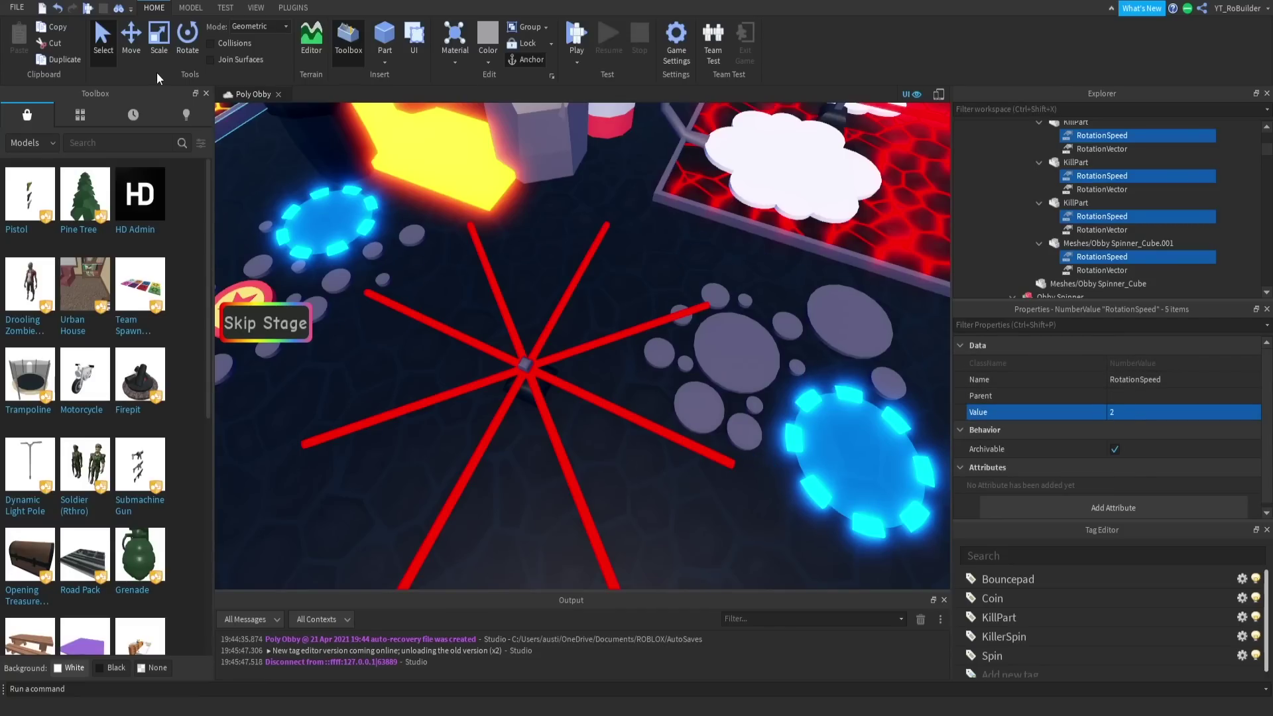
- Playtest the map by flying to the volcanic section with the chat command ";fly me", and stop the test
{"action": "left_click", "coordinate": [88, 8]}
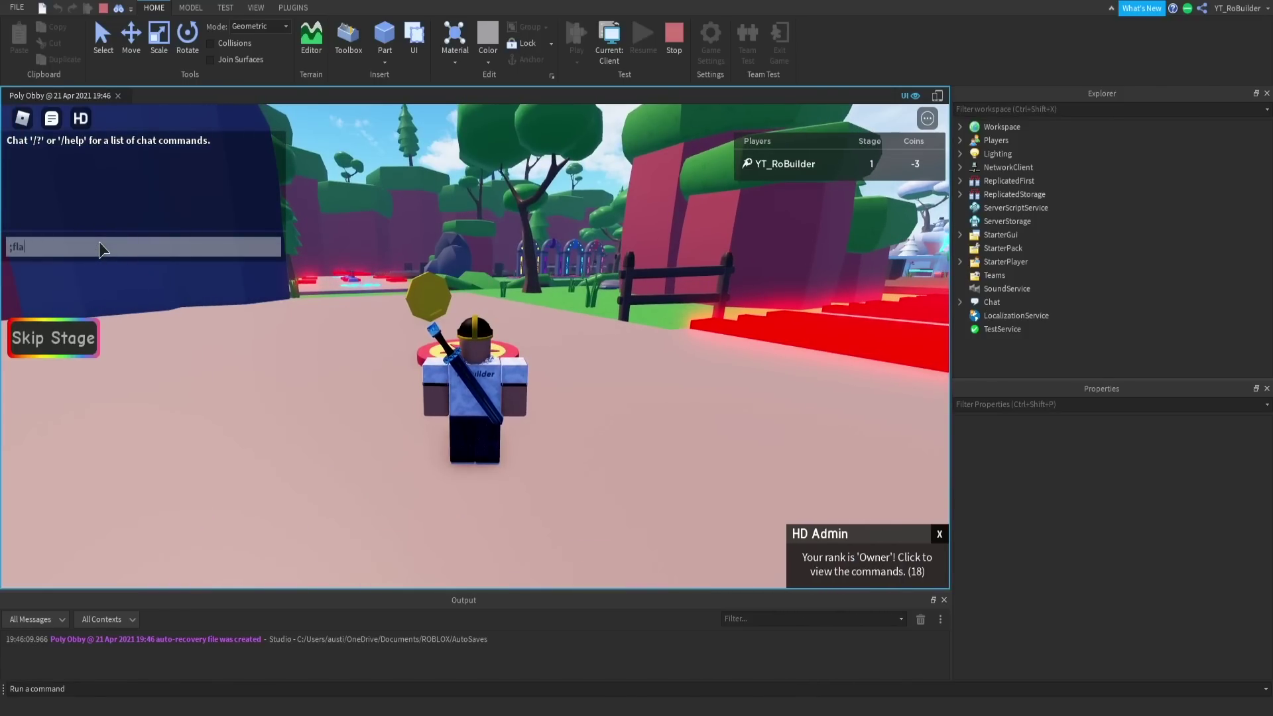
{"action": "key", "text": "w"}
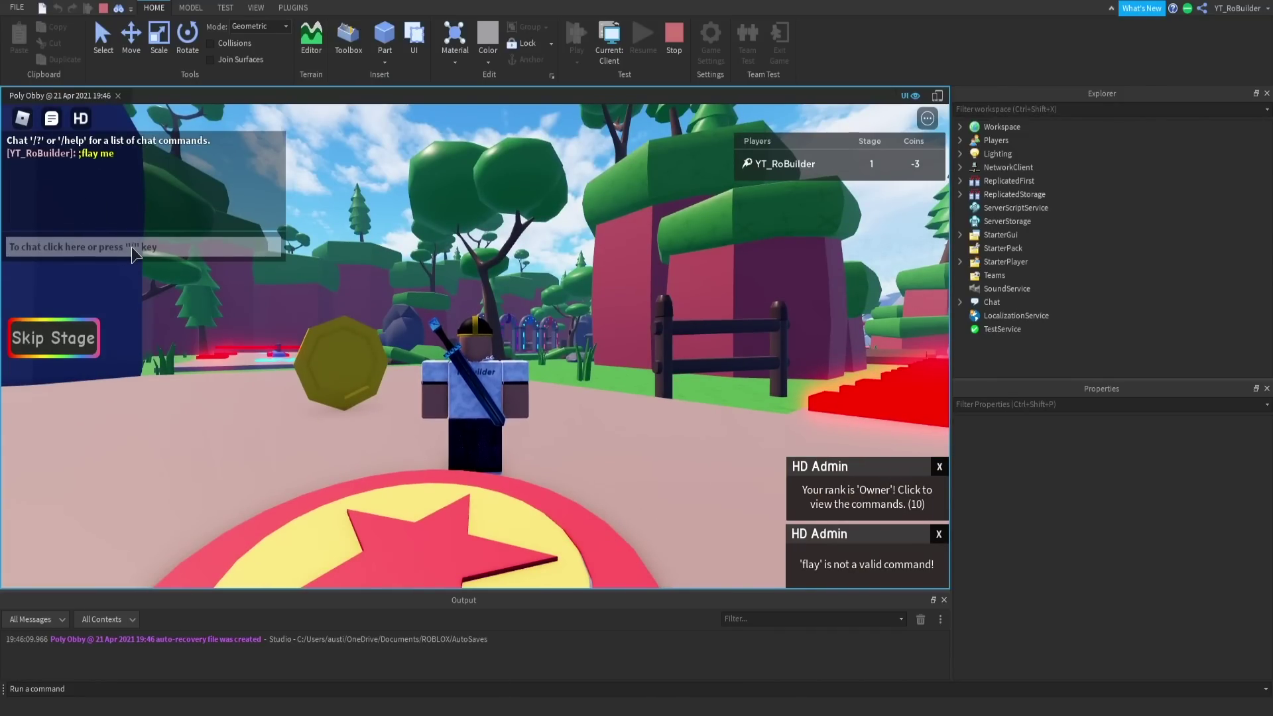
{"action": "key", "text": "w"}
{"action": "right_click_drag", "start_coordinate": [555, 379], "coordinate": [571, 401]}
{"action": "key", "text": "w"}
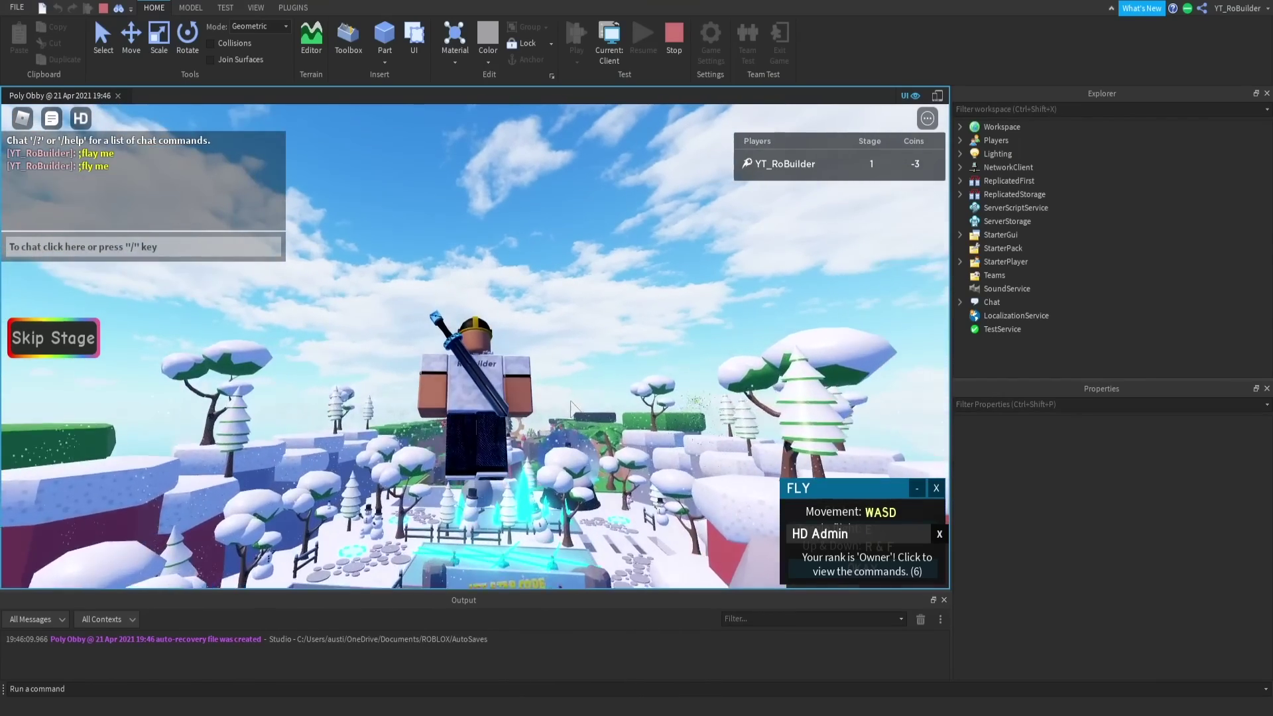
{"action": "key", "text": "w"}
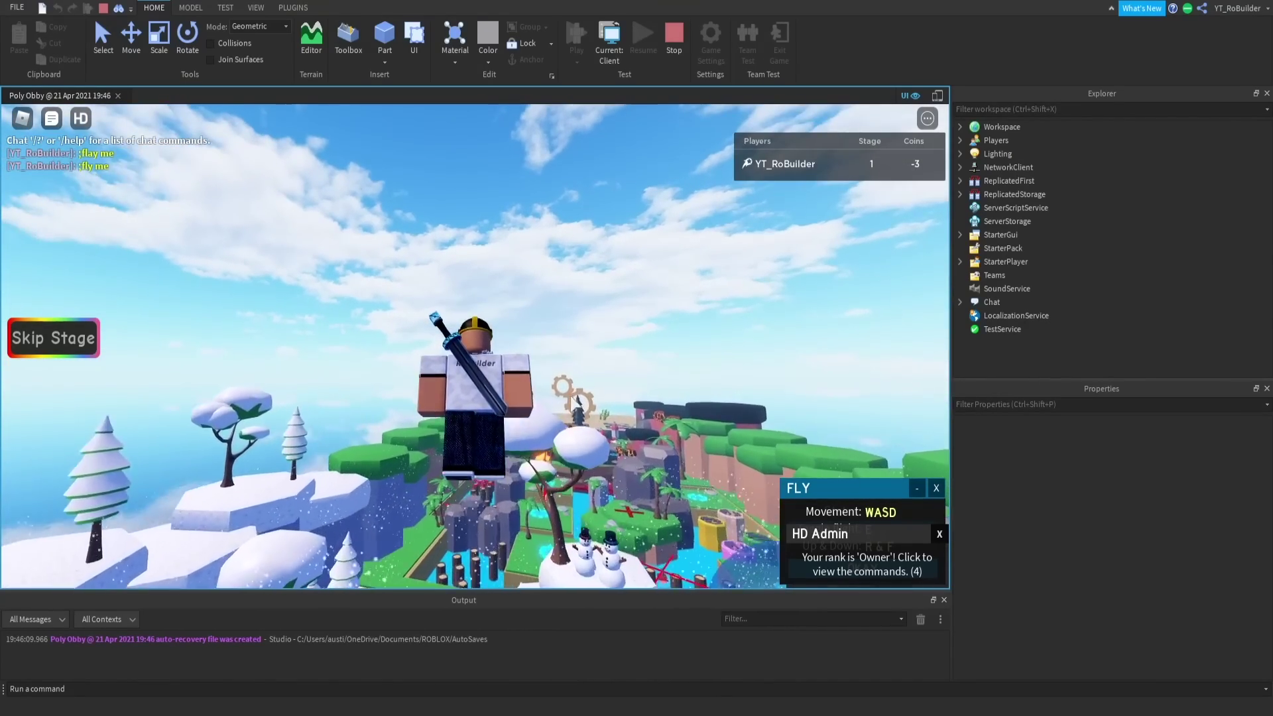
{"action": "key", "text": "w"}
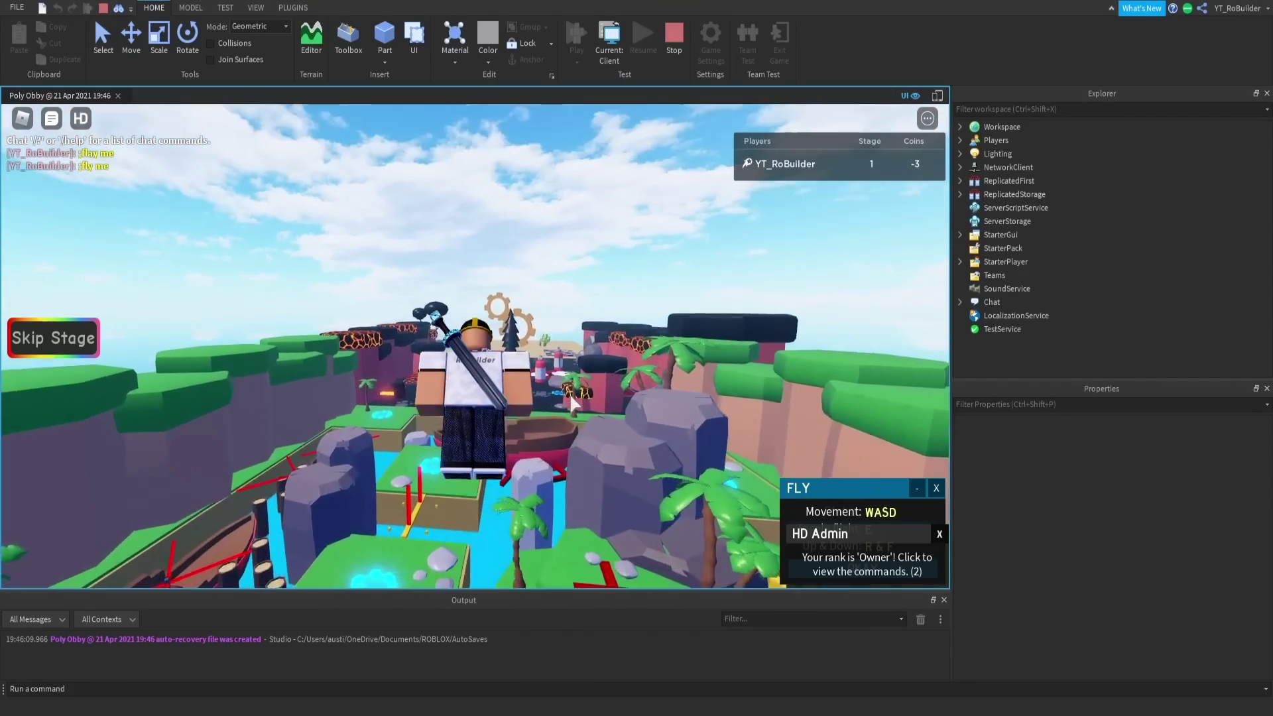
{"action": "key", "text": "w"}
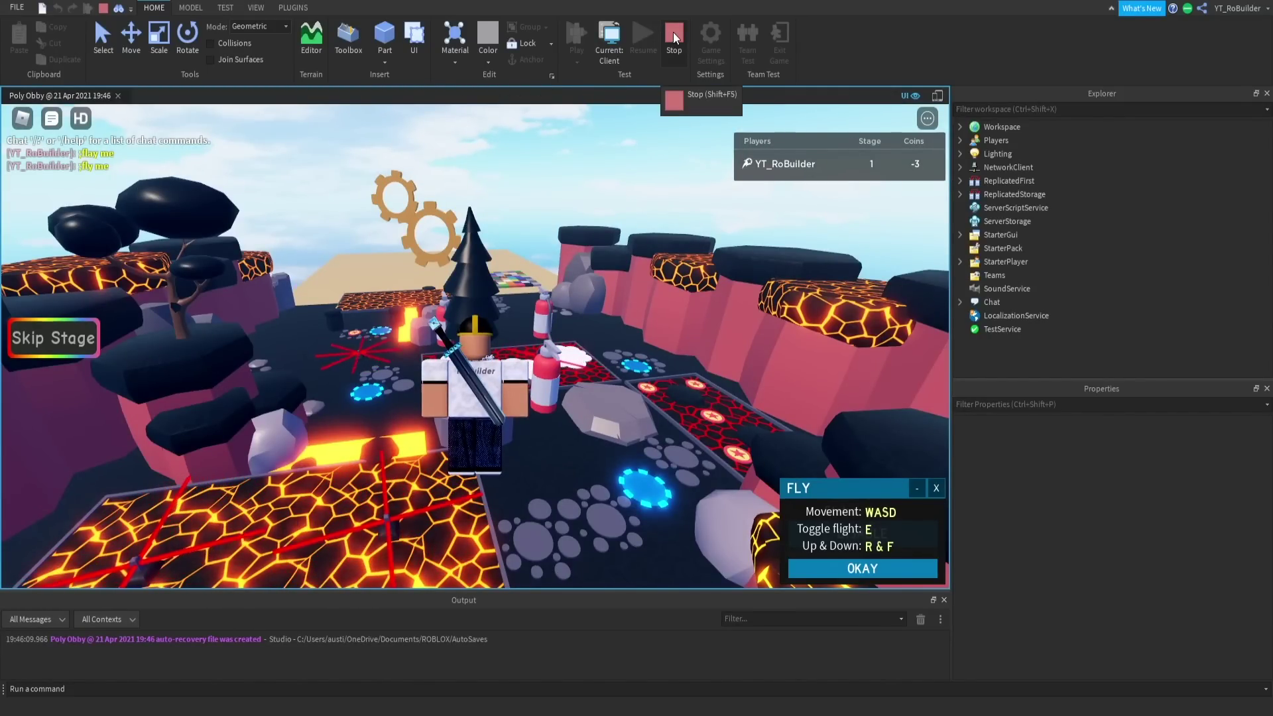
{"action": "left_click", "coordinate": [674, 36]}
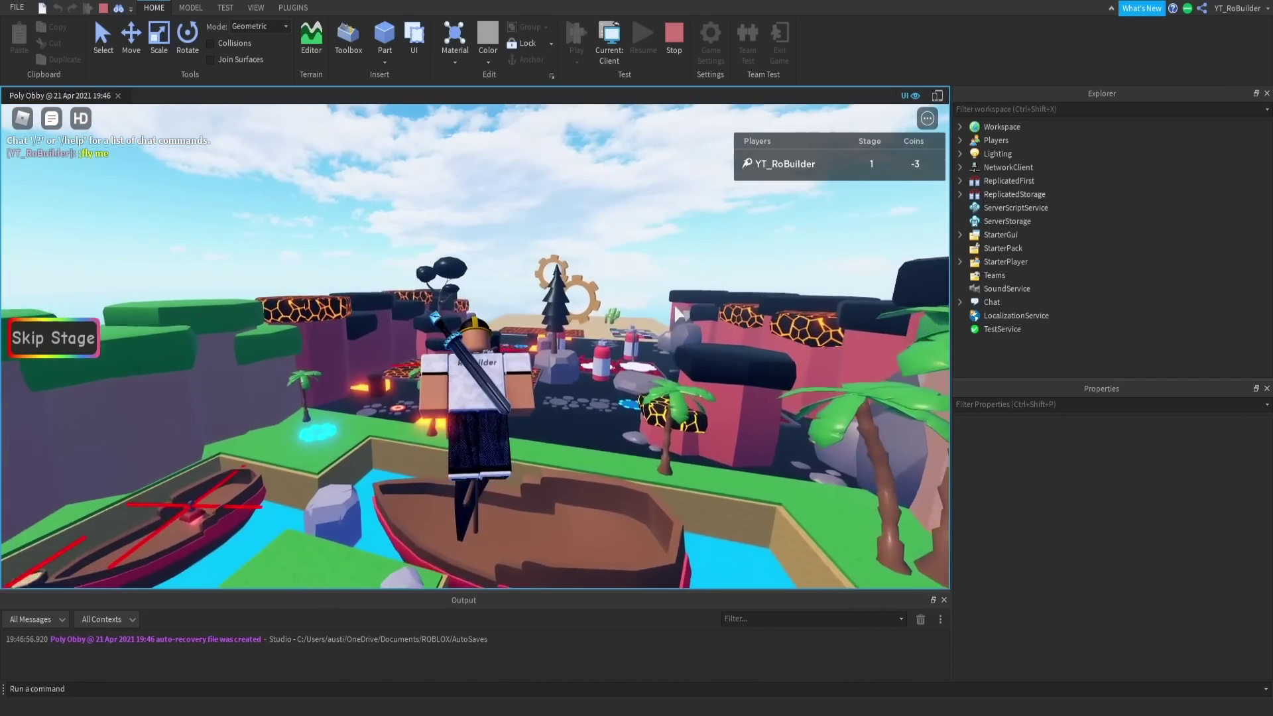
- Fly to the checkpoint before the spinner in a new playtest and run the character through the rotating arms
{"action": "key", "text": "w"}
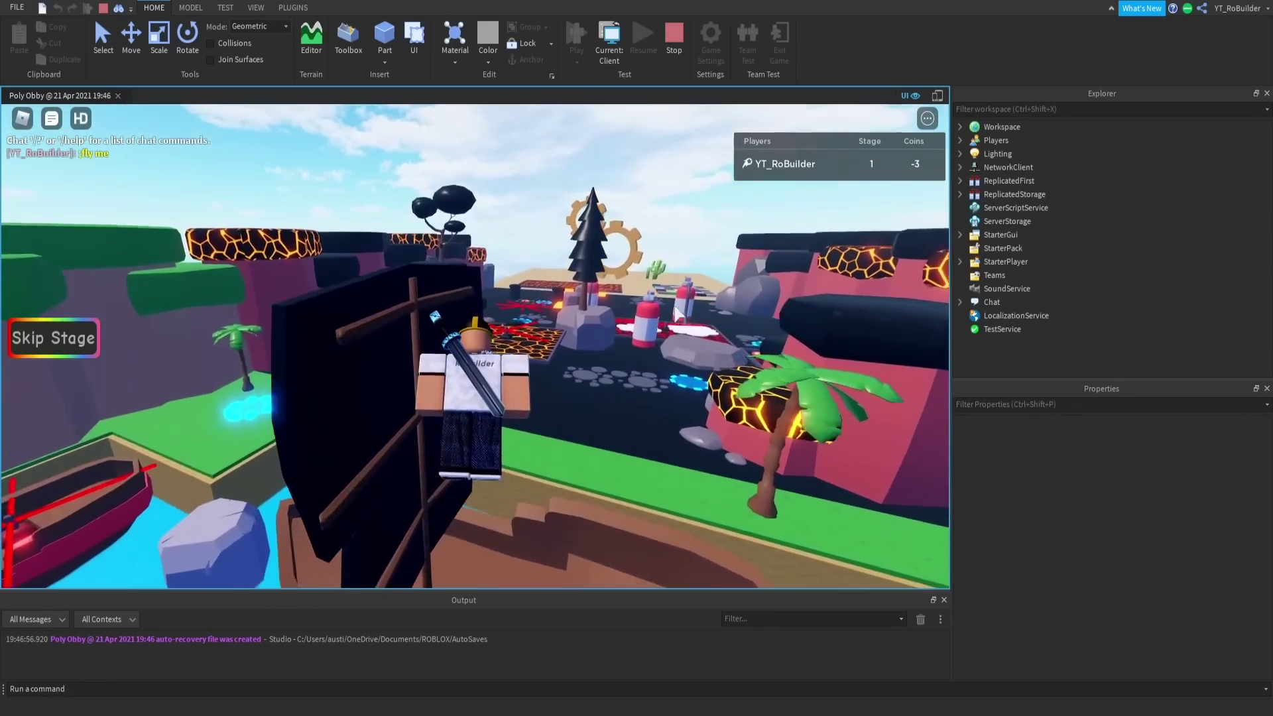
{"action": "right_click_drag", "start_coordinate": [675, 313], "coordinate": [675, 307]}
{"action": "key", "text": "w"}
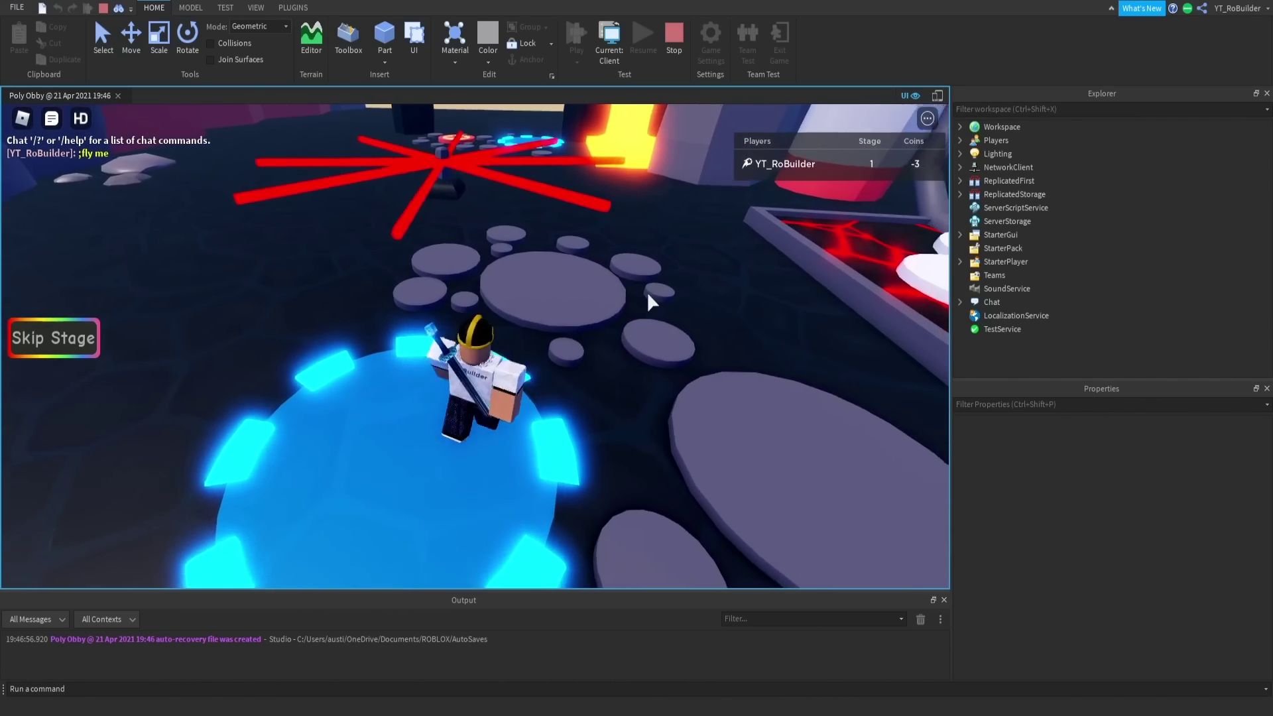
{"action": "key", "text": "w"}
{"action": "right_click_drag", "start_coordinate": [648, 294], "coordinate": [659, 299]}
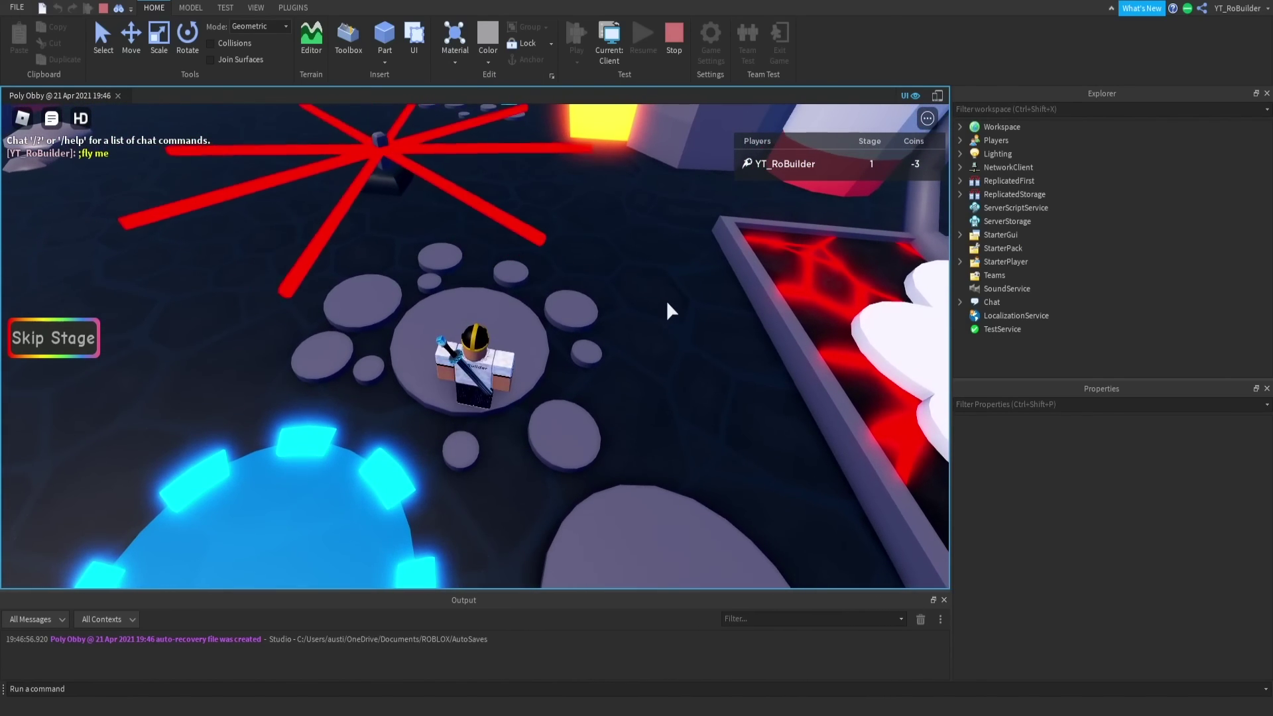
{"action": "key", "text": "w"}
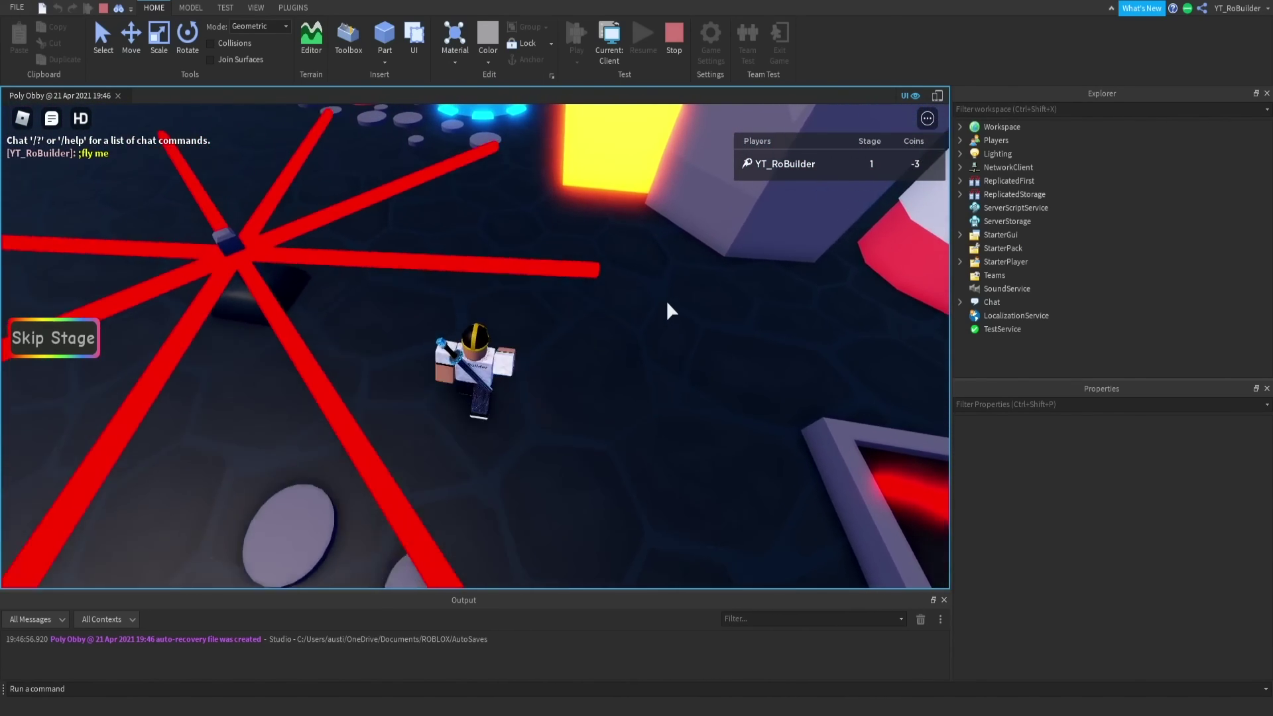
{"action": "key", "text": "w"}
{"action": "right_click_drag", "start_coordinate": [667, 301], "coordinate": [667, 303]}
{"action": "key", "text": "w"}
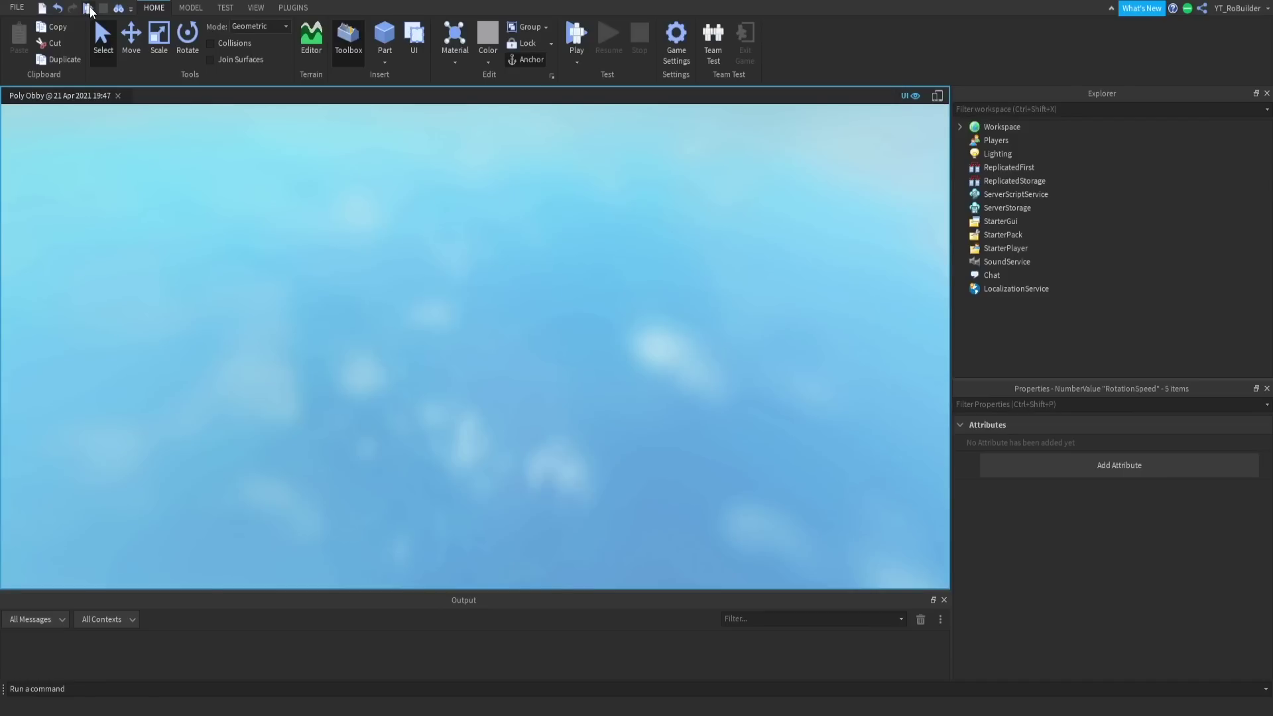
- Start a new playtest and run the character from the checkpoint towards the outer edge of the eight-armed spinner
{"action": "left_click", "coordinate": [89, 9]}
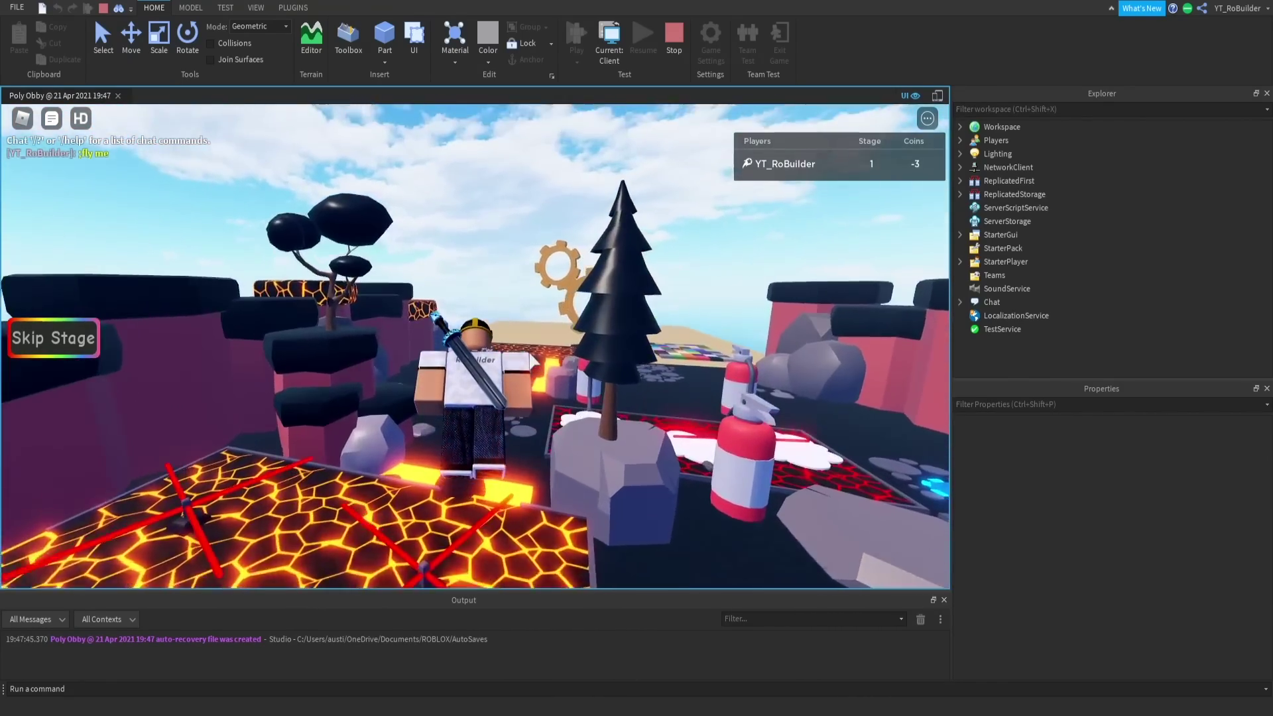
{"action": "key", "text": "w"}
{"action": "right_click_drag", "start_coordinate": [529, 352], "coordinate": [495, 315]}
{"action": "key", "text": "w"}
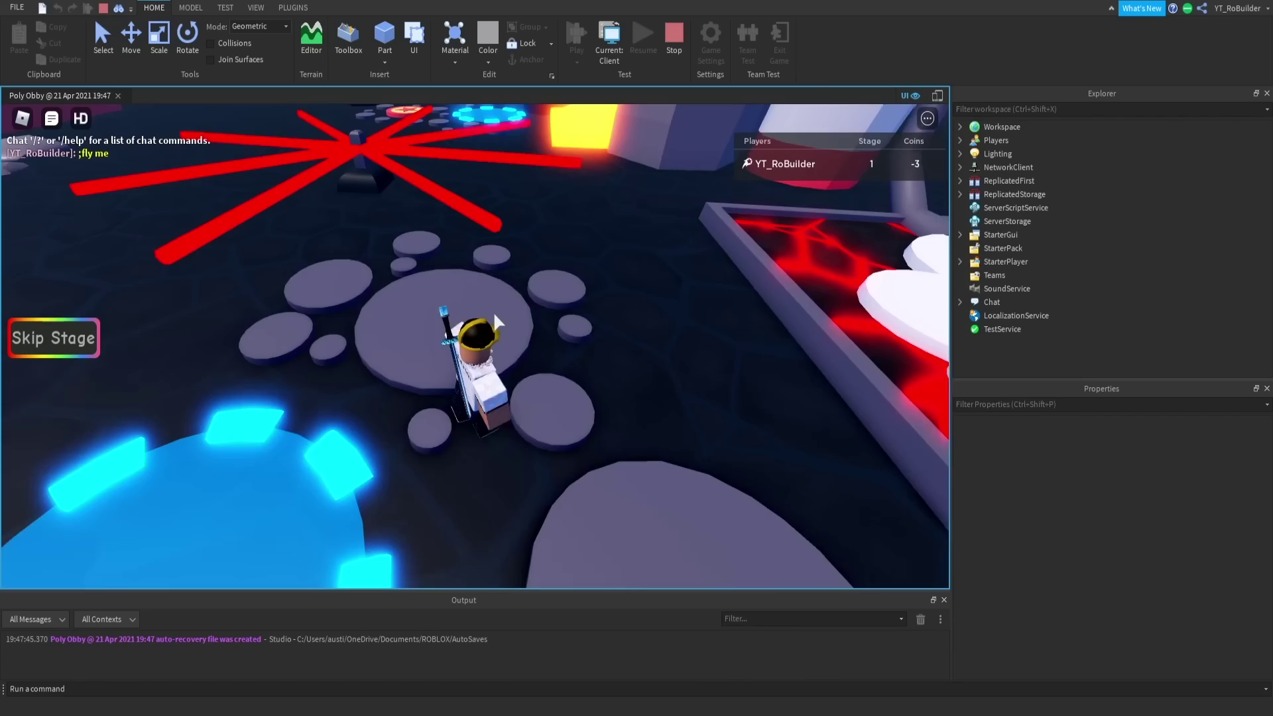
{"action": "key", "text": "d"}
{"action": "key", "text": "w"}
{"action": "key", "text": "d"}
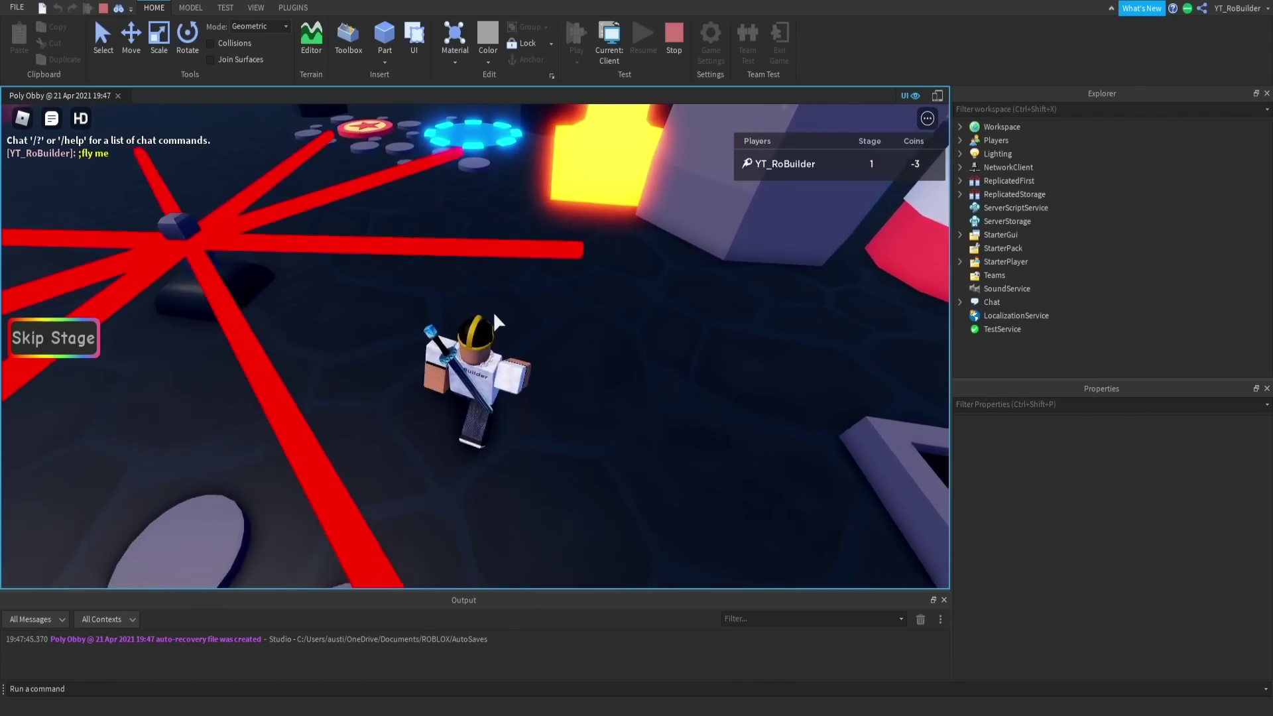
- Run past the spinner's arms and survey the neighbouring lava platforms from a zoomed-out camera
{"action": "right_click_drag", "start_coordinate": [495, 317], "coordinate": [498, 312]}
{"action": "key", "text": "w"}
{"action": "key", "text": "s"}
{"action": "key", "text": "w"}
{"action": "scroll", "coordinate": [498, 309], "scroll_direction": "down", "scroll_amount": 8}
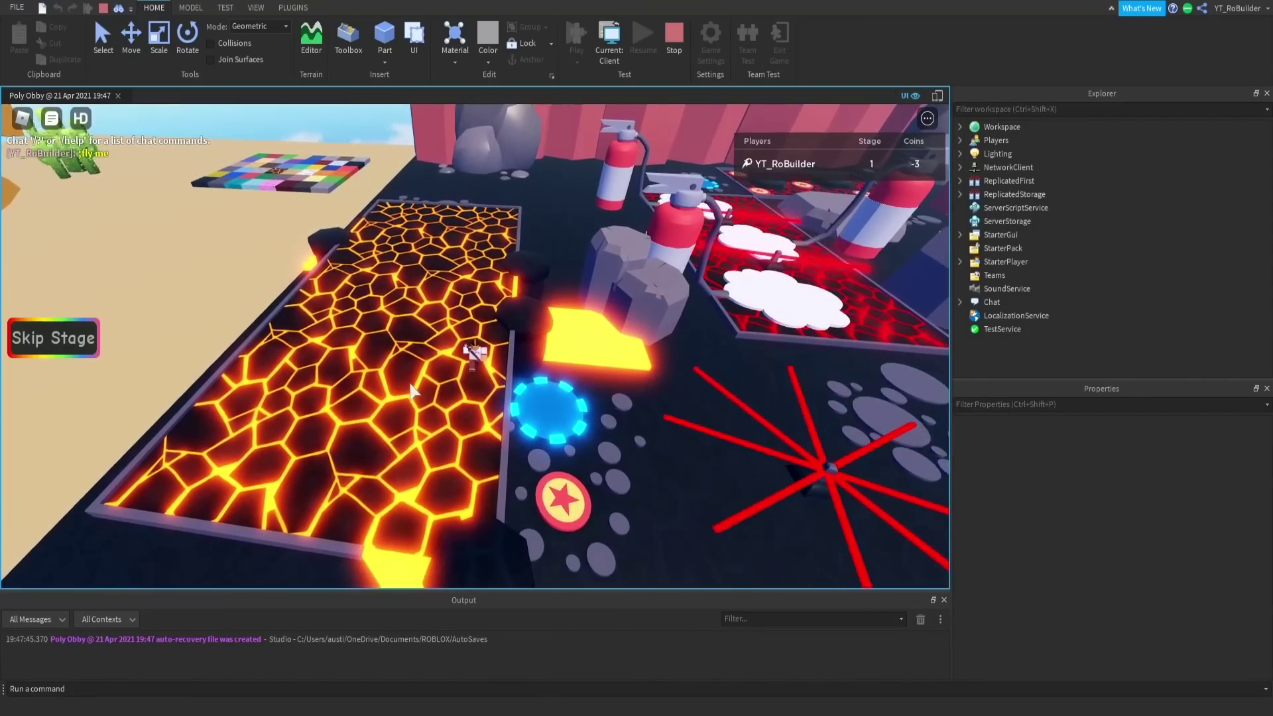
{"action": "key", "text": "w"}
{"action": "right_click_drag", "start_coordinate": [410, 385], "coordinate": [426, 390]}
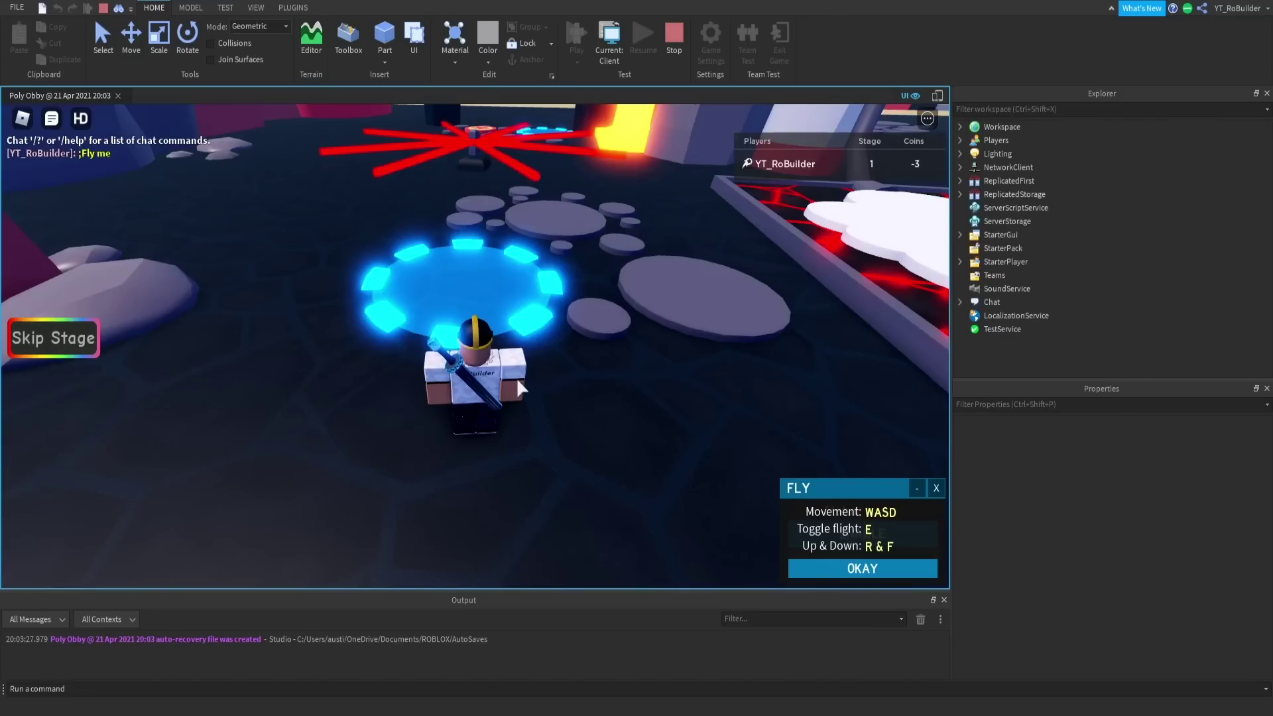
- Walk over the blue checkpoint in a fresh playtest and go around the outside of the spinner
{"action": "key", "text": "w"}
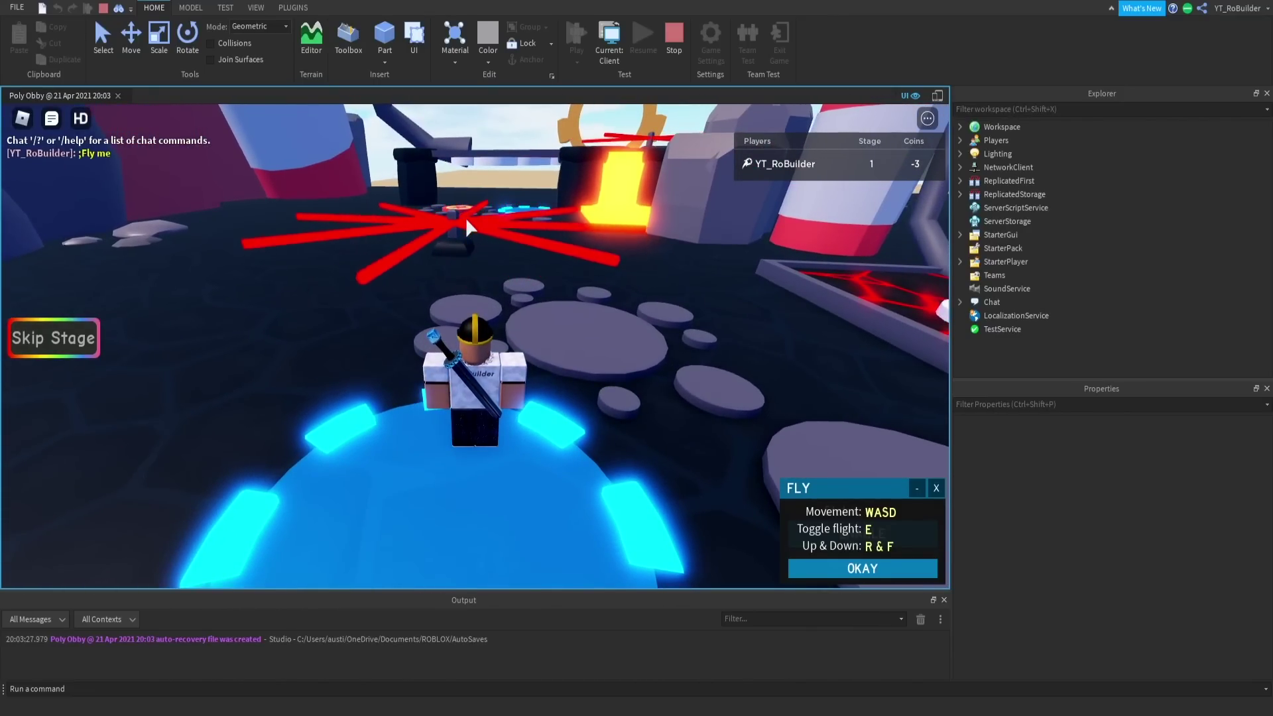
{"action": "right_click_drag", "start_coordinate": [458, 227], "coordinate": [458, 227]}
{"action": "key", "text": "w"}
{"action": "key", "text": "a"}
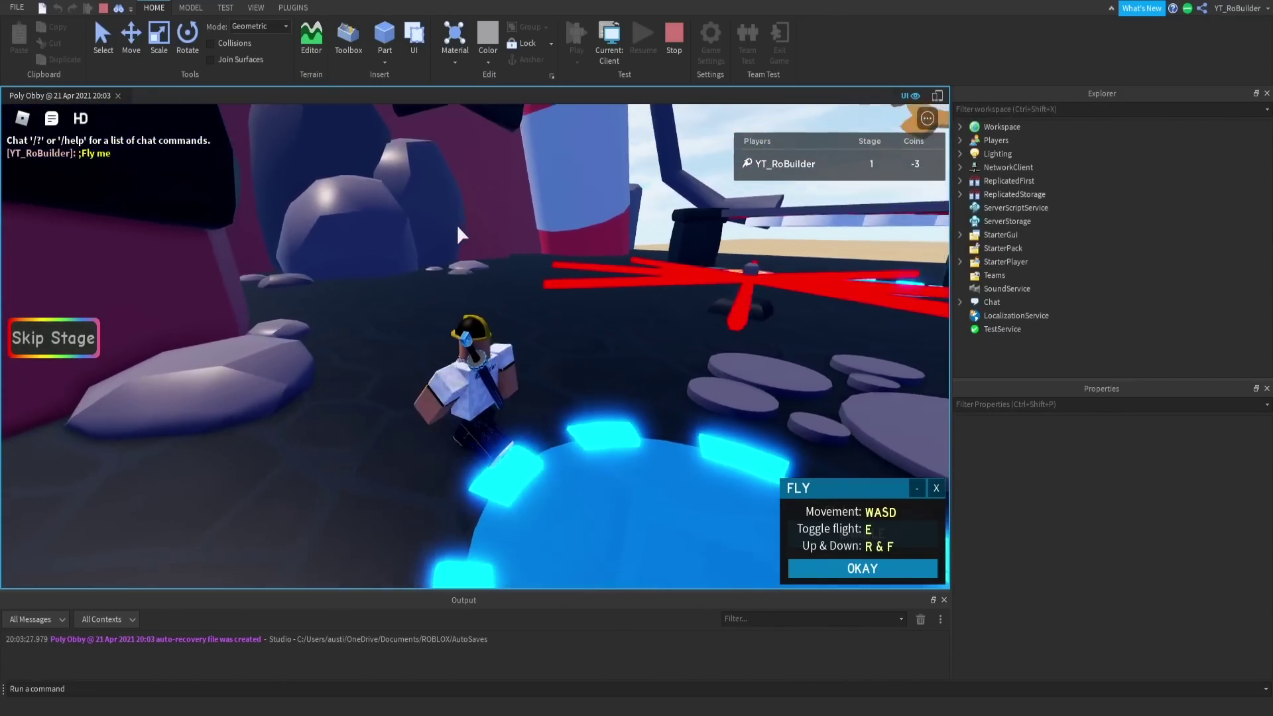
{"action": "scroll", "coordinate": [458, 226], "scroll_direction": "down", "scroll_amount": 6}
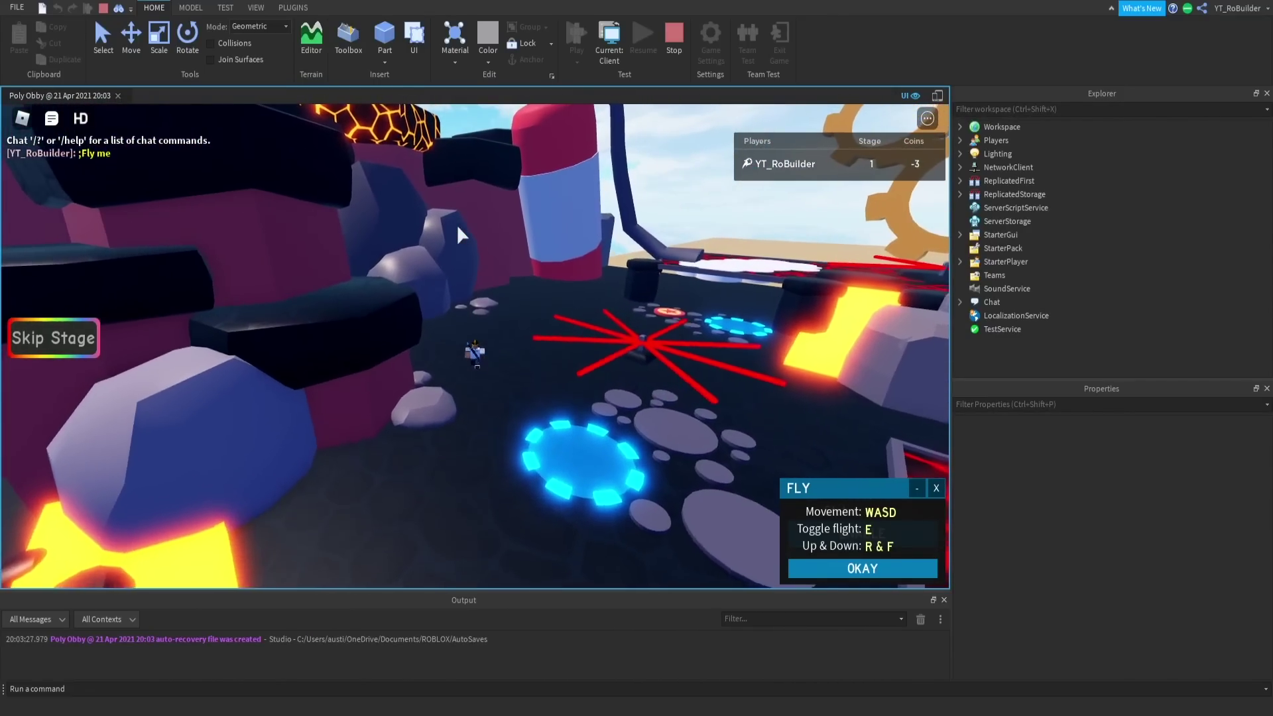
{"action": "key", "text": "w"}
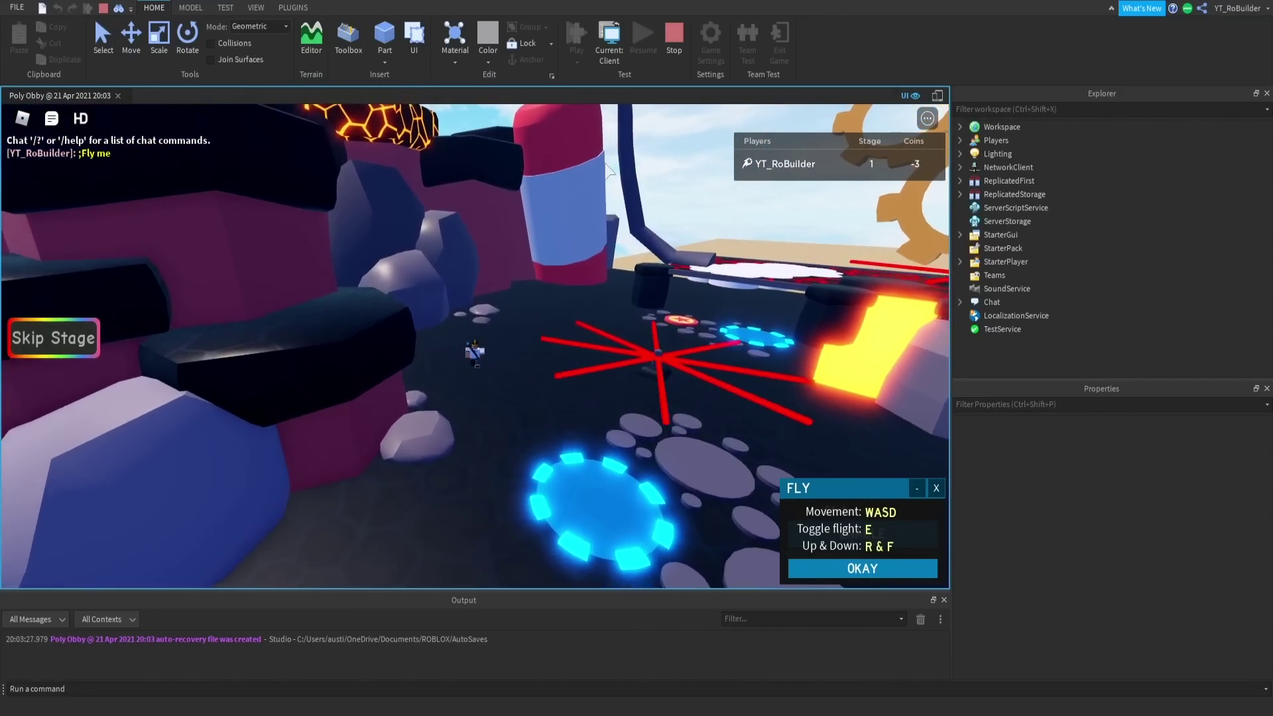
{"action": "scroll", "coordinate": [557, 218], "scroll_direction": "down", "scroll_amount": 1}
{"action": "right_click_drag", "start_coordinate": [569, 264], "coordinate": [520, 342]}
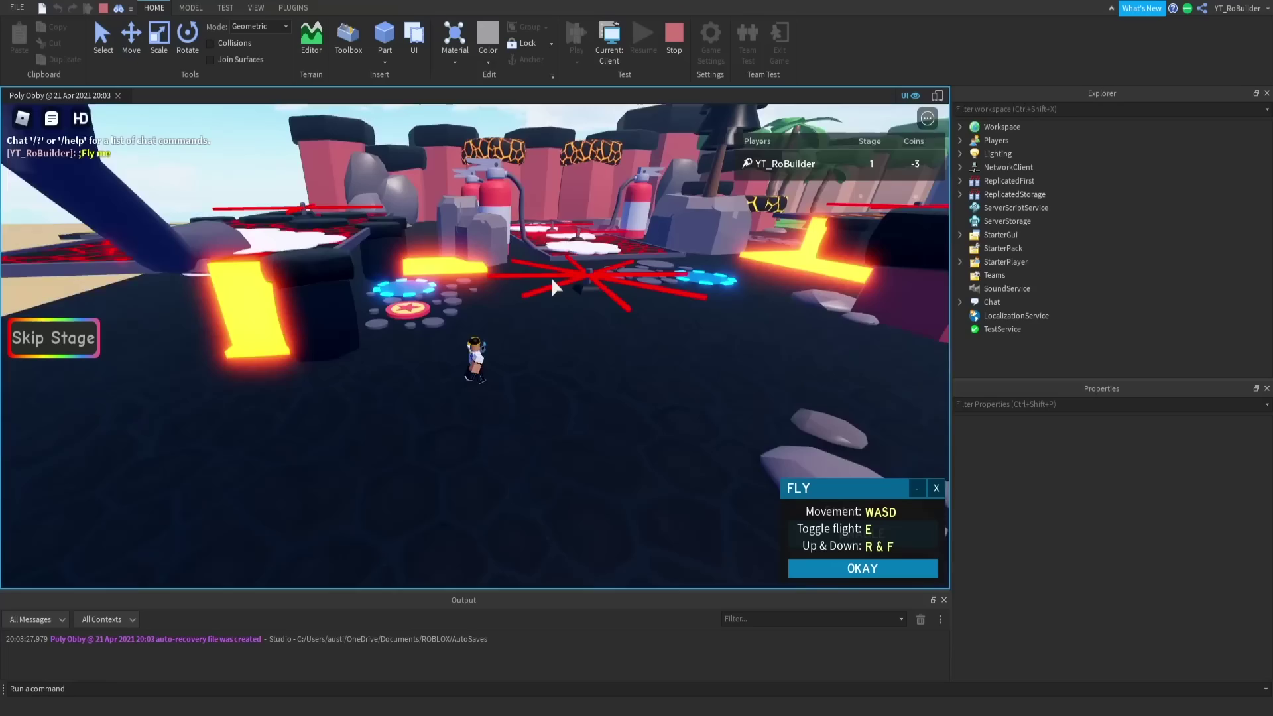
- Try jumping over the spinner's arms from its far side
{"action": "key", "text": "w"}
{"action": "key", "text": "space"}
{"action": "key", "text": "space"}
{"action": "key", "text": "space"}
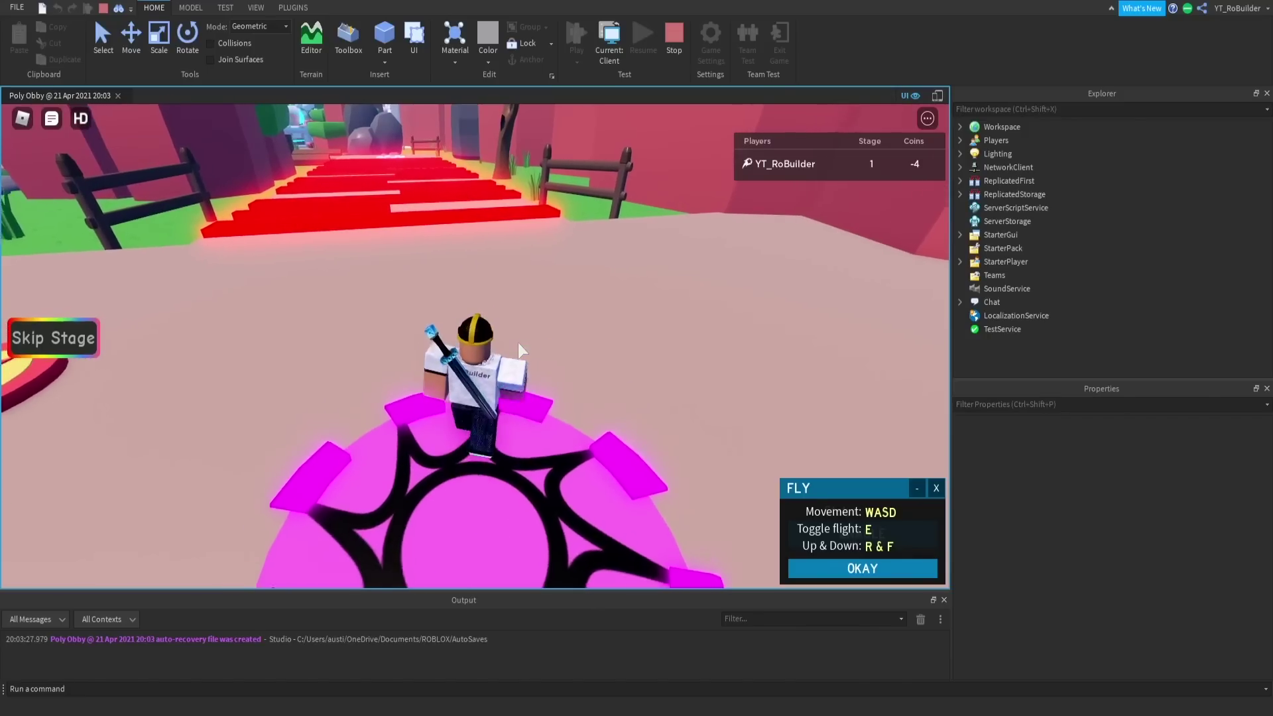
{"action": "right_click_drag", "start_coordinate": [520, 351], "coordinate": [519, 350]}
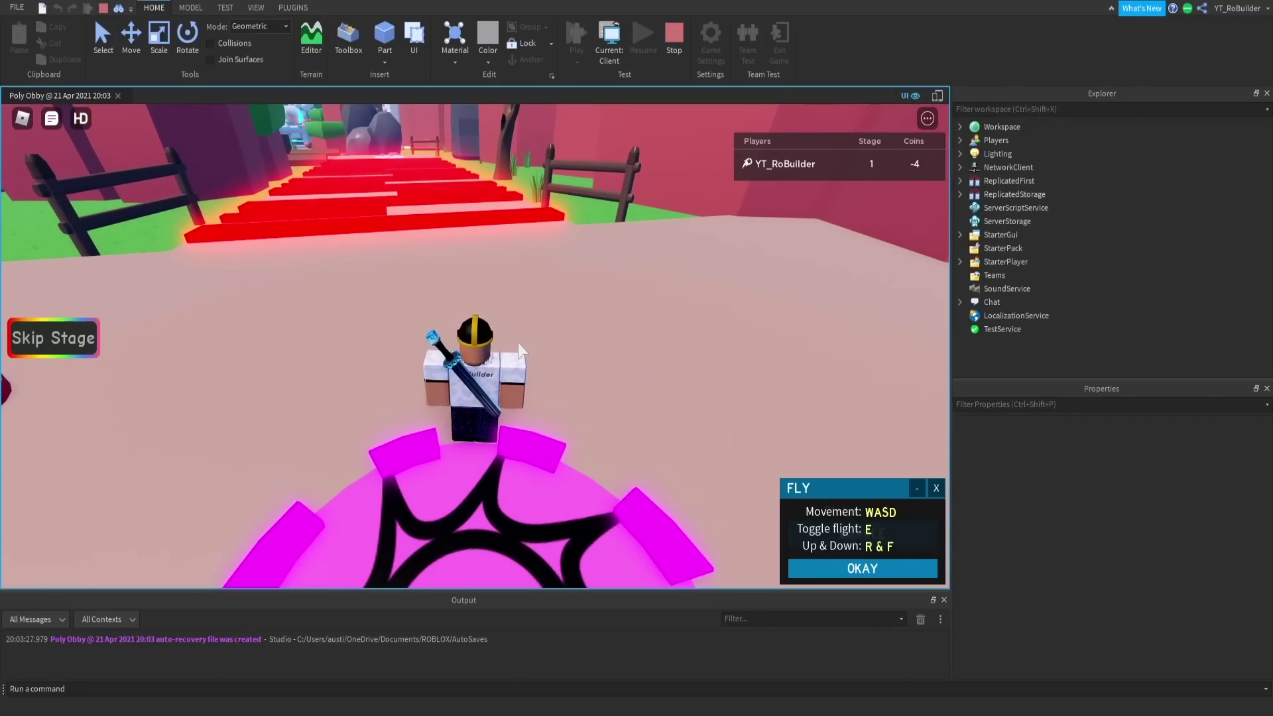
{"action": "key", "text": "w"}
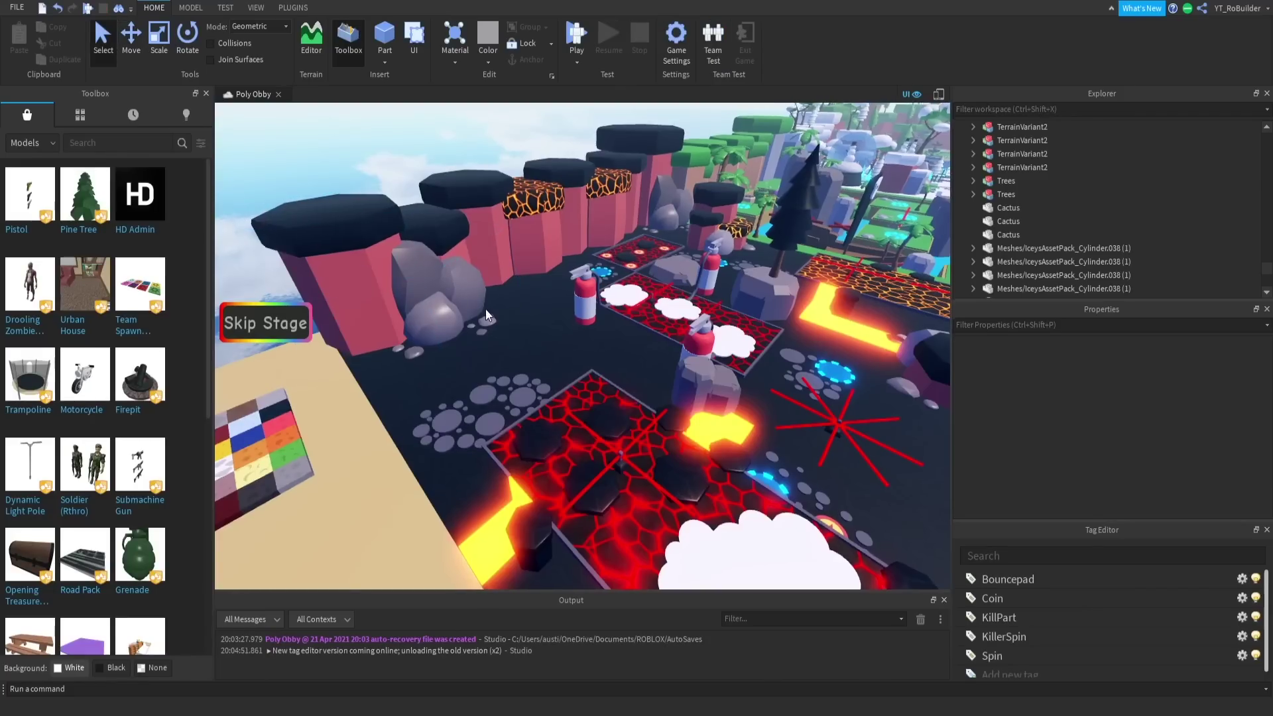
- Move the two white foam models on the red lava pool slightly towards the checkpoint edge and adjust their vertical size
{"action": "scroll", "coordinate": [486, 309], "scroll_direction": "up", "scroll_amount": 5}
{"action": "left_click", "coordinate": [511, 331]}
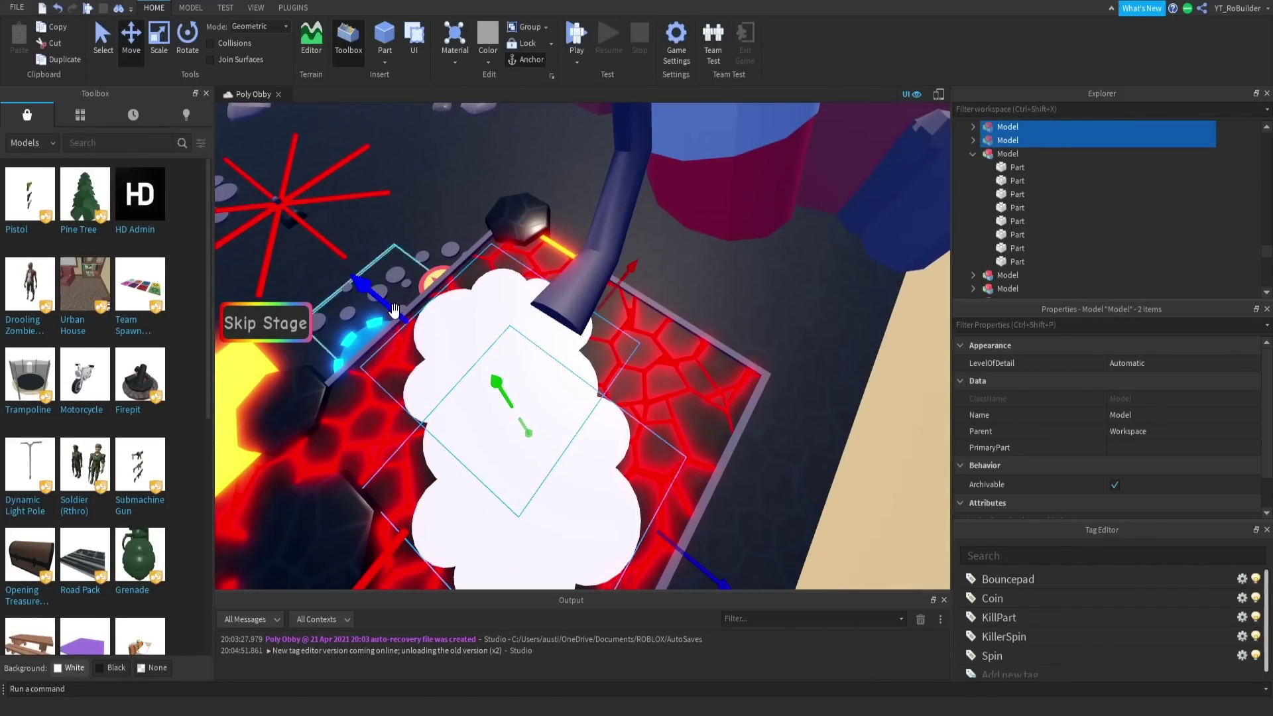
{"action": "left_click_drag", "start_coordinate": [394, 315], "coordinate": [379, 300]}
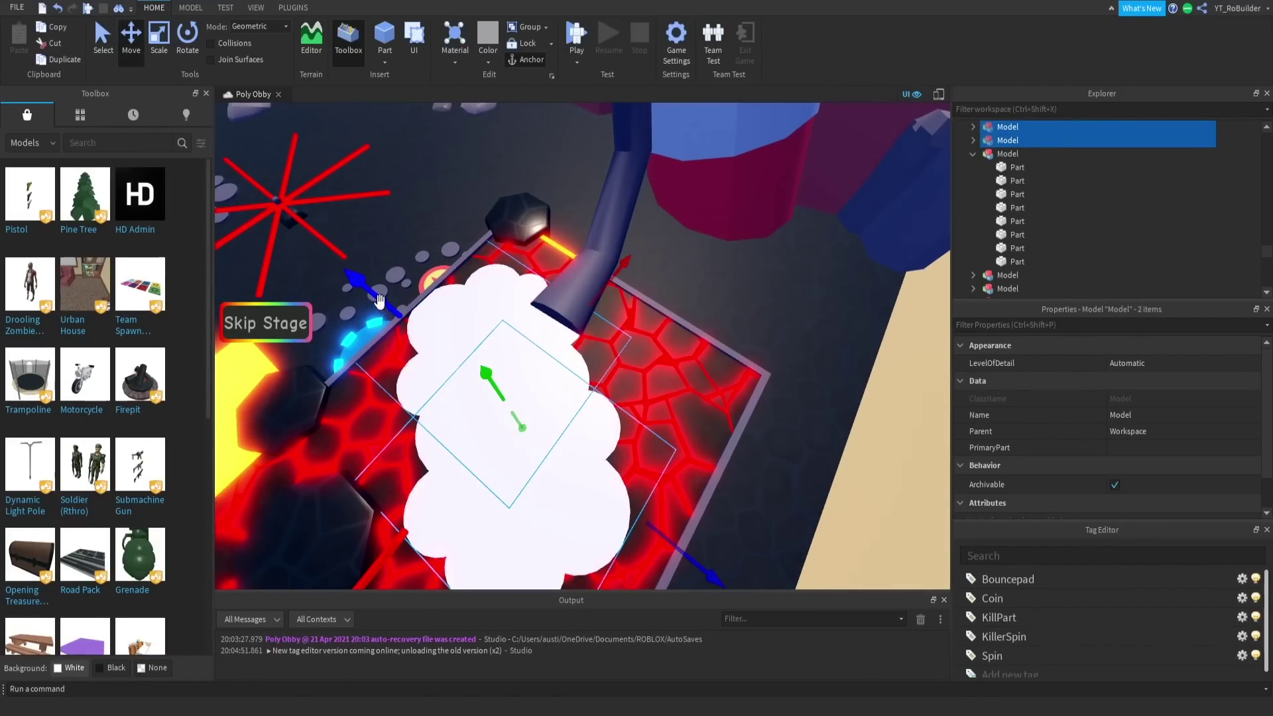
{"action": "right_click_drag", "start_coordinate": [524, 264], "coordinate": [522, 266]}
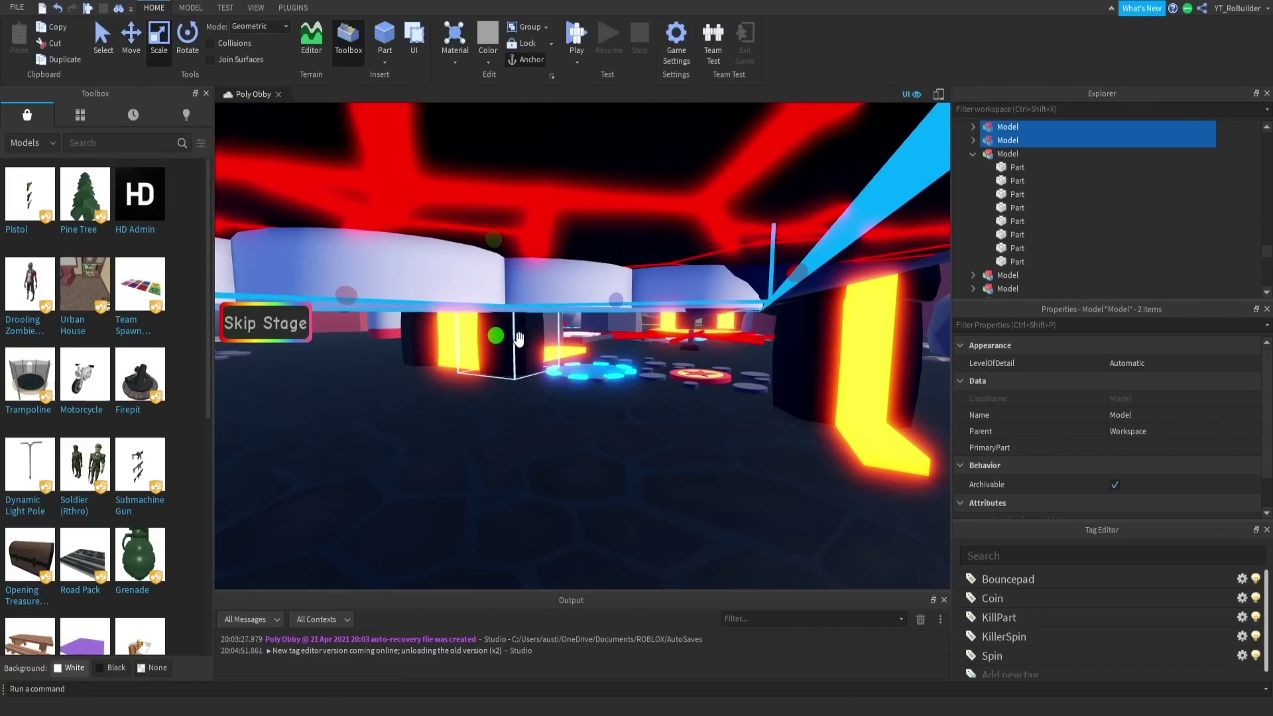
{"action": "left_click_drag", "start_coordinate": [496, 341], "coordinate": [496, 331]}
{"action": "right_click_drag", "start_coordinate": [535, 282], "coordinate": [545, 271]}
{"action": "key", "text": "s"}
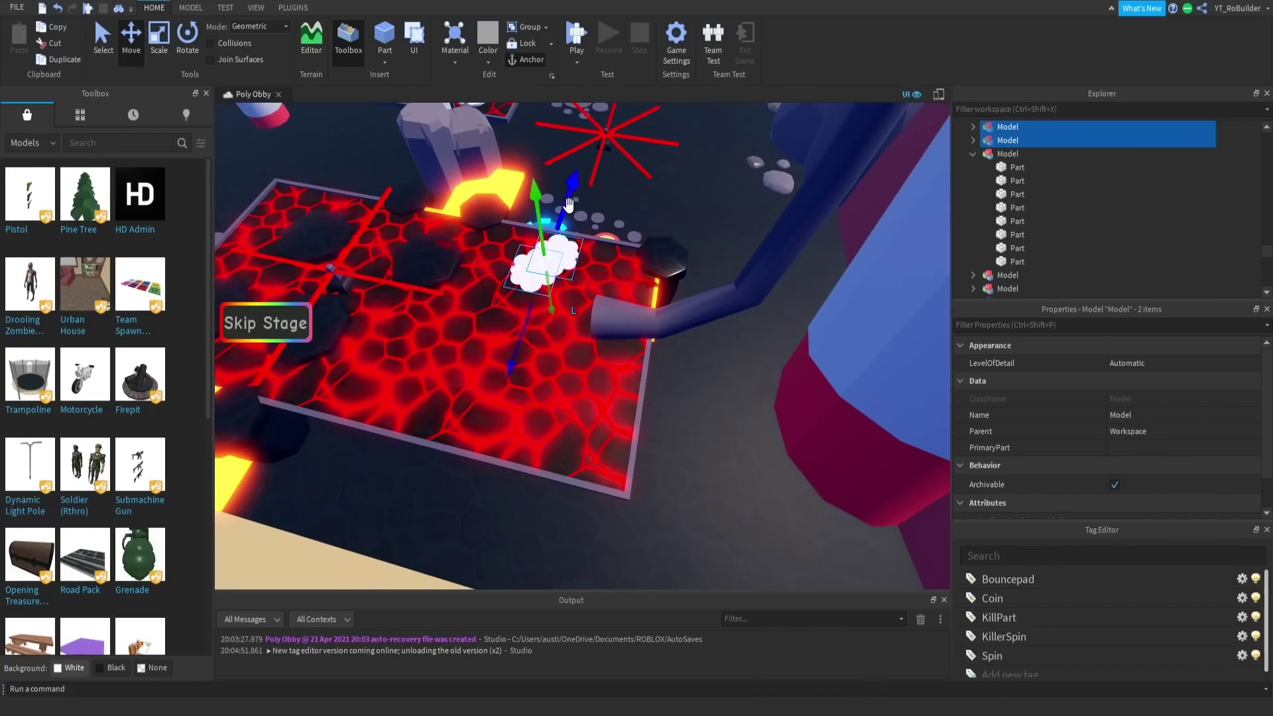
- Select more foam models to build up the white foam patch beneath the extinguisher nozzle
{"action": "scroll", "coordinate": [568, 195], "scroll_direction": "up", "scroll_amount": 5}
{"action": "scroll", "coordinate": [569, 199], "scroll_direction": "down", "scroll_amount": 3}
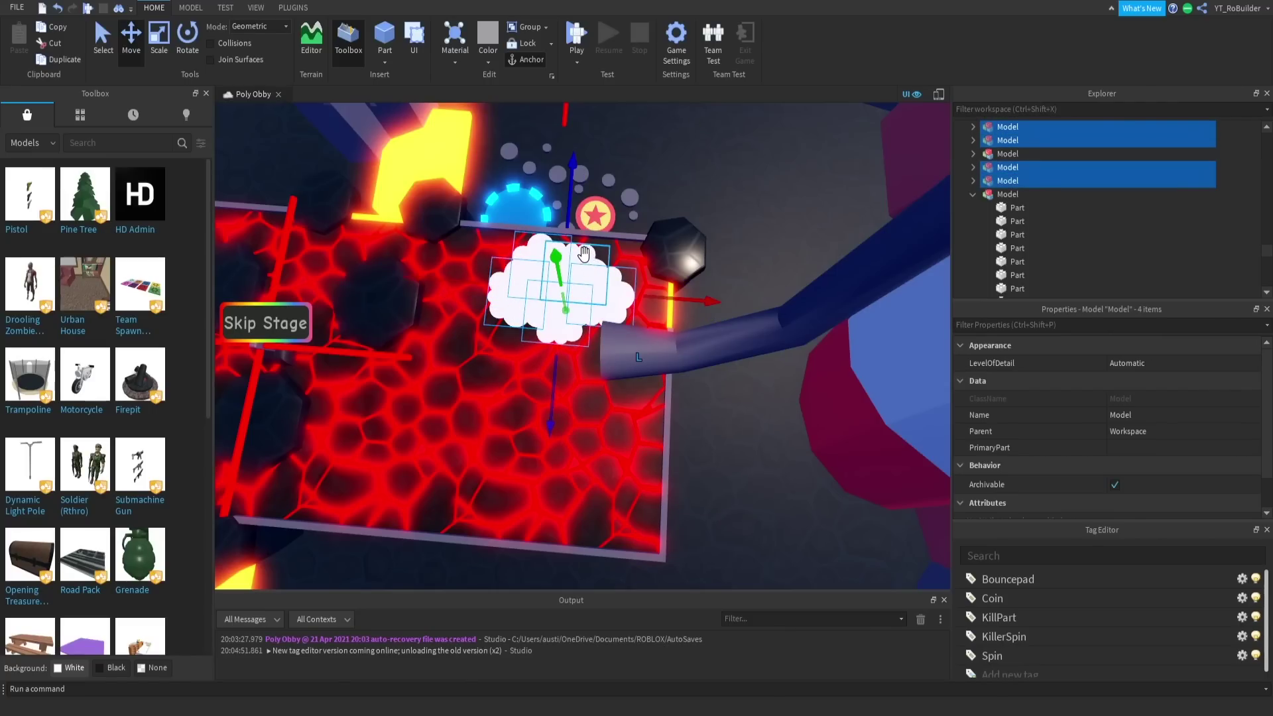
{"action": "left_click", "coordinate": [584, 253], "text": "ctrl"}
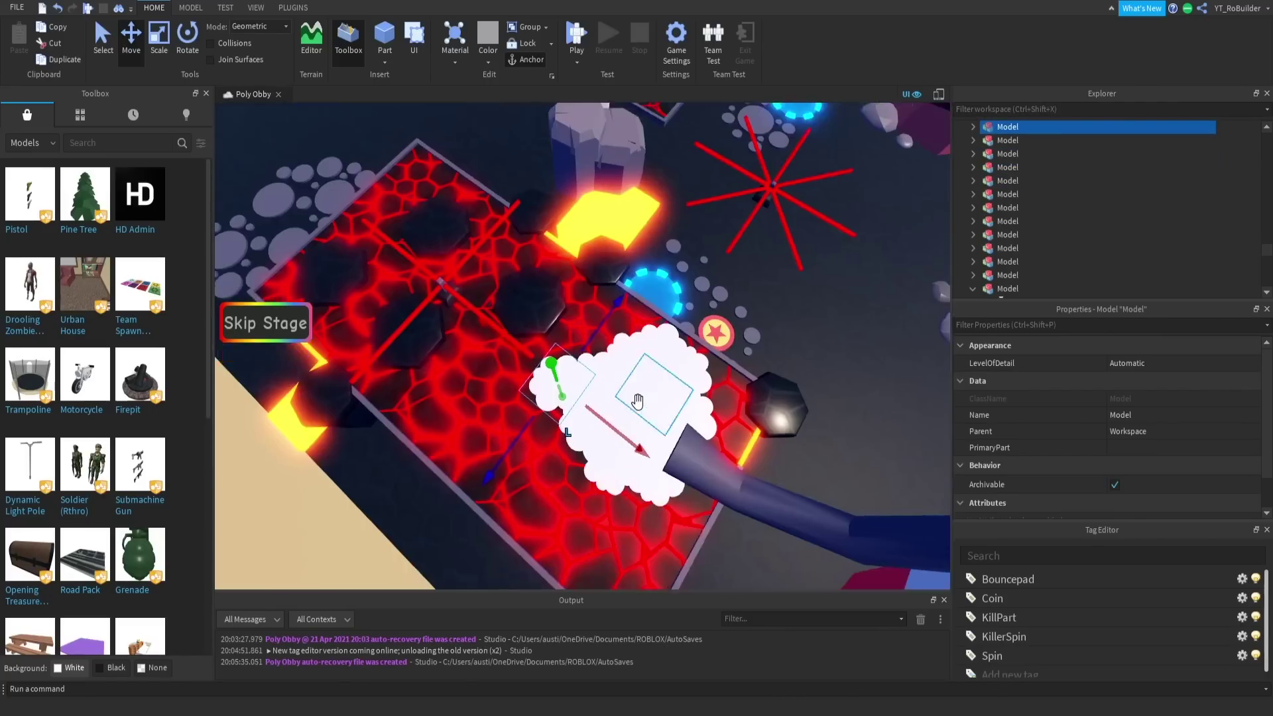
{"action": "right_click_drag", "start_coordinate": [638, 402], "coordinate": [639, 404]}
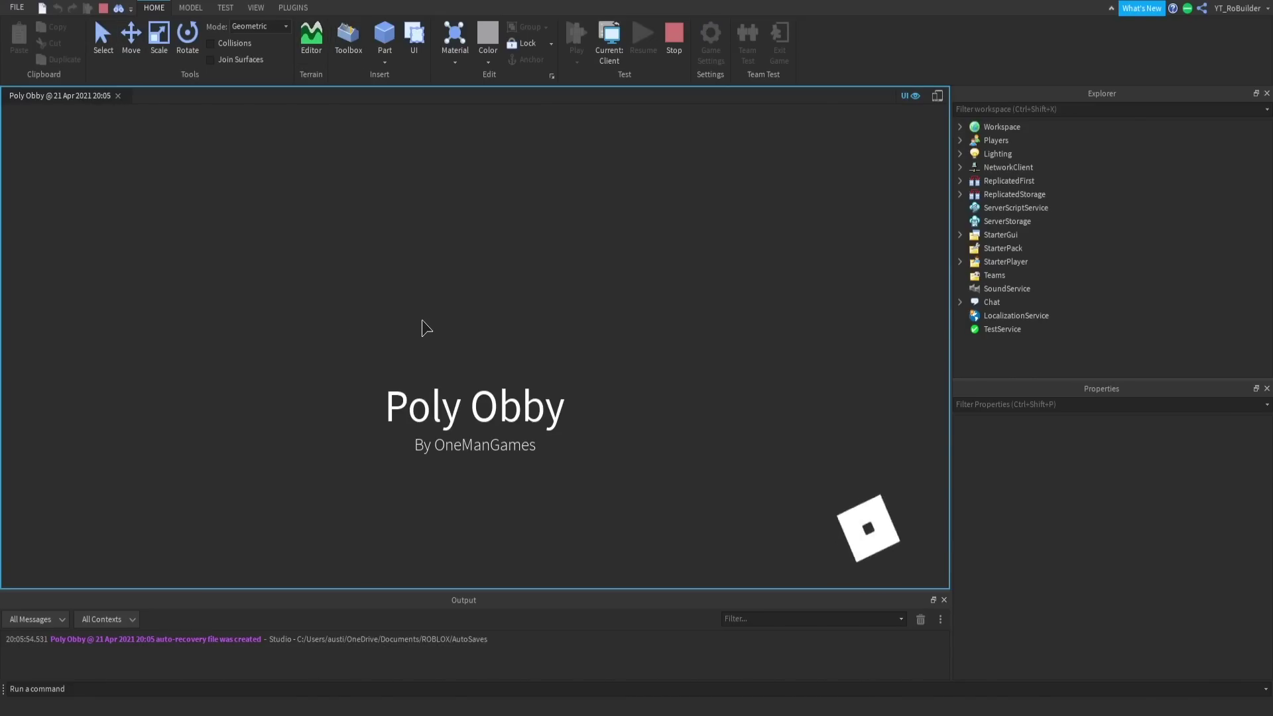
- Playtest the new foam patch by flying to the red lava pool and dropping onto it
{"action": "key", "text": "w"}
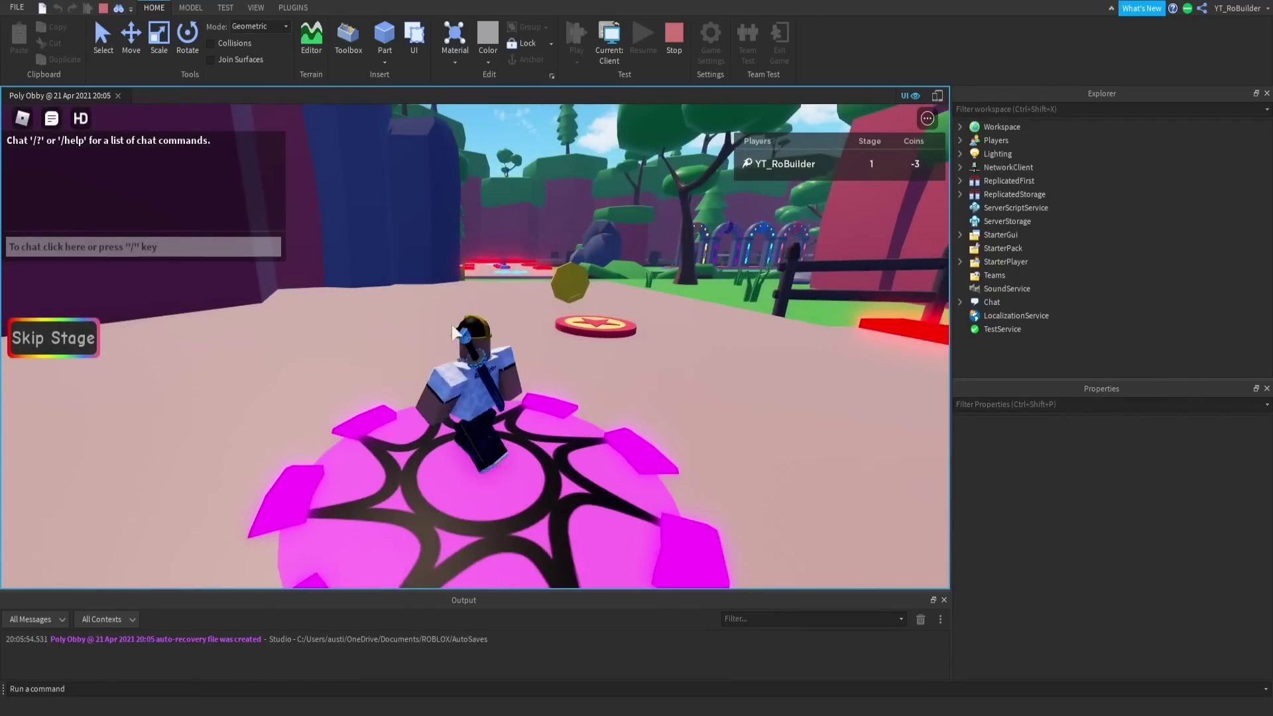
{"action": "right_click_drag", "start_coordinate": [425, 319], "coordinate": [465, 324]}
{"action": "key", "text": "w"}
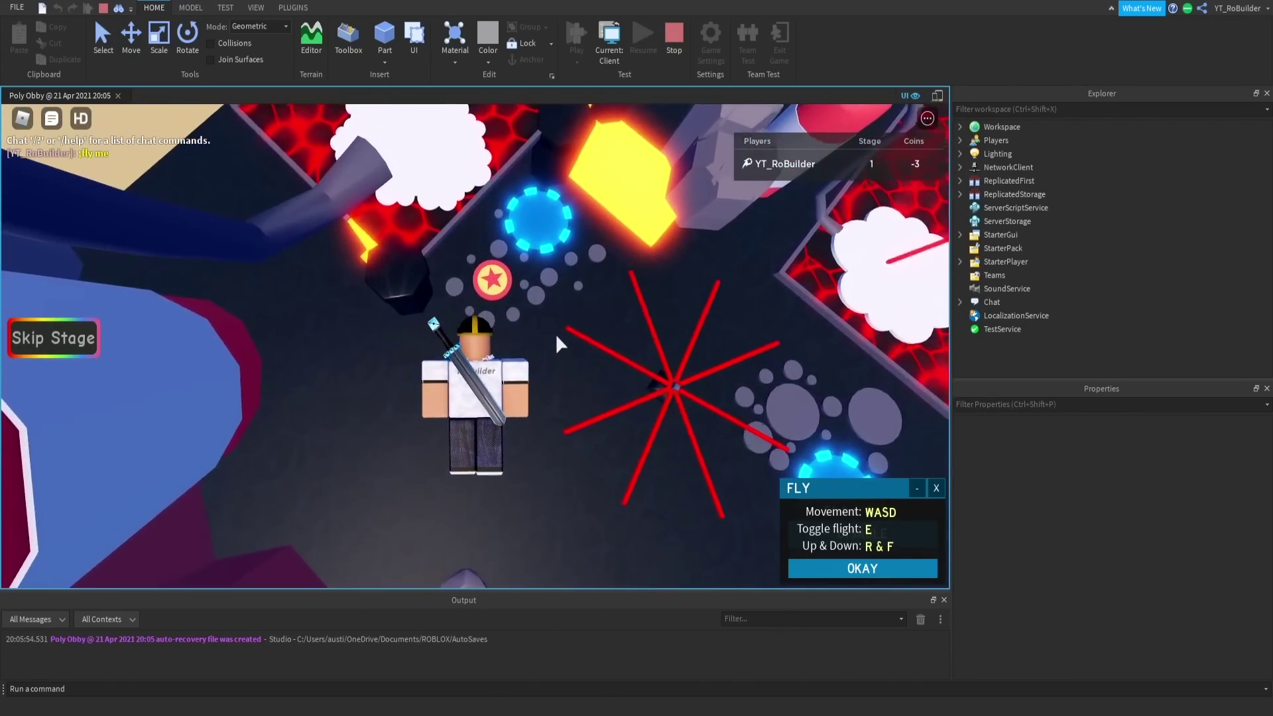
{"action": "key", "text": "w"}
{"action": "right_click_drag", "start_coordinate": [555, 333], "coordinate": [548, 320]}
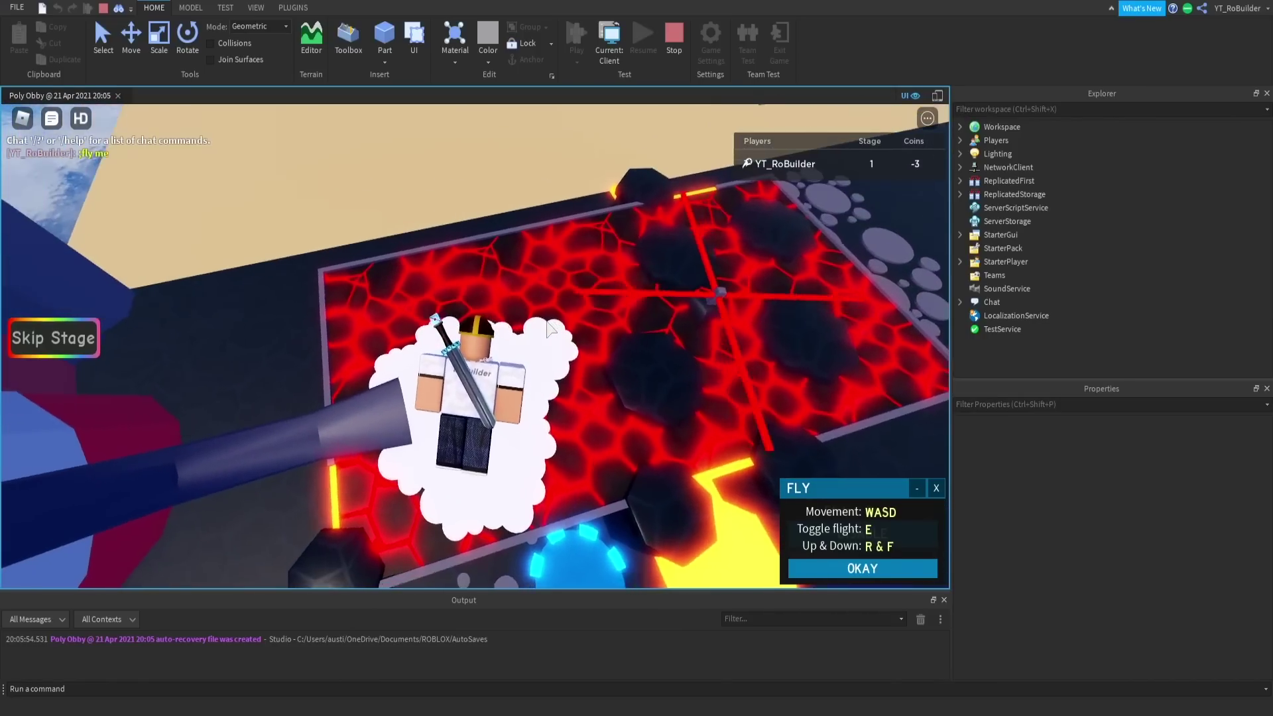
{"action": "key", "text": "w"}
{"action": "key", "text": "e"}
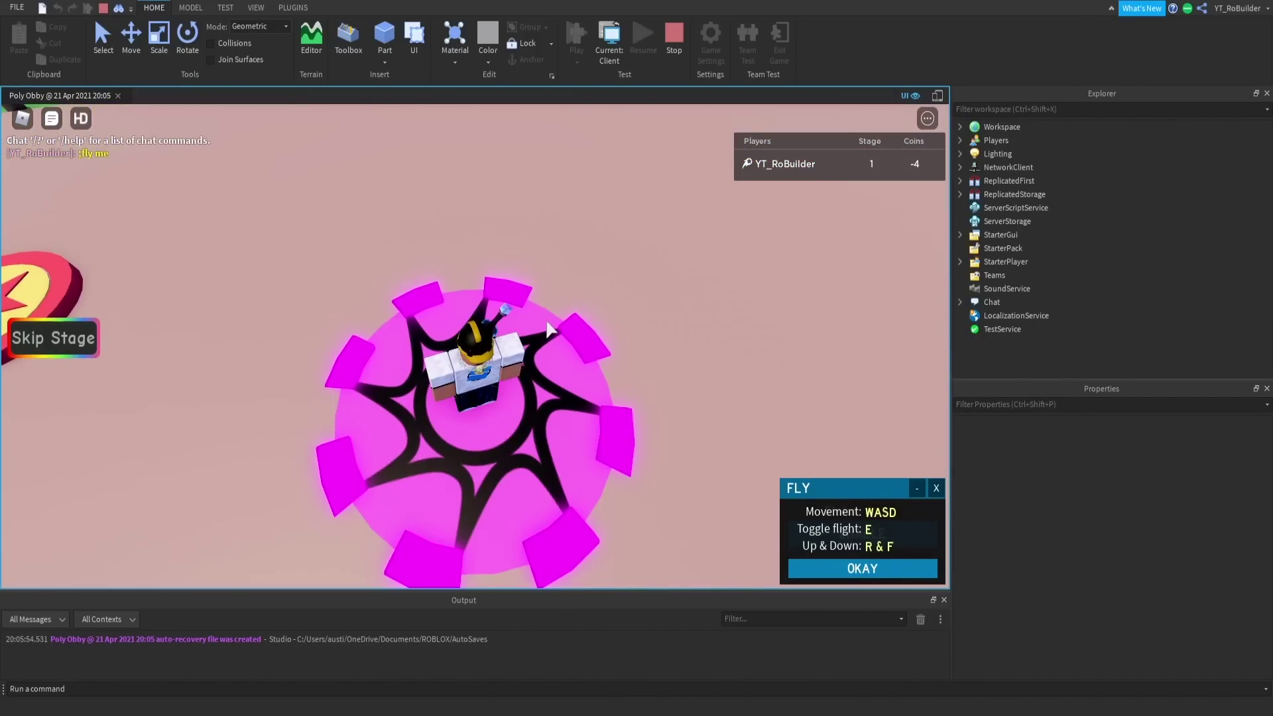
{"action": "right_click_drag", "start_coordinate": [547, 322], "coordinate": [647, 239]}
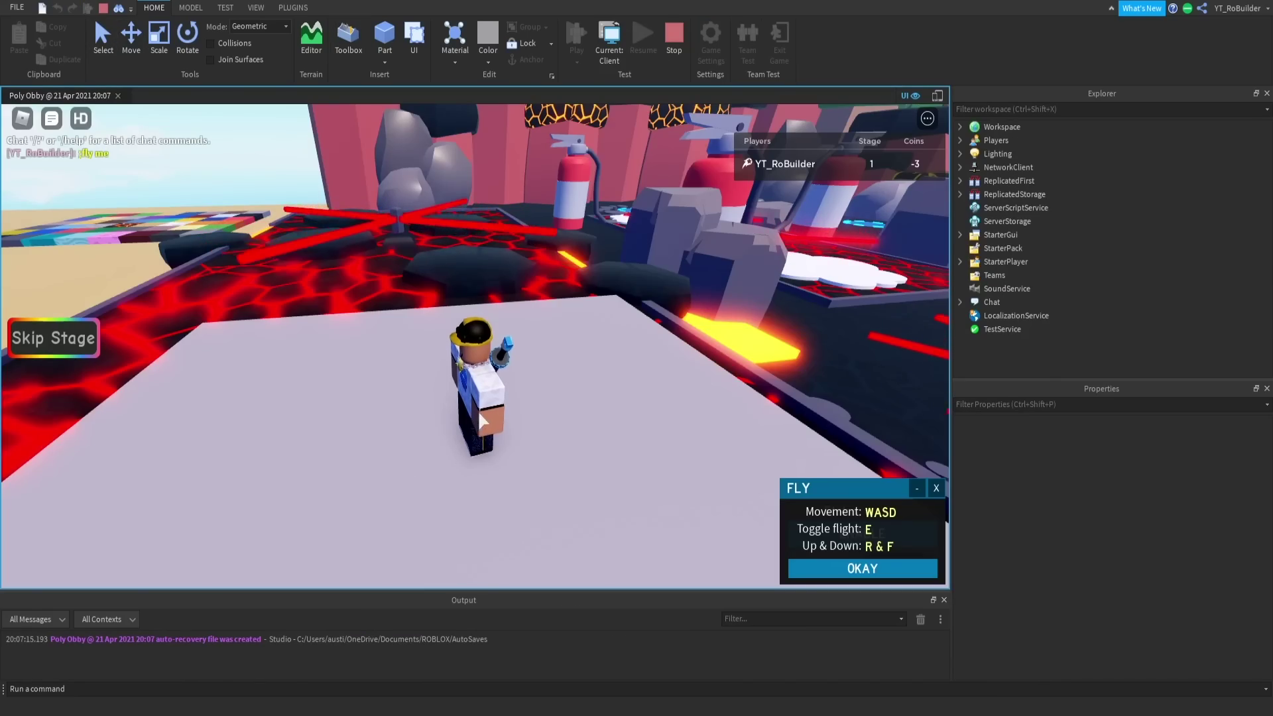
- Walk across the flat white platform in another playtest and face the four-armed spinner over the dark rocks
{"action": "key", "text": "w"}
{"action": "right_click_drag", "start_coordinate": [529, 368], "coordinate": [562, 303]}
{"action": "key", "text": "w"}
{"action": "key", "text": "w"}
{"action": "scroll", "coordinate": [520, 352], "scroll_direction": "down", "scroll_amount": 4}
{"action": "scroll", "coordinate": [562, 303], "scroll_direction": "up", "scroll_amount": 3}
{"action": "scroll", "coordinate": [562, 302], "scroll_direction": "up", "scroll_amount": 3}
{"action": "key", "text": "w"}
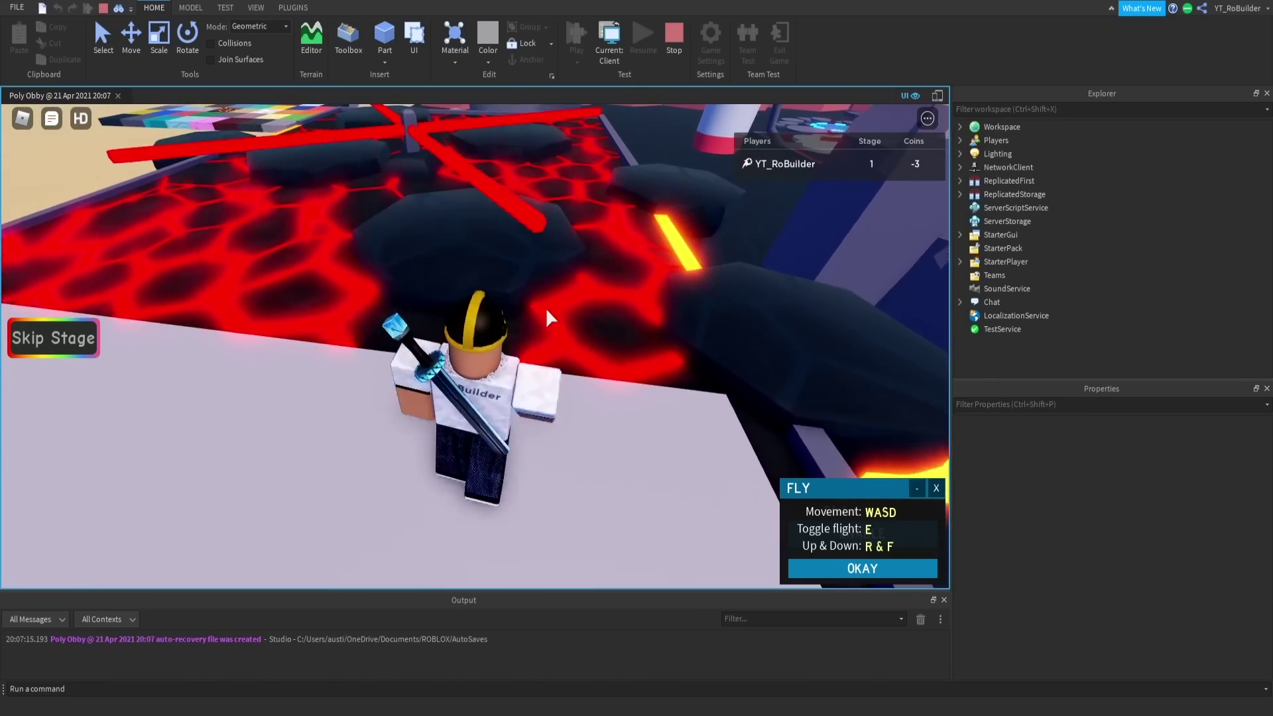
- Jump from the white platform onto the first dark rock and try to clear the spinner's arms
{"action": "key", "text": "space"}
{"action": "key", "text": "space"}
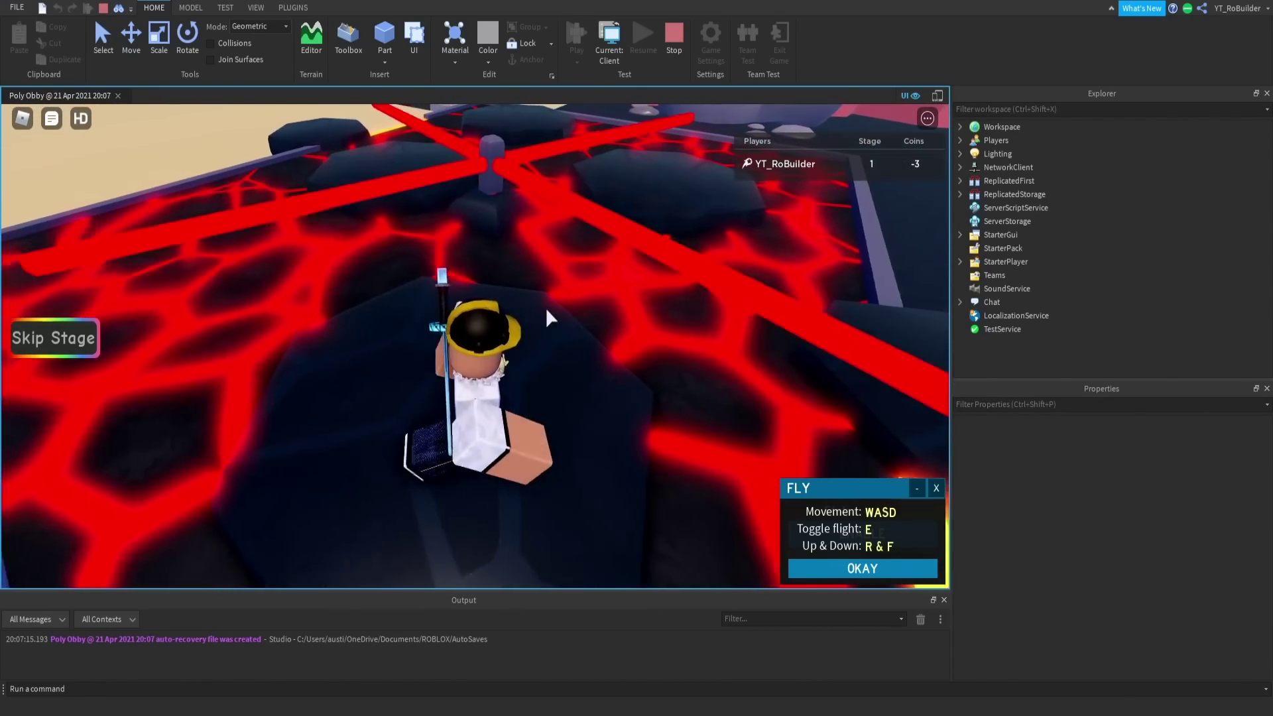
{"action": "right_click_drag", "start_coordinate": [546, 308], "coordinate": [546, 309]}
{"action": "key", "text": "space"}
{"action": "key", "text": "w"}
{"action": "key", "text": "w"}
{"action": "key", "text": "w"}
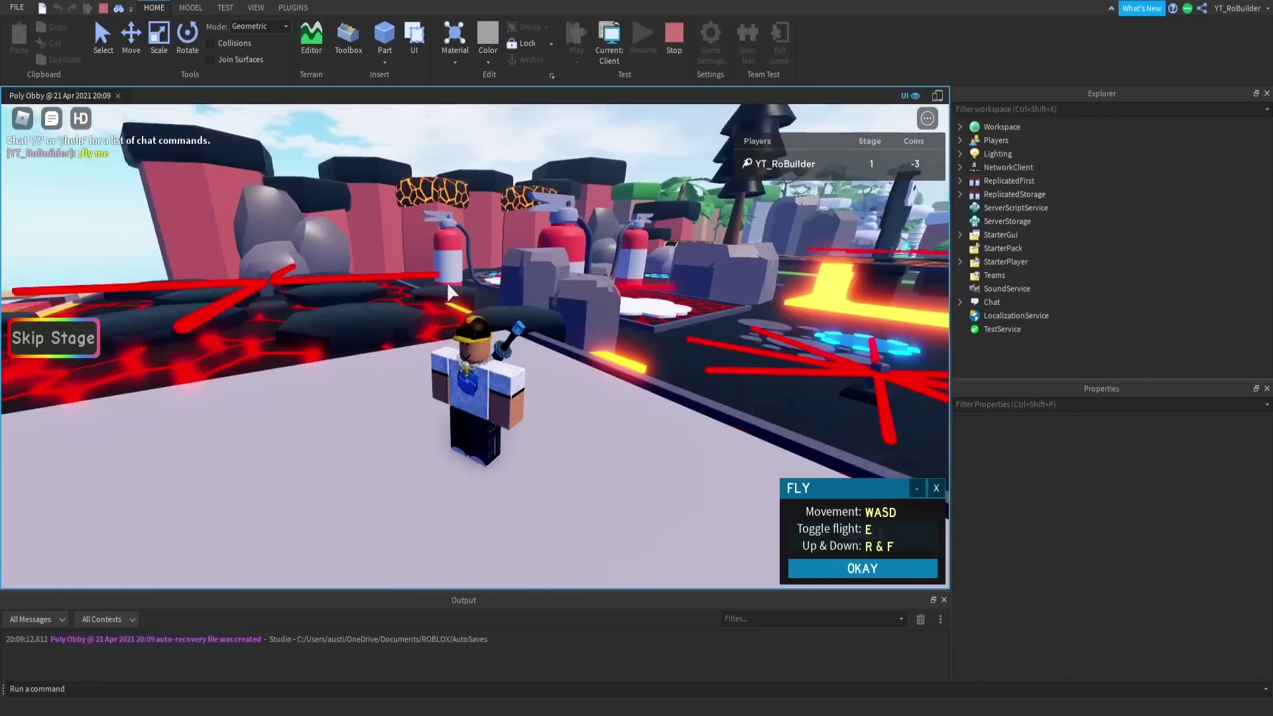
- Move the character across the white platform towards the four-armed spinner in a new playtest
{"action": "key", "text": "w"}
{"action": "key", "text": "w"}
{"action": "right_click_drag", "start_coordinate": [458, 281], "coordinate": [450, 288]}
{"action": "key", "text": "d"}
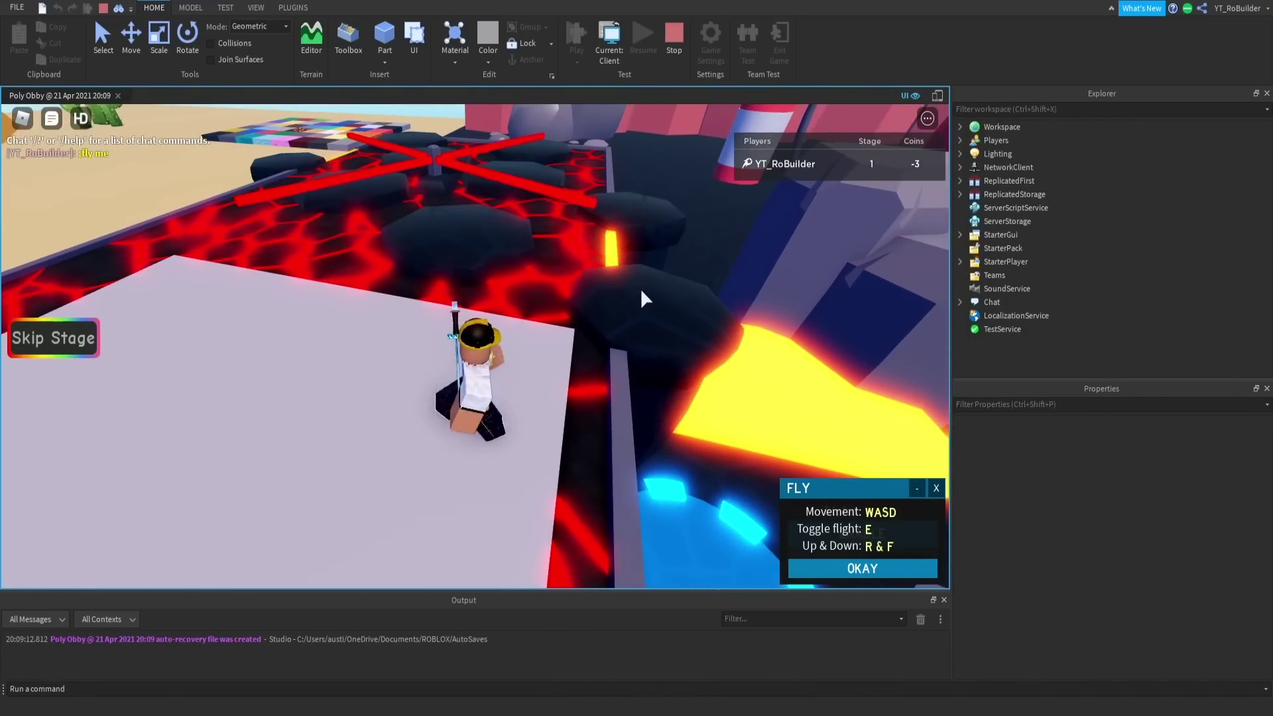
{"action": "key", "text": "w"}
{"action": "key", "text": "d"}
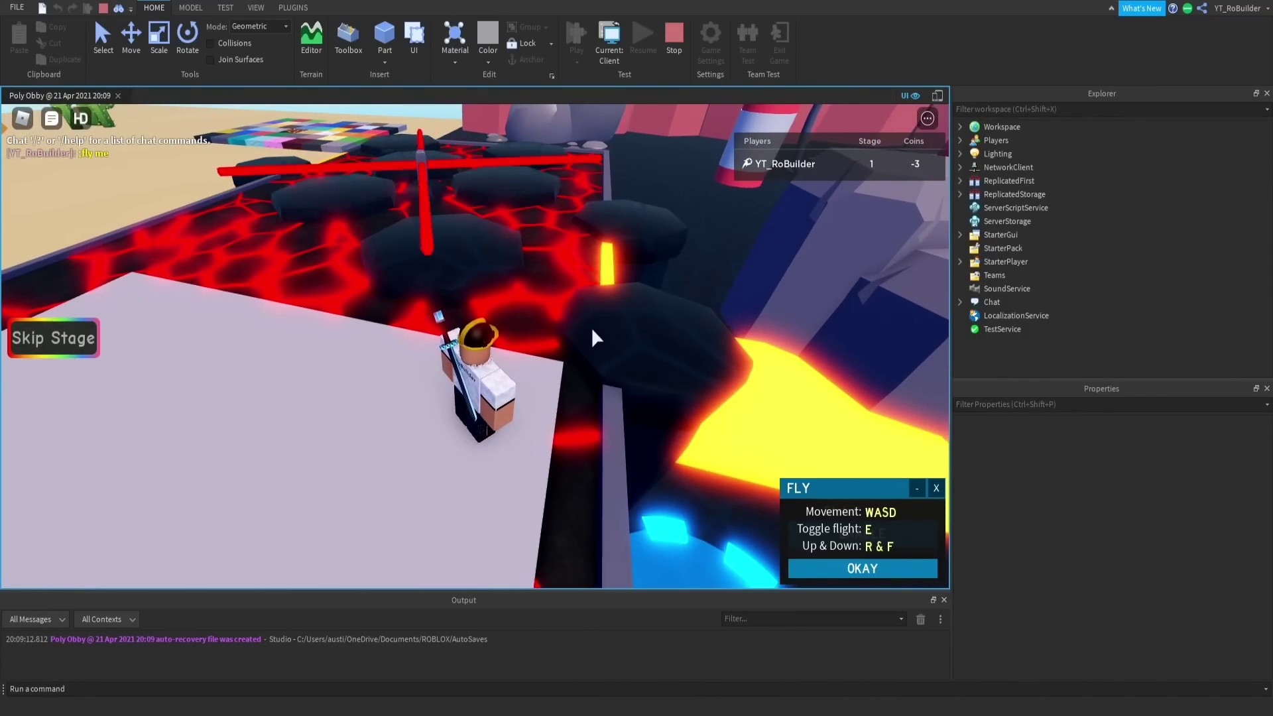
- Line up at the platform's edge and cross to the first dark rock between spinner passes
{"action": "right_click_drag", "start_coordinate": [614, 327], "coordinate": [568, 354]}
{"action": "key", "text": "e"}
{"action": "key", "text": "w"}
{"action": "key", "text": "s"}
{"action": "key", "text": "e"}
{"action": "key", "text": "d"}
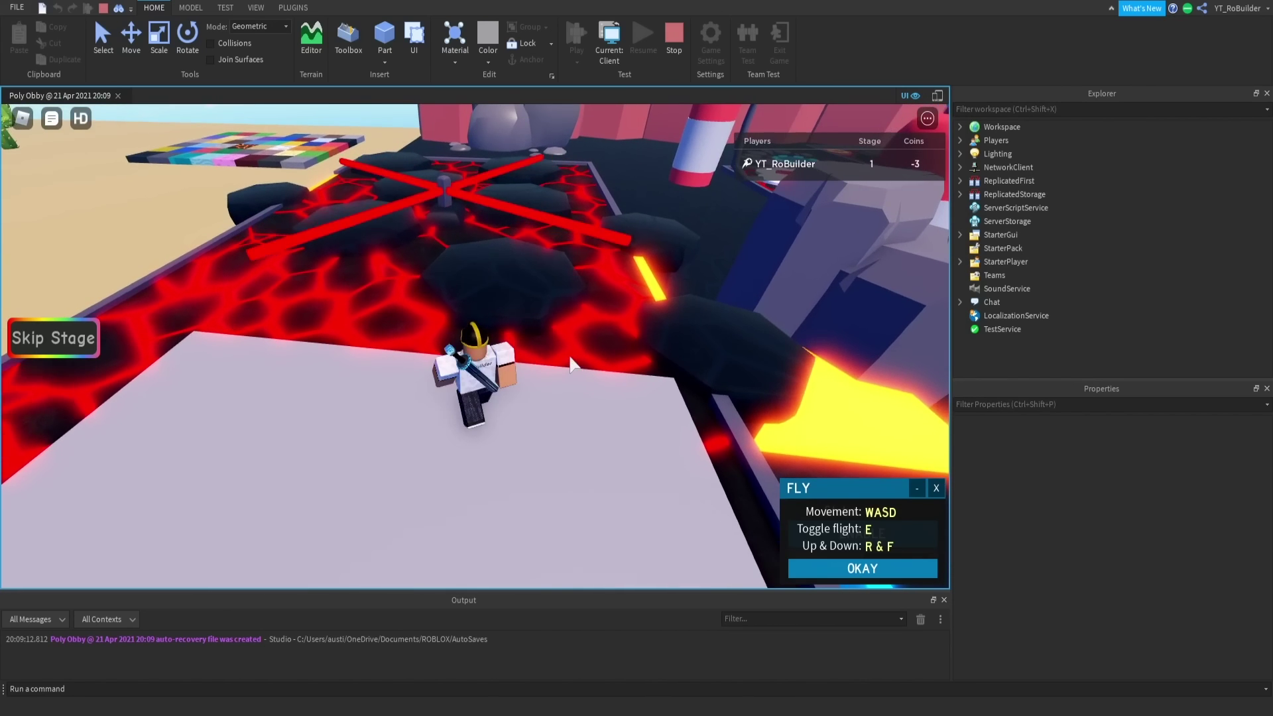
{"action": "key", "text": "w"}
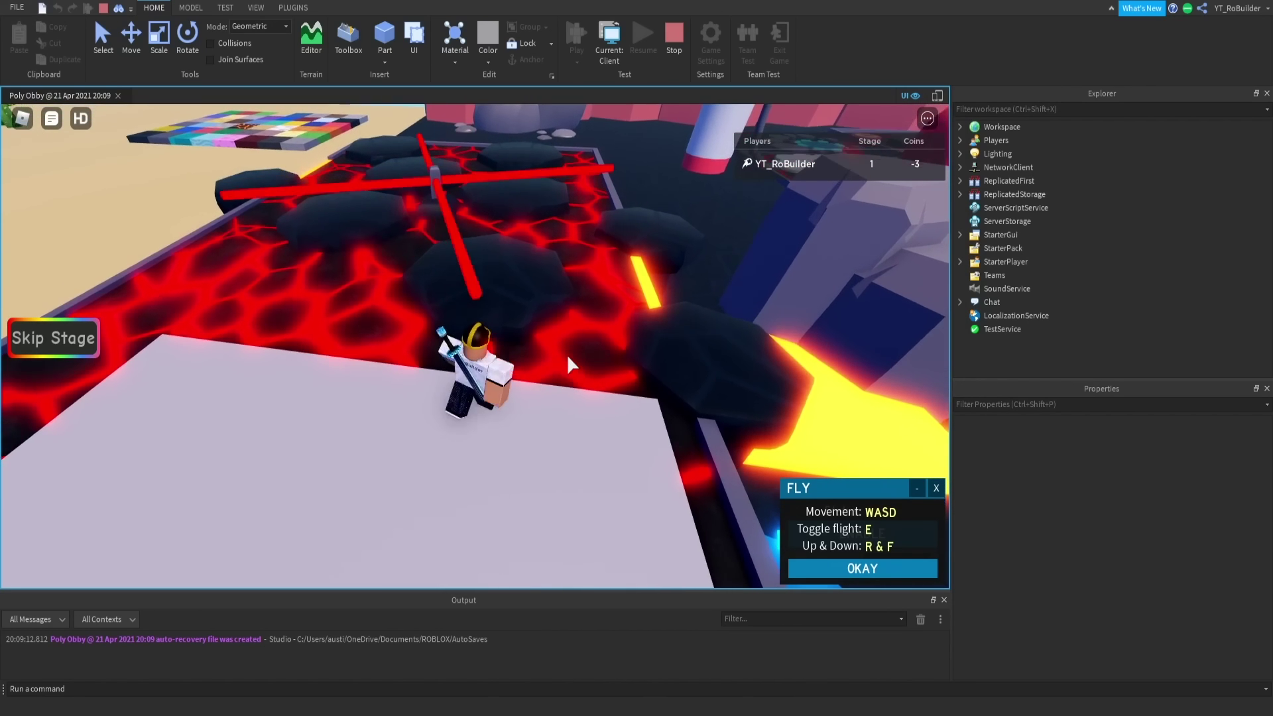
{"action": "key", "text": "d"}
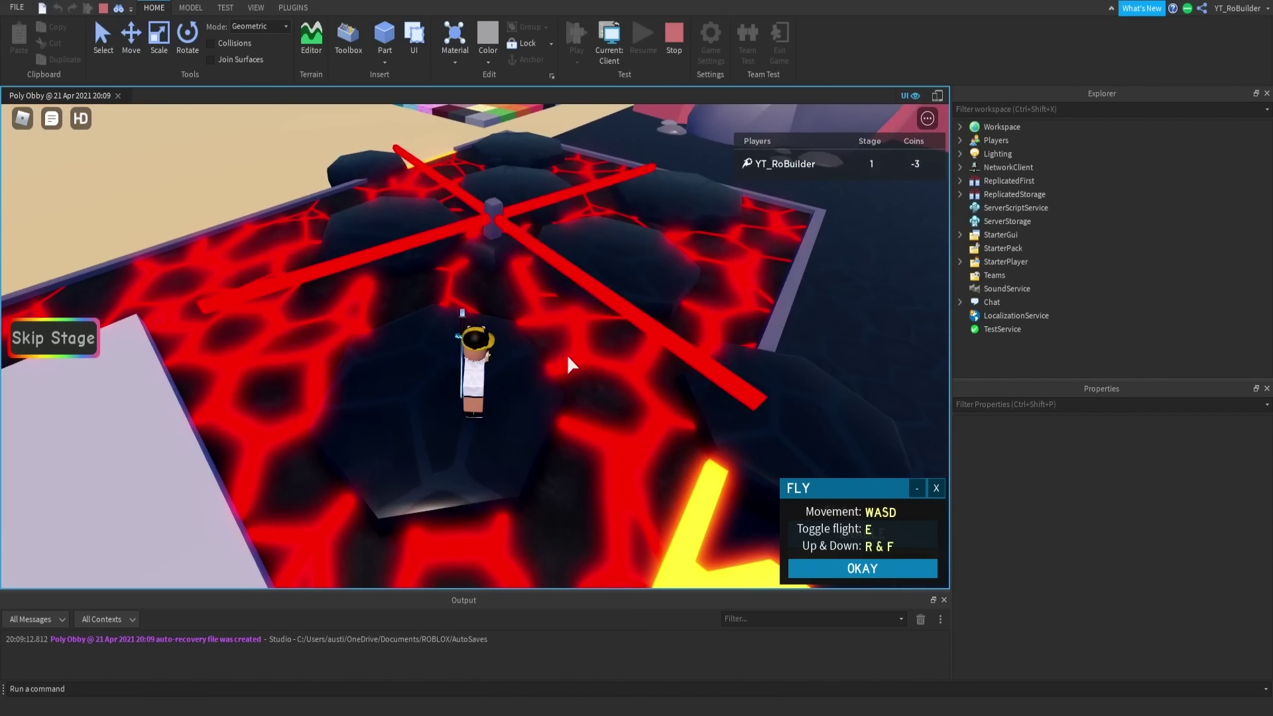
- Jump repeatedly over the rotating arms while staying on the first dark rock
{"action": "key", "text": "space"}
{"action": "key", "text": "a"}
{"action": "key", "text": "d"}
{"action": "key", "text": "space"}
{"action": "key", "text": "a"}
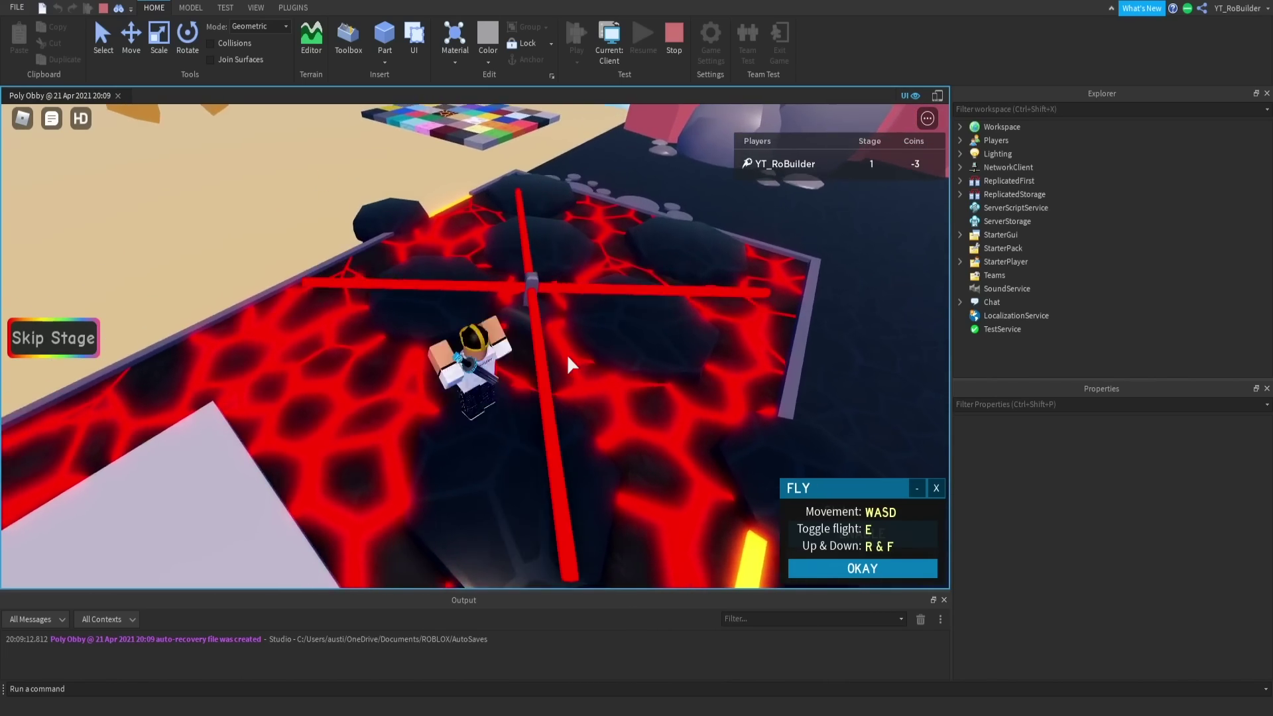
{"action": "key", "text": "d"}
{"action": "key", "text": "space"}
{"action": "key", "text": "a"}
{"action": "key", "text": "d"}
{"action": "key", "text": "space"}
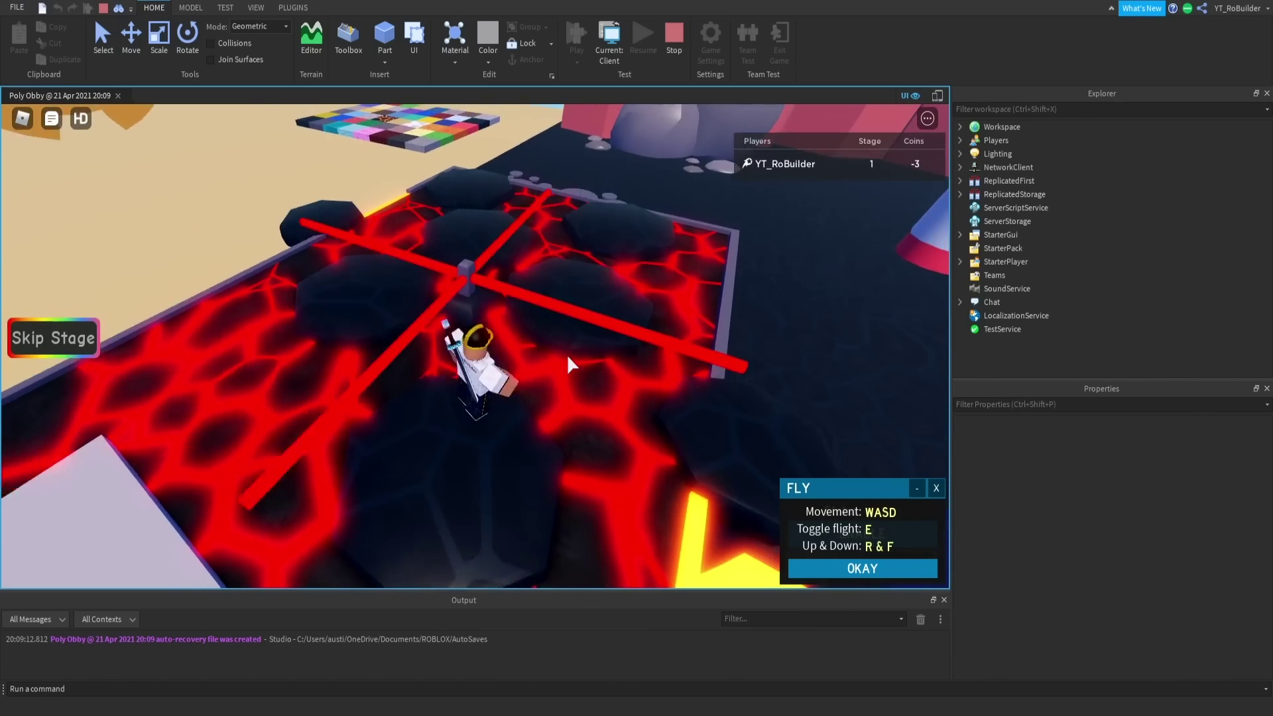
- Try to jump onward to the next rocks around the spinner, and stop the playtest
{"action": "key", "text": "a"}
{"action": "key", "text": "d"}
{"action": "key", "text": "space"}
{"action": "key", "text": "w"}
{"action": "right_click_drag", "start_coordinate": [567, 354], "coordinate": [567, 354]}
{"action": "key", "text": "d"}
{"action": "key", "text": "space"}
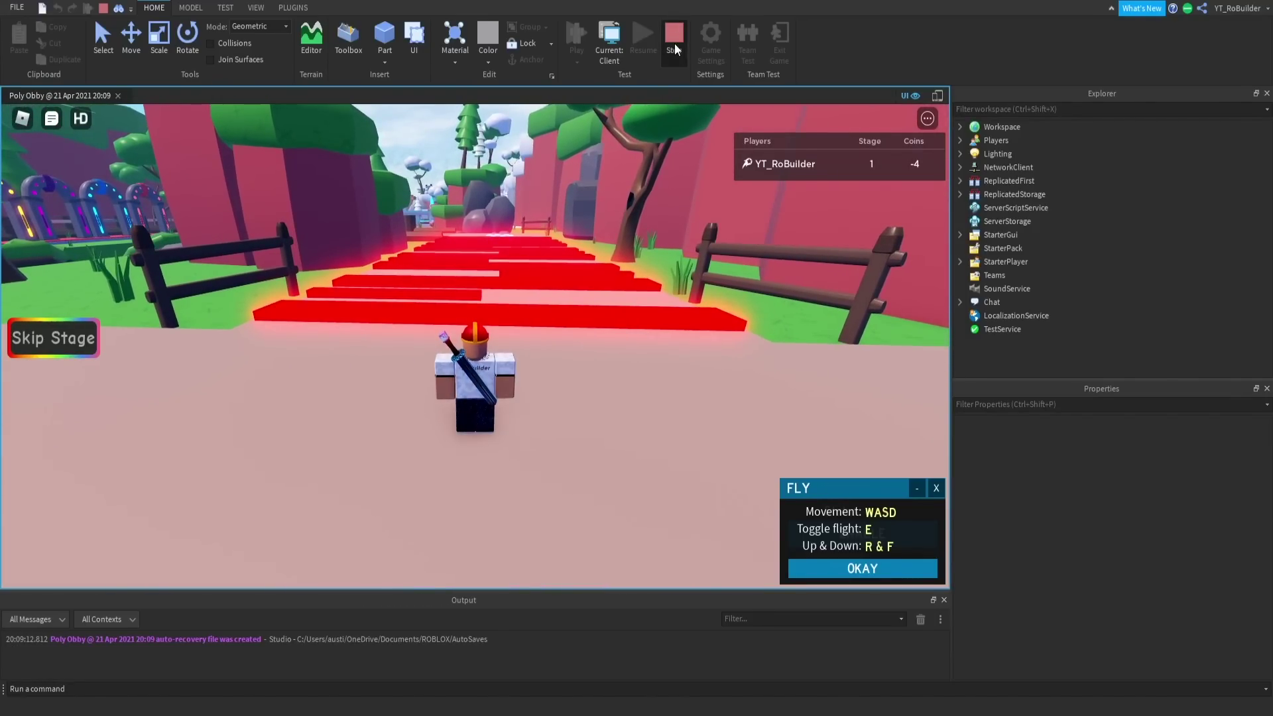
{"action": "left_click", "coordinate": [675, 43]}
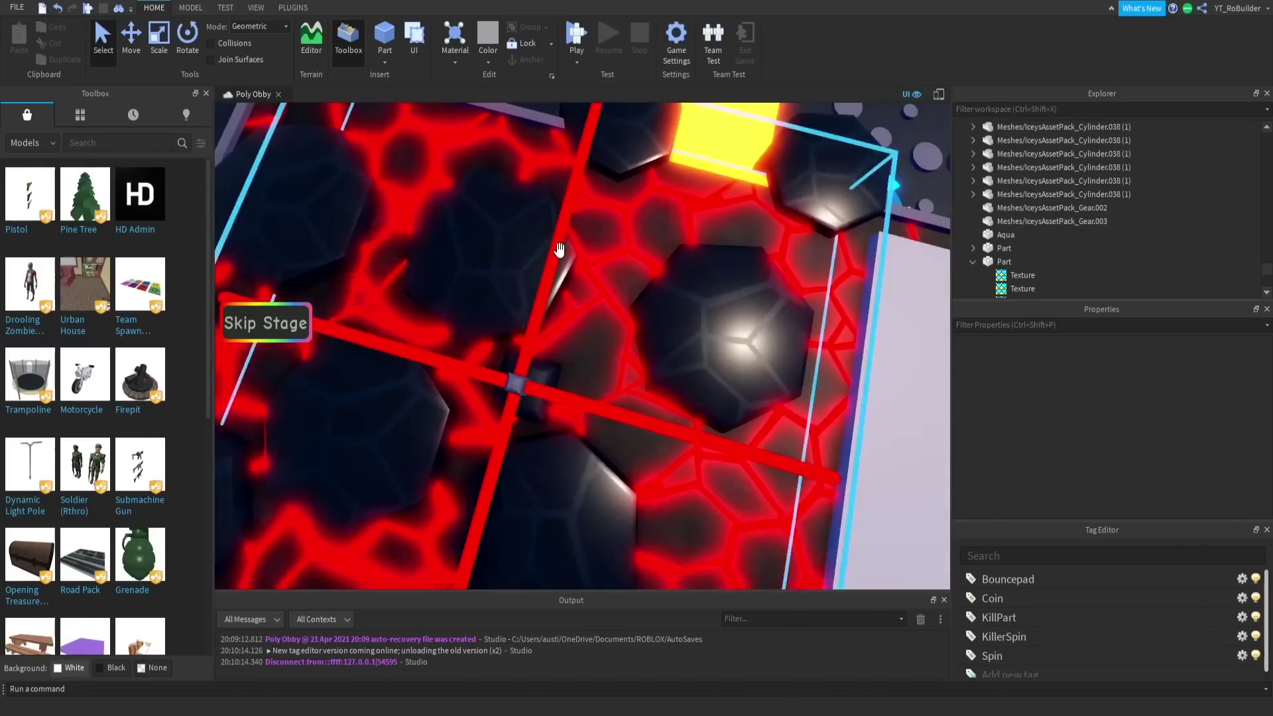
- Examine the rock-and-spinner lava pool and the decorated volcanic section, including its trees, lava flows and stage layout
{"action": "scroll", "coordinate": [560, 250], "scroll_direction": "down", "scroll_amount": 10}
{"action": "right_click_drag", "start_coordinate": [560, 250], "coordinate": [561, 251]}
{"action": "scroll", "coordinate": [561, 255], "scroll_direction": "up", "scroll_amount": 5}
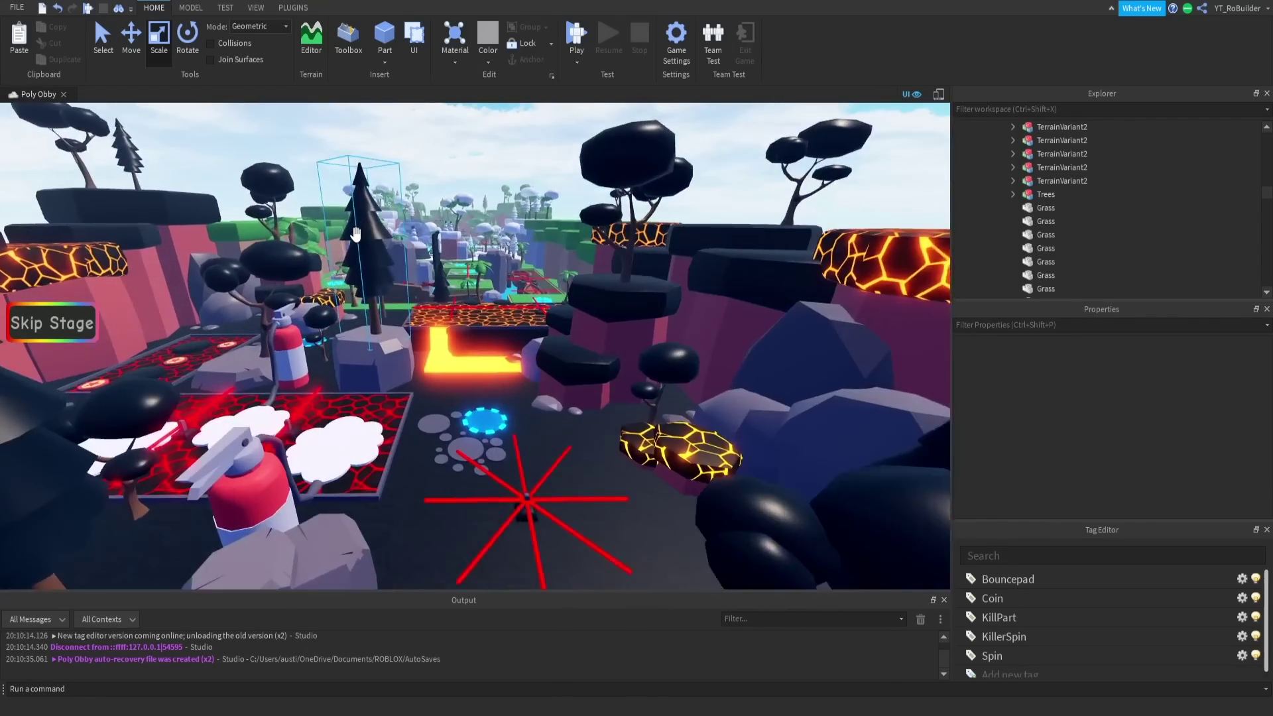
{"action": "key", "text": "w"}
{"action": "right_click_drag", "start_coordinate": [356, 233], "coordinate": [409, 341]}
{"action": "key", "text": "w"}
{"action": "key", "text": "s"}
{"action": "key", "text": "w"}
{"action": "key", "text": "w"}
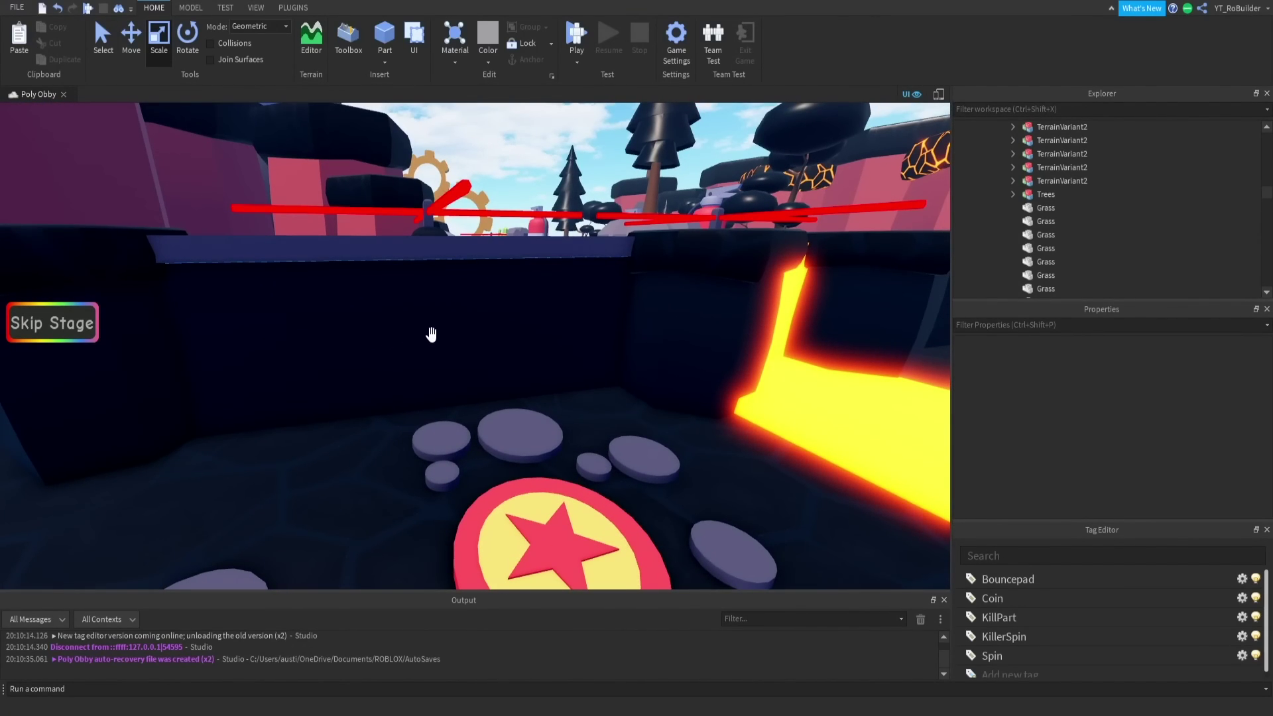
{"action": "key", "text": "s"}
{"action": "right_click_drag", "start_coordinate": [499, 316], "coordinate": [499, 316]}
{"action": "key", "text": "w"}
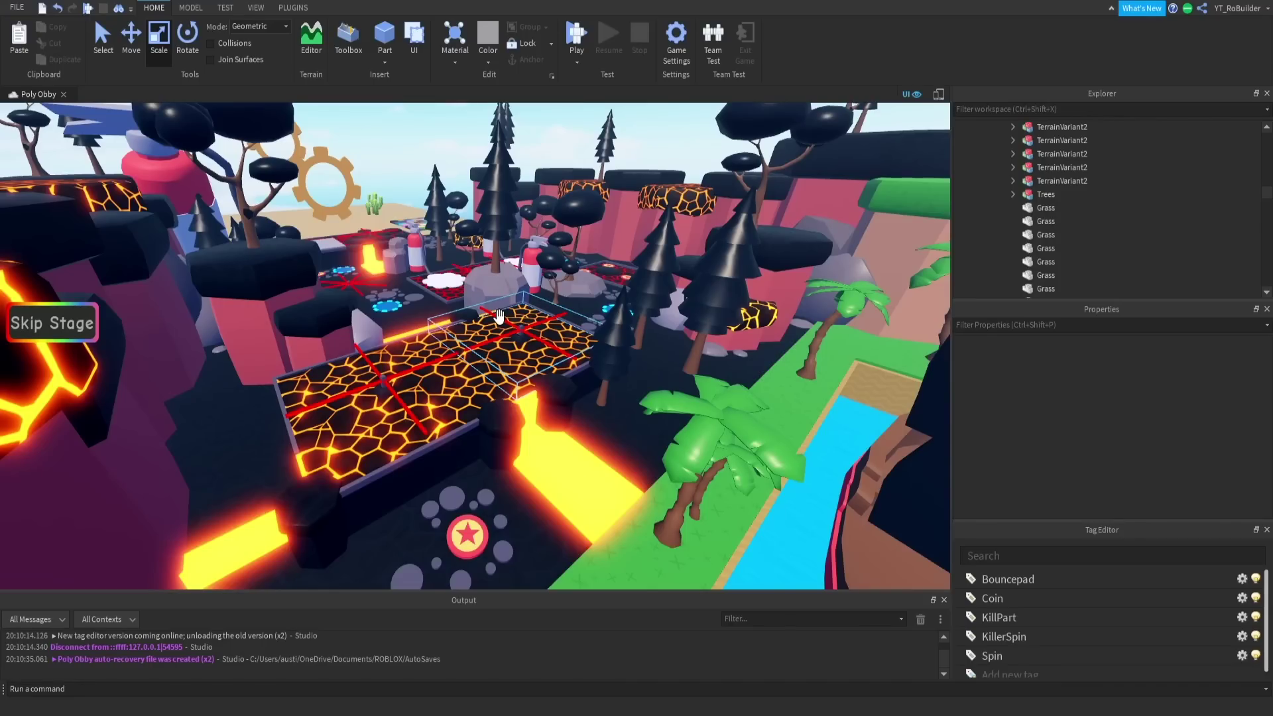